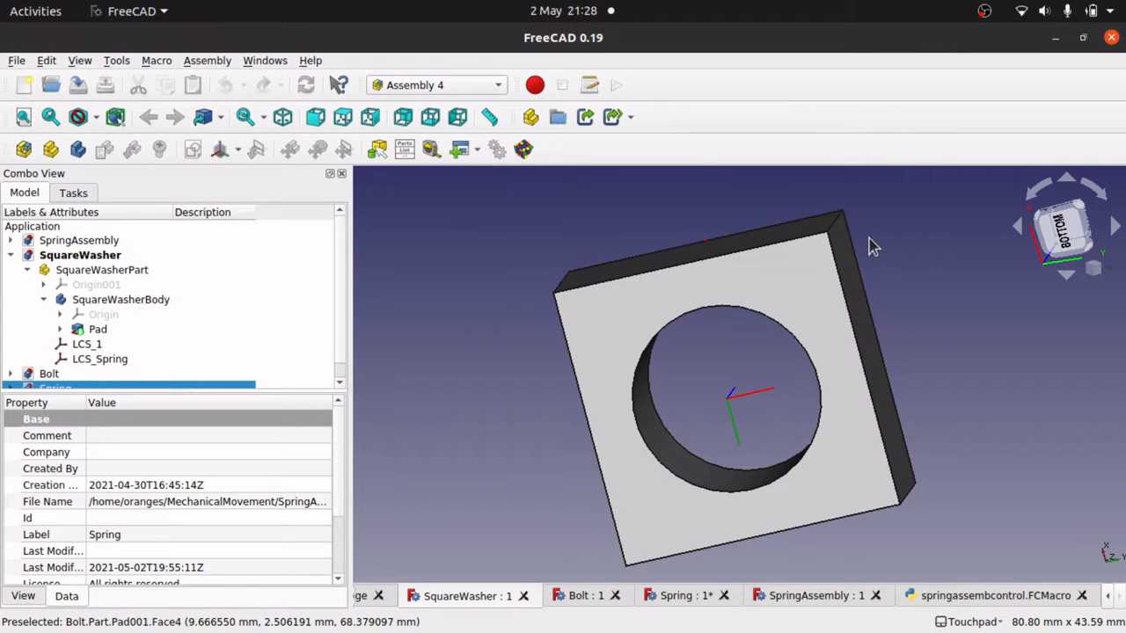
Look through the Bolt, Spring and SpringAssembly documents.
{"action": "left_click", "coordinate": [585, 598]}
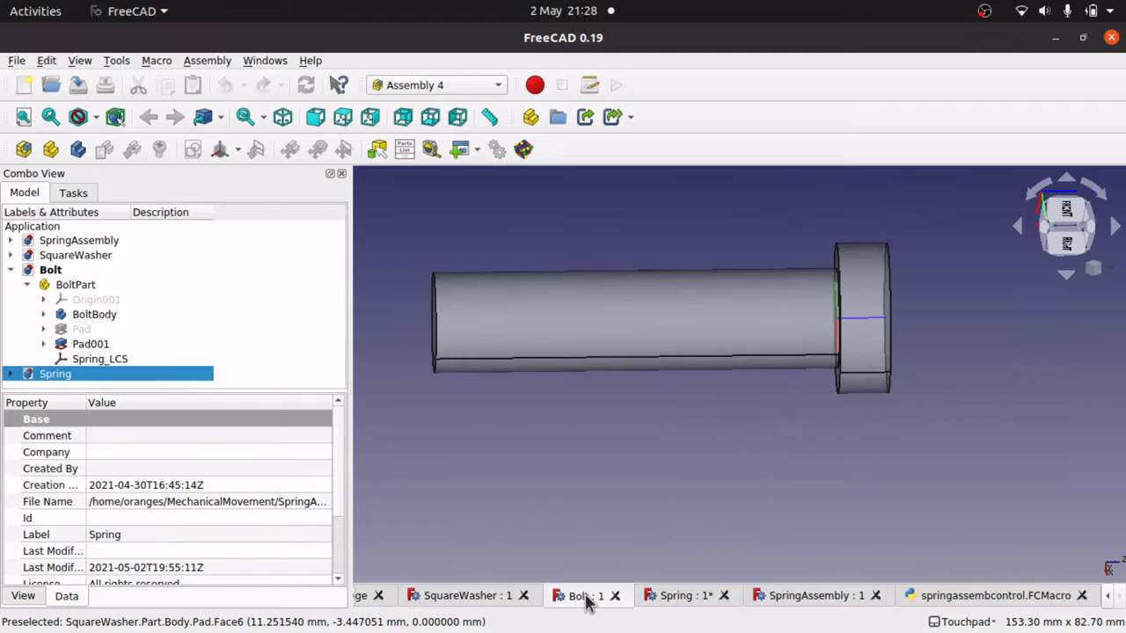
{"action": "left_click", "coordinate": [688, 600]}
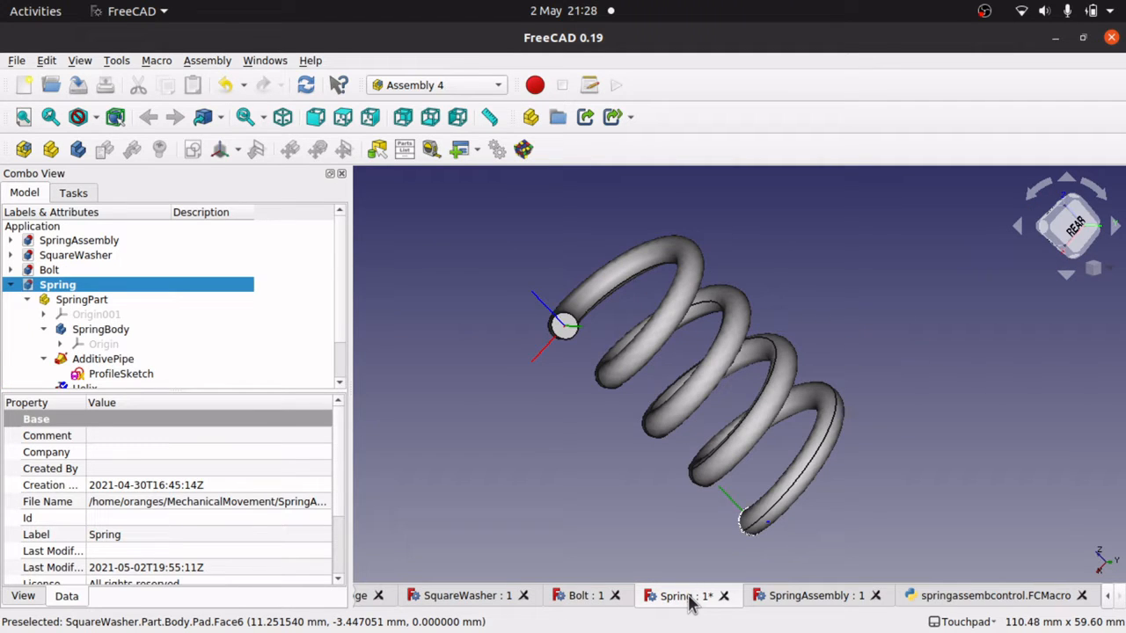
{"action": "left_click", "coordinate": [809, 598]}
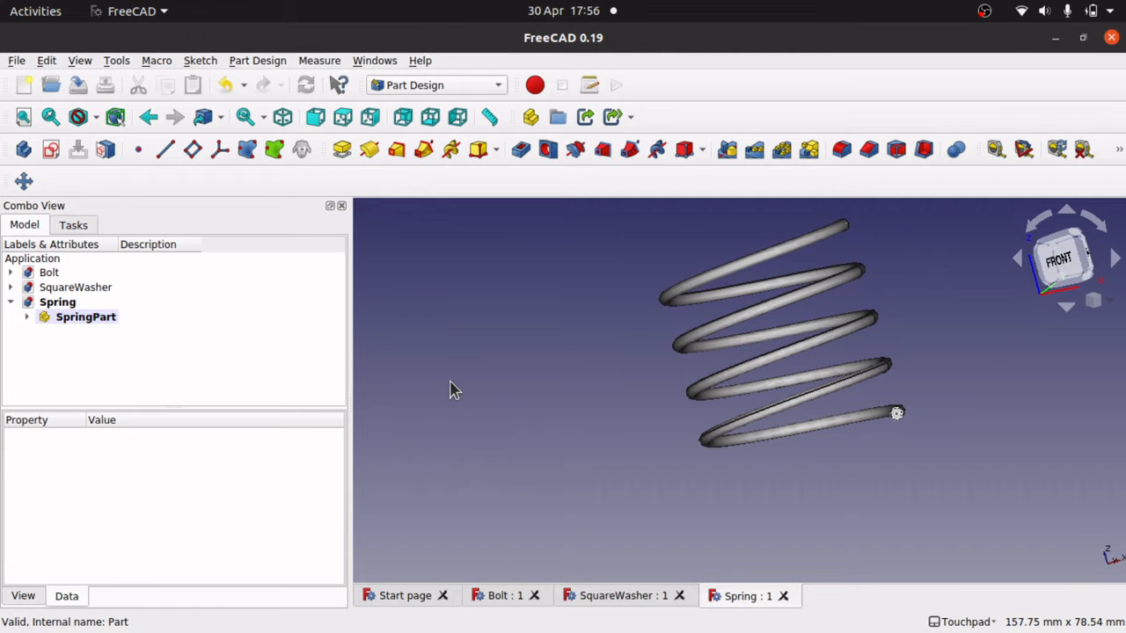
Switch to the Assembly 4 workbench and check its entry in the Addon Manager's workbench list.
{"action": "left_click", "coordinate": [426, 86]}
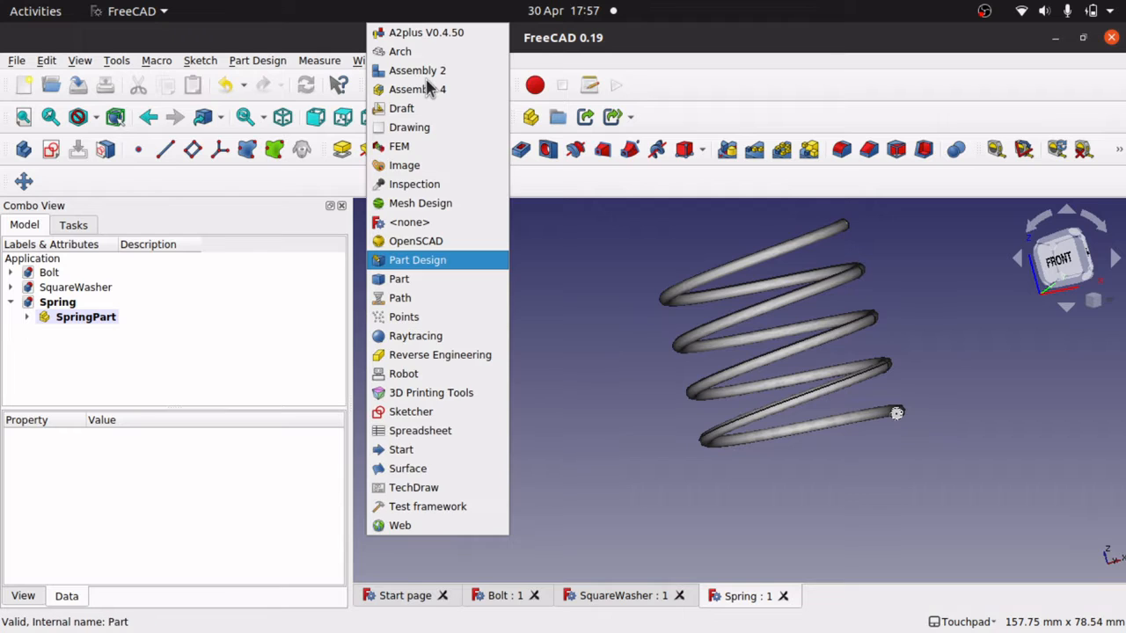
{"action": "left_click", "coordinate": [437, 90]}
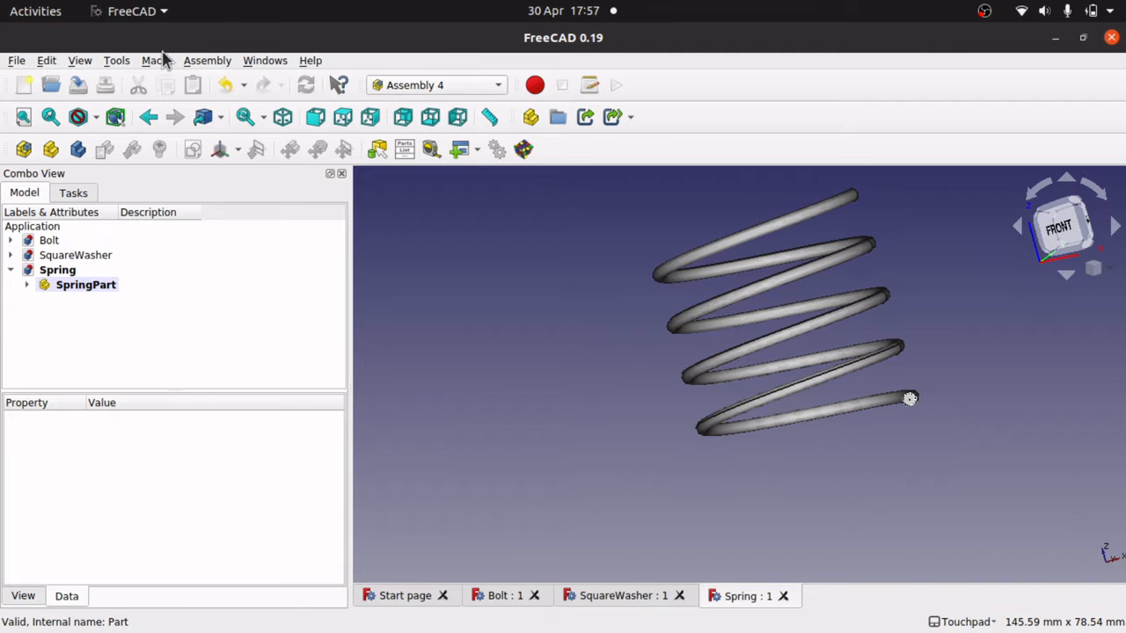
{"action": "left_click", "coordinate": [114, 62]}
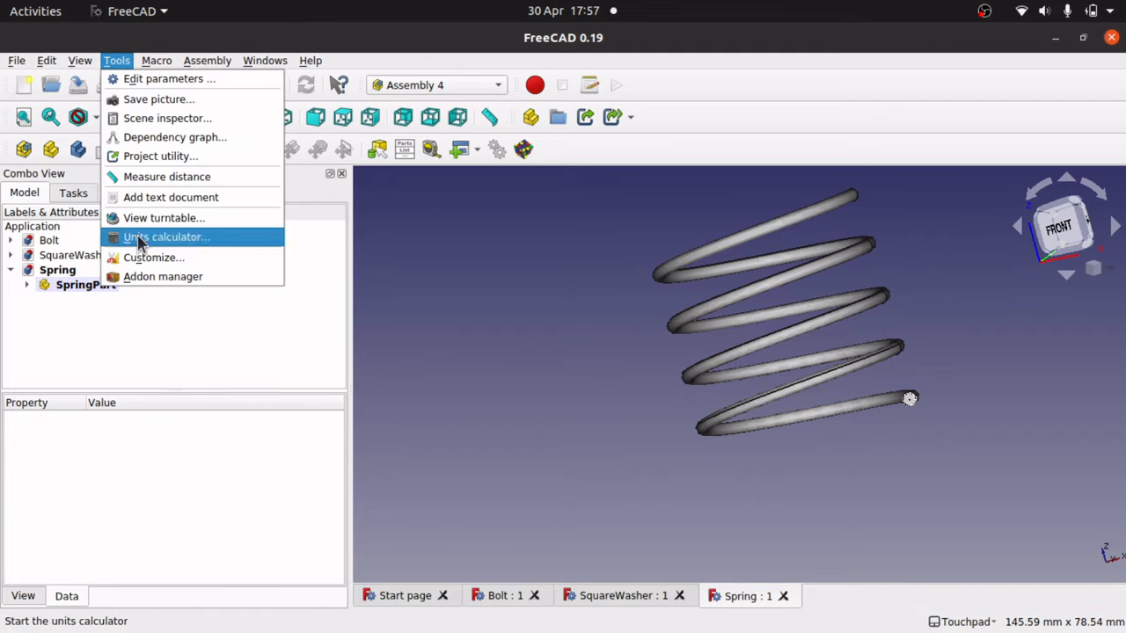
{"action": "left_click", "coordinate": [174, 276]}
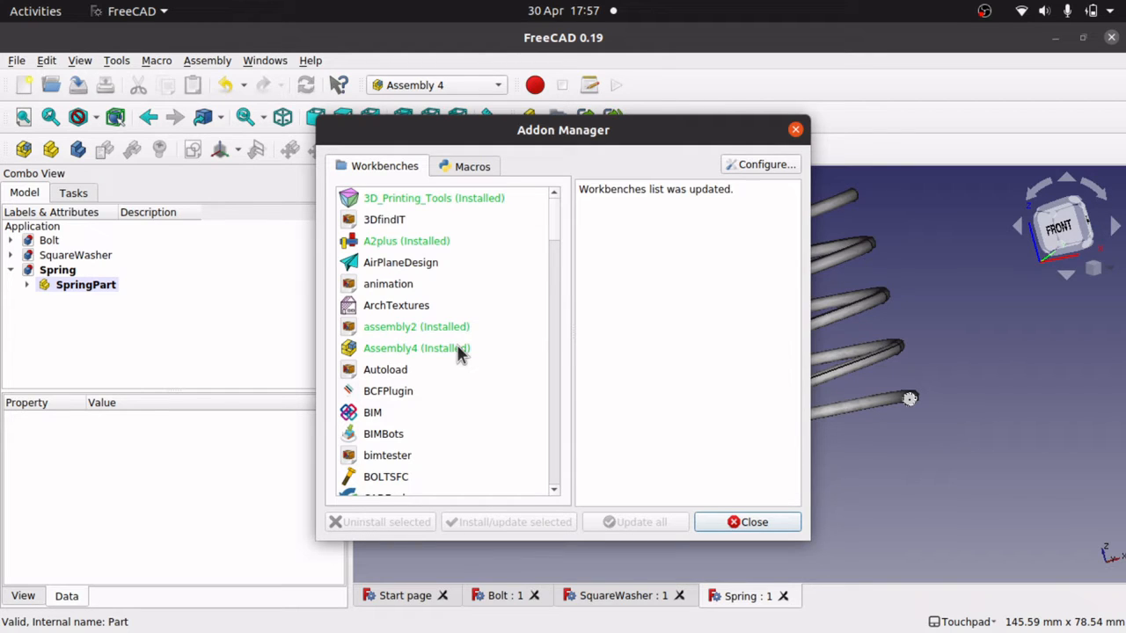
{"action": "left_click", "coordinate": [795, 131]}
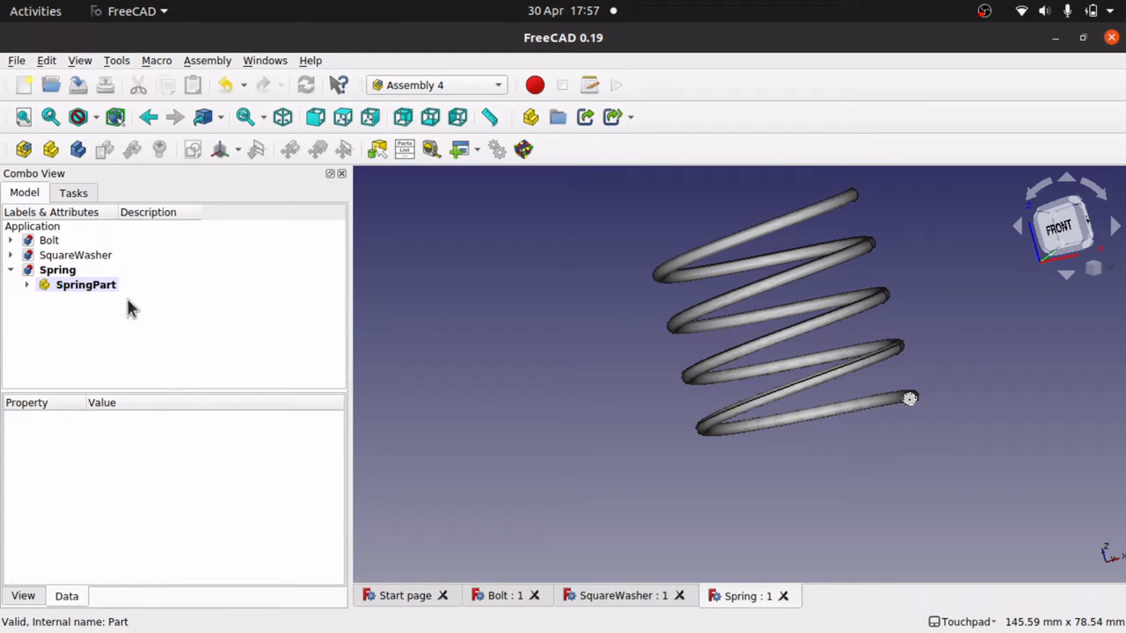
Create a new empty document and add a new Assembly 4 model to it.
{"action": "left_click", "coordinate": [23, 88]}
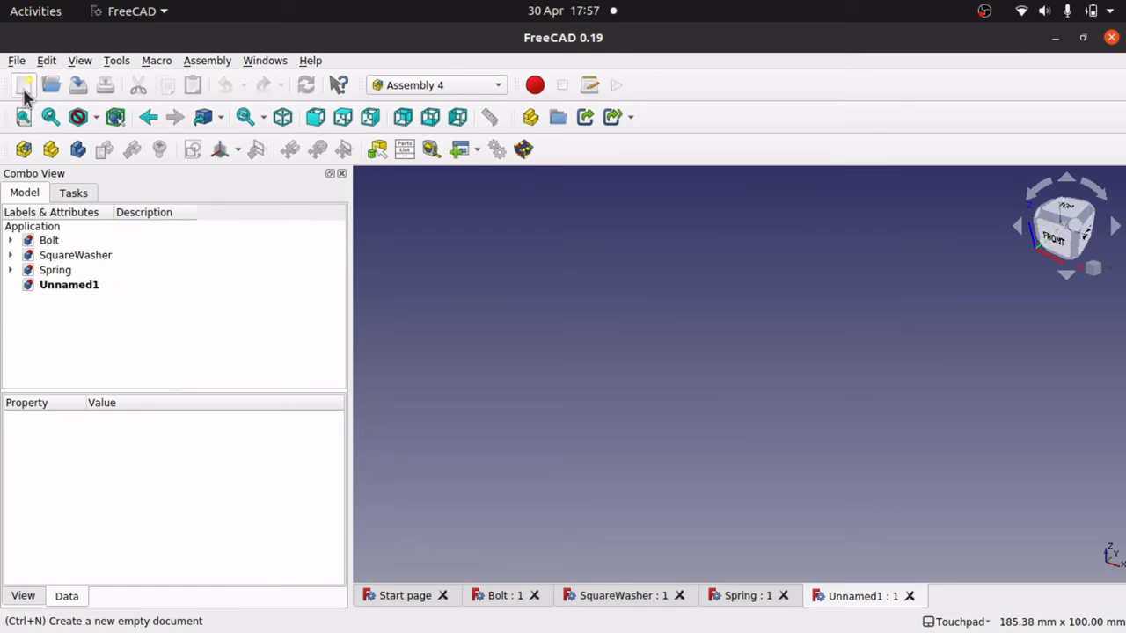
{"action": "left_click", "coordinate": [59, 290]}
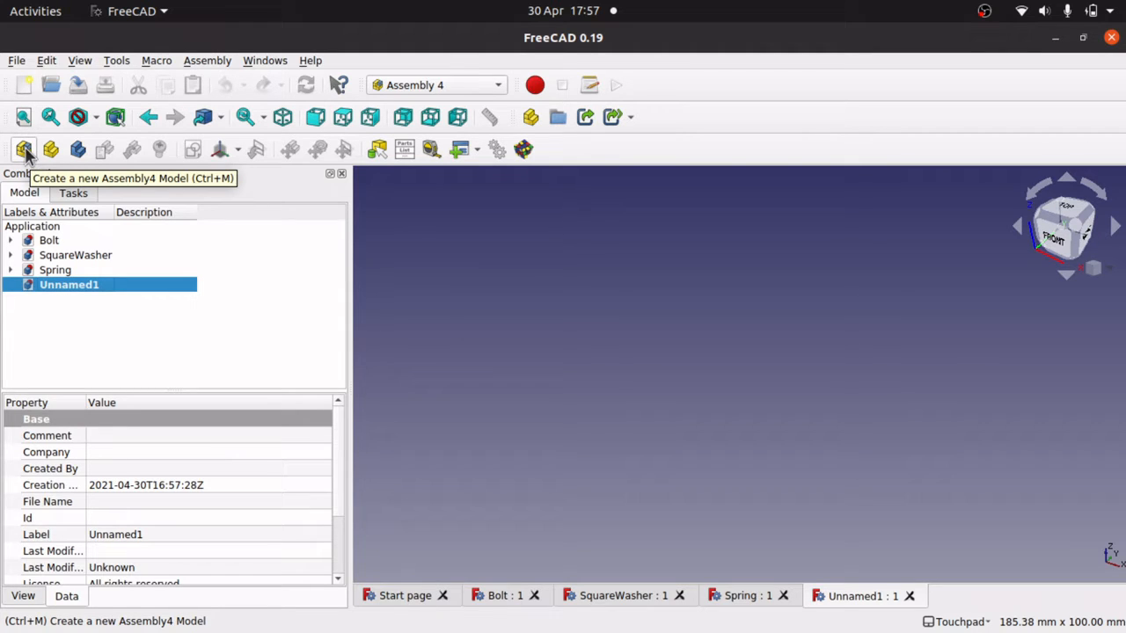
{"action": "left_click", "coordinate": [208, 61]}
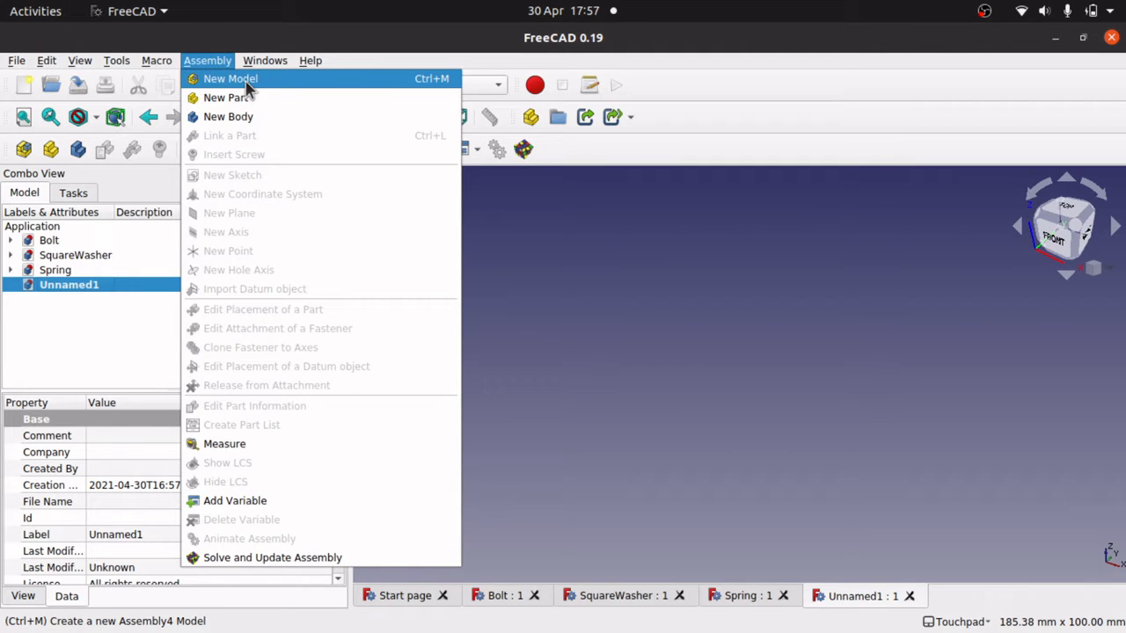
{"action": "left_click", "coordinate": [230, 79]}
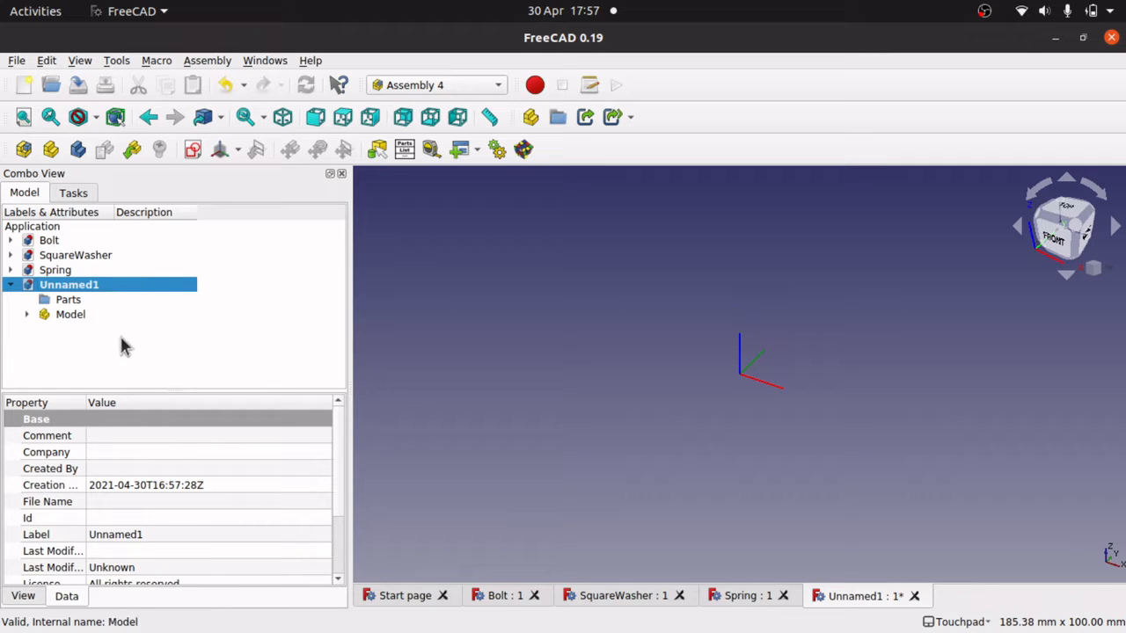
Try to insert a link to BoltPart into the unsaved assembly document.
{"action": "left_click", "coordinate": [74, 299]}
{"action": "left_click", "coordinate": [85, 290]}
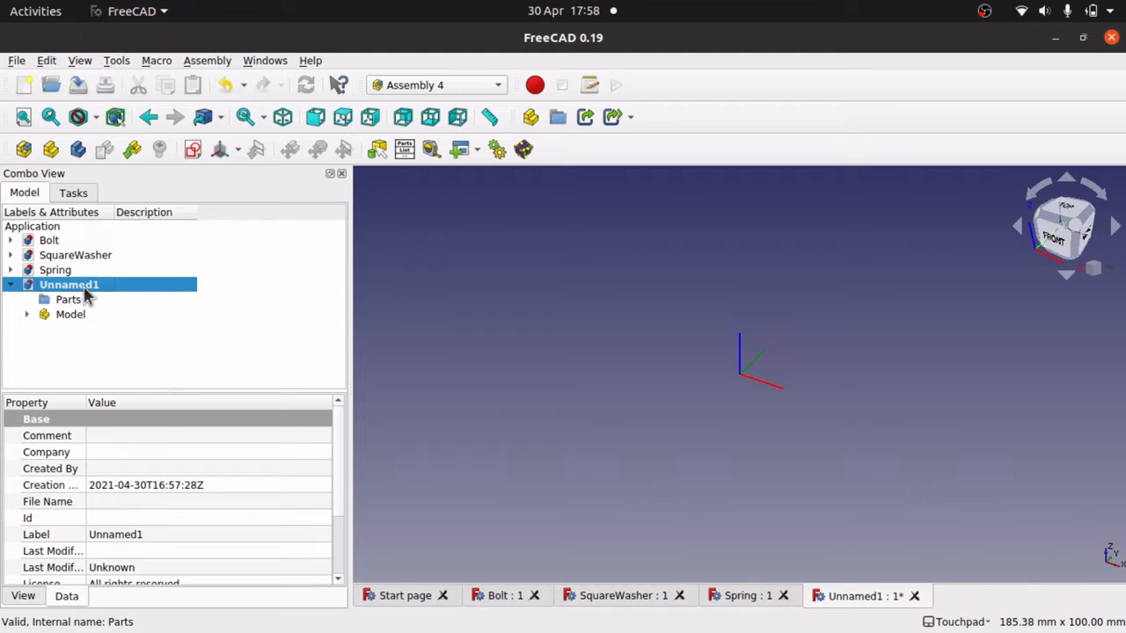
{"action": "left_click", "coordinate": [132, 150]}
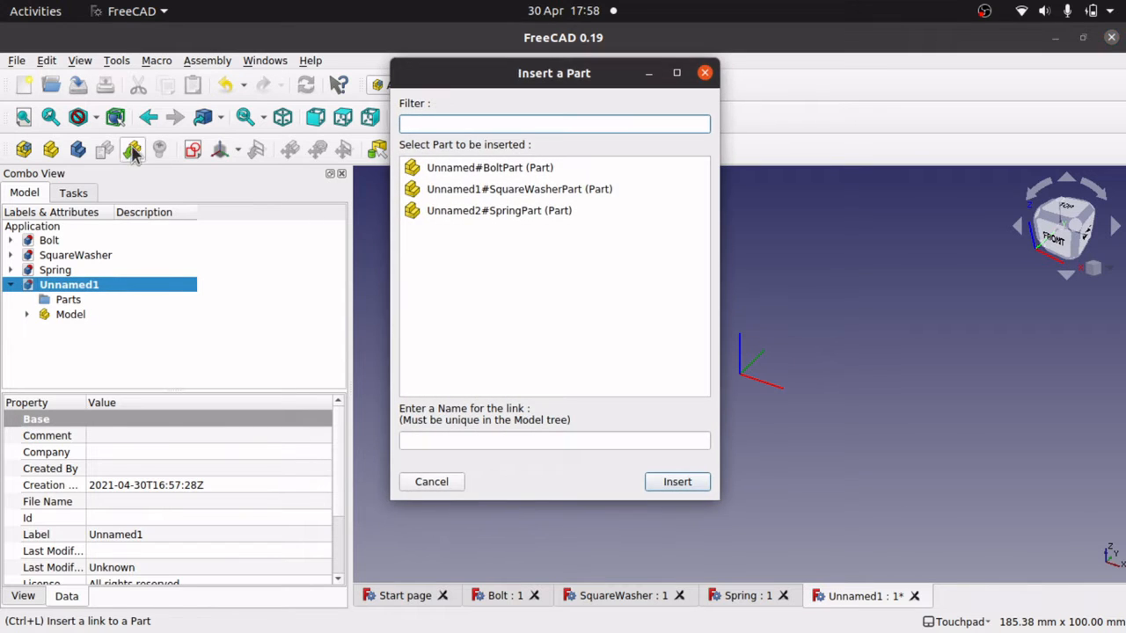
{"action": "left_click", "coordinate": [469, 168]}
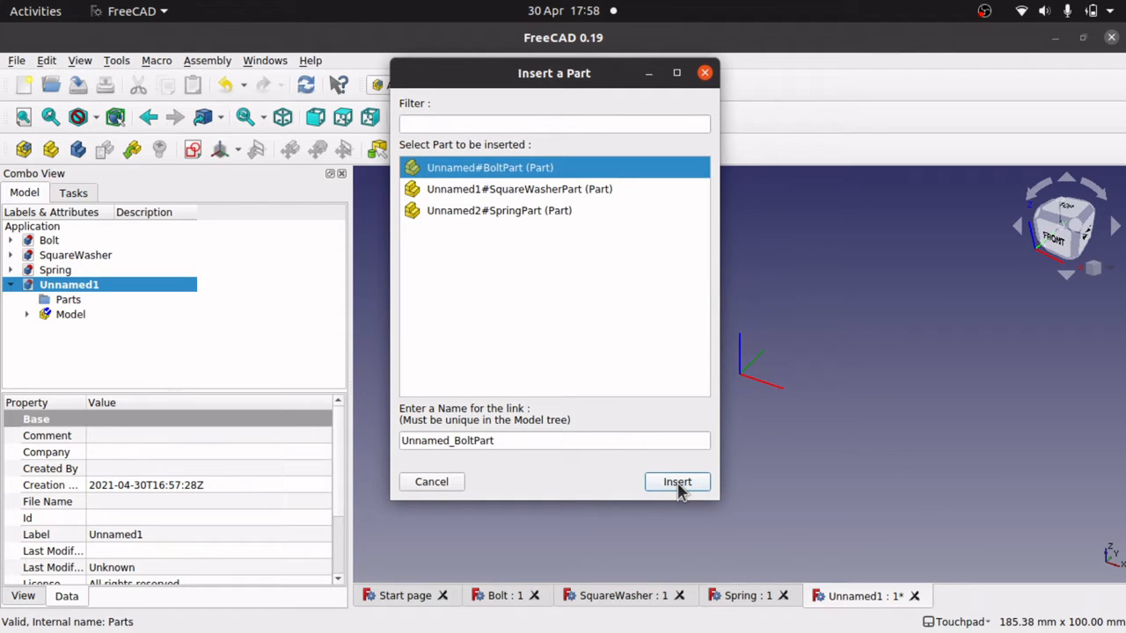
{"action": "left_click", "coordinate": [430, 483]}
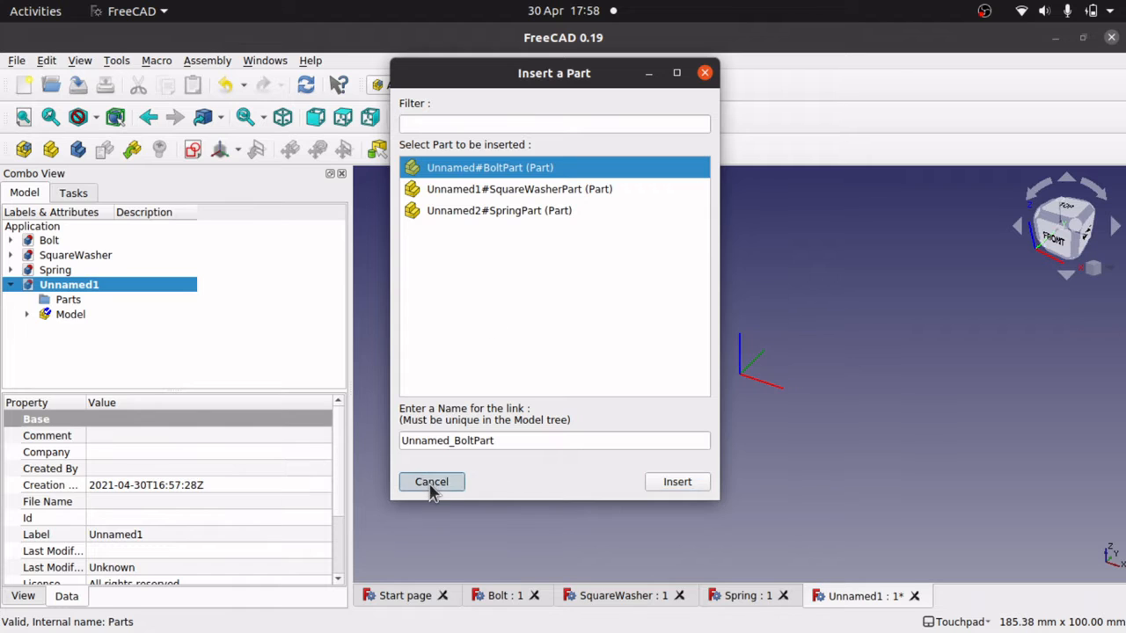
Delete the Unnamed_BoltPart link from the assembly's Model container.
{"action": "left_click", "coordinate": [27, 314]}
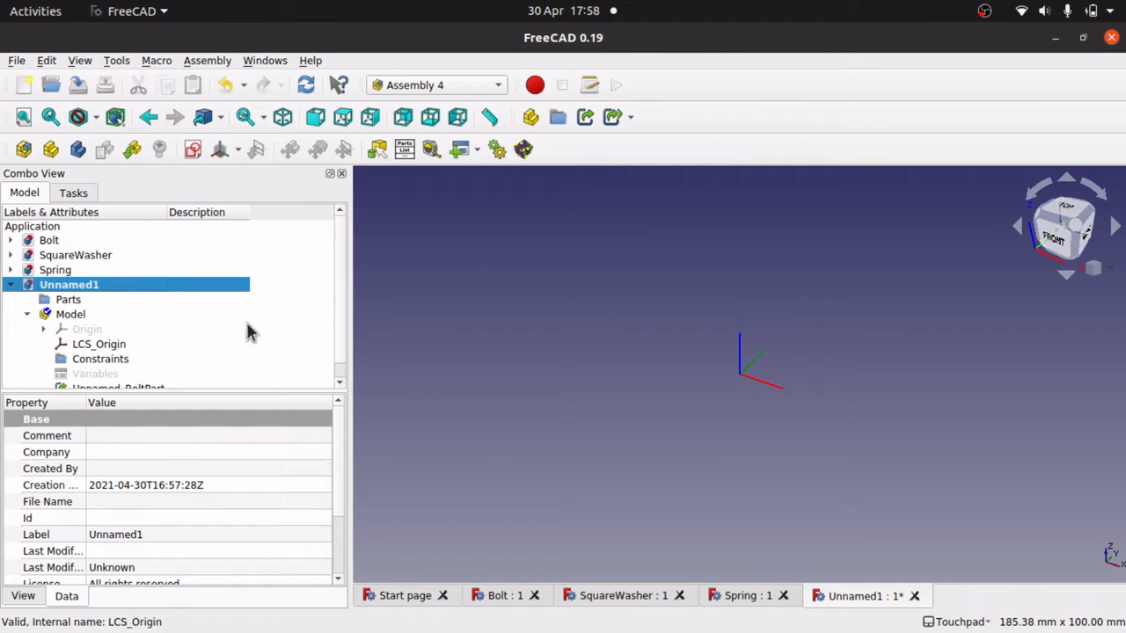
{"action": "scroll", "coordinate": [344, 350], "scroll_direction": "down", "scroll_amount": 1}
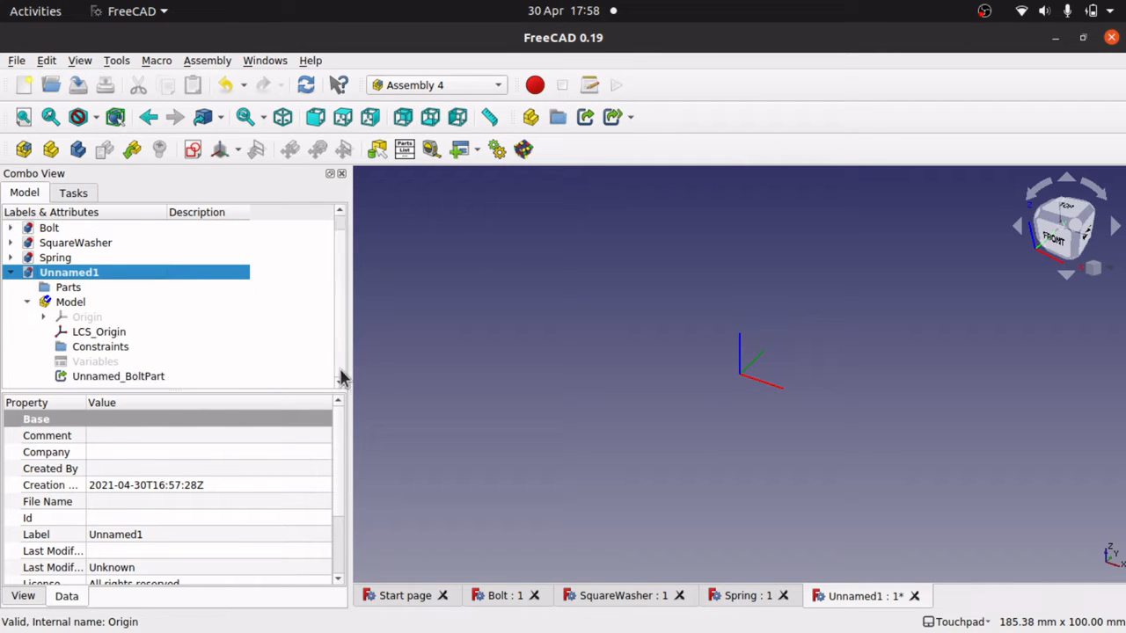
{"action": "left_click", "coordinate": [99, 377]}
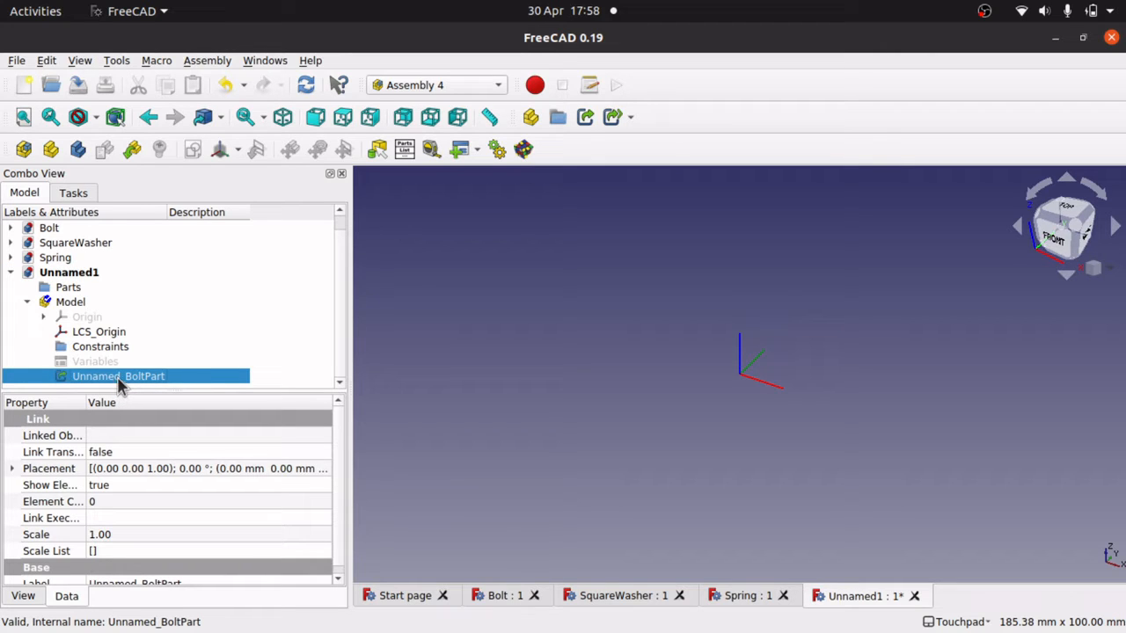
{"action": "key", "text": "Delete"}
Save the assembly document as SpringAssembly in the SpringAssembly folder alongside the part files.
{"action": "left_click", "coordinate": [75, 284]}
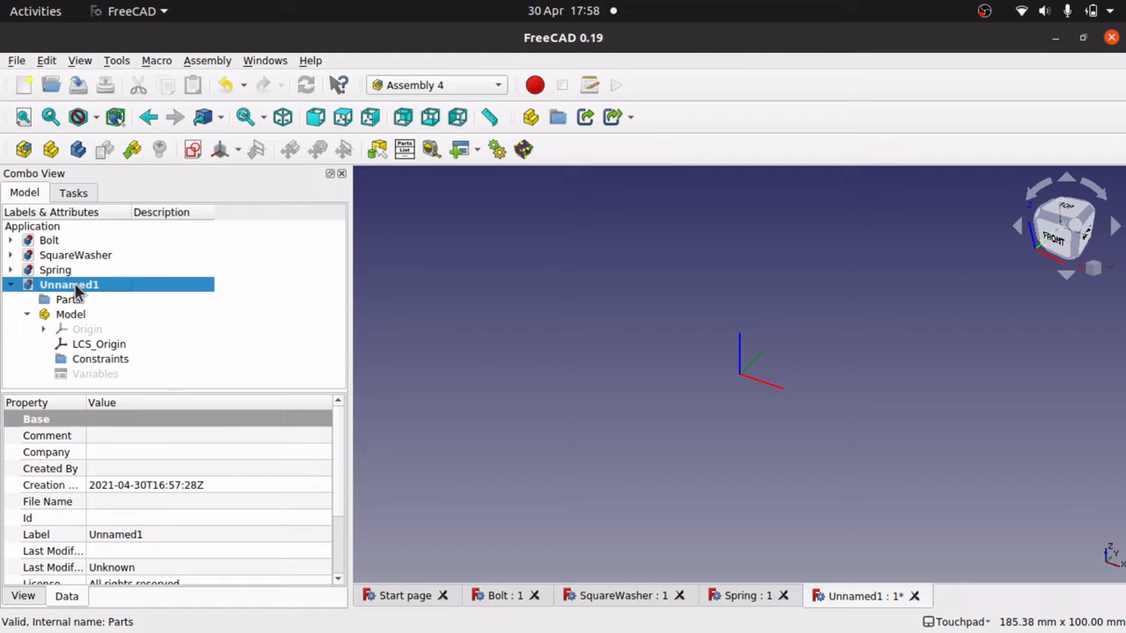
{"action": "key", "text": "ctrl+s"}
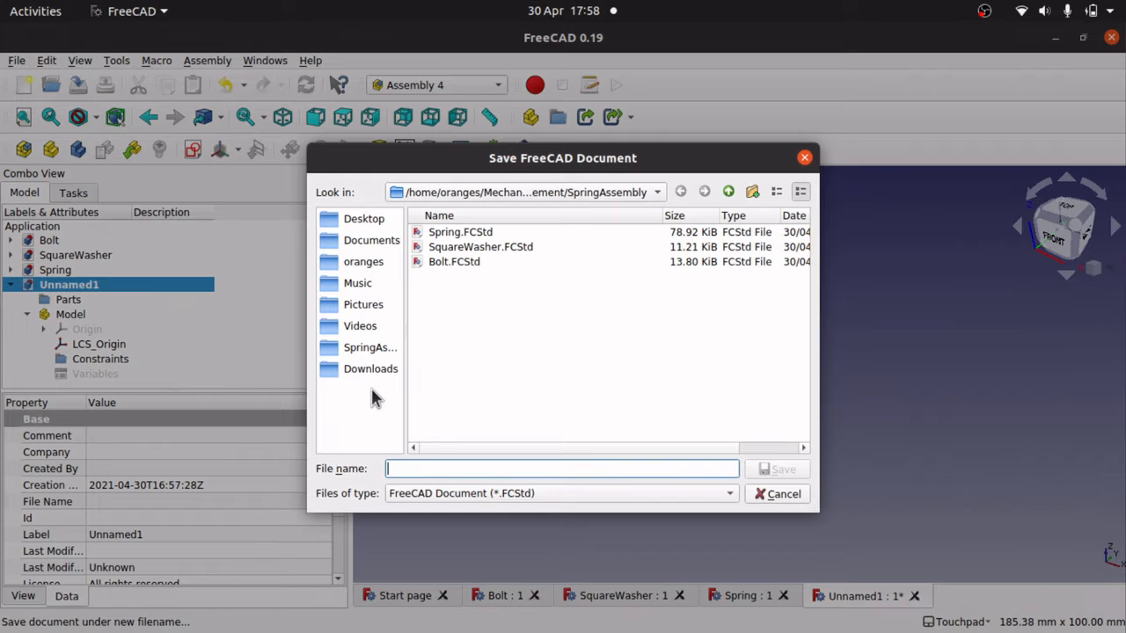
{"action": "type", "text": "Spring"}
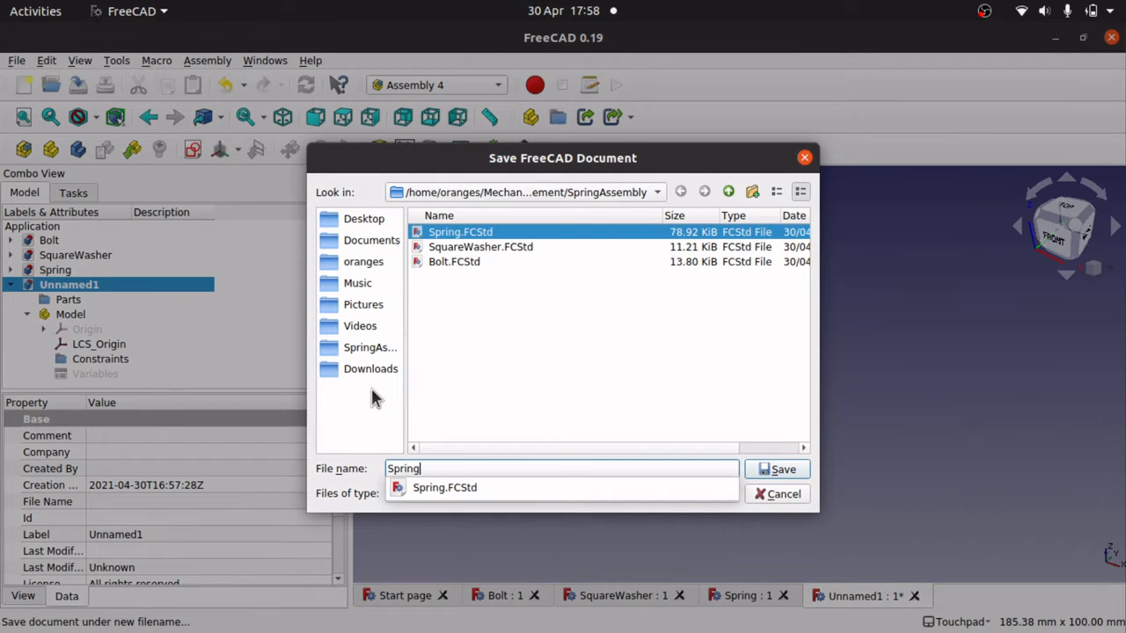
{"action": "type", "text": "Assembly"}
{"action": "key", "text": "Return"}
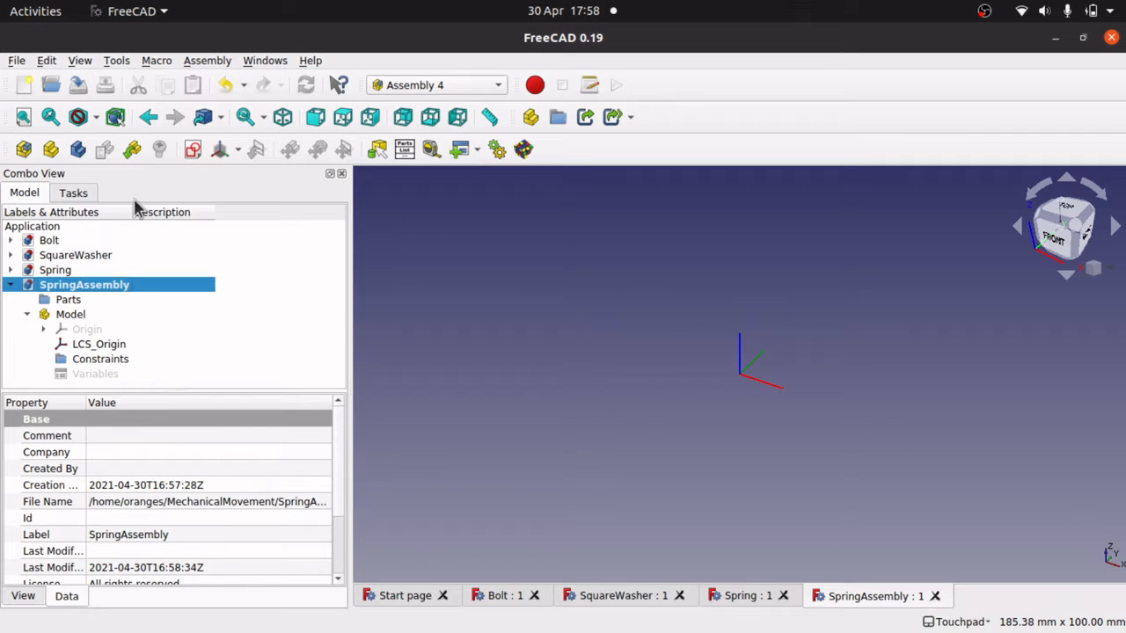
Try inserting a link to BoltPart into SpringAssembly without placing it, and delete that link from the Model container.
{"action": "left_click", "coordinate": [132, 149]}
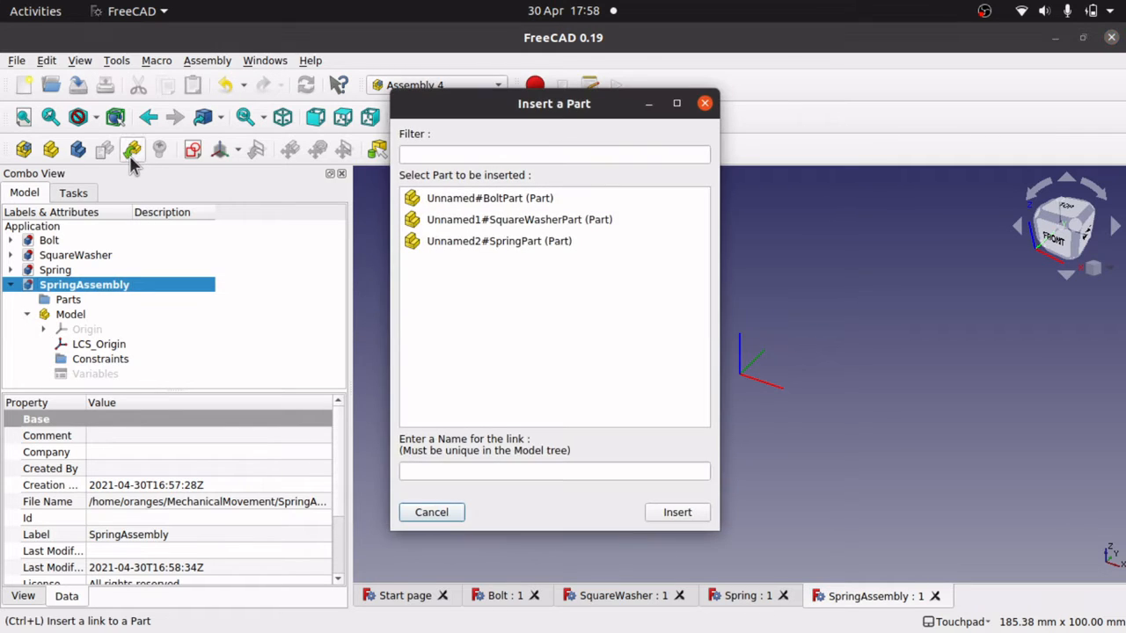
{"action": "left_click", "coordinate": [504, 203]}
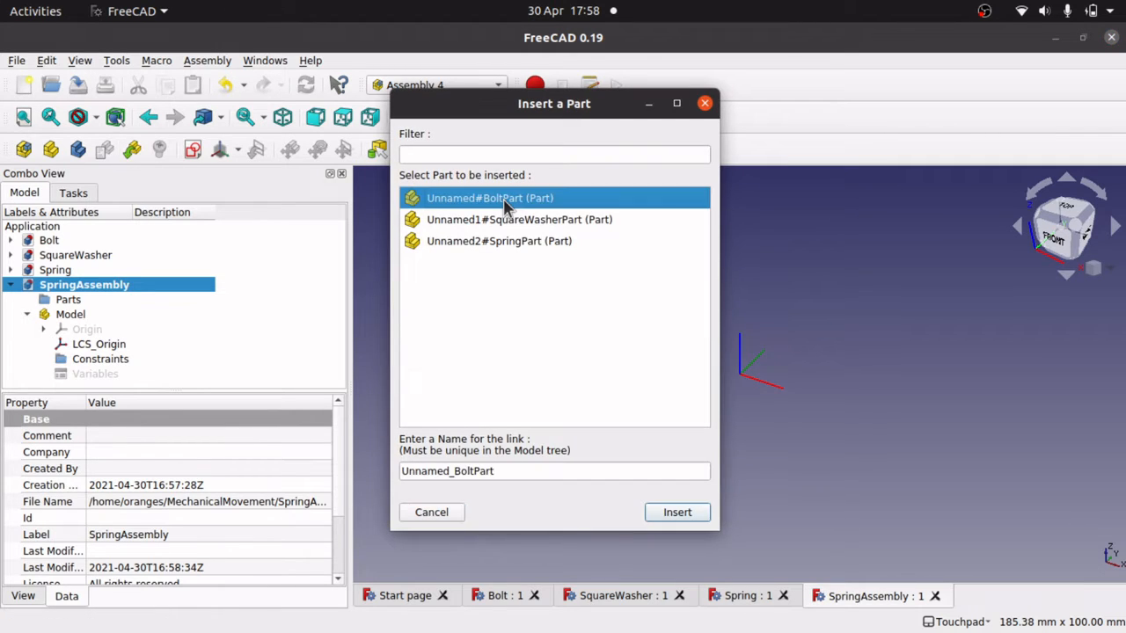
{"action": "left_click", "coordinate": [666, 515]}
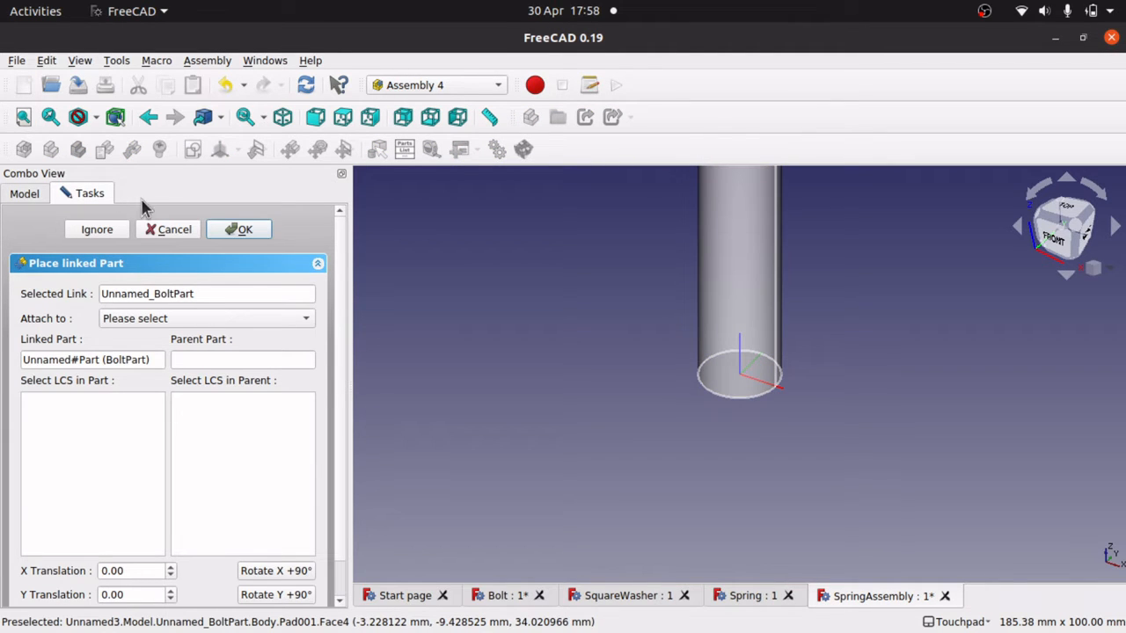
{"action": "left_click", "coordinate": [168, 227]}
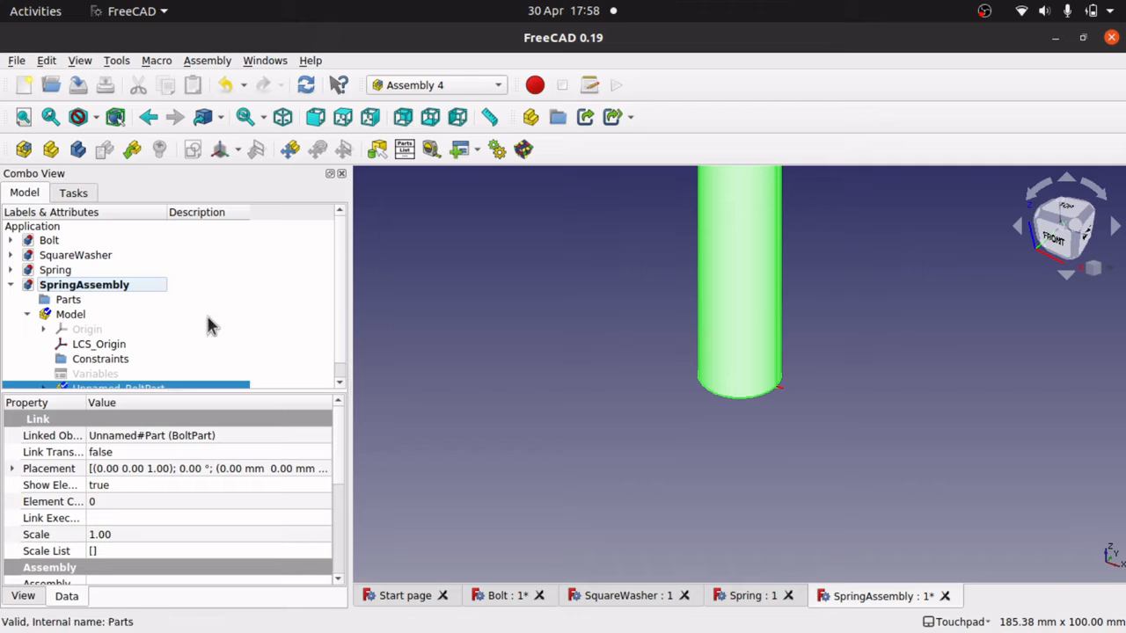
{"action": "left_click", "coordinate": [340, 383]}
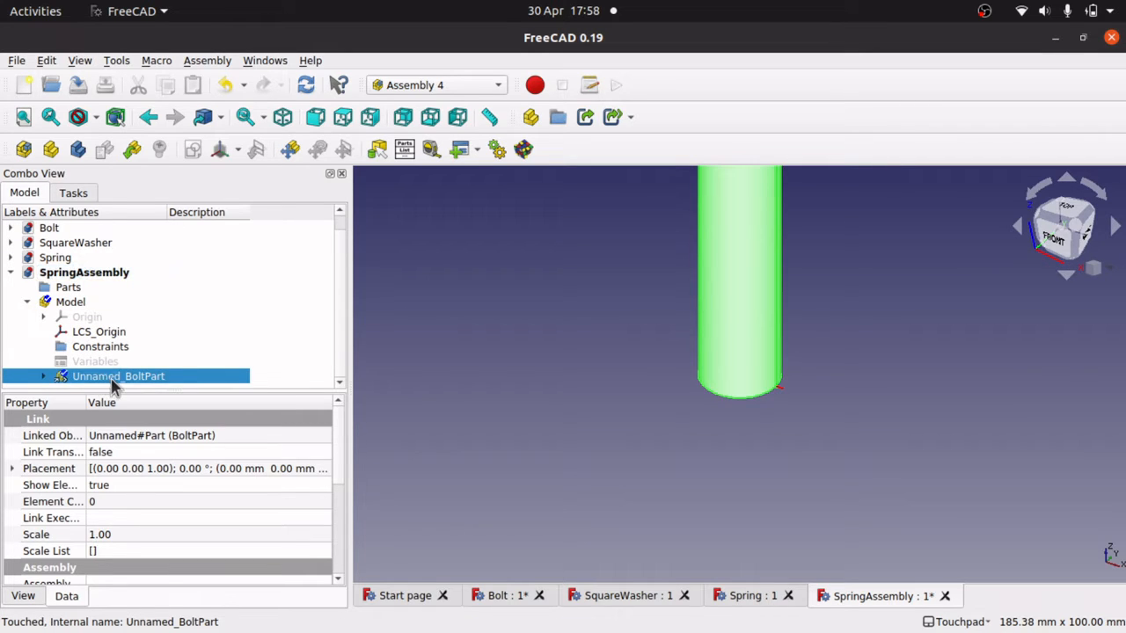
{"action": "key", "text": "Delete"}
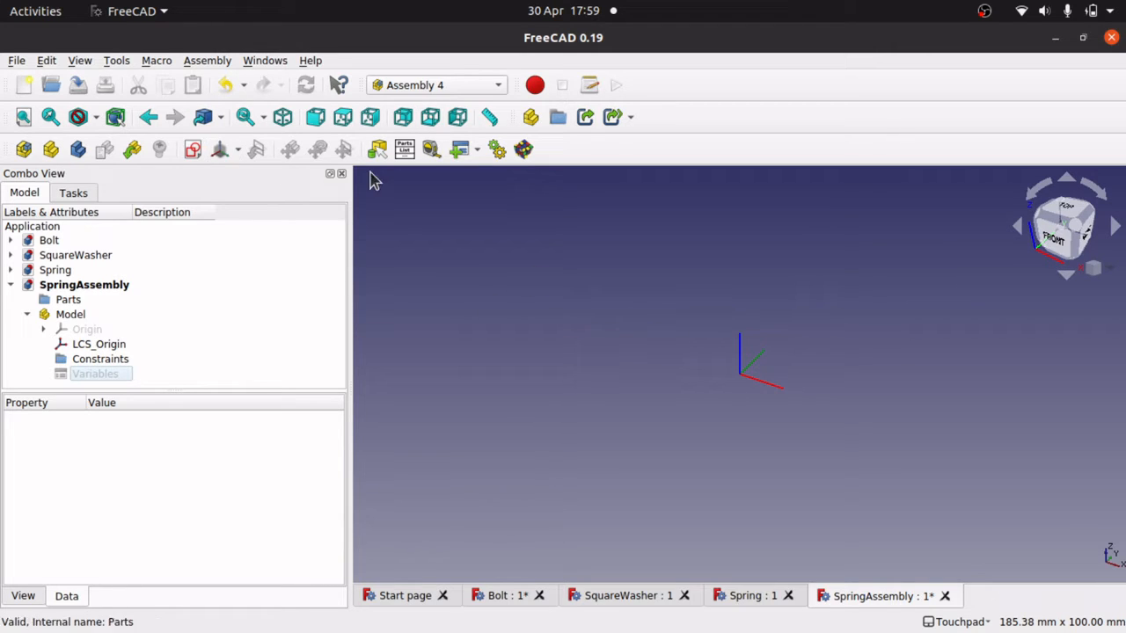
Insert a link to BoltPart and try Parent Assembly as its attachment target, cancelling the placement.
{"action": "left_click", "coordinate": [131, 151]}
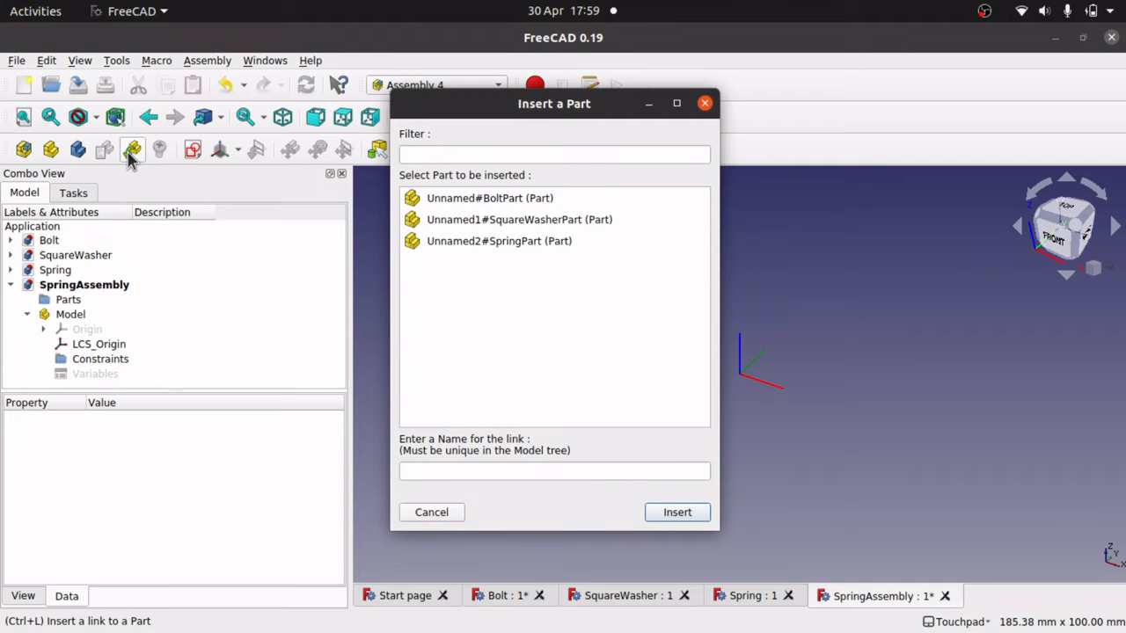
{"action": "left_click", "coordinate": [503, 201]}
{"action": "left_click", "coordinate": [665, 515]}
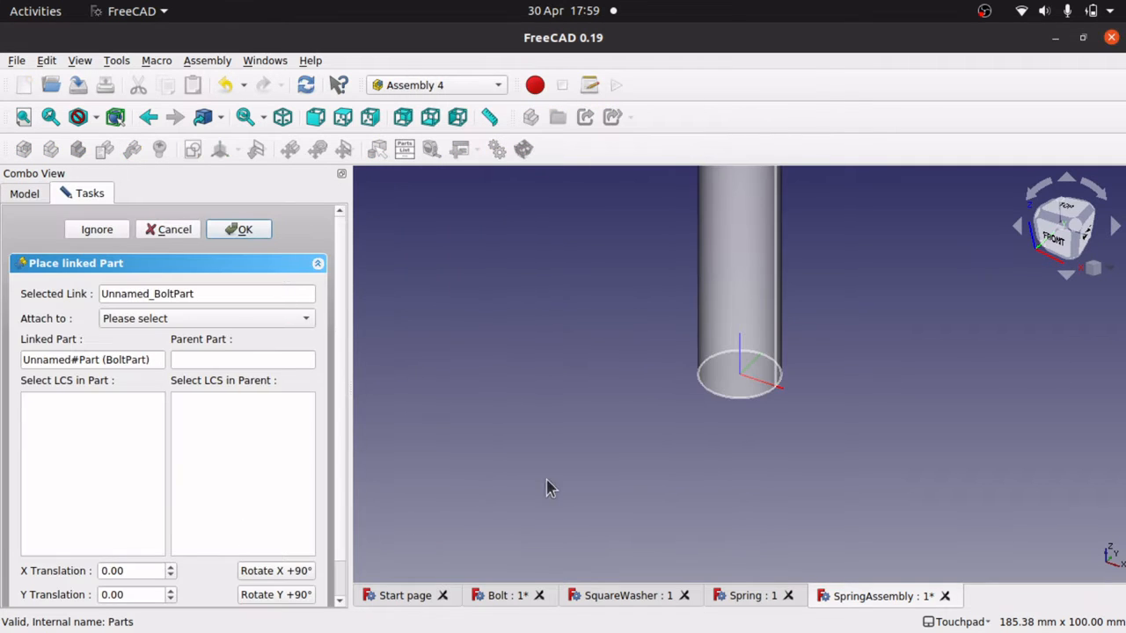
{"action": "left_click", "coordinate": [159, 320]}
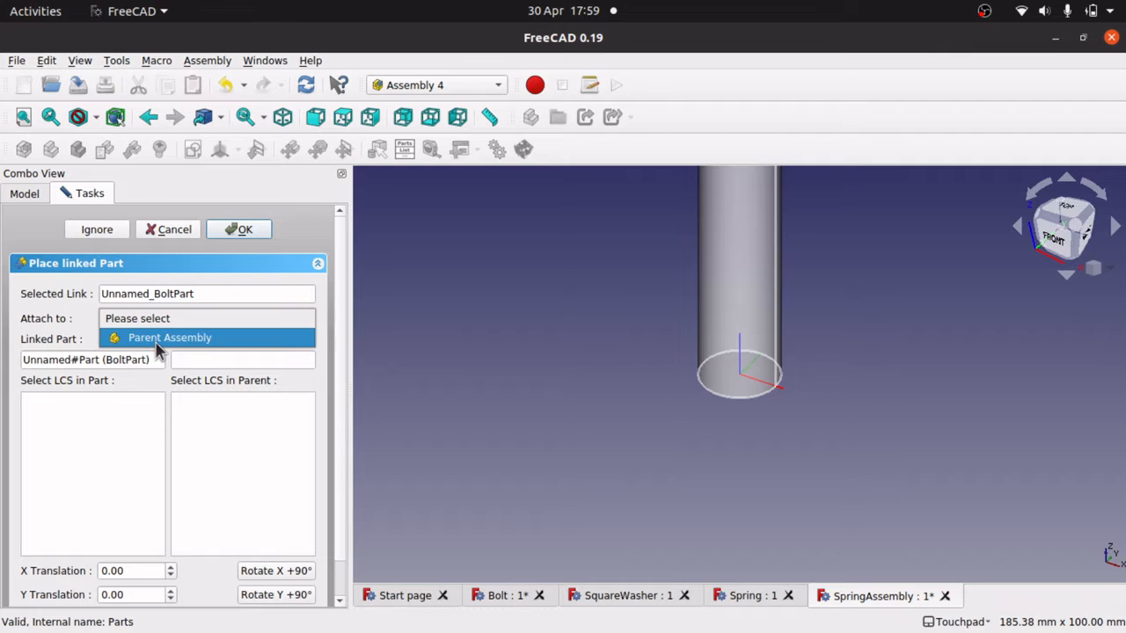
{"action": "left_click", "coordinate": [162, 341]}
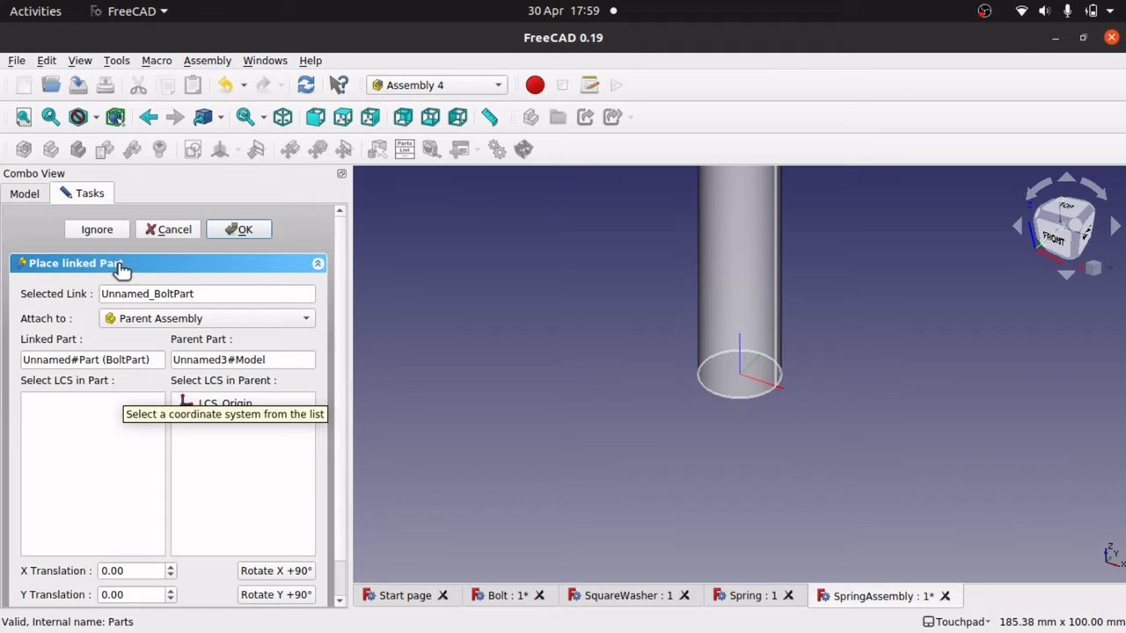
{"action": "left_click", "coordinate": [175, 230]}
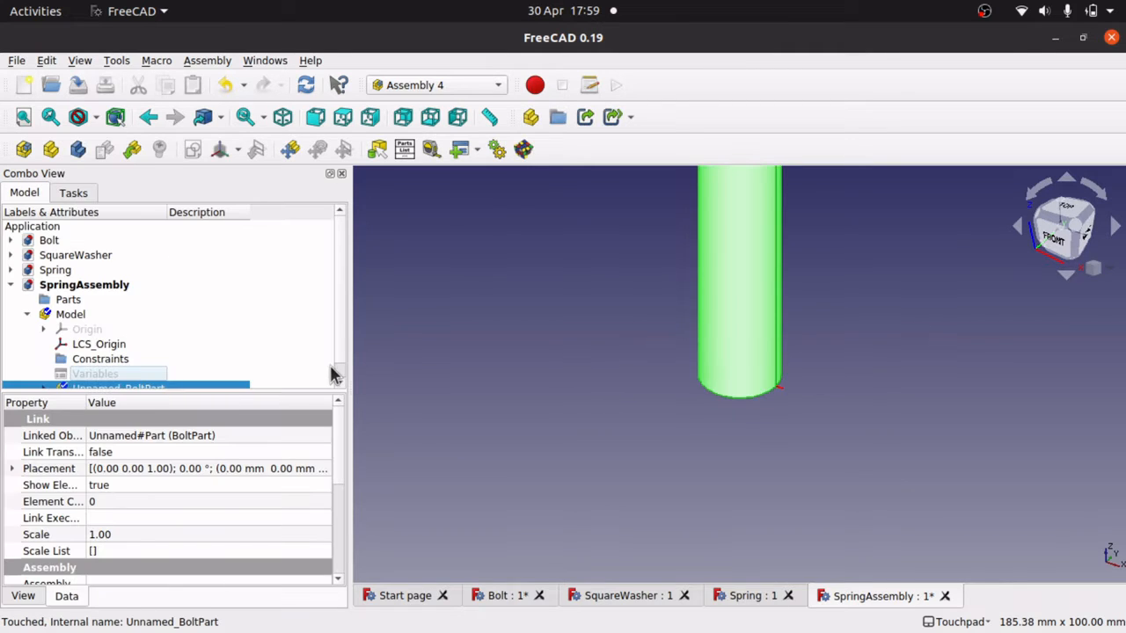
{"action": "left_click", "coordinate": [332, 371]}
{"action": "left_click", "coordinate": [340, 371]}
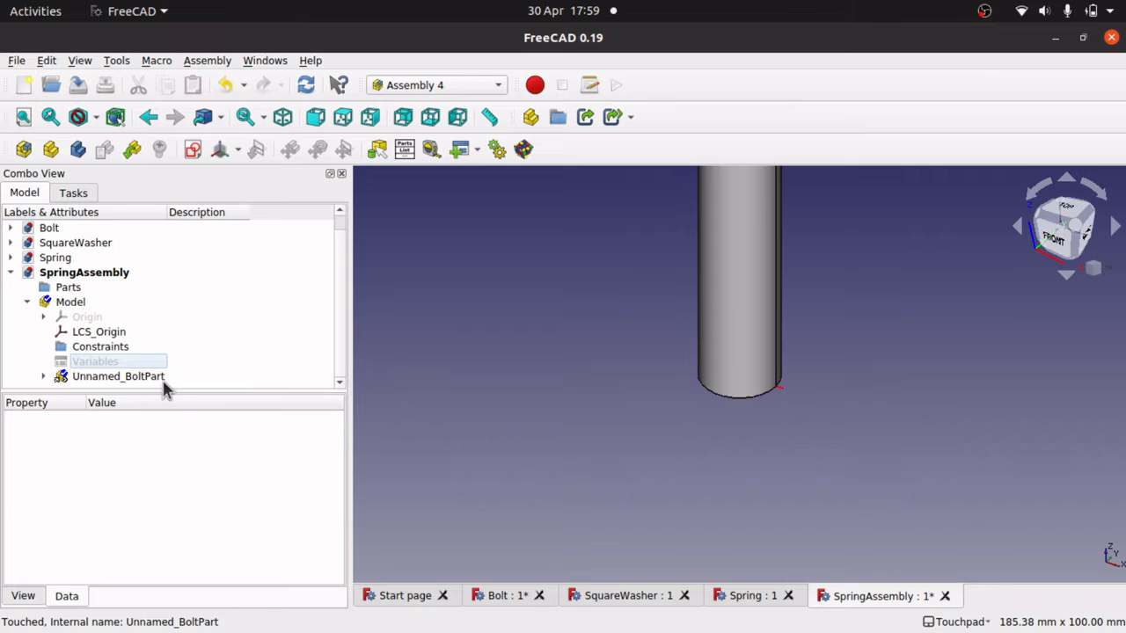
Delete the unplaced Unnamed_BoltPart link from the Model container of SpringAssembly.
{"action": "left_click", "coordinate": [149, 383]}
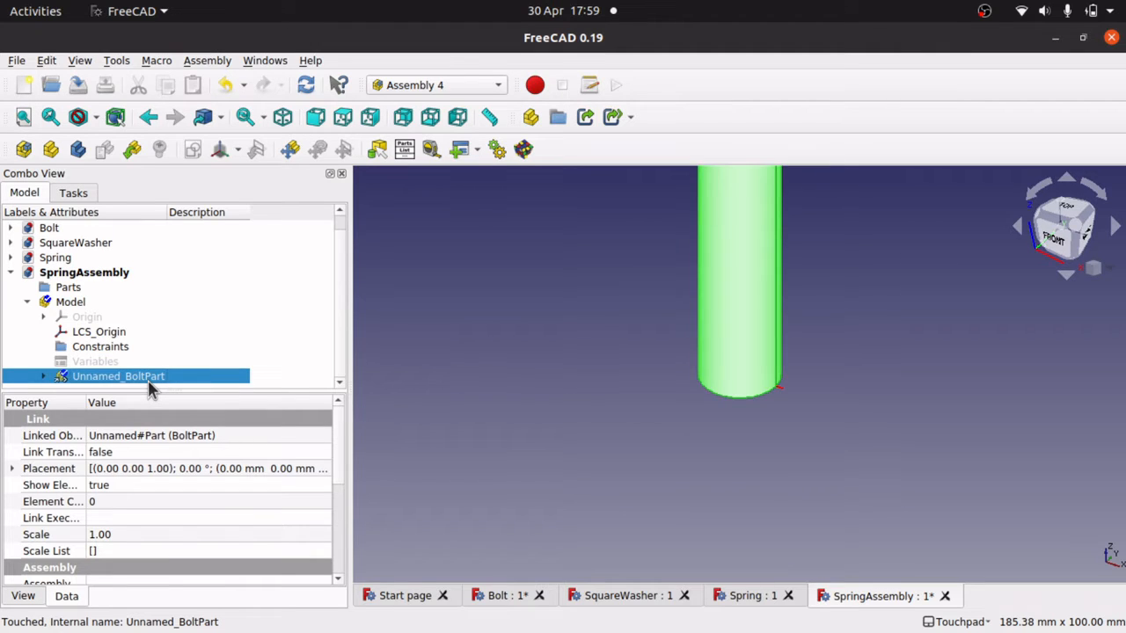
{"action": "key", "text": "Delete"}
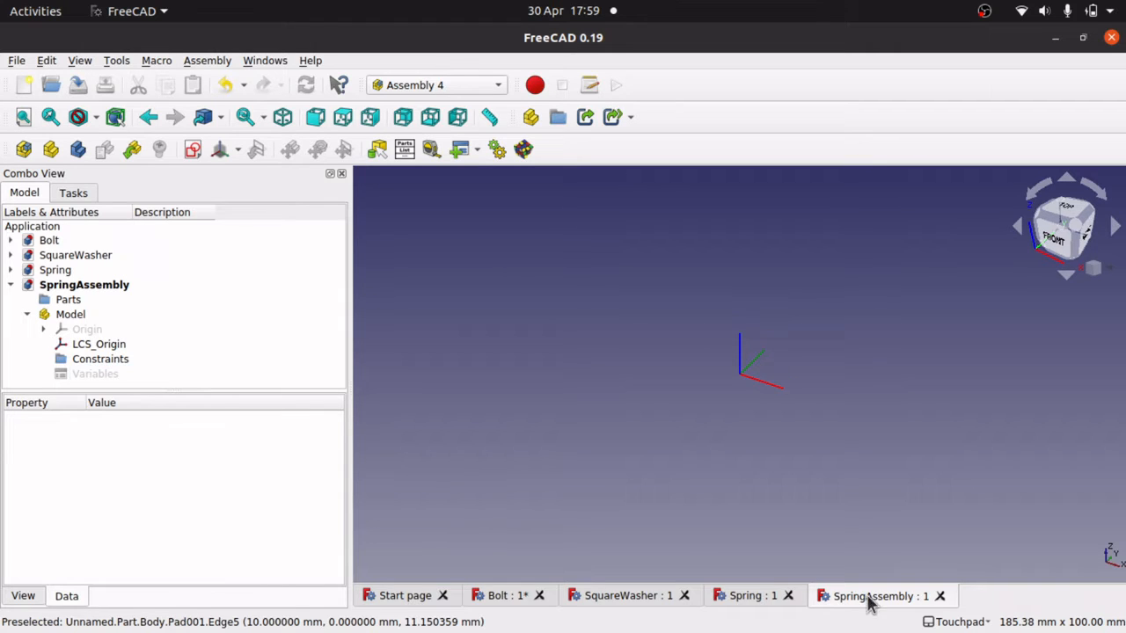
Create a new coordinate system named LCS_1 in BoltBody of the Bolt document and expand the body's contents.
{"action": "left_click", "coordinate": [502, 597]}
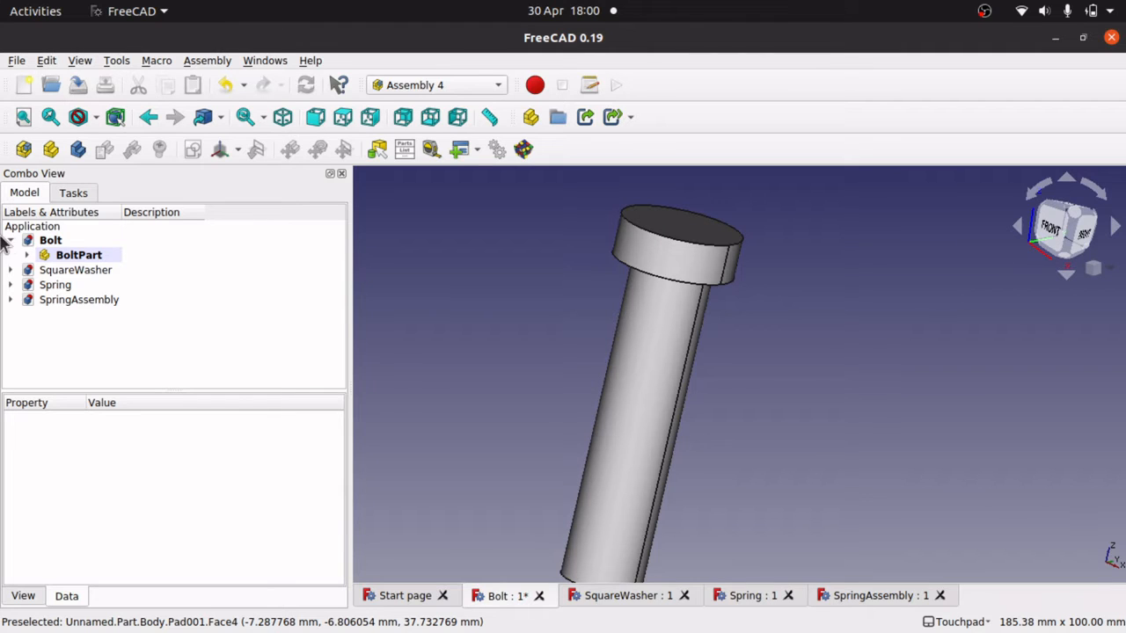
{"action": "left_click", "coordinate": [28, 255]}
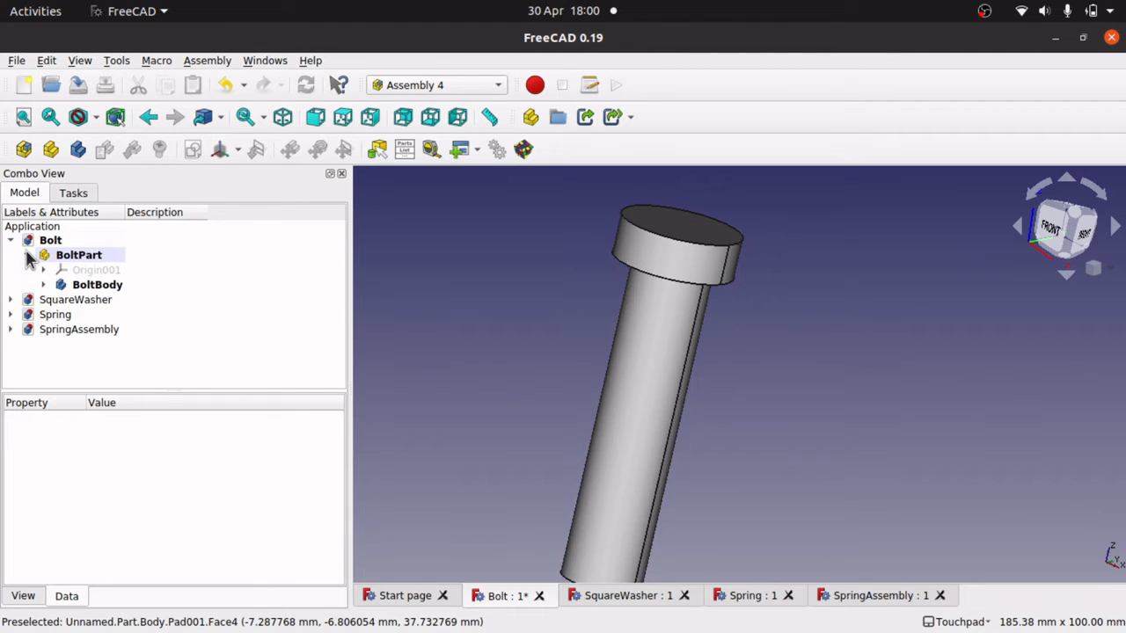
{"action": "left_click", "coordinate": [85, 255]}
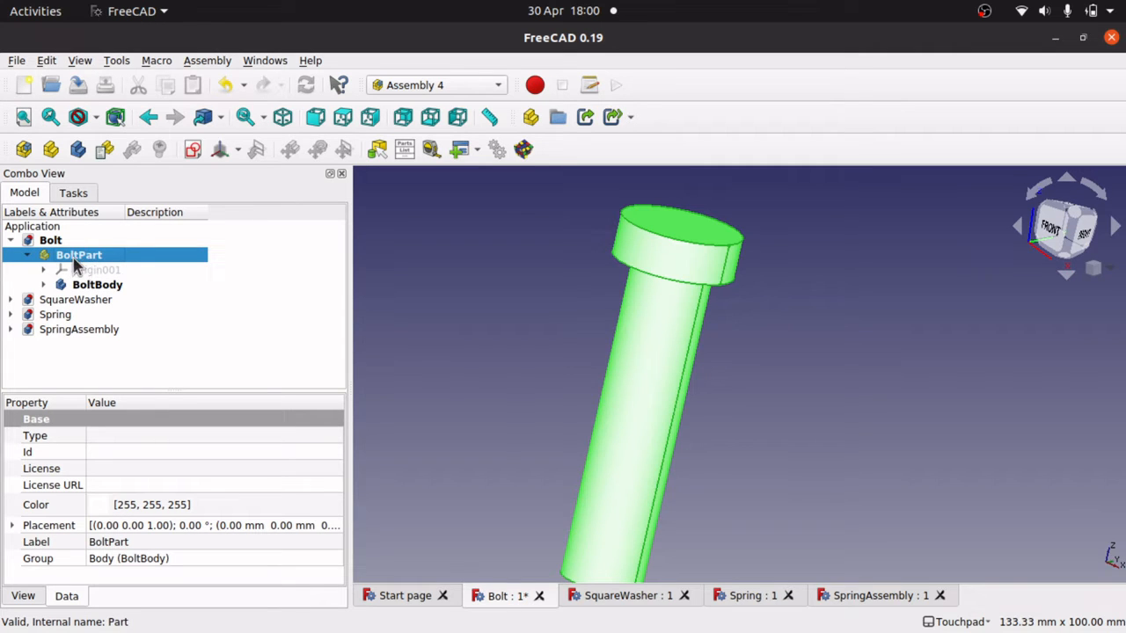
{"action": "left_click", "coordinate": [112, 285]}
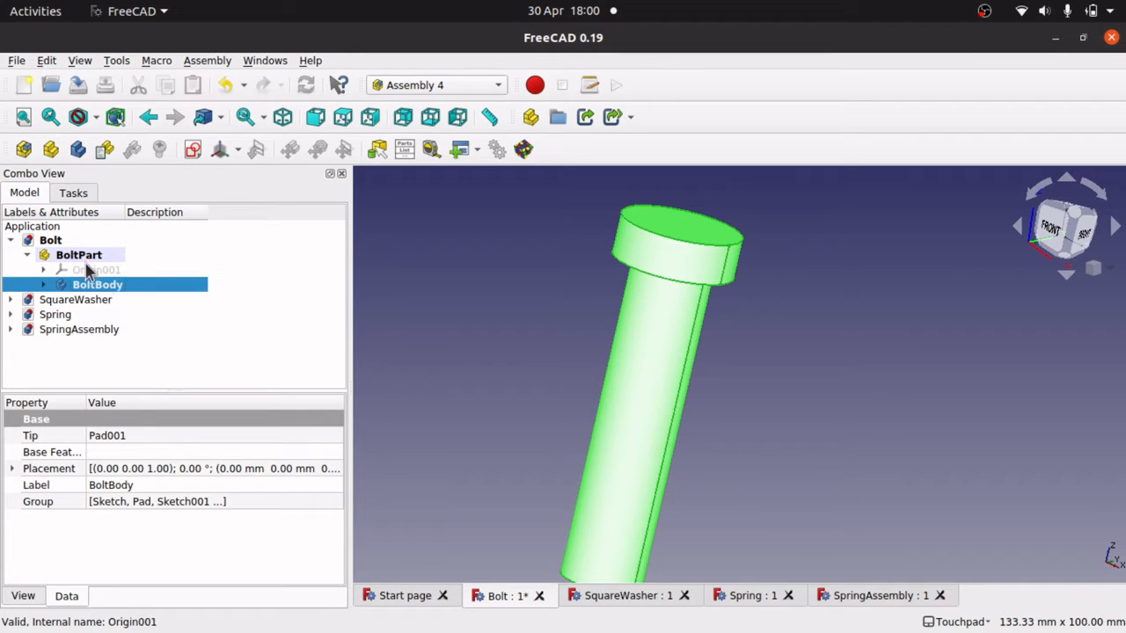
{"action": "left_click", "coordinate": [236, 153]}
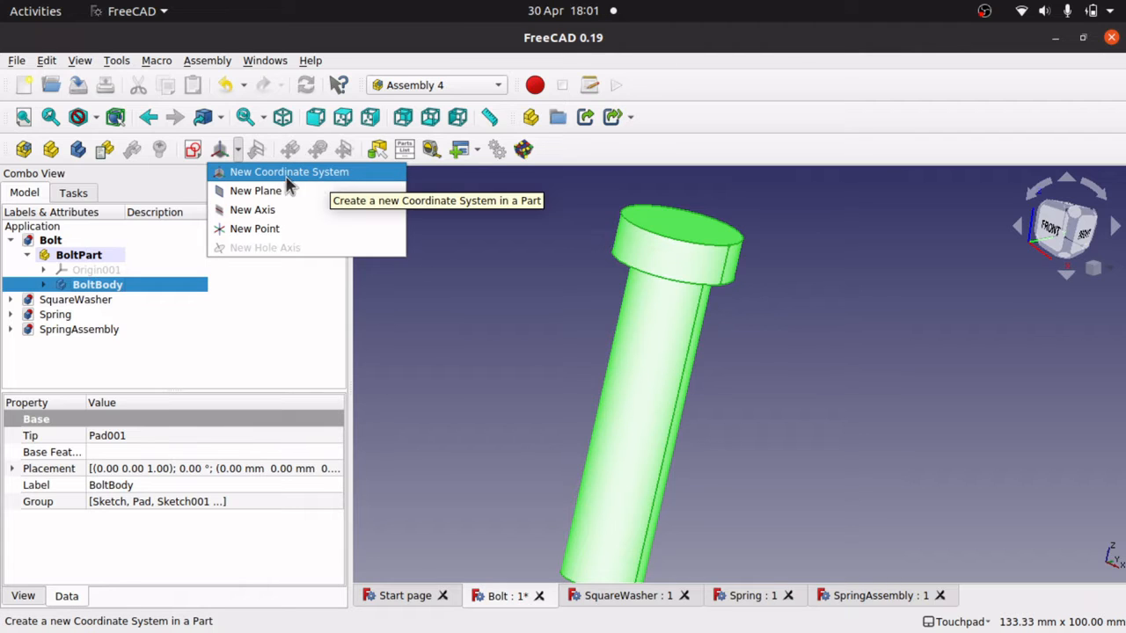
{"action": "left_click", "coordinate": [332, 177]}
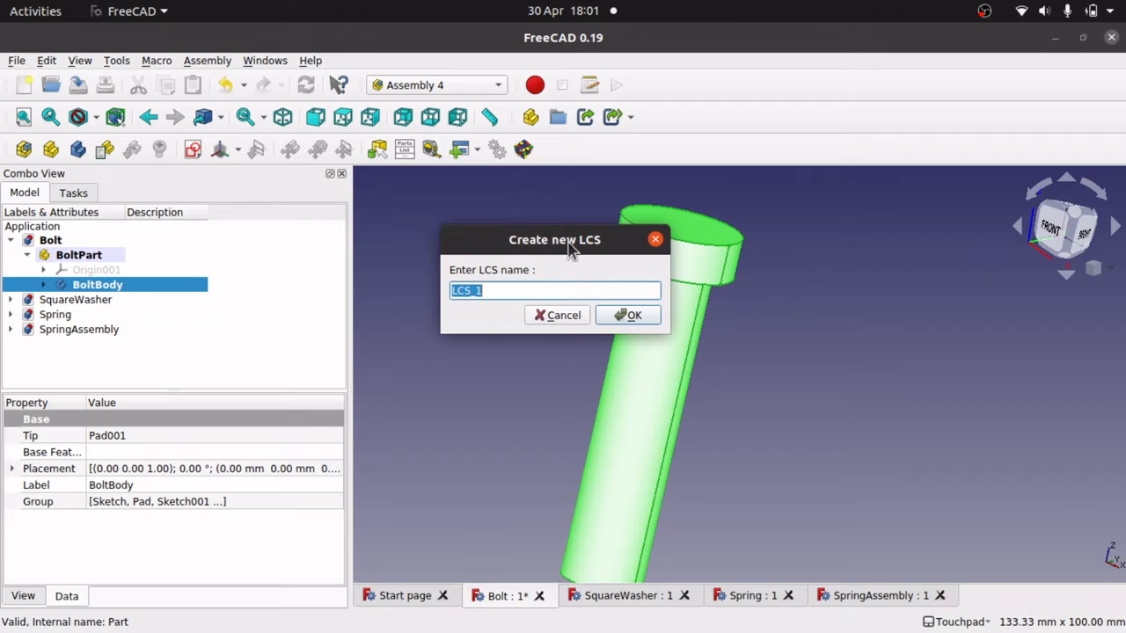
{"action": "left_click", "coordinate": [628, 316]}
{"action": "left_click", "coordinate": [244, 228]}
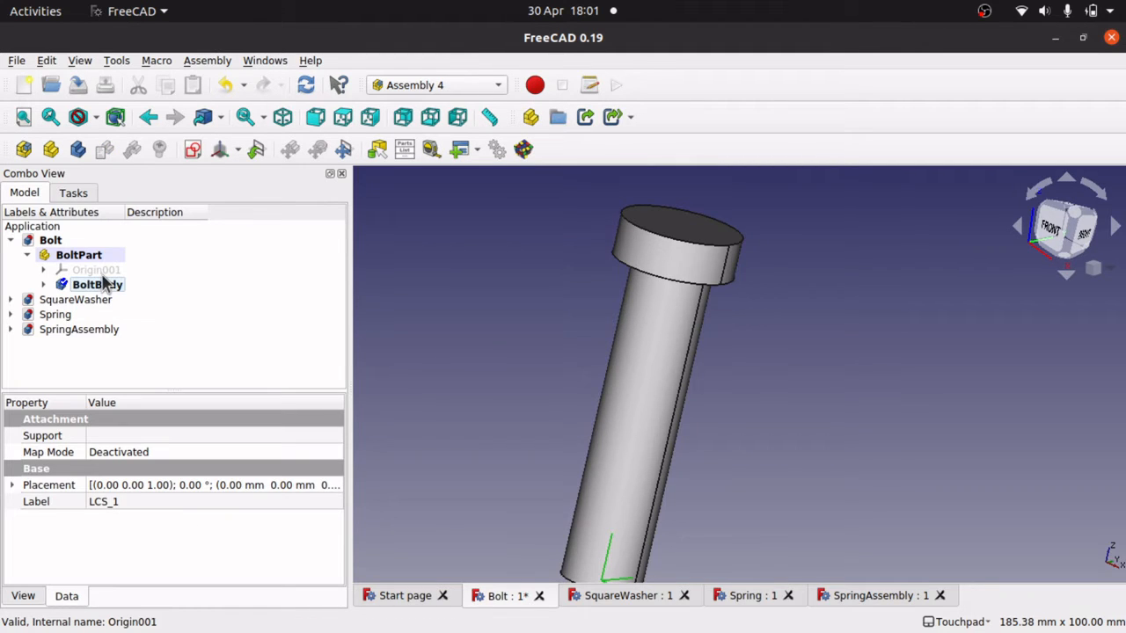
{"action": "left_click", "coordinate": [45, 284]}
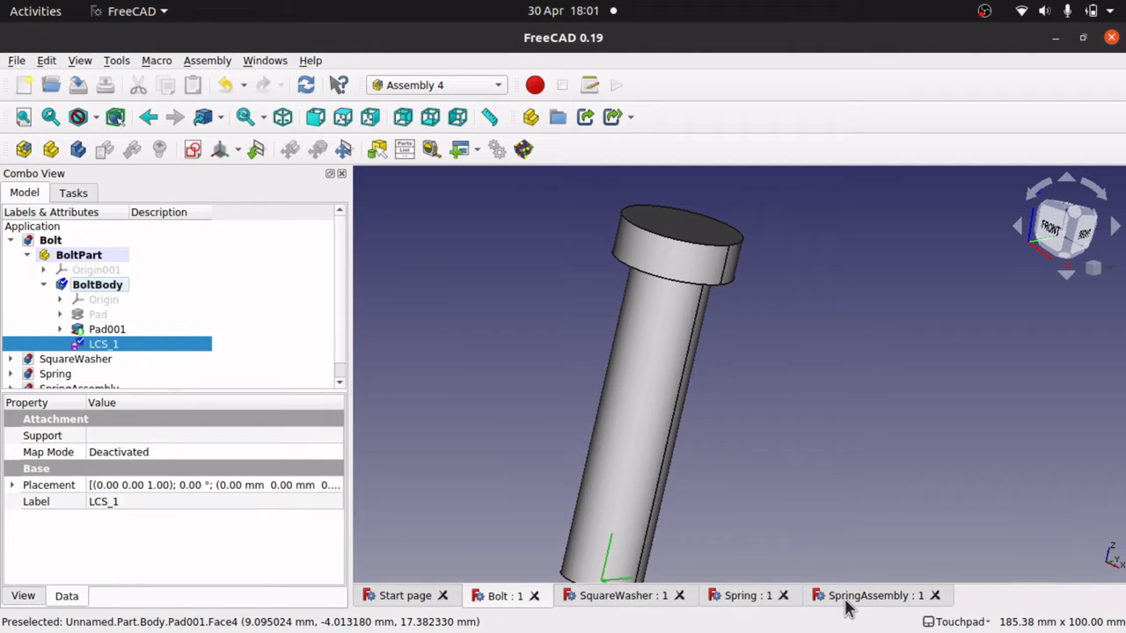
Try inserting a link to BoltPart into the SpringAssembly Model container, cancelling its placement.
{"action": "left_click", "coordinate": [878, 597]}
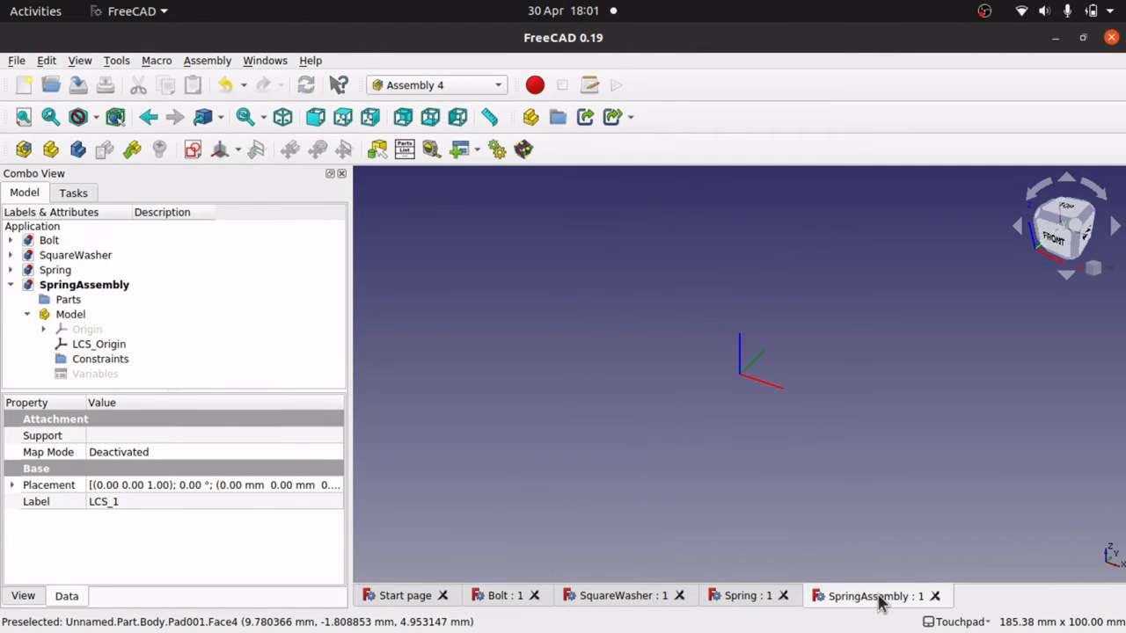
{"action": "left_click", "coordinate": [85, 315]}
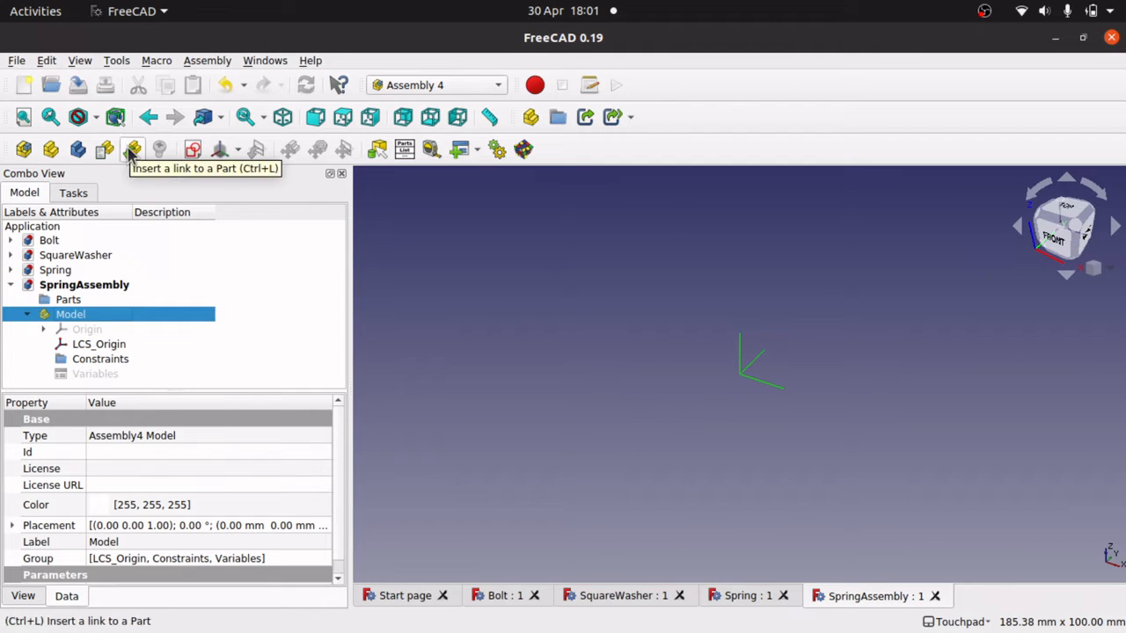
{"action": "left_click", "coordinate": [132, 150]}
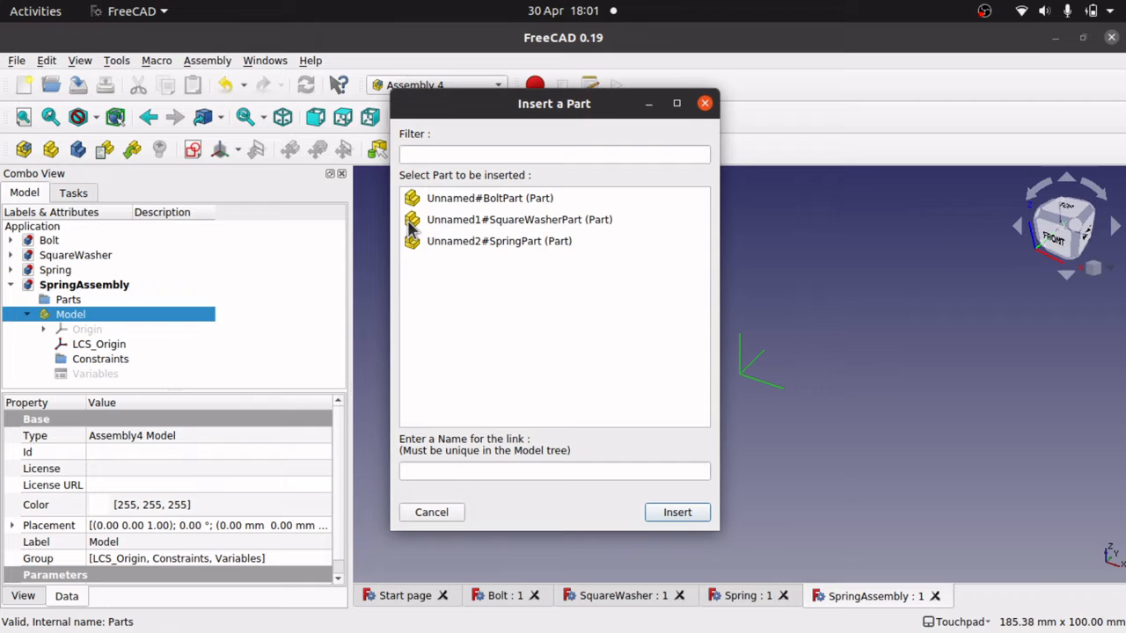
{"action": "left_click", "coordinate": [461, 201]}
{"action": "left_click", "coordinate": [667, 510]}
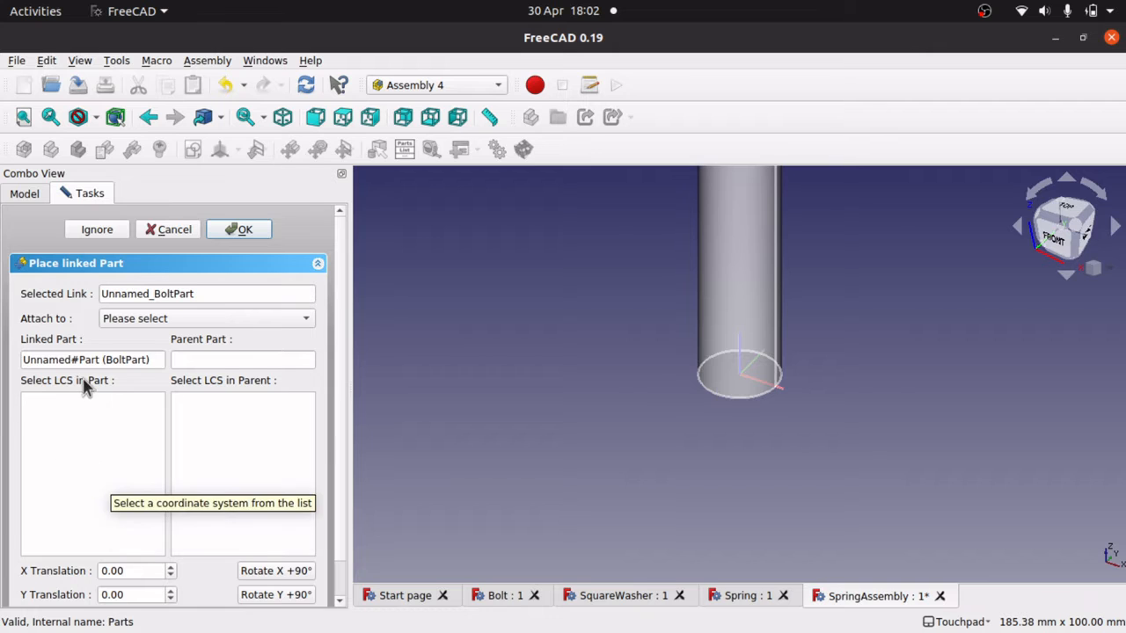
{"action": "left_click", "coordinate": [189, 229]}
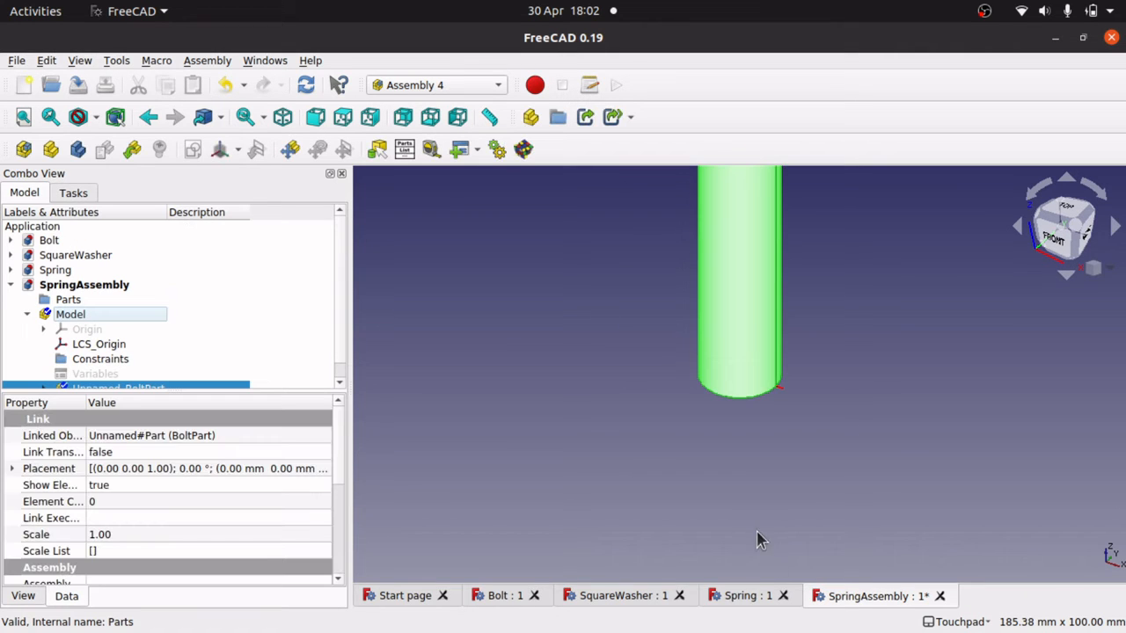
Move LCS_1 out of BoltBody so that it sits directly under BoltPart in the Bolt document.
{"action": "left_click", "coordinate": [501, 598]}
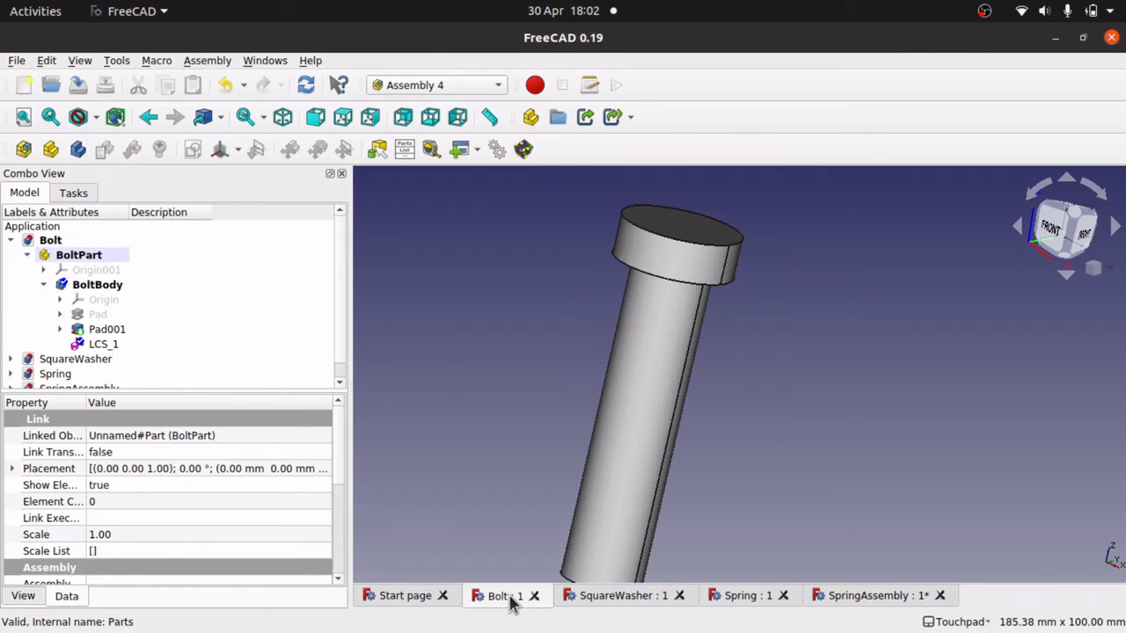
{"action": "left_click_drag", "start_coordinate": [97, 344], "coordinate": [95, 255]}
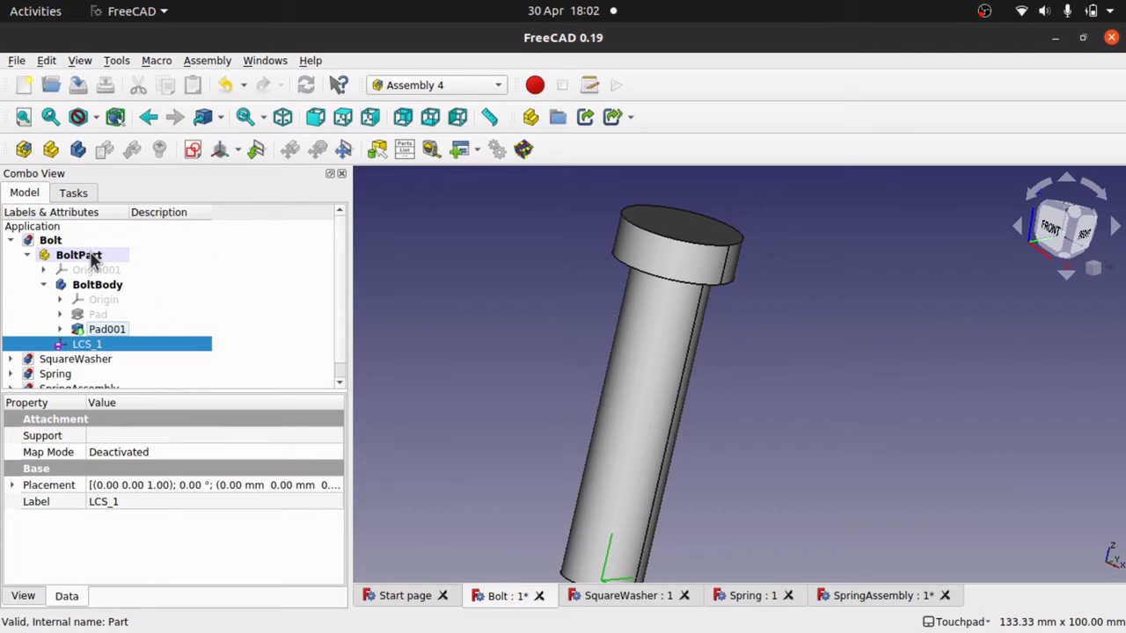
{"action": "left_click", "coordinate": [32, 255]}
{"action": "left_click", "coordinate": [28, 255]}
{"action": "left_click", "coordinate": [44, 285]}
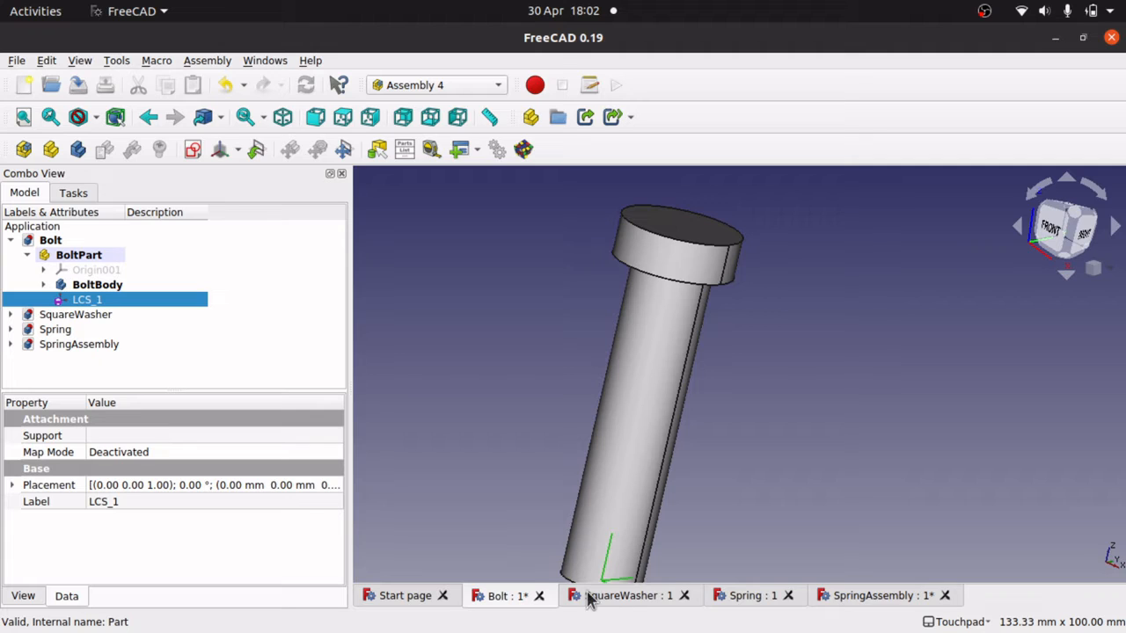
Check where LCS_1 sits within the Unnamed_BoltPart link in SpringAssembly and delete that link.
{"action": "left_click", "coordinate": [859, 599]}
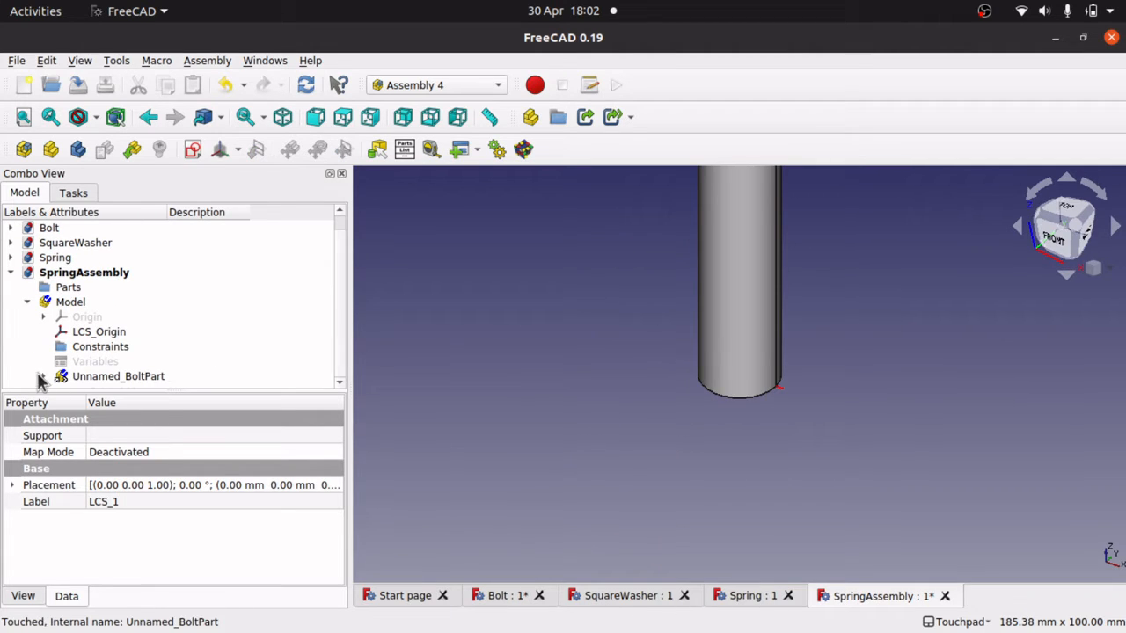
{"action": "left_click", "coordinate": [41, 377]}
{"action": "scroll", "coordinate": [344, 381], "scroll_direction": "down", "scroll_amount": 1}
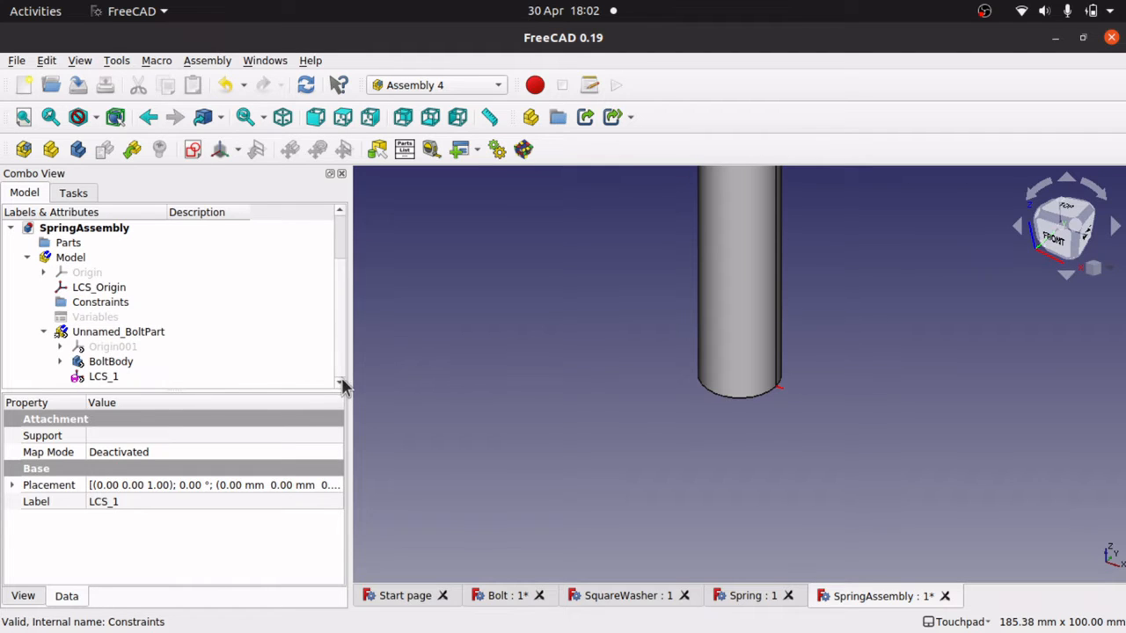
{"action": "left_click", "coordinate": [104, 378]}
{"action": "left_click", "coordinate": [60, 361]}
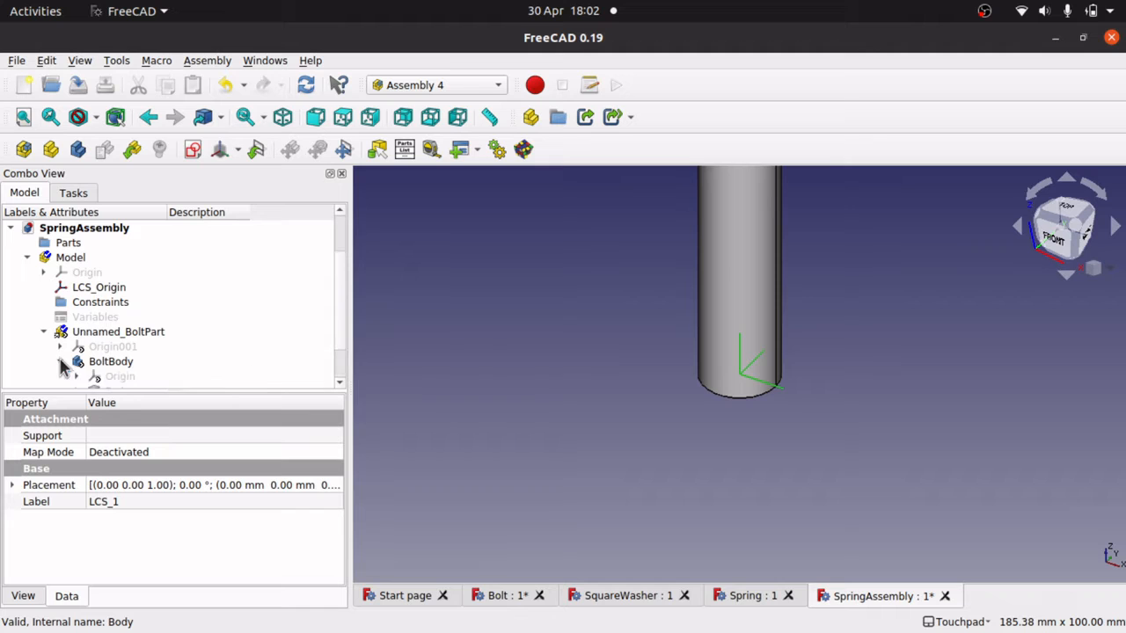
{"action": "left_click", "coordinate": [60, 361]}
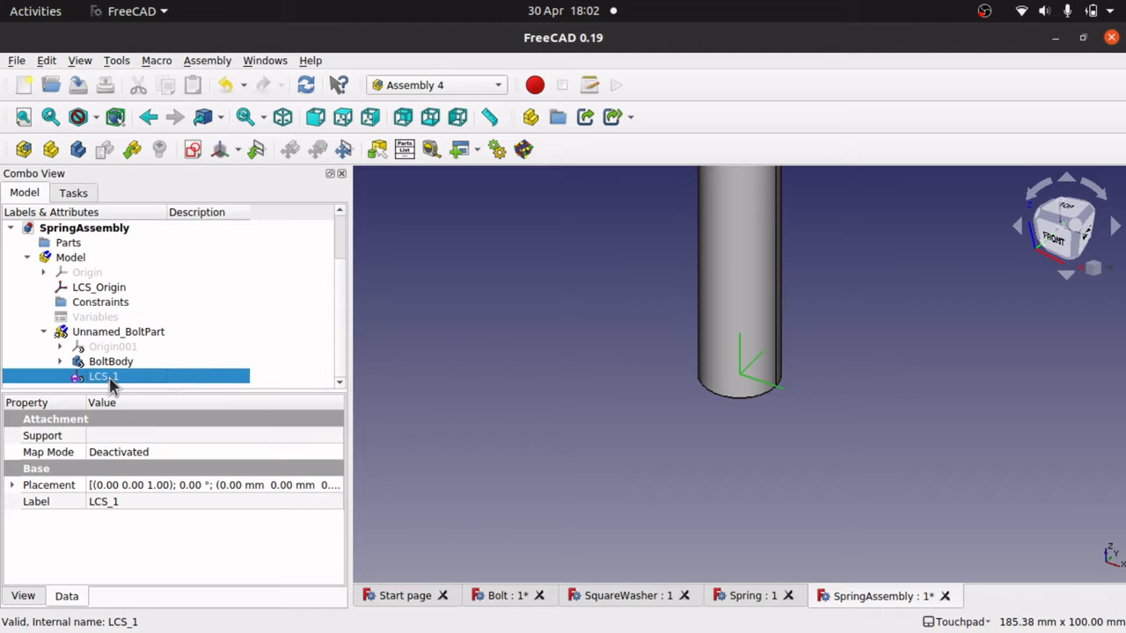
{"action": "left_click", "coordinate": [132, 336]}
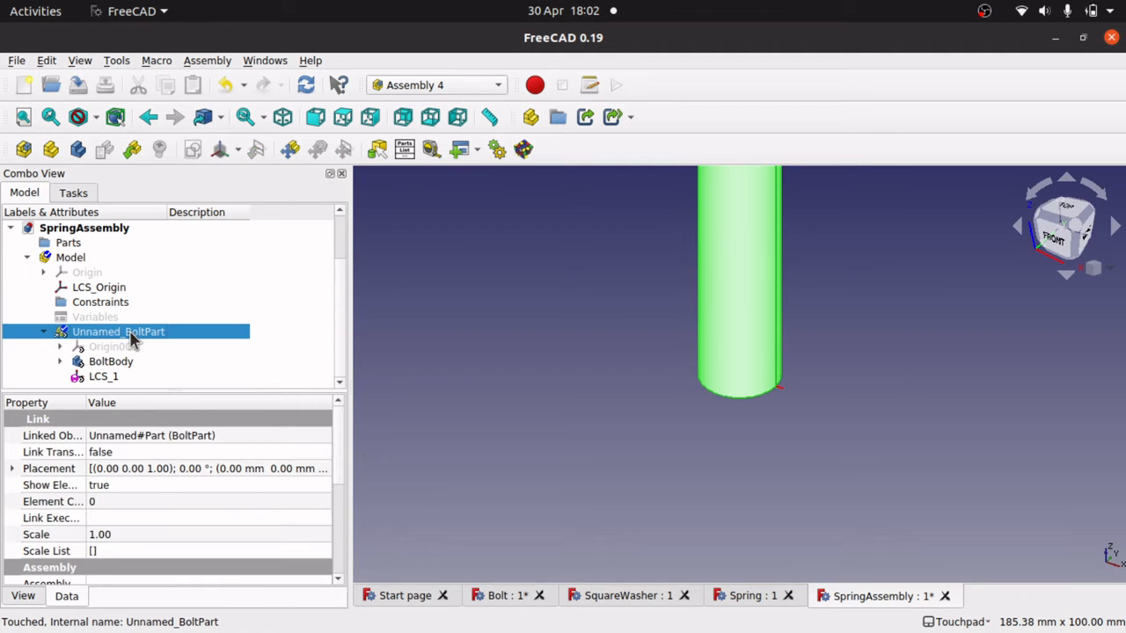
{"action": "key", "text": "Delete"}
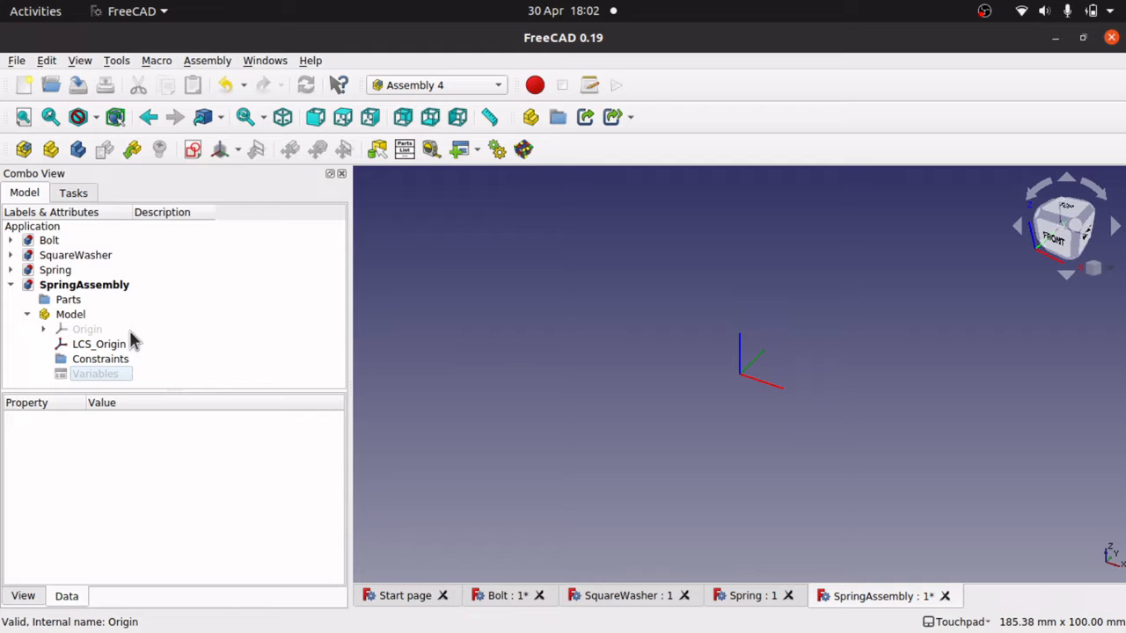
Try inserting a BoltPart link with LCS_1 as its part coordinate system, cancelling the placement and deleting the link.
{"action": "left_click", "coordinate": [132, 149]}
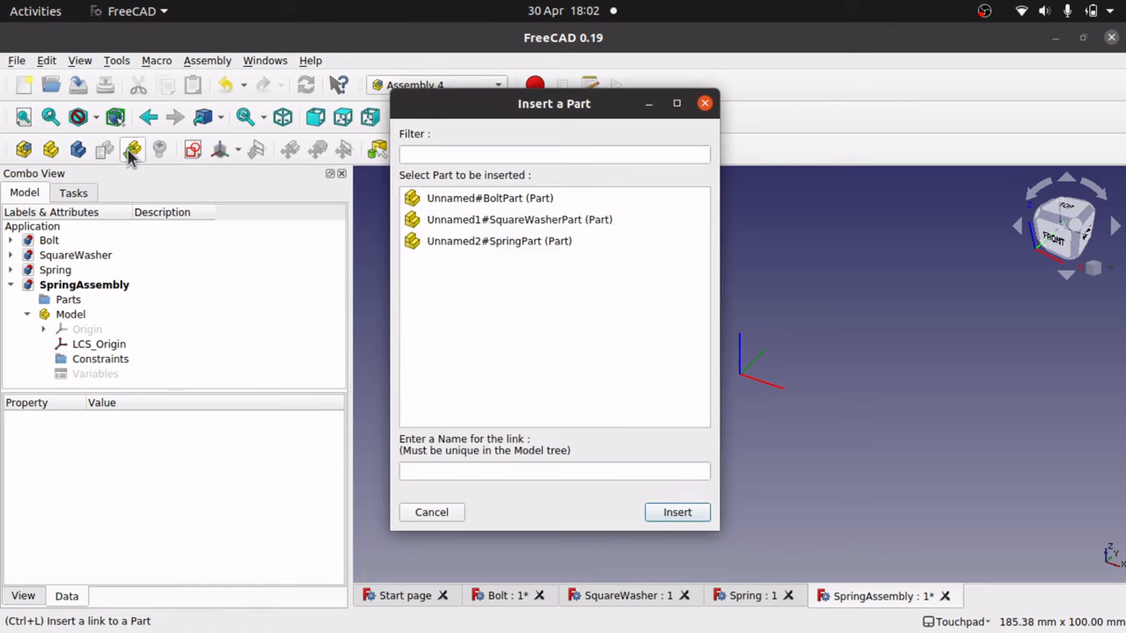
{"action": "left_click", "coordinate": [518, 202]}
{"action": "left_click", "coordinate": [674, 512]}
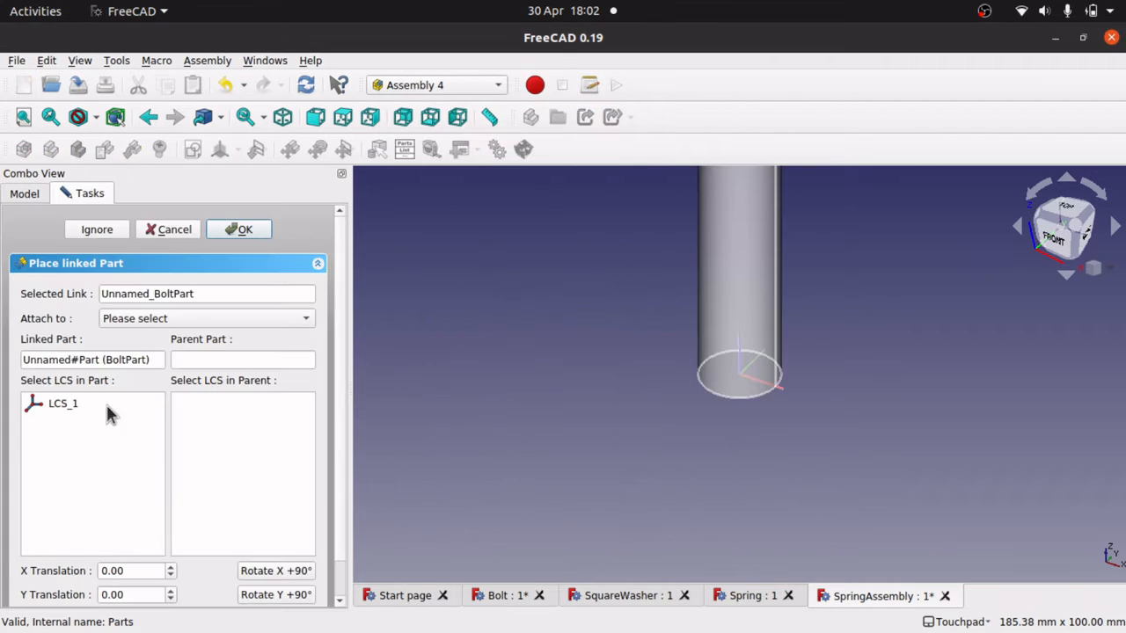
{"action": "left_click", "coordinate": [53, 419]}
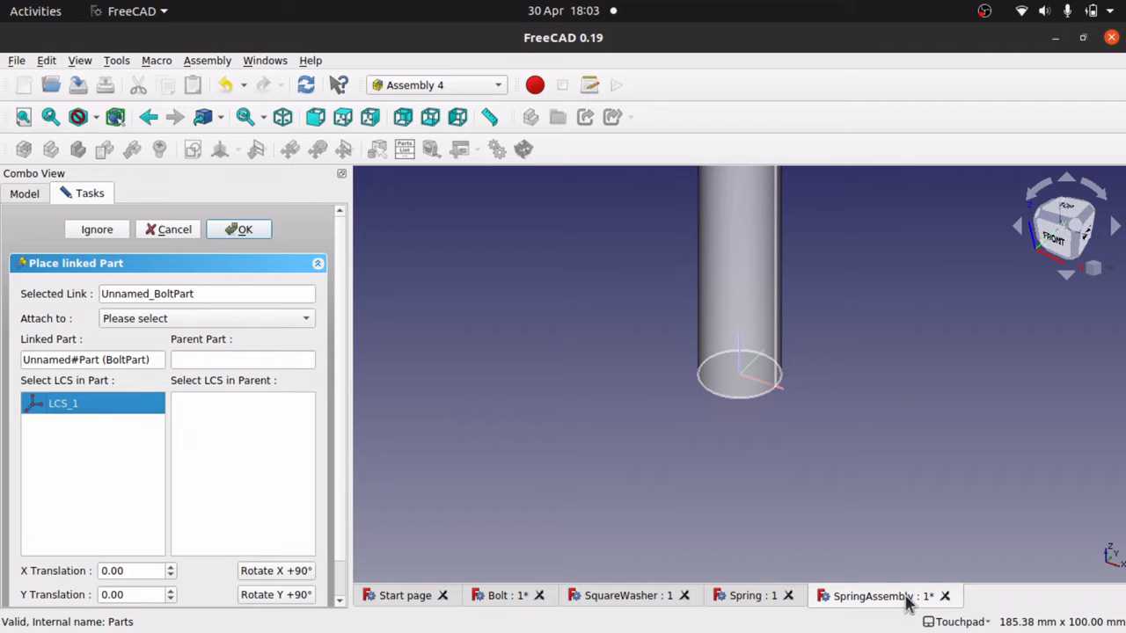
{"action": "left_click", "coordinate": [518, 605]}
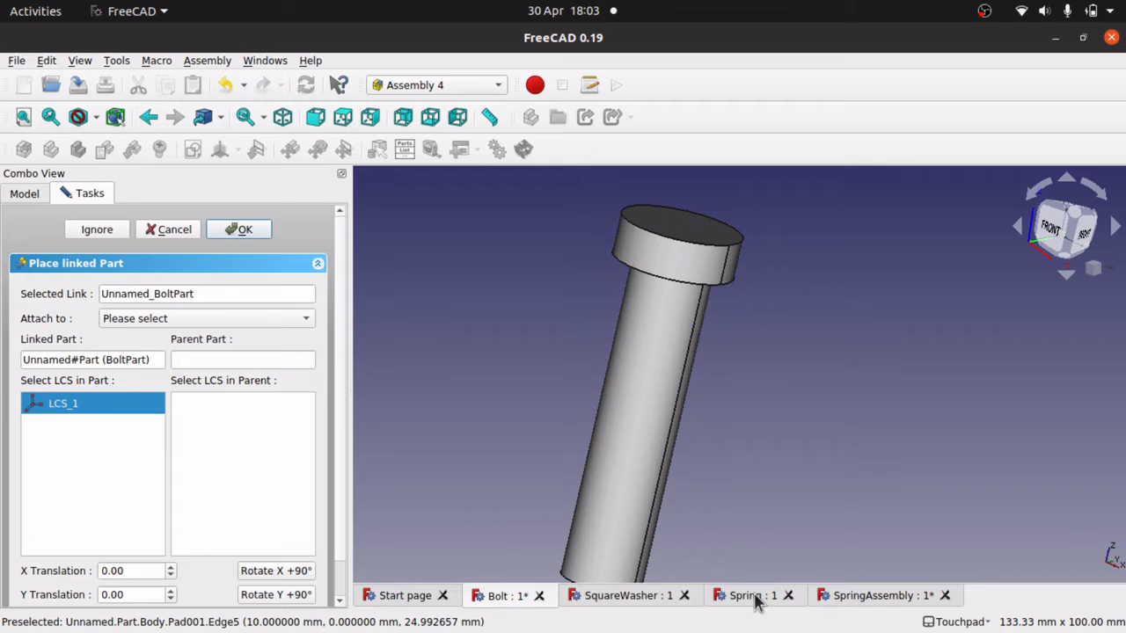
{"action": "left_click", "coordinate": [857, 598]}
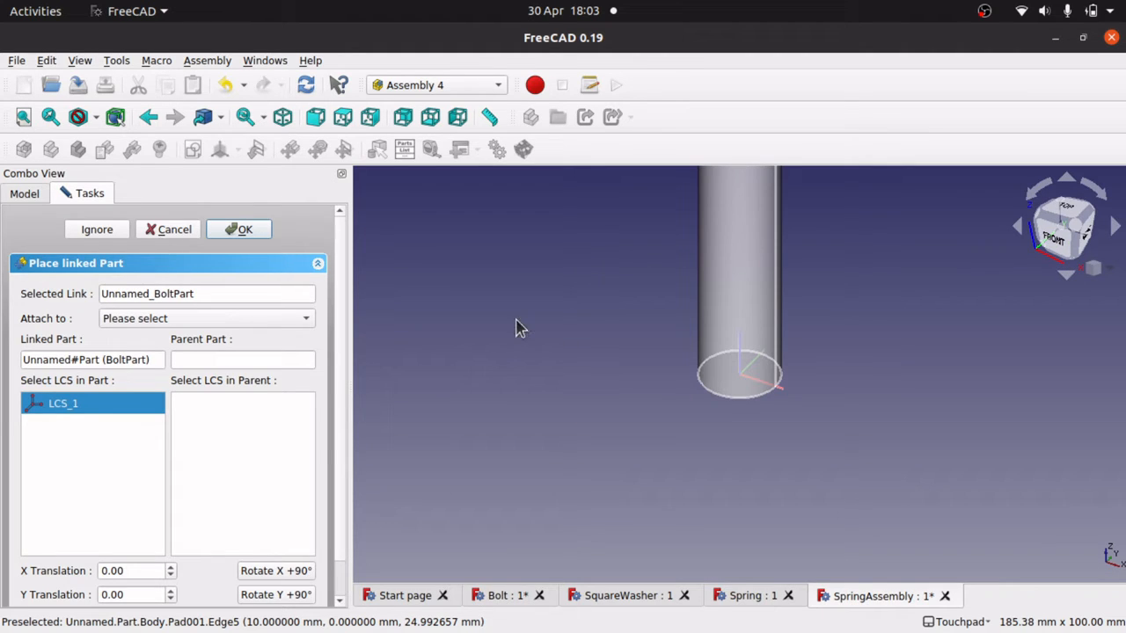
{"action": "scroll", "coordinate": [519, 327], "scroll_direction": "down", "scroll_amount": 5}
{"action": "scroll", "coordinate": [519, 327], "scroll_direction": "up", "scroll_amount": 4}
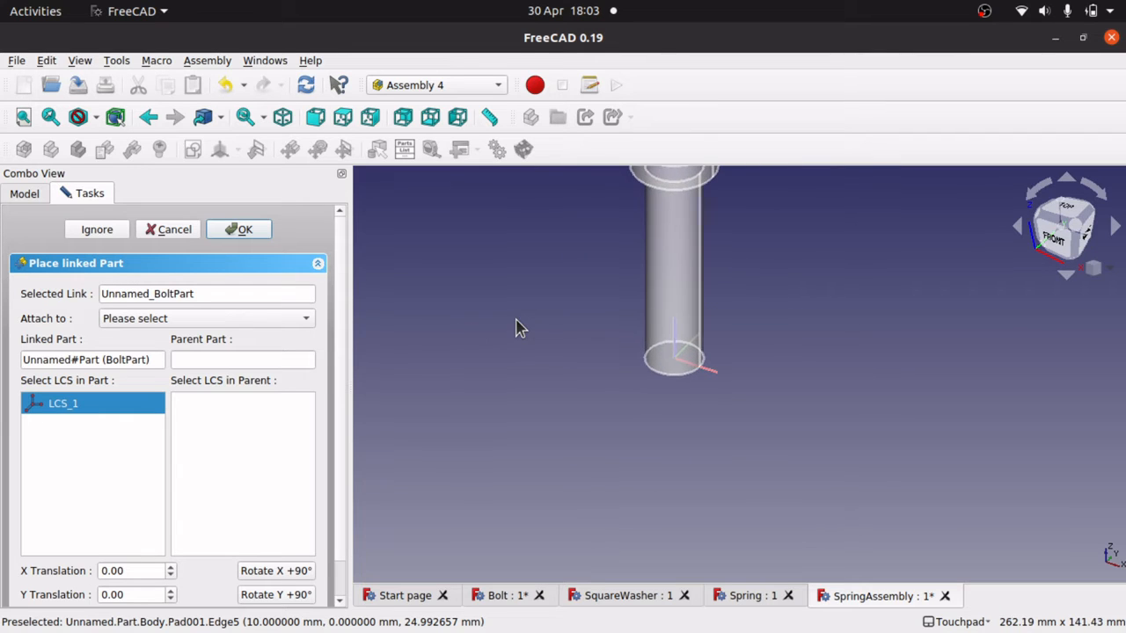
{"action": "scroll", "coordinate": [750, 372], "scroll_direction": "down", "scroll_amount": 2}
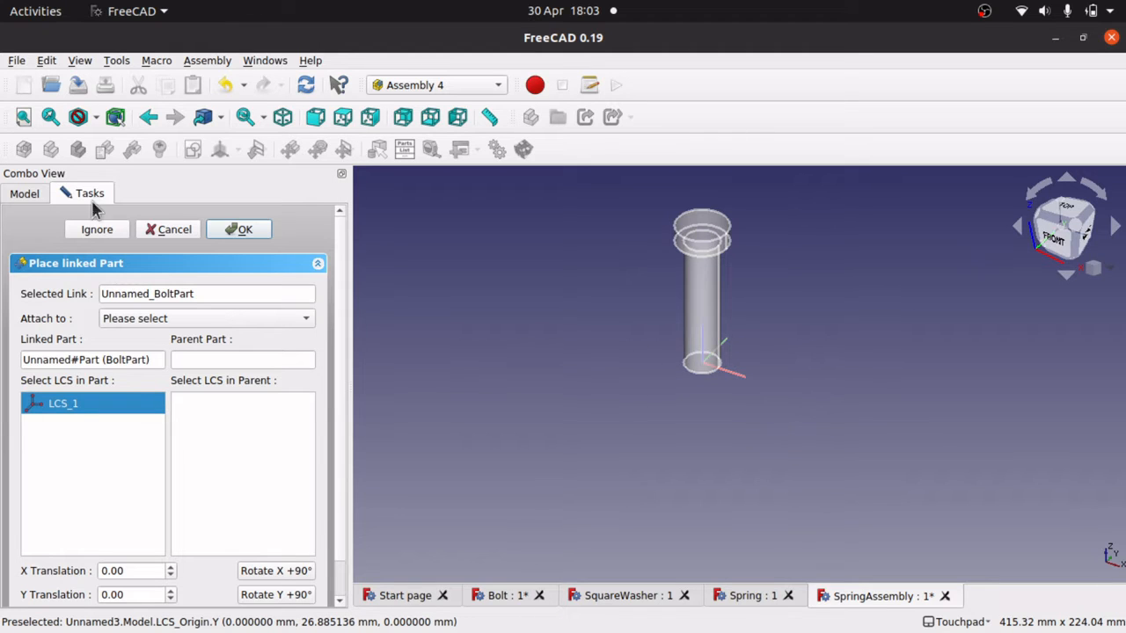
{"action": "left_click", "coordinate": [170, 230]}
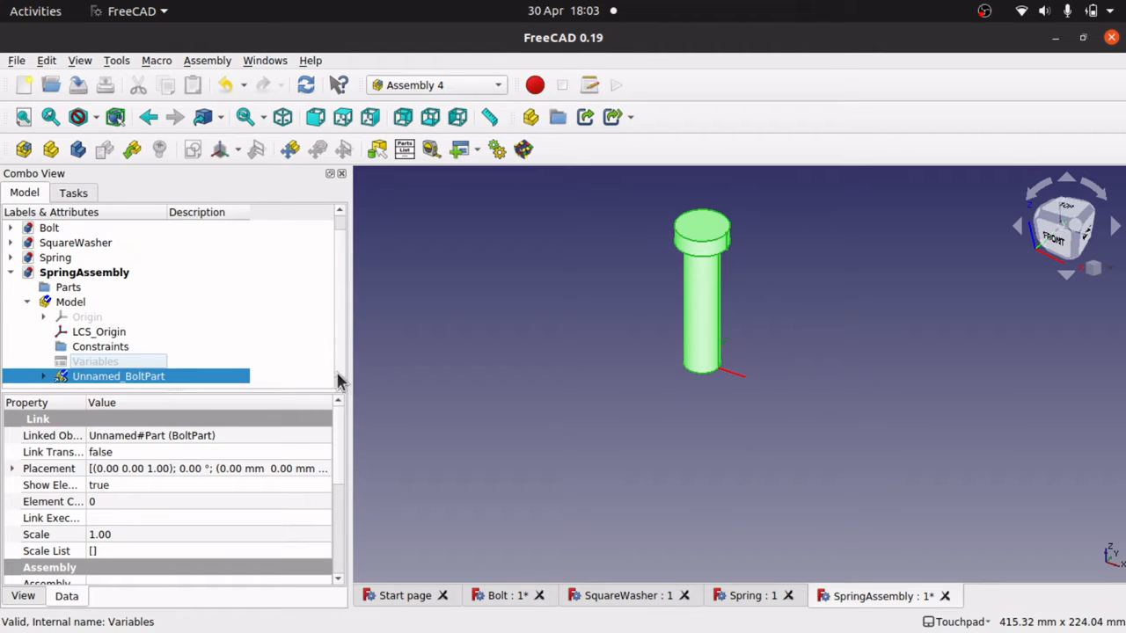
{"action": "key", "text": "Delete"}
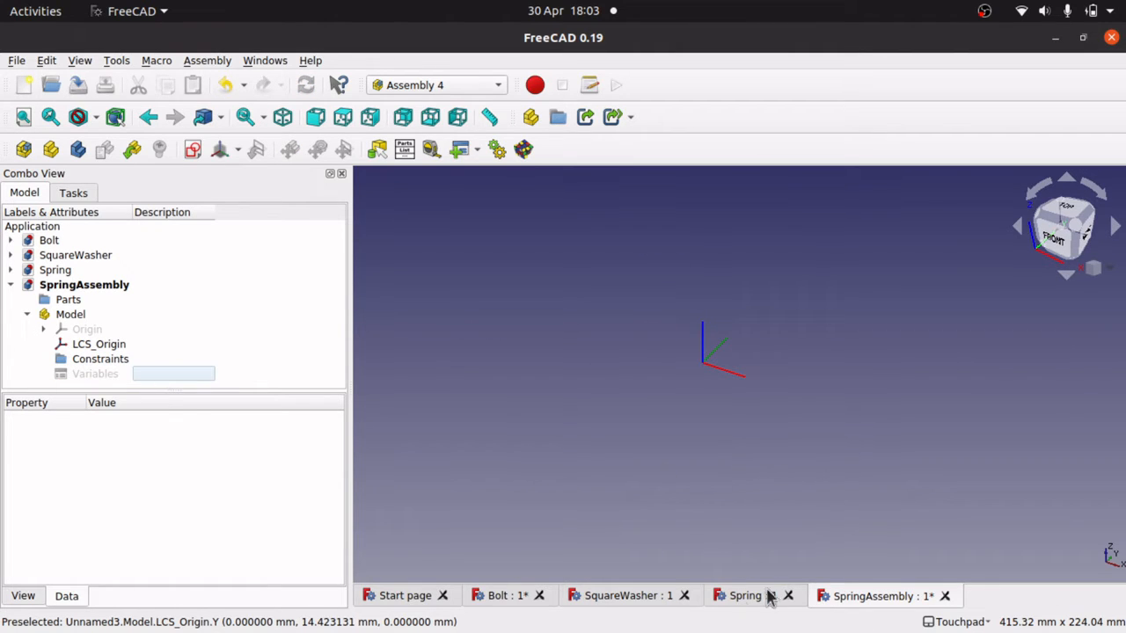
Delete LCS_1 from BoltPart in the Bolt document.
{"action": "left_click", "coordinate": [502, 598]}
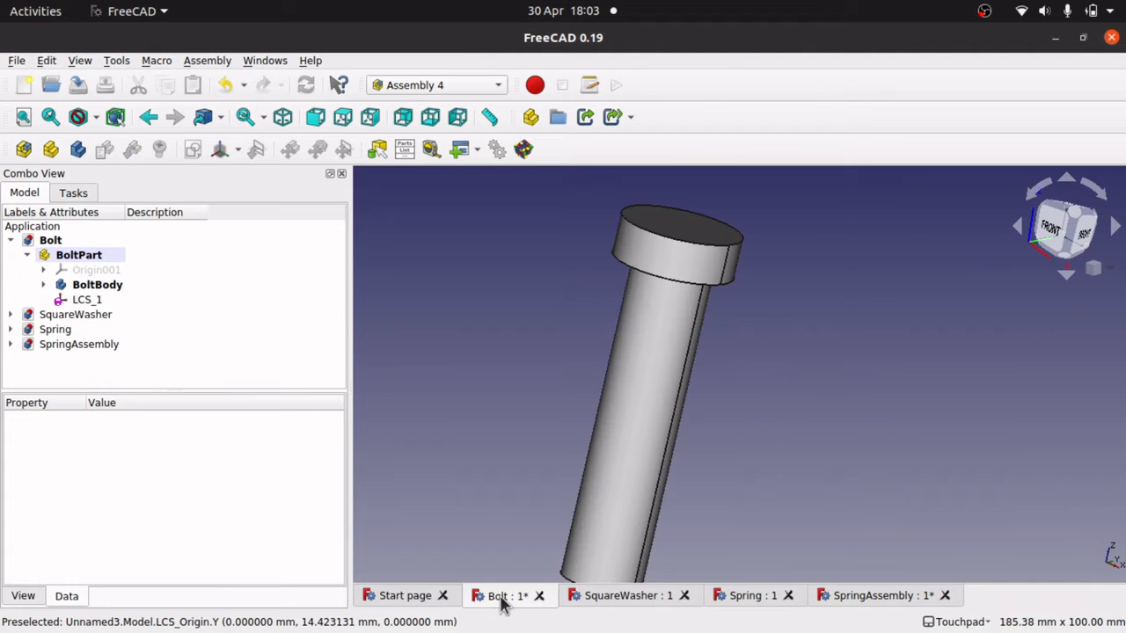
{"action": "scroll", "coordinate": [743, 437], "scroll_direction": "down", "scroll_amount": 5}
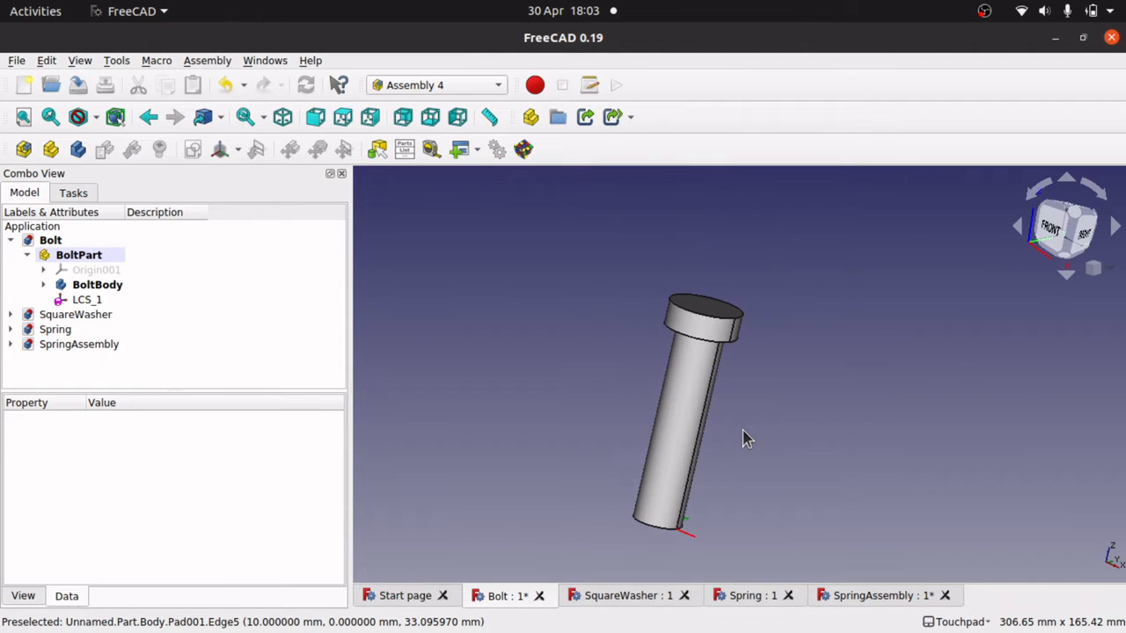
{"action": "left_click", "coordinate": [96, 299]}
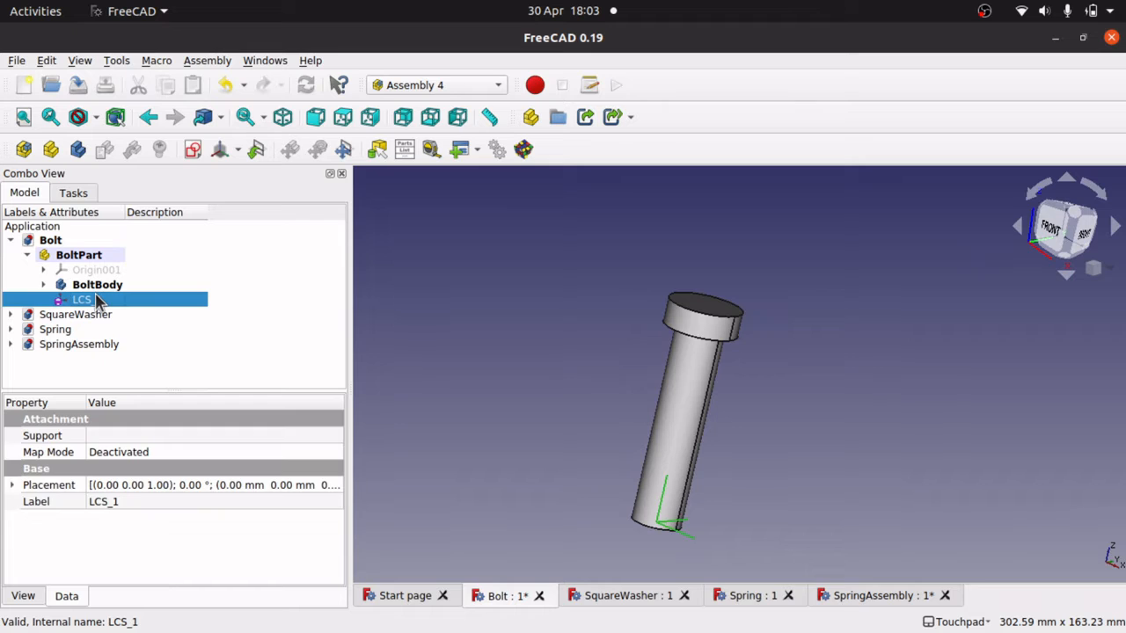
{"action": "key", "text": "Delete"}
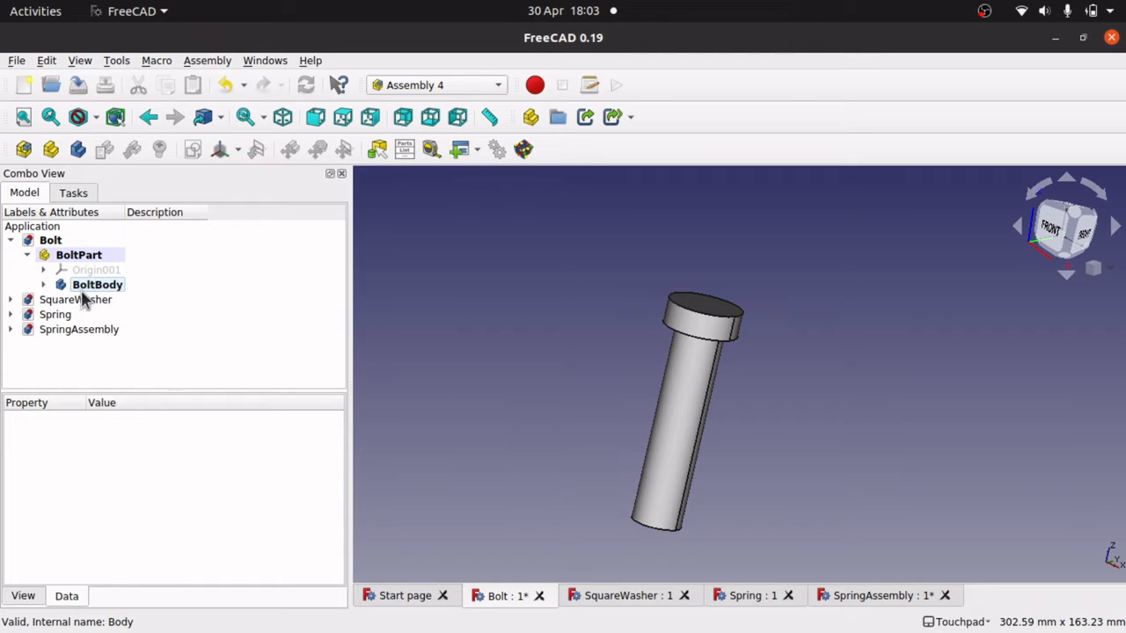
Create a new coordinate system named LCS_1 in BoltBody.
{"action": "left_click", "coordinate": [99, 287]}
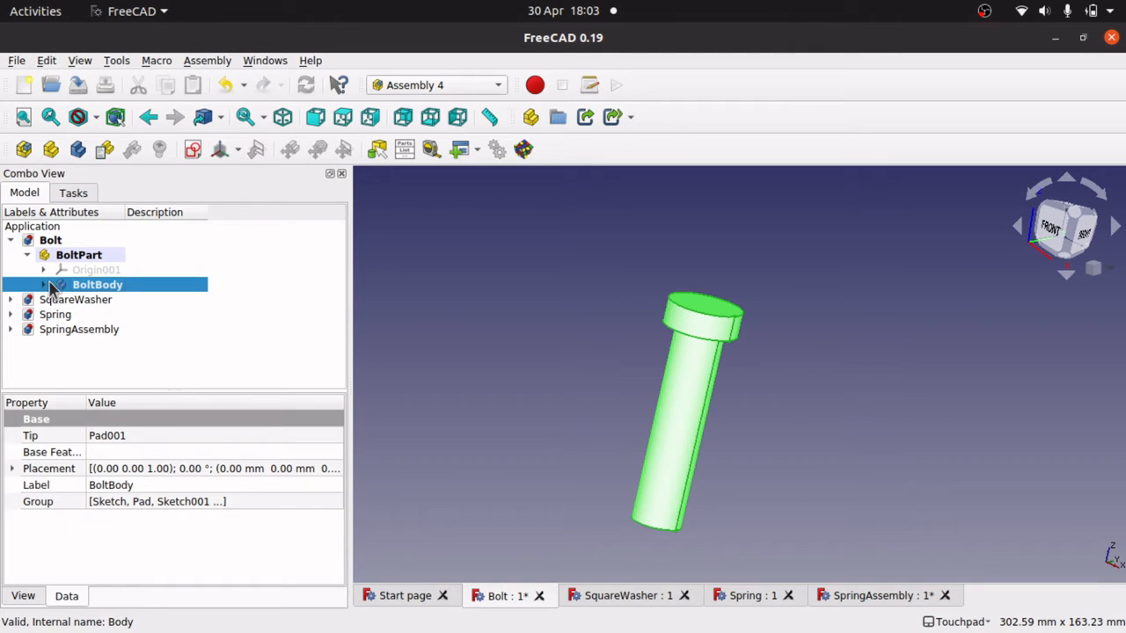
{"action": "left_click", "coordinate": [239, 152]}
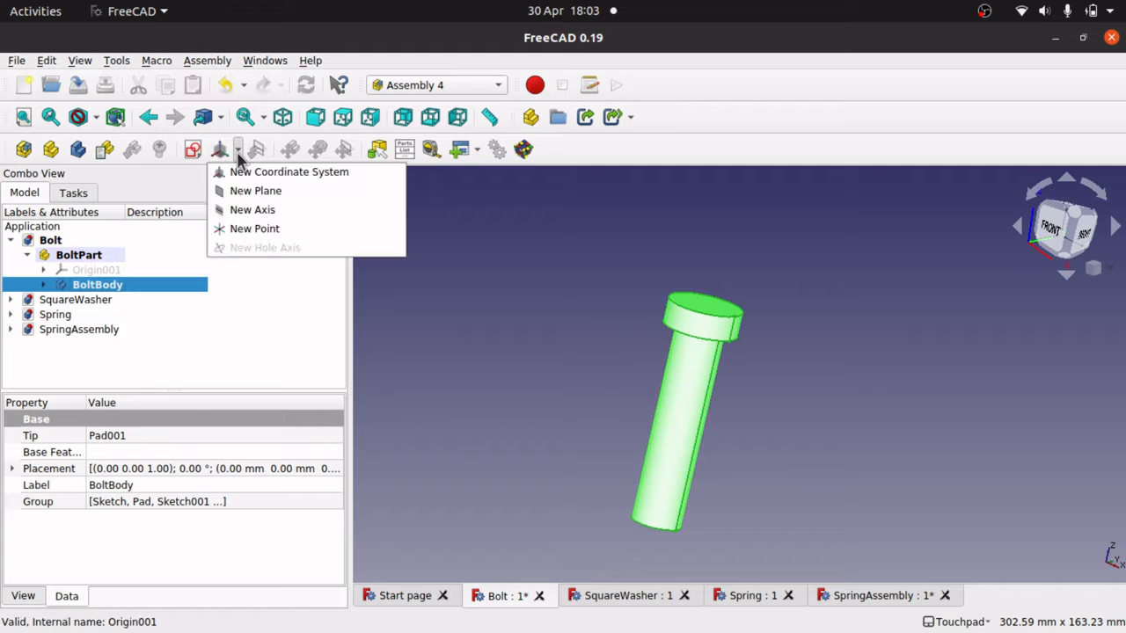
{"action": "left_click", "coordinate": [306, 174]}
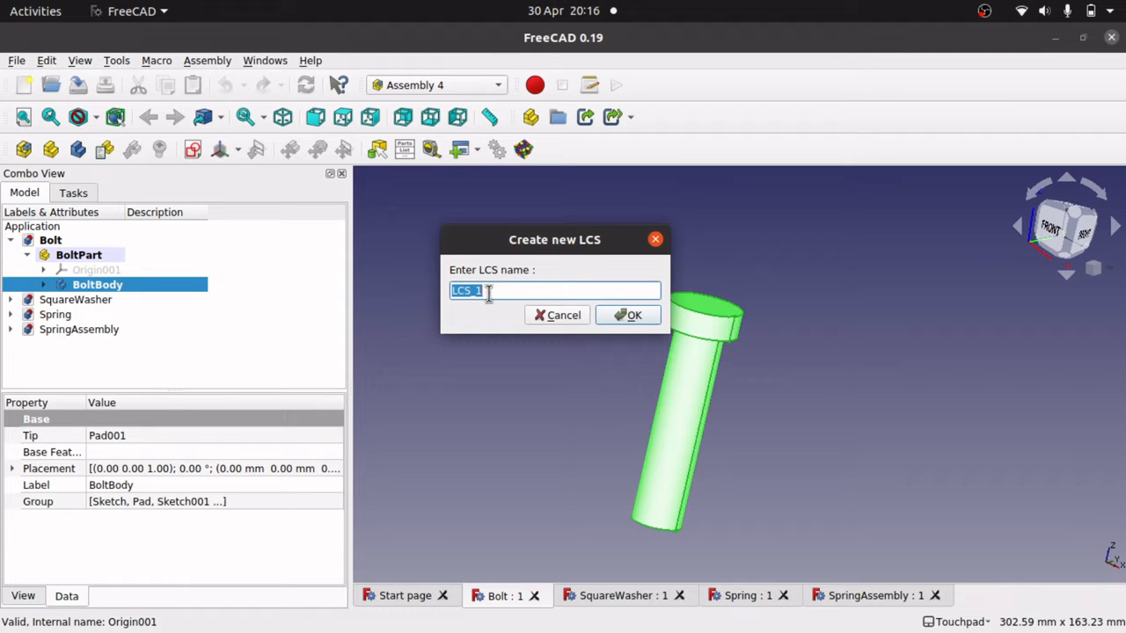
{"action": "left_click", "coordinate": [627, 315]}
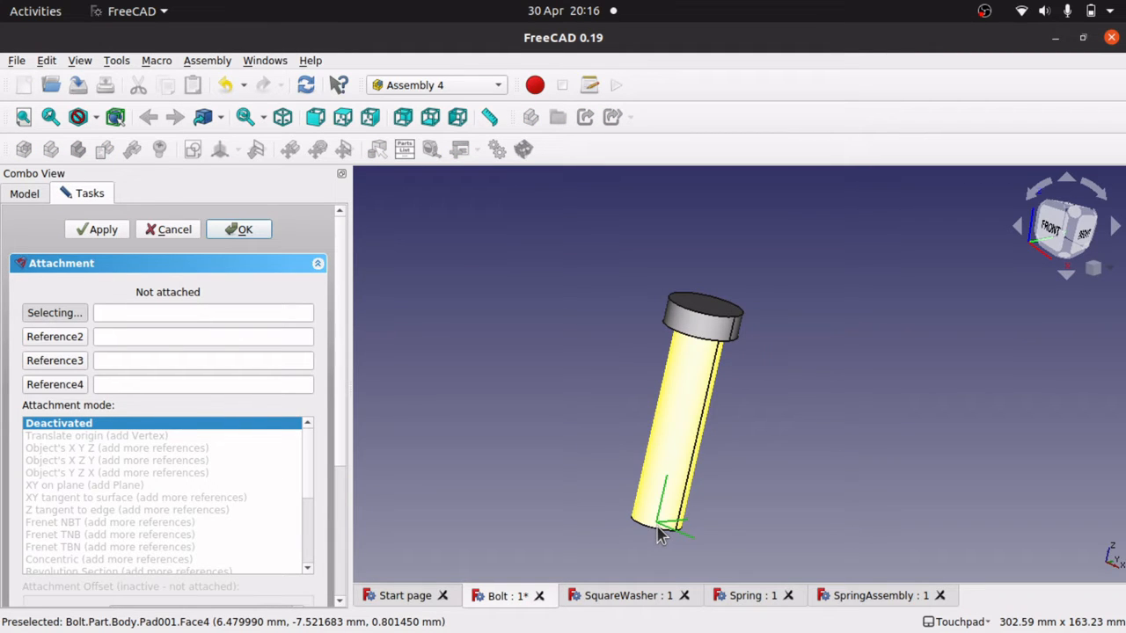
Attach LCS_1 in Concentric mode to the circular edge where the bolt's shank meets the underside of its head.
{"action": "left_click_drag", "start_coordinate": [666, 525], "coordinate": [682, 470], "text": "shift"}
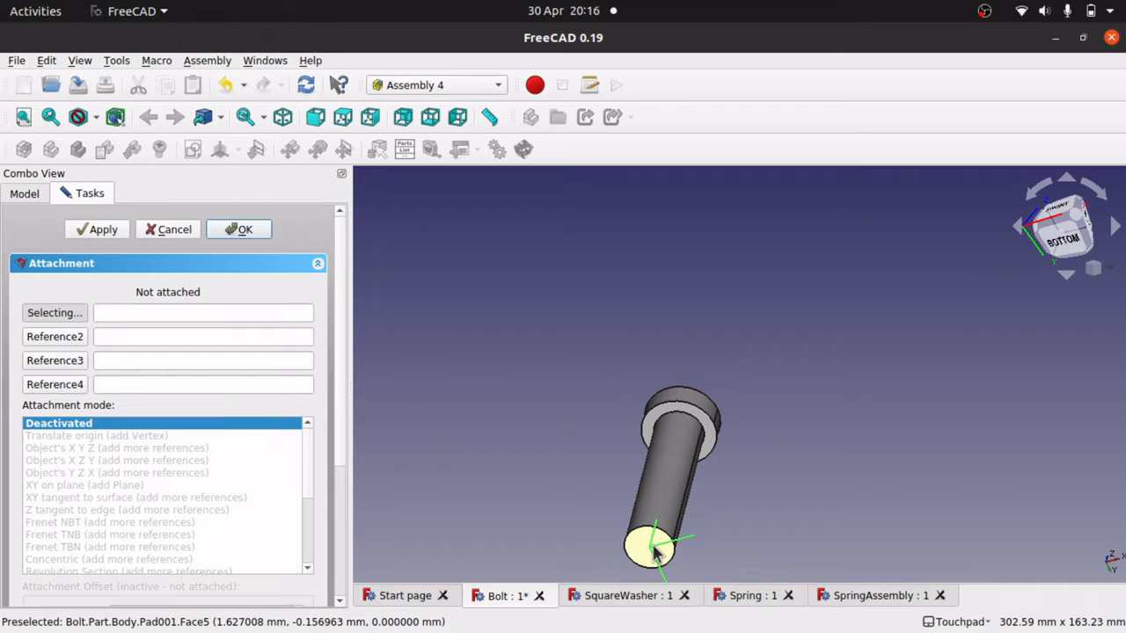
{"action": "left_click_drag", "start_coordinate": [754, 435], "coordinate": [737, 463], "text": "shift"}
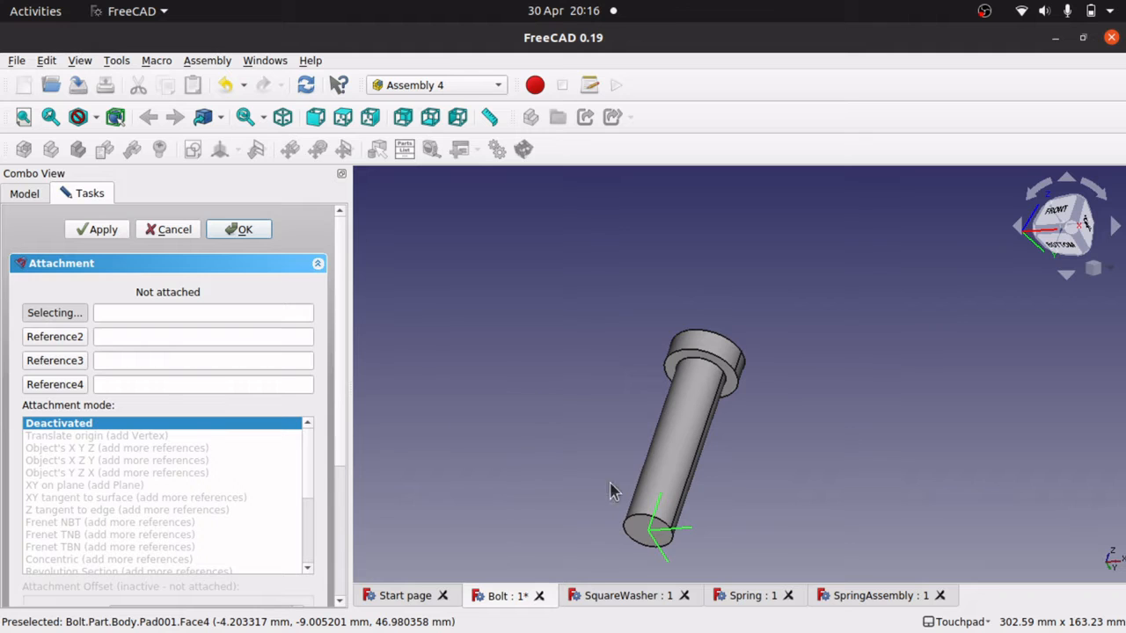
{"action": "left_click_drag", "start_coordinate": [576, 503], "coordinate": [661, 475], "text": "shift"}
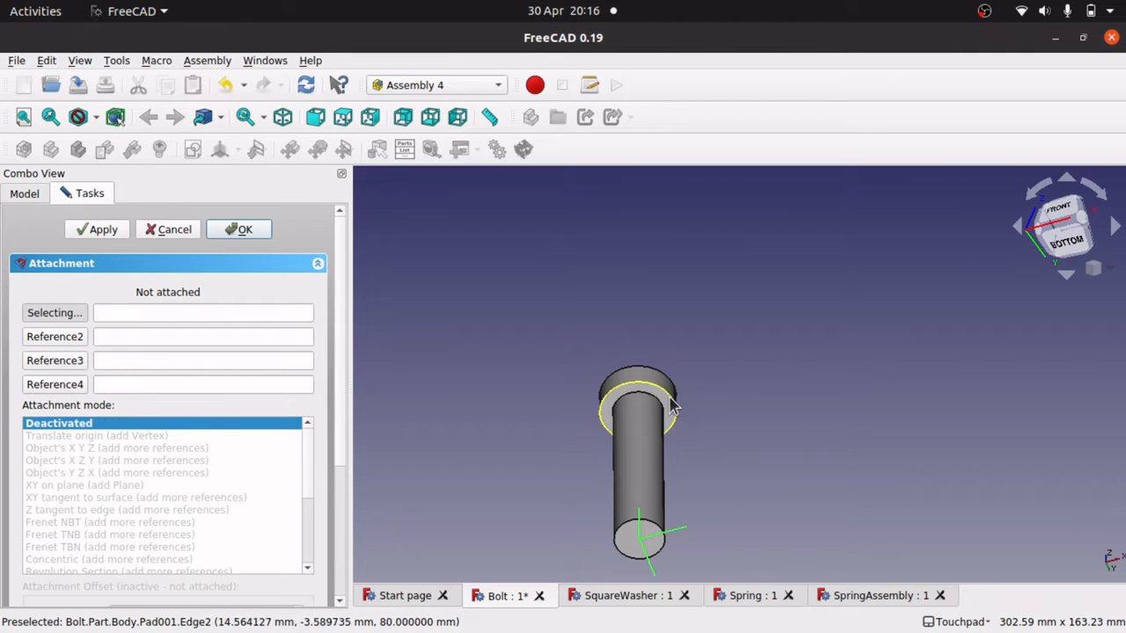
{"action": "scroll", "coordinate": [661, 414], "scroll_direction": "up", "scroll_amount": 10}
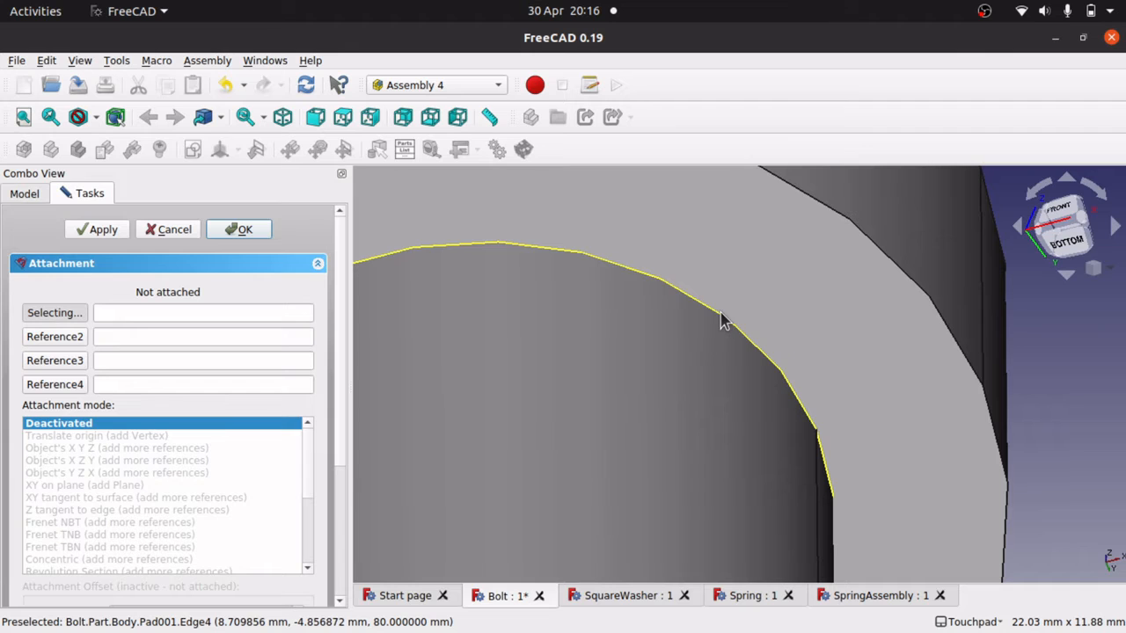
{"action": "left_click", "coordinate": [721, 320]}
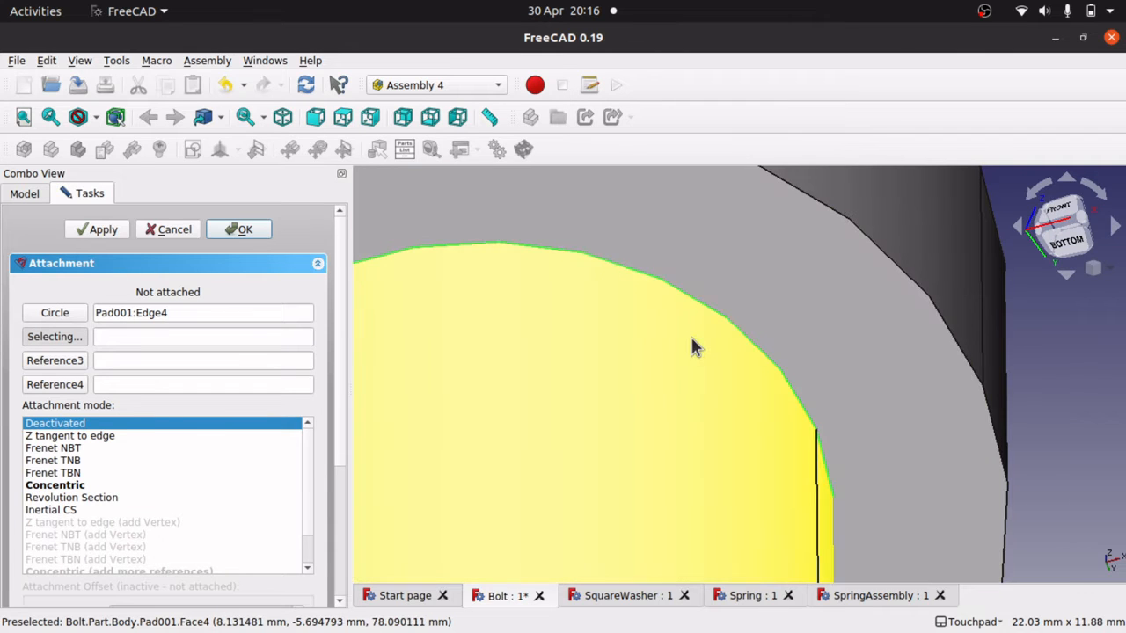
{"action": "scroll", "coordinate": [683, 309], "scroll_direction": "down", "scroll_amount": 8}
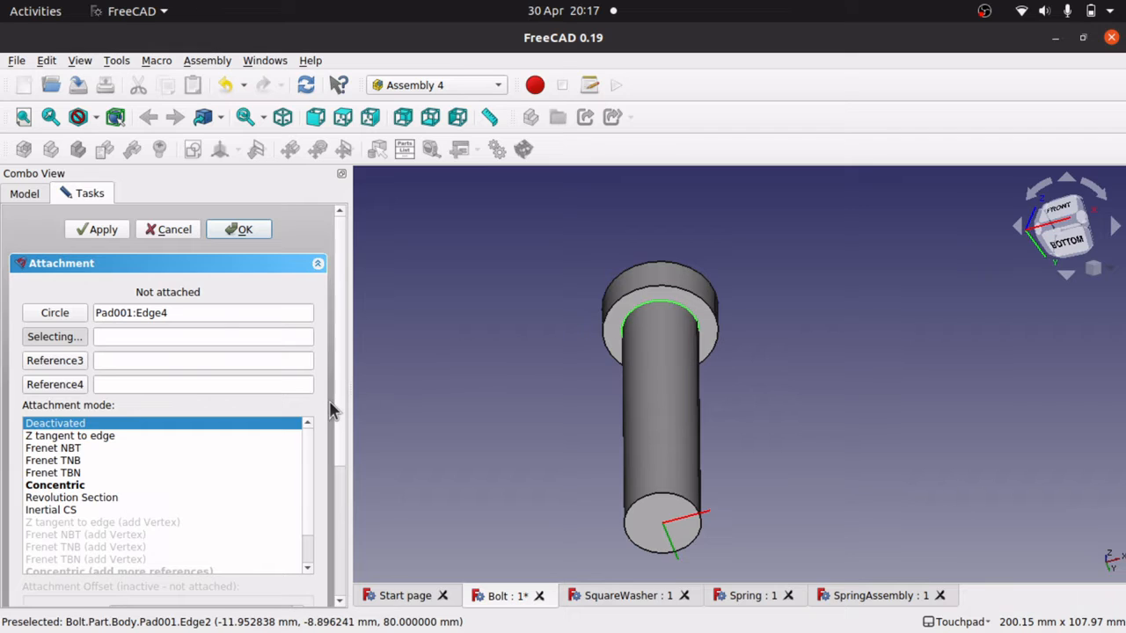
{"action": "left_click", "coordinate": [73, 489]}
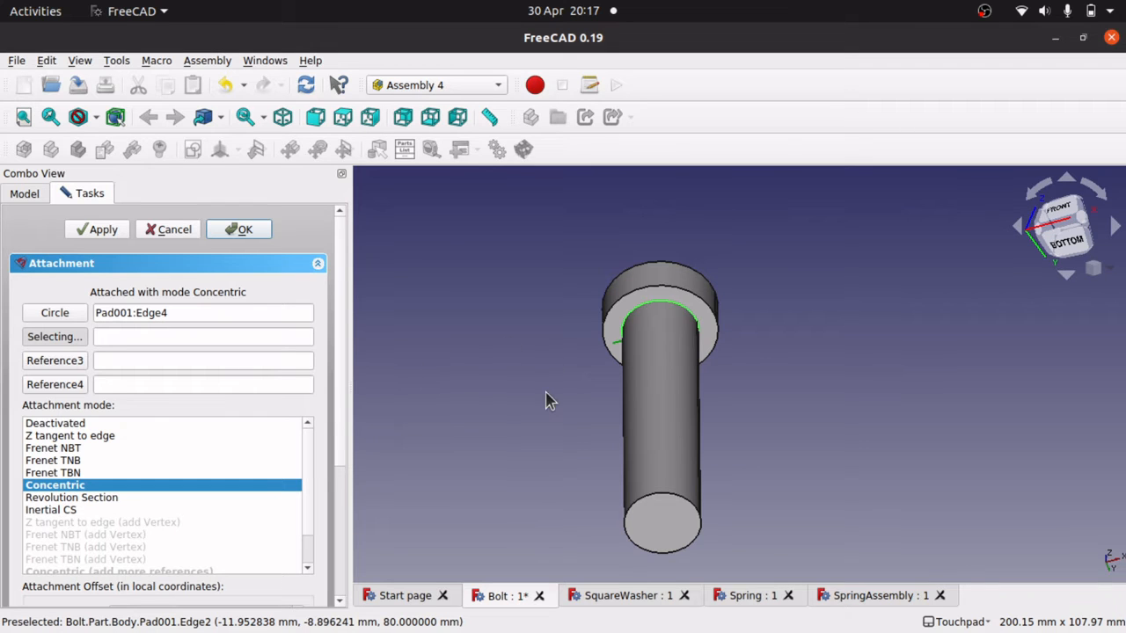
Inspect the position of the LCS_1 axes at the bolt head and accept the concentric attachment.
{"action": "scroll", "coordinate": [618, 366], "scroll_direction": "up", "scroll_amount": 5}
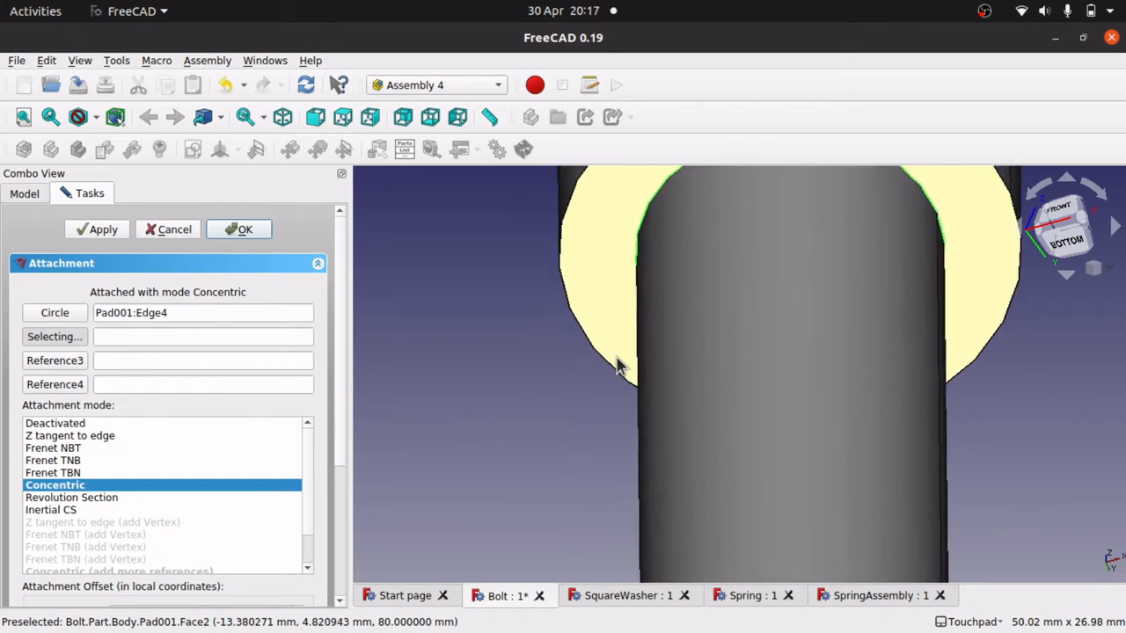
{"action": "scroll", "coordinate": [618, 366], "scroll_direction": "down", "scroll_amount": 3}
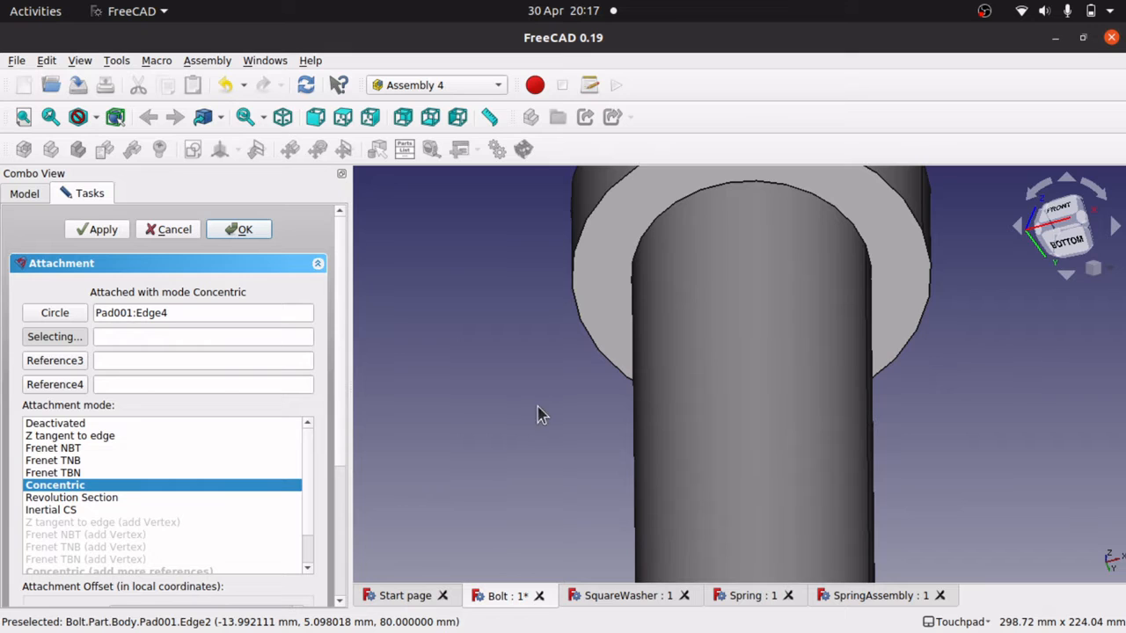
{"action": "scroll", "coordinate": [540, 413], "scroll_direction": "down", "scroll_amount": 5}
{"action": "scroll", "coordinate": [549, 410], "scroll_direction": "up", "scroll_amount": 2}
{"action": "scroll", "coordinate": [549, 413], "scroll_direction": "down", "scroll_amount": 2}
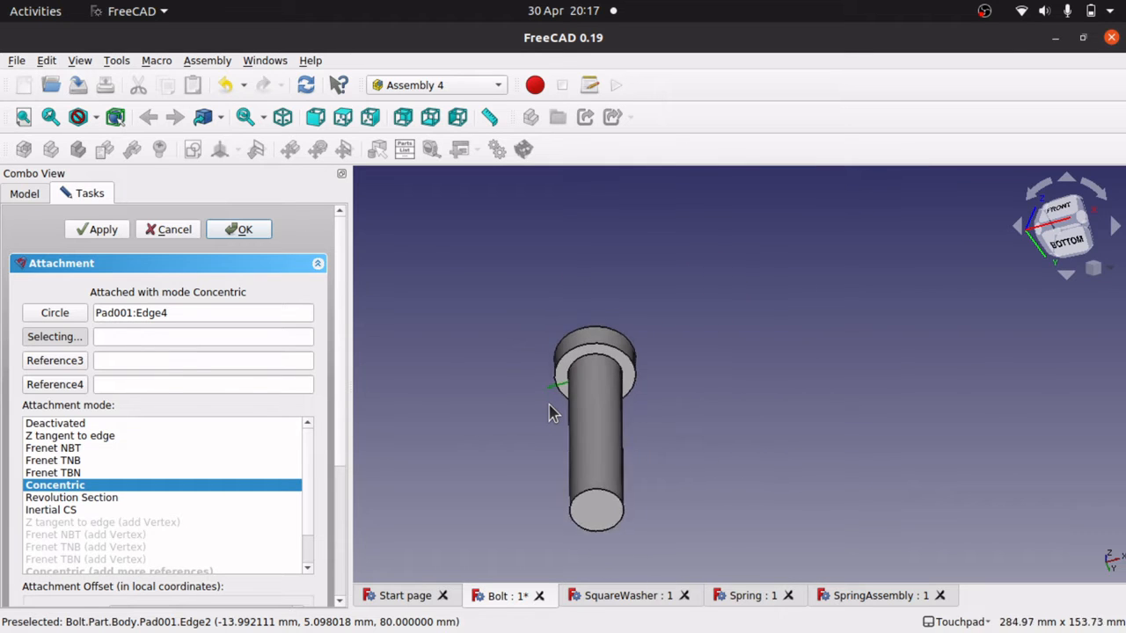
{"action": "scroll", "coordinate": [550, 411], "scroll_direction": "up", "scroll_amount": 7}
{"action": "scroll", "coordinate": [550, 410], "scroll_direction": "down", "scroll_amount": 2}
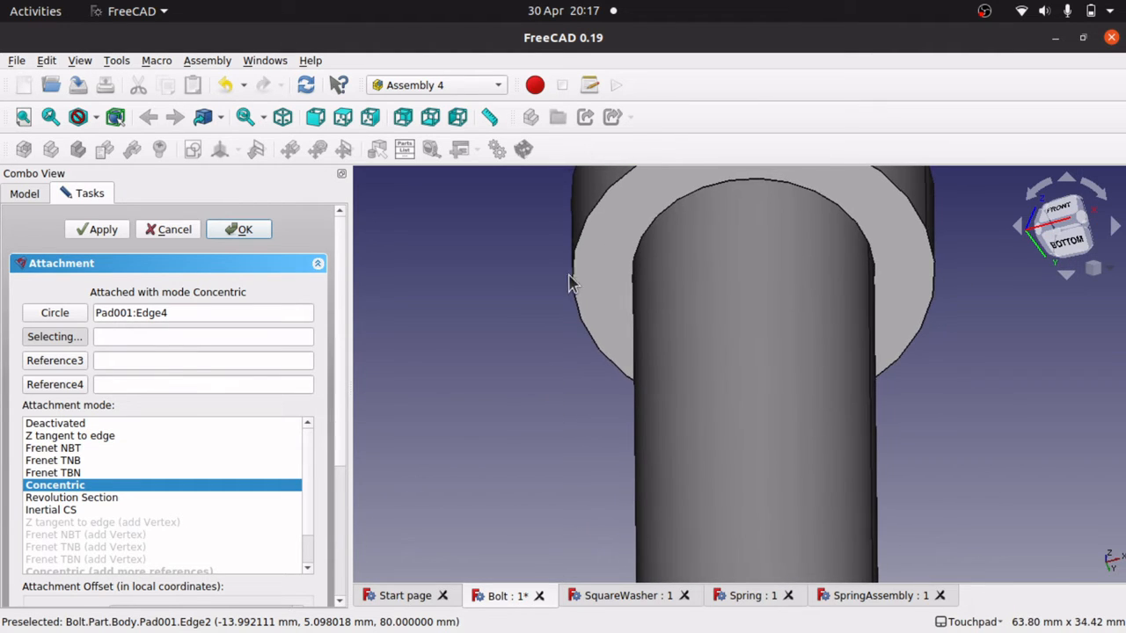
{"action": "scroll", "coordinate": [527, 397], "scroll_direction": "down", "scroll_amount": 7}
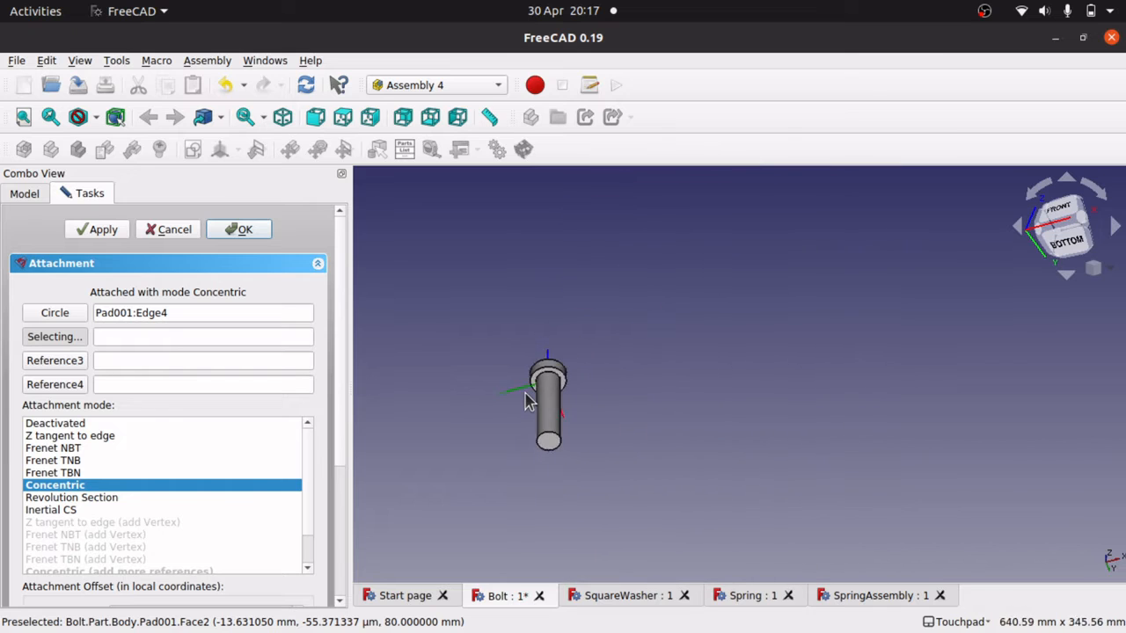
{"action": "scroll", "coordinate": [525, 402], "scroll_direction": "down", "scroll_amount": 3}
{"action": "scroll", "coordinate": [525, 402], "scroll_direction": "up", "scroll_amount": 2}
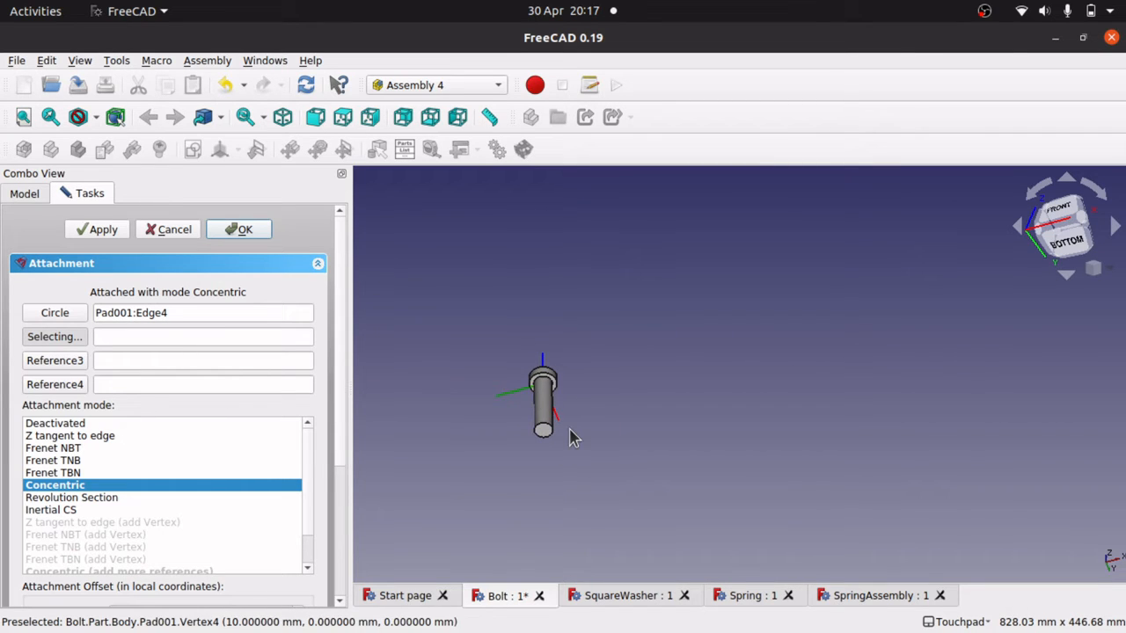
{"action": "scroll", "coordinate": [570, 437], "scroll_direction": "down", "scroll_amount": 5}
{"action": "scroll", "coordinate": [570, 437], "scroll_direction": "up", "scroll_amount": 7}
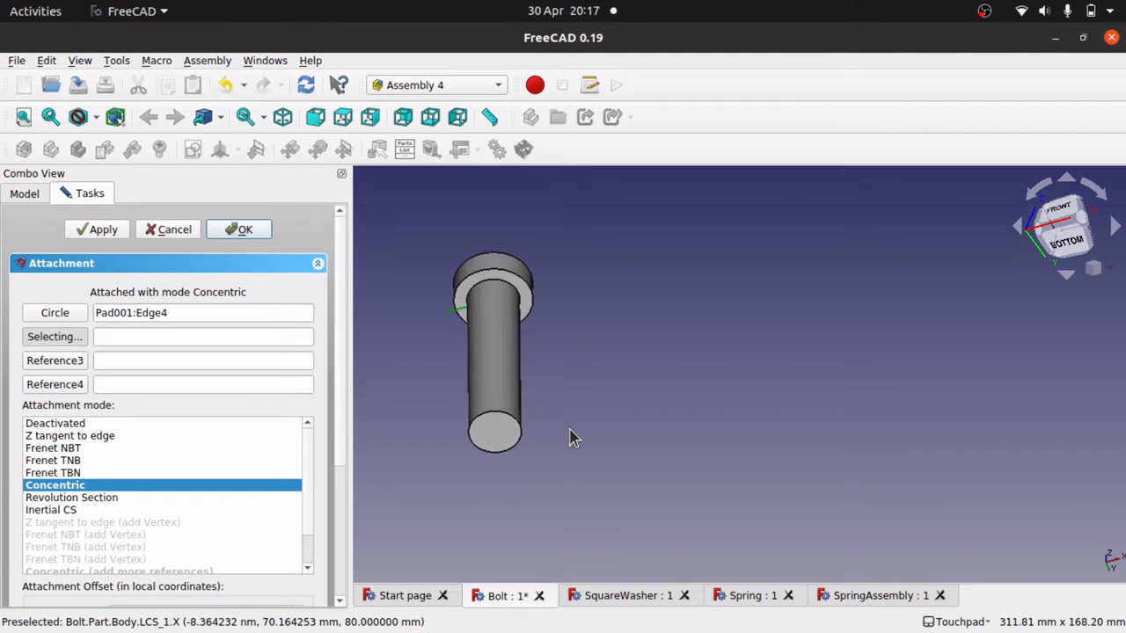
{"action": "scroll", "coordinate": [570, 437], "scroll_direction": "up", "scroll_amount": 1}
{"action": "scroll", "coordinate": [571, 436], "scroll_direction": "down", "scroll_amount": 1}
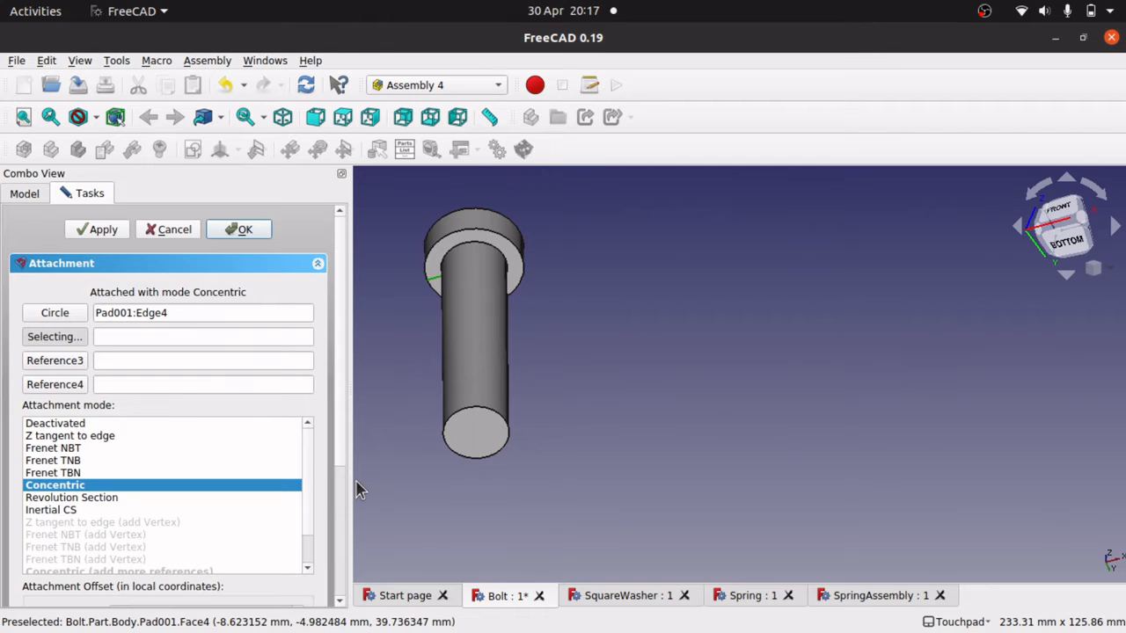
{"action": "left_click", "coordinate": [243, 231]}
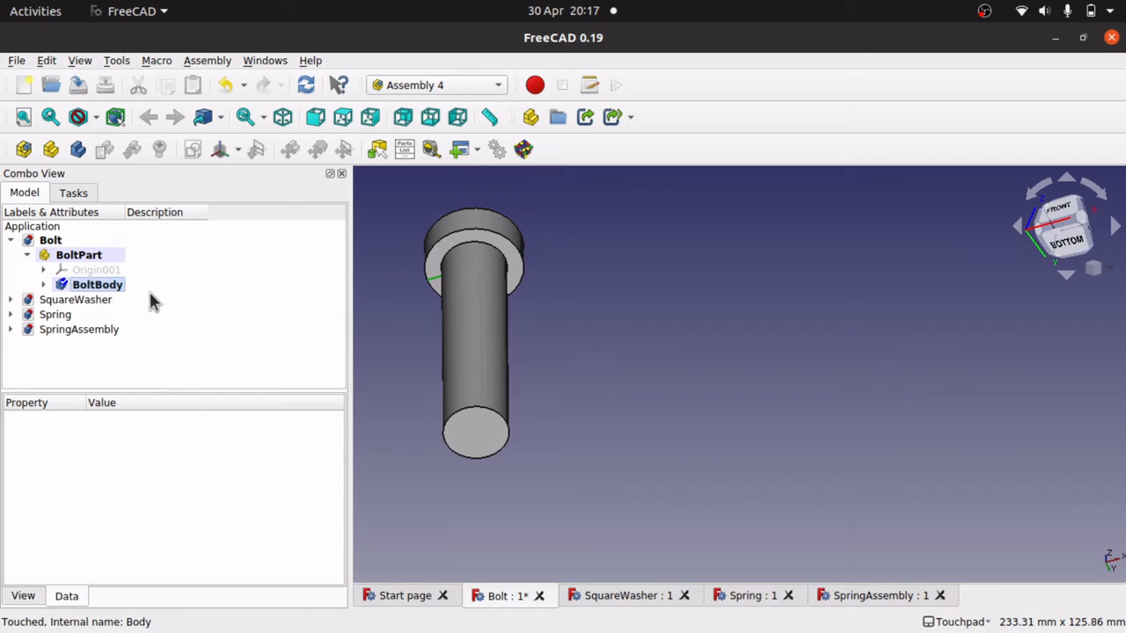
Set the transparency of BoltBody to 62.
{"action": "left_click", "coordinate": [106, 290]}
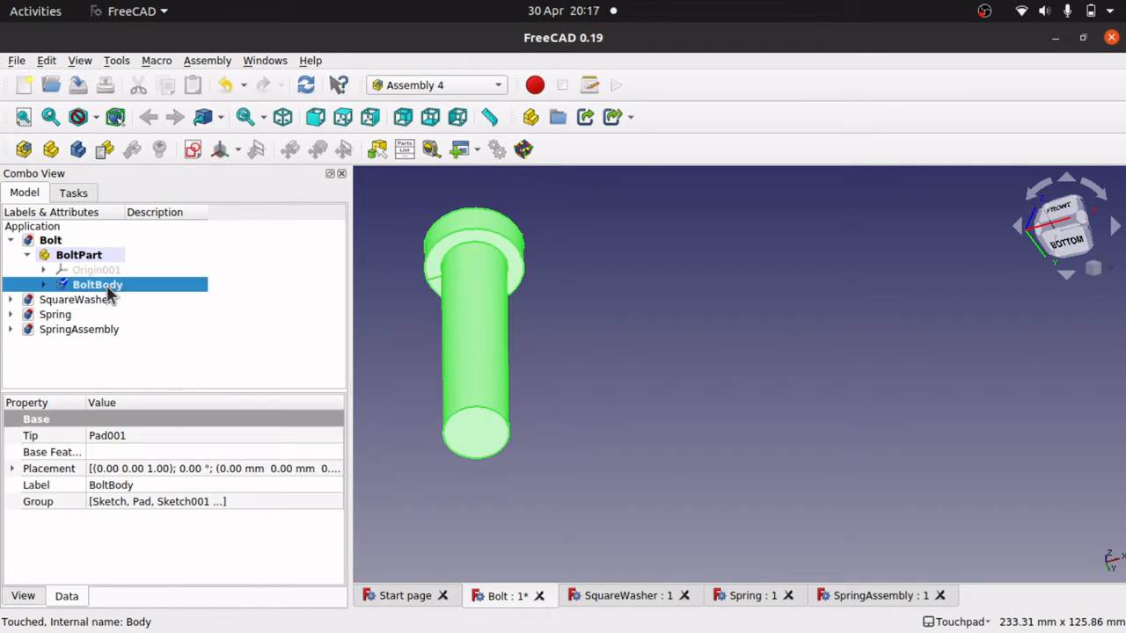
{"action": "left_click", "coordinate": [24, 596]}
{"action": "scroll", "coordinate": [183, 526], "scroll_direction": "down", "scroll_amount": 5}
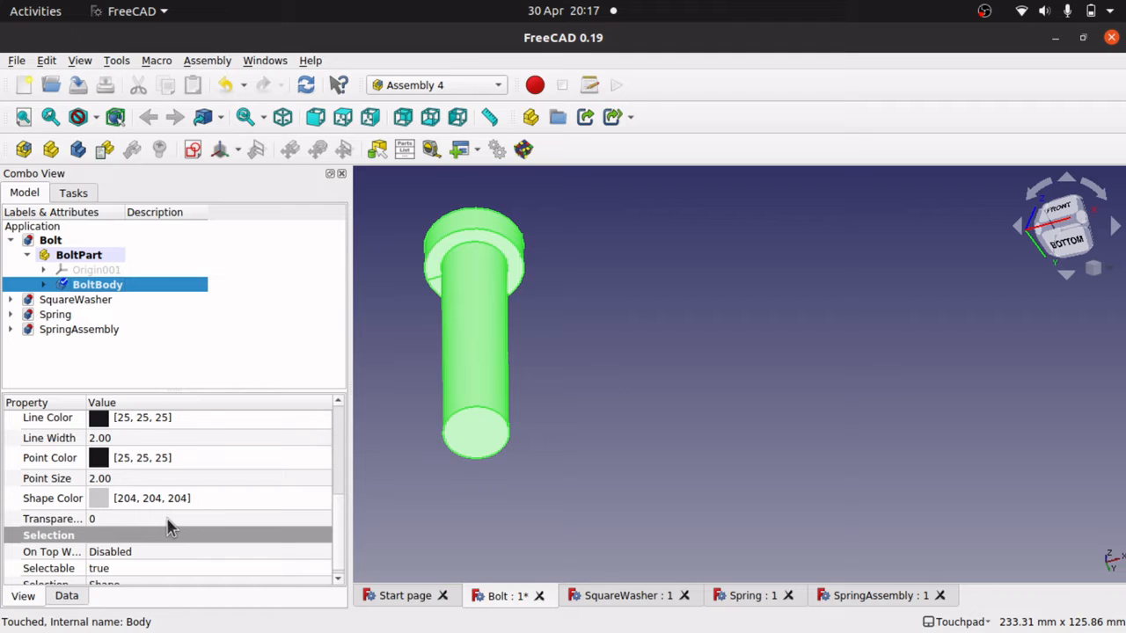
{"action": "left_click", "coordinate": [166, 519]}
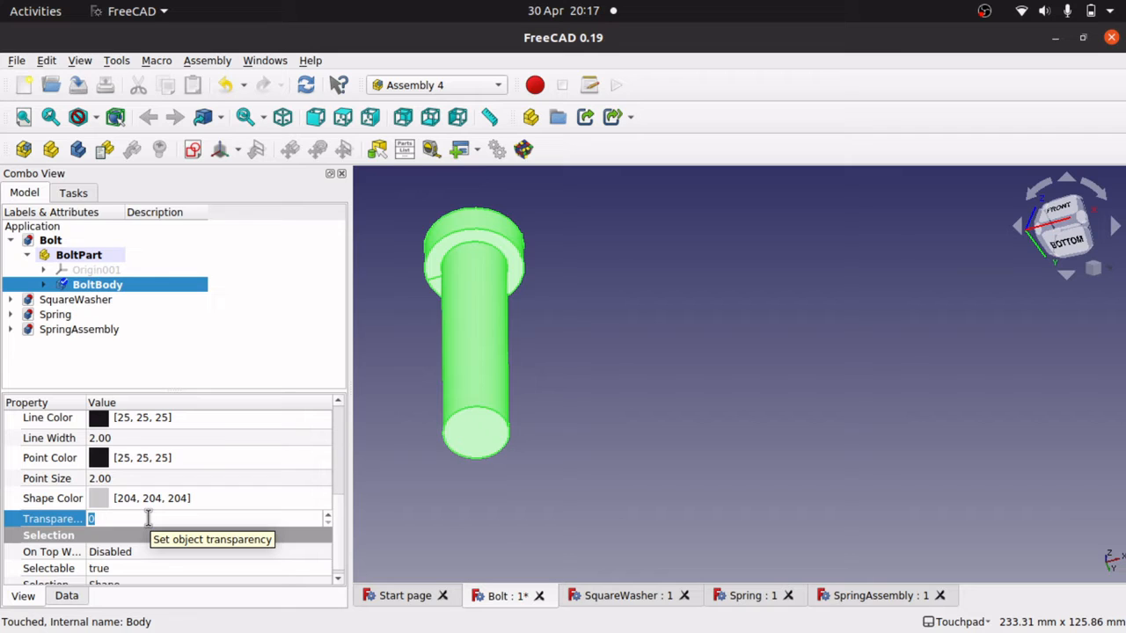
{"action": "scroll", "coordinate": [111, 460], "scroll_direction": "up", "scroll_amount": 4}
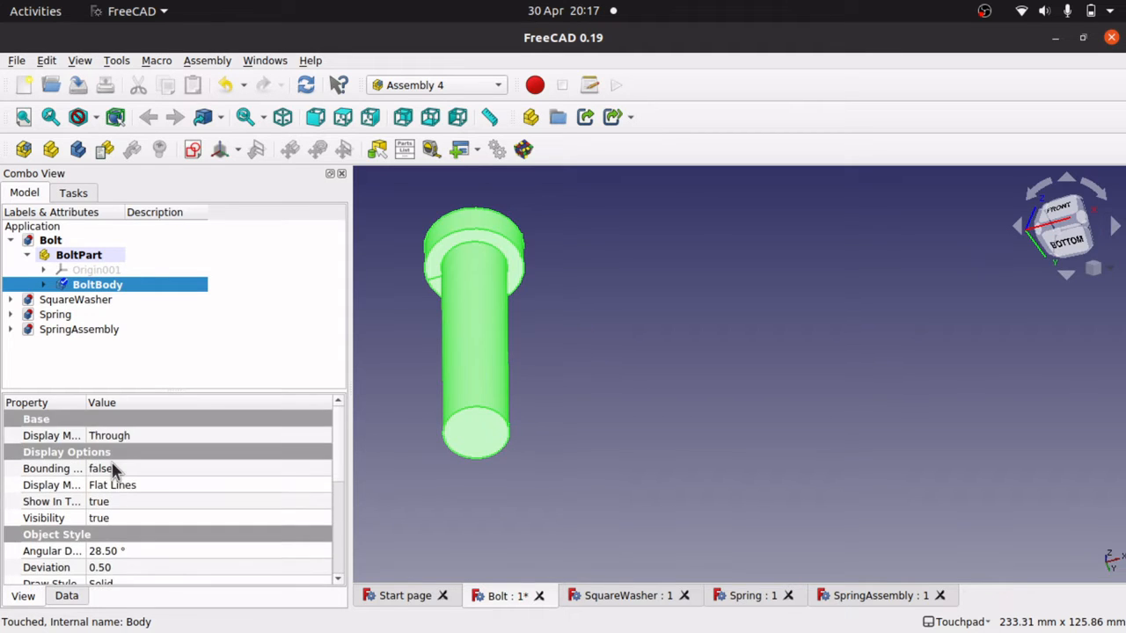
{"action": "scroll", "coordinate": [111, 460], "scroll_direction": "down", "scroll_amount": 2}
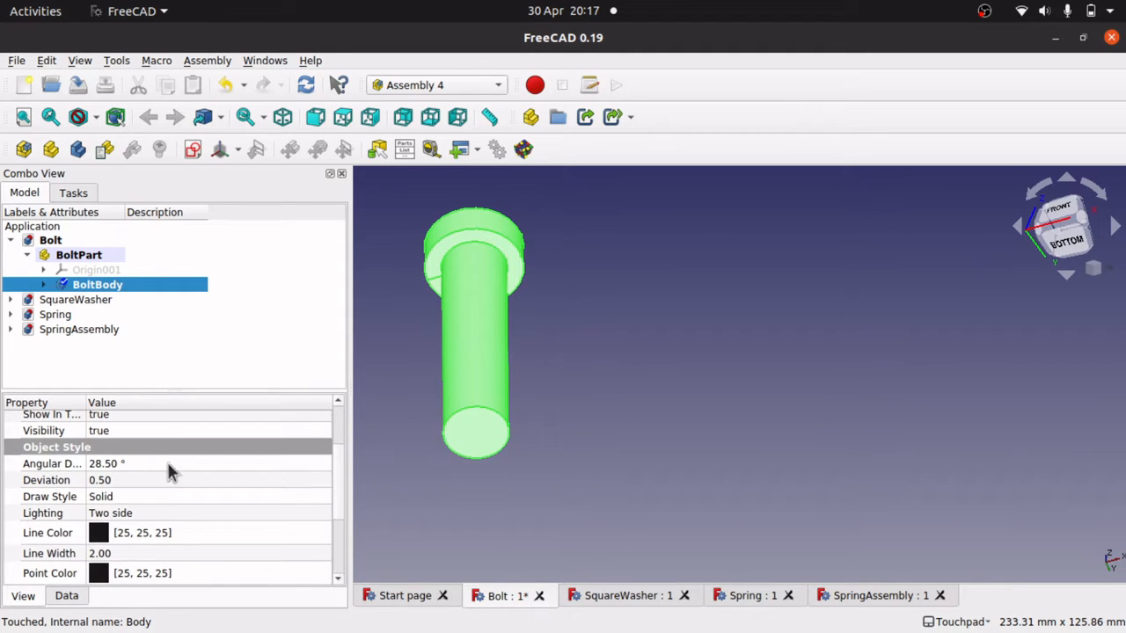
{"action": "scroll", "coordinate": [191, 492], "scroll_direction": "down", "scroll_amount": 3}
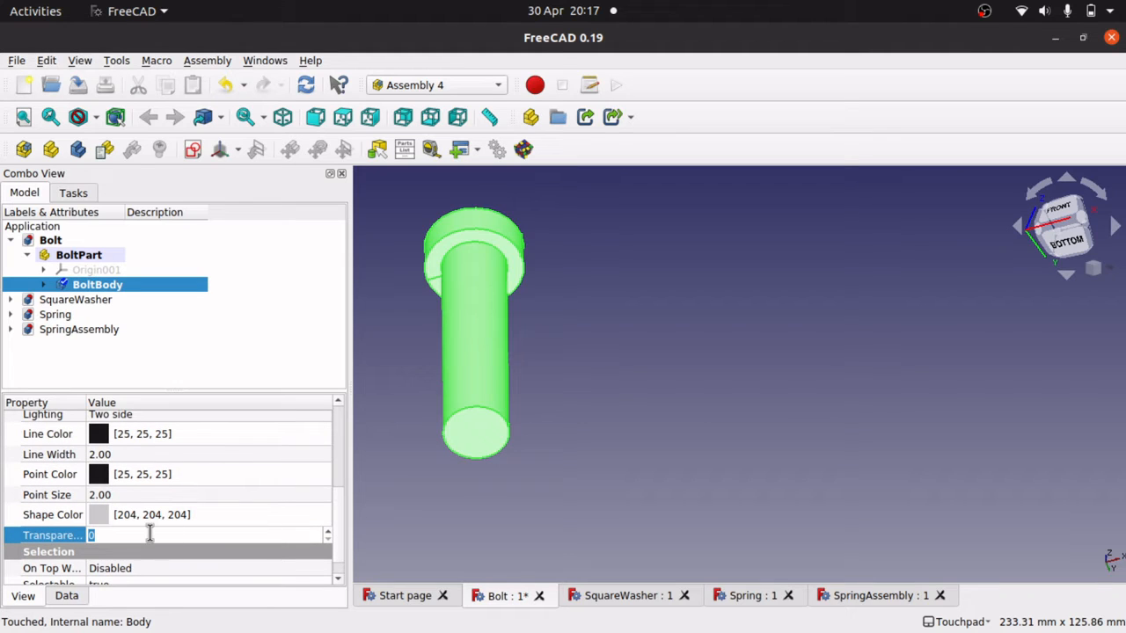
{"action": "scroll", "coordinate": [149, 533], "scroll_direction": "up", "scroll_amount": 1}
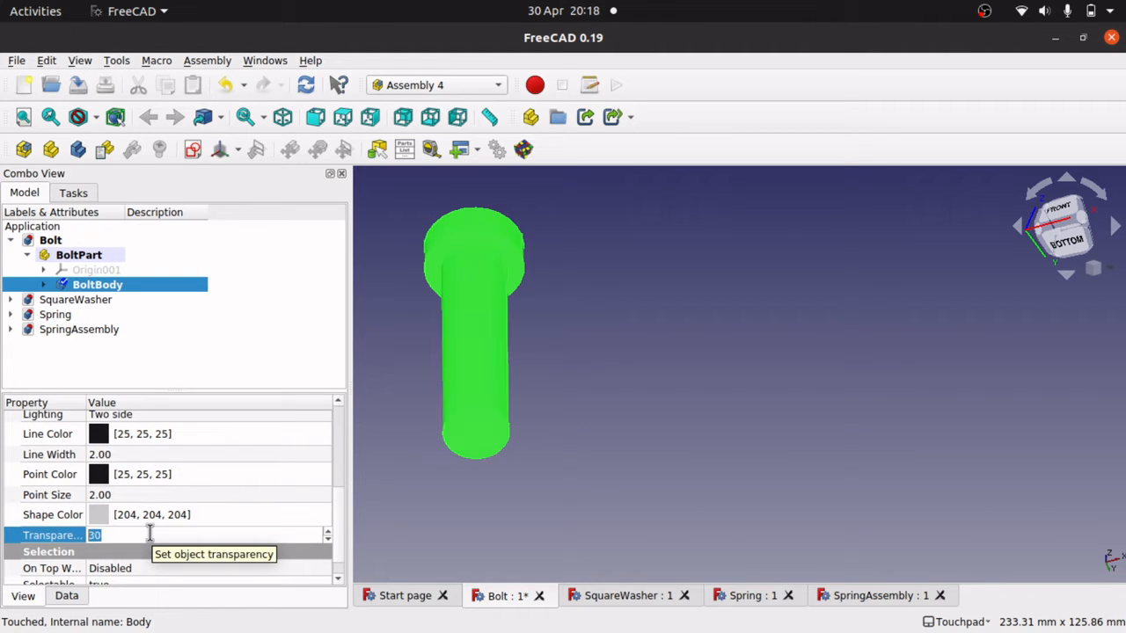
{"action": "left_click", "coordinate": [231, 517]}
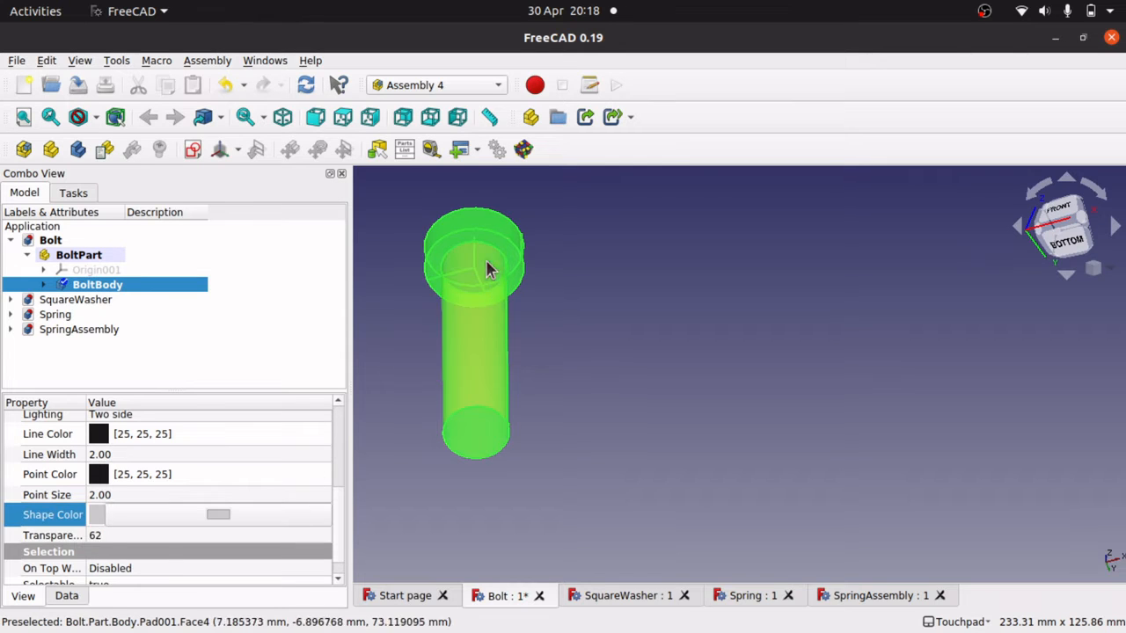
{"action": "left_click", "coordinate": [541, 327]}
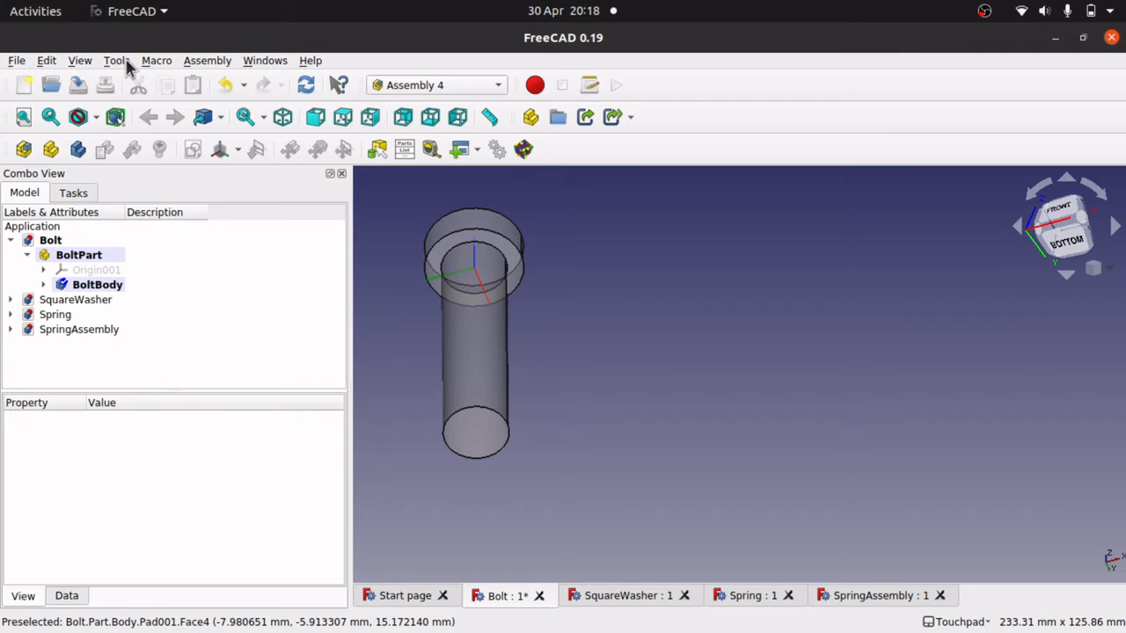
Switch the bolt view to the Wireframe draw style and check the LCS_1 axes inside the head.
{"action": "left_click", "coordinate": [81, 61]}
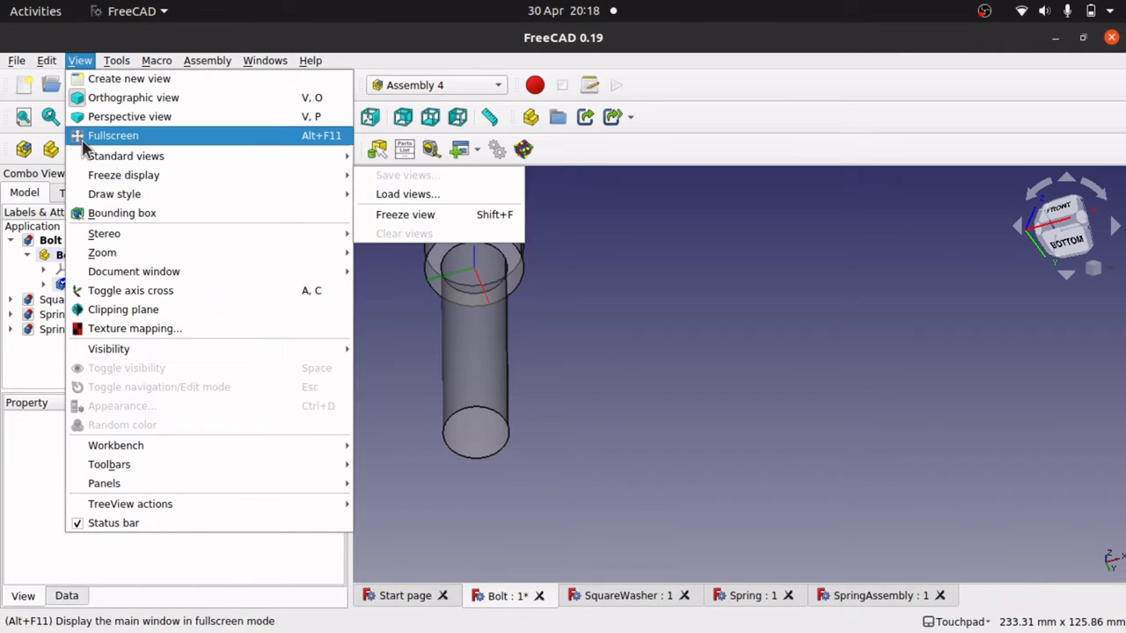
{"action": "mouse_move", "coordinate": [177, 202]}
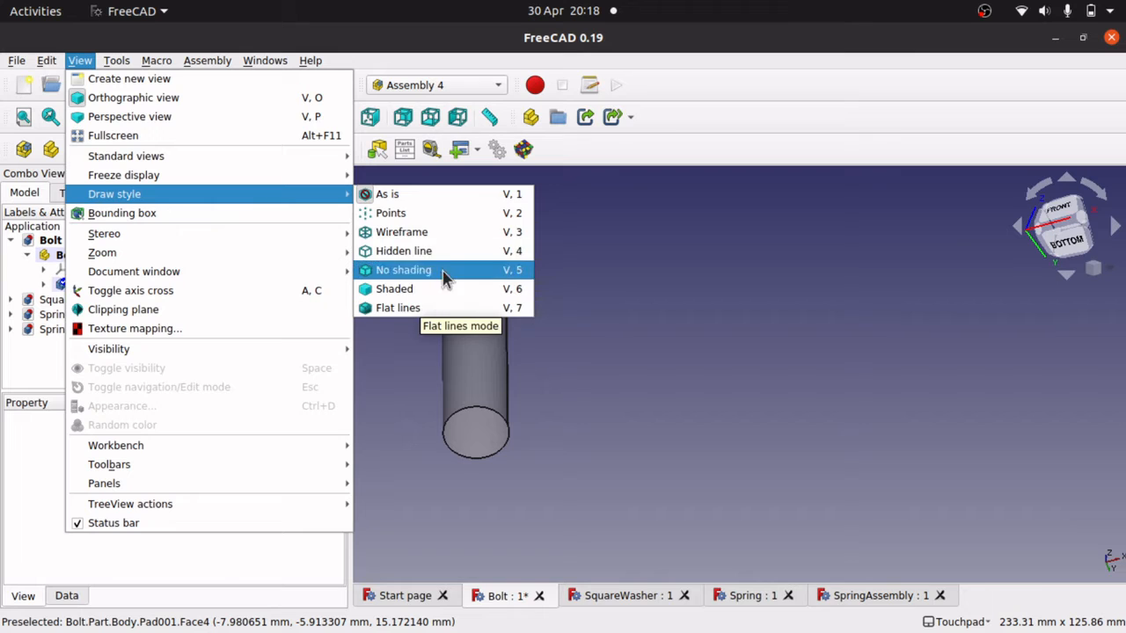
{"action": "left_click", "coordinate": [431, 234]}
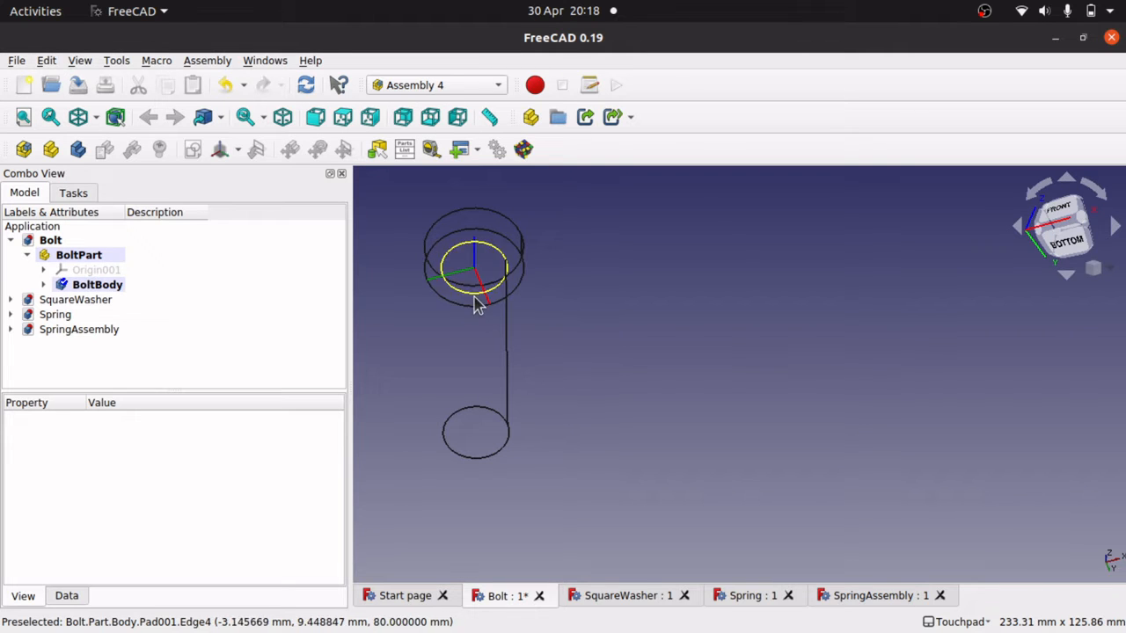
{"action": "left_click_drag", "start_coordinate": [497, 285], "coordinate": [457, 276], "text": "shift"}
Set the bolt view's draw style to Flat lines.
{"action": "left_click", "coordinate": [80, 60]}
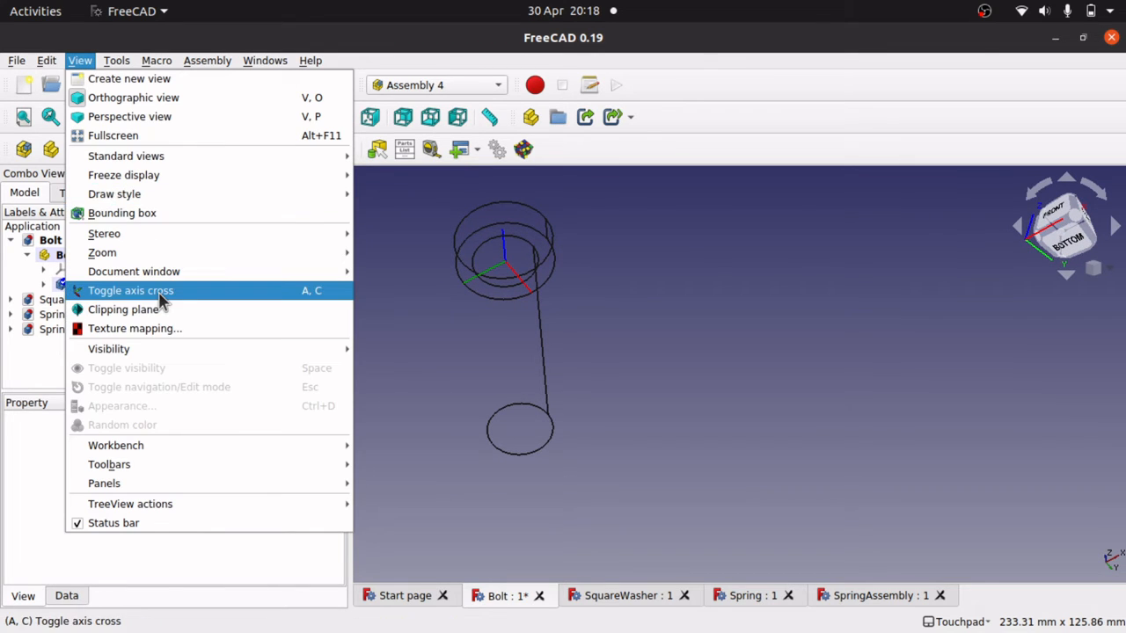
{"action": "mouse_move", "coordinate": [211, 194]}
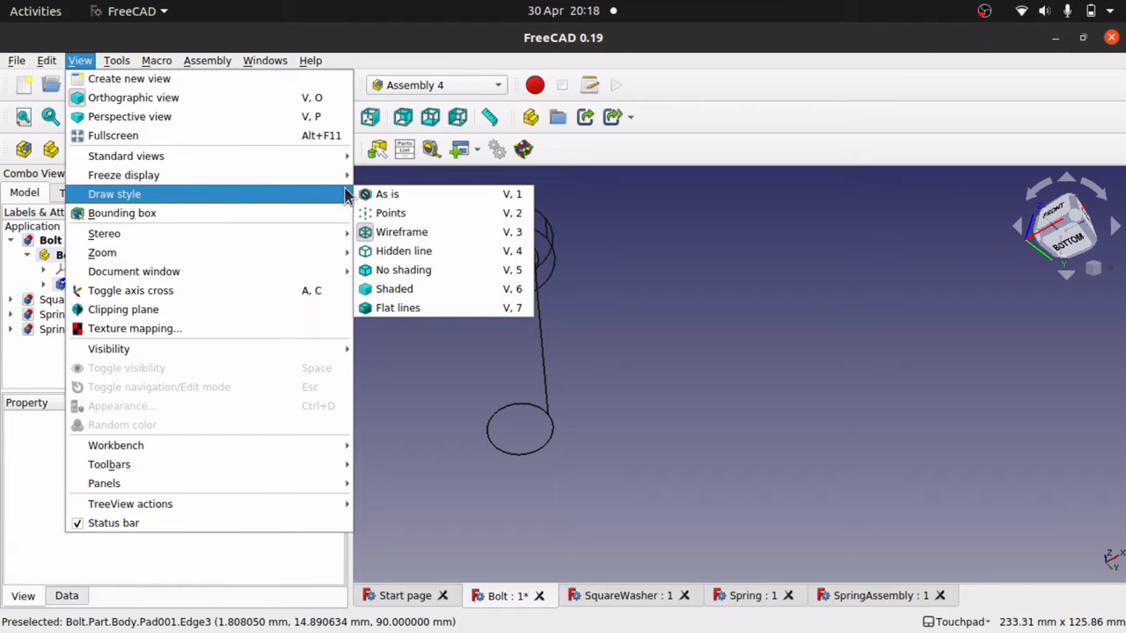
{"action": "left_click", "coordinate": [412, 309]}
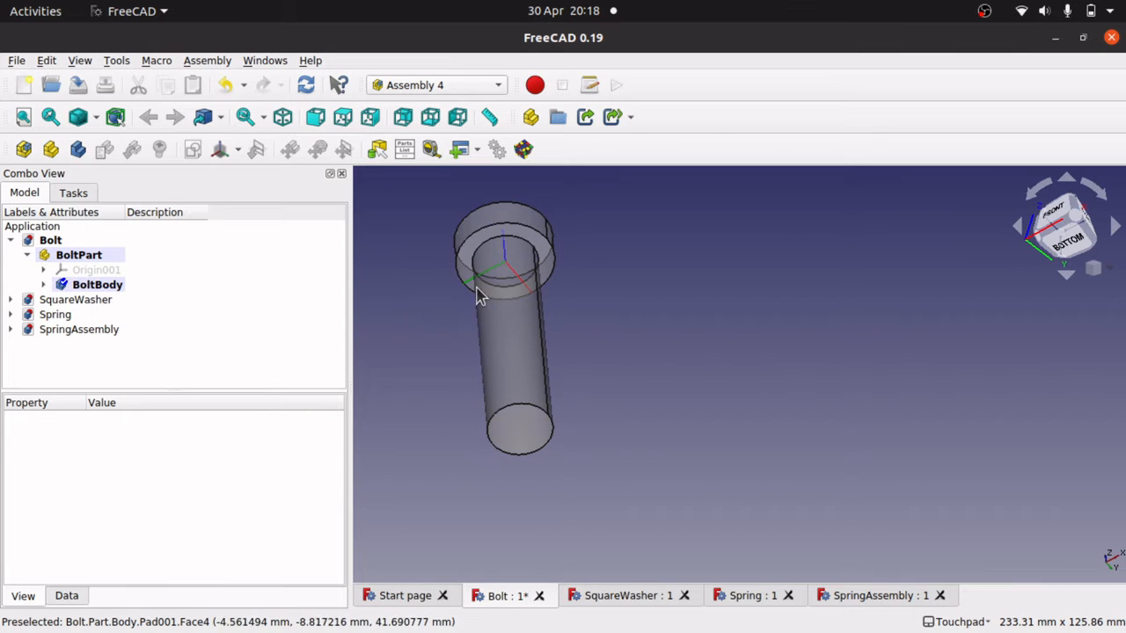
Examine the origin and axis directions of LCS_1 from several angles where the bolt's shank meets its head.
{"action": "left_click_drag", "start_coordinate": [502, 240], "coordinate": [631, 227], "text": "shift"}
{"action": "scroll", "coordinate": [631, 249], "scroll_direction": "up", "scroll_amount": 4}
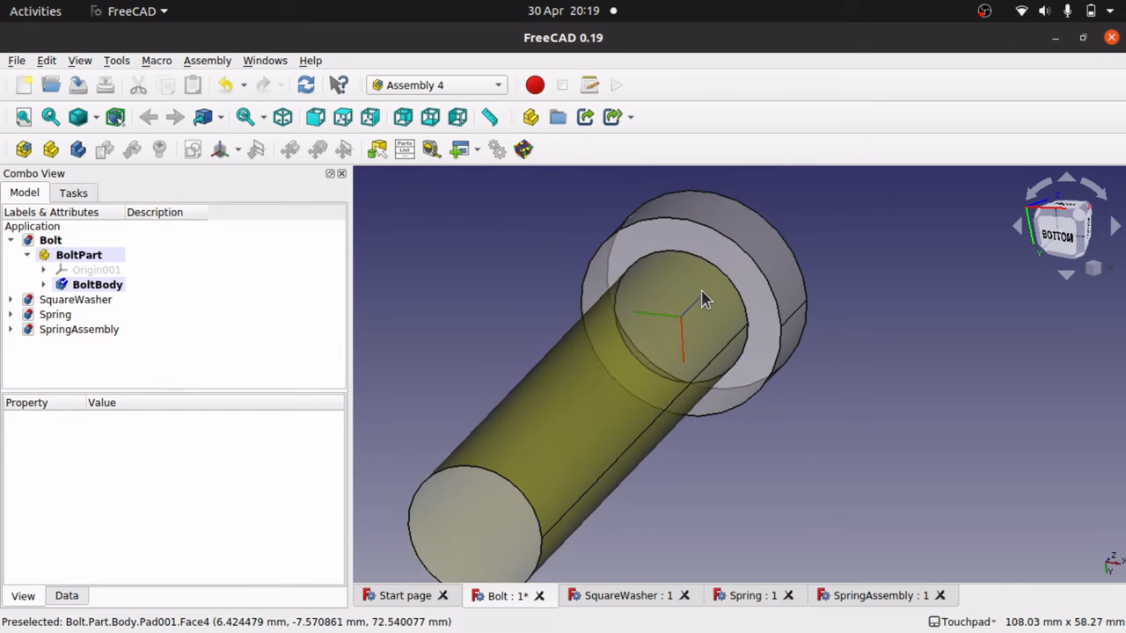
{"action": "scroll", "coordinate": [704, 299], "scroll_direction": "down", "scroll_amount": 4}
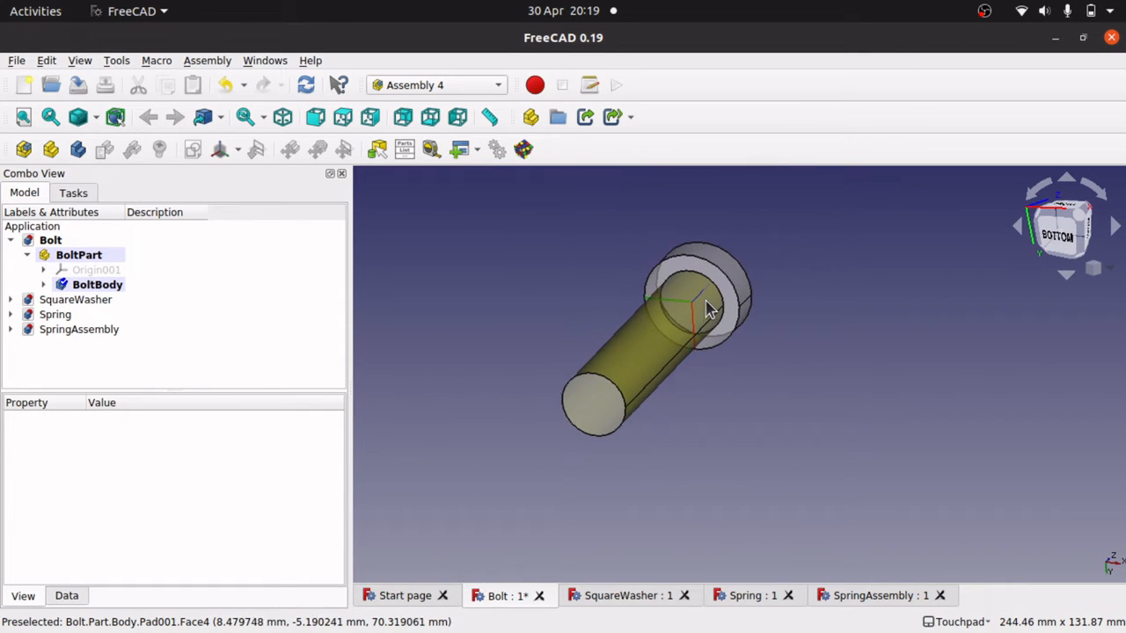
{"action": "scroll", "coordinate": [706, 304], "scroll_direction": "up", "scroll_amount": 4}
{"action": "scroll", "coordinate": [709, 309], "scroll_direction": "up", "scroll_amount": 3}
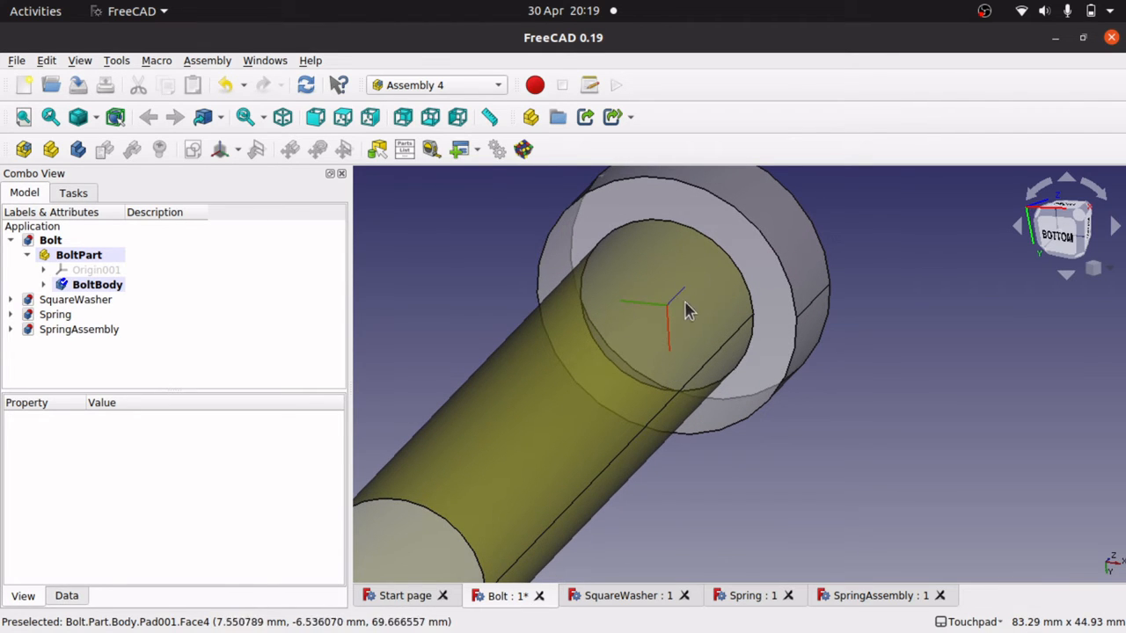
{"action": "mouse_move", "coordinate": [722, 295]}
{"action": "left_mouse_down", "text": "alt"}
{"action": "mouse_move", "coordinate": [666, 339]}
{"action": "mouse_move", "coordinate": [709, 289]}
{"action": "mouse_move", "coordinate": [689, 306]}
{"action": "mouse_move", "coordinate": [718, 311]}
{"action": "left_mouse_up", "text": "alt"}
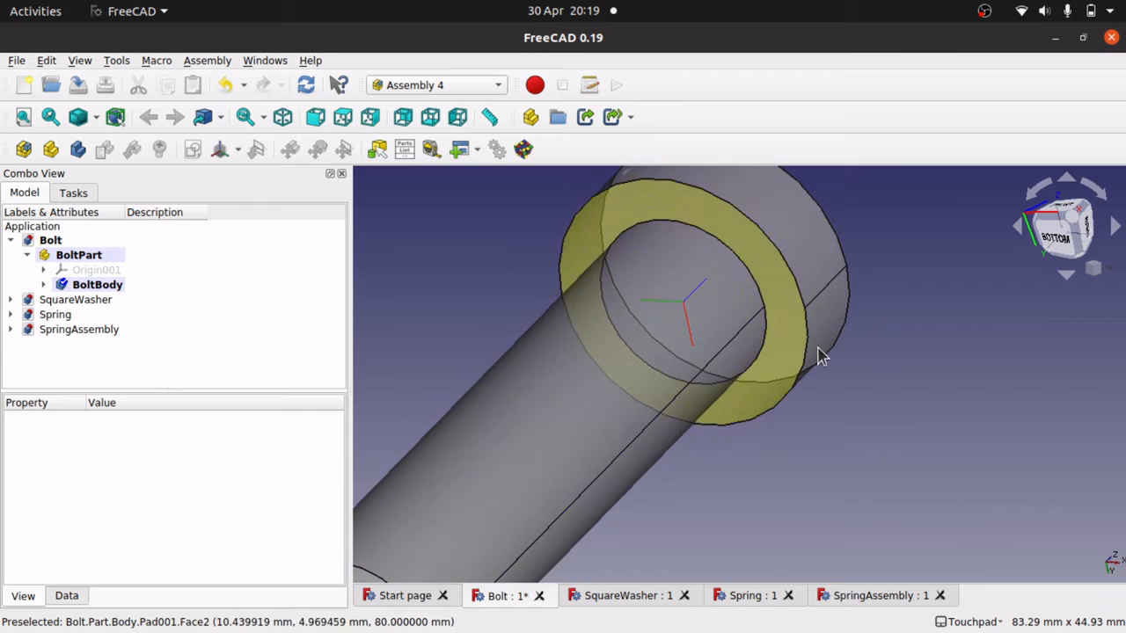
{"action": "scroll", "coordinate": [837, 416], "scroll_direction": "down", "scroll_amount": 3}
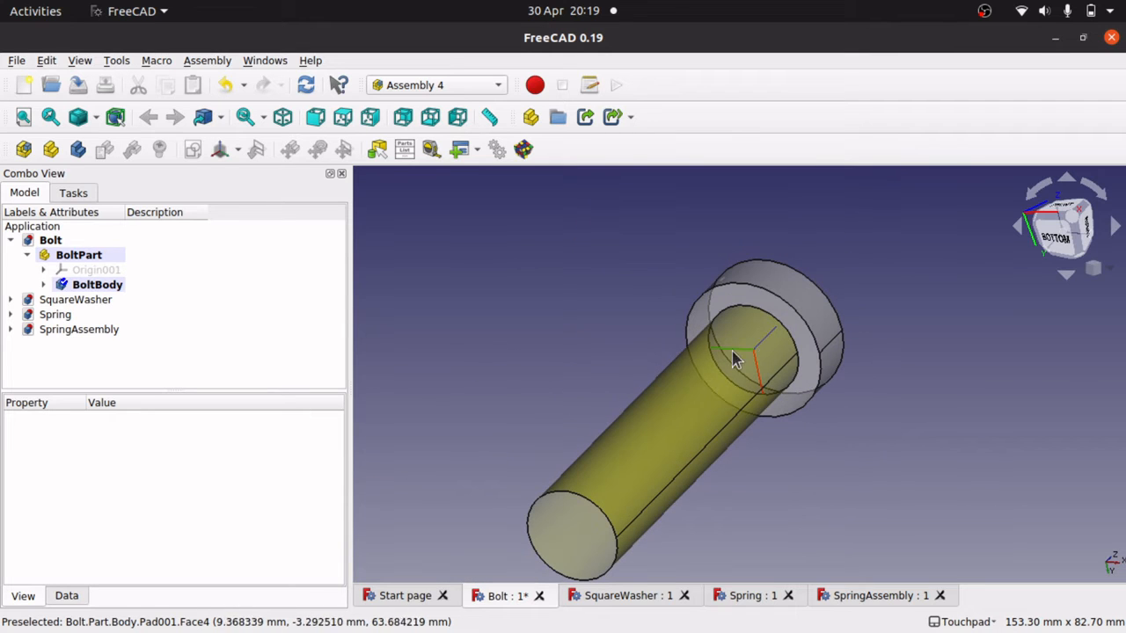
{"action": "mouse_move", "coordinate": [873, 320]}
{"action": "left_mouse_down", "text": "alt"}
{"action": "mouse_move", "coordinate": [834, 331]}
{"action": "mouse_move", "coordinate": [797, 379]}
{"action": "mouse_move", "coordinate": [879, 302]}
{"action": "left_mouse_up", "text": "alt"}
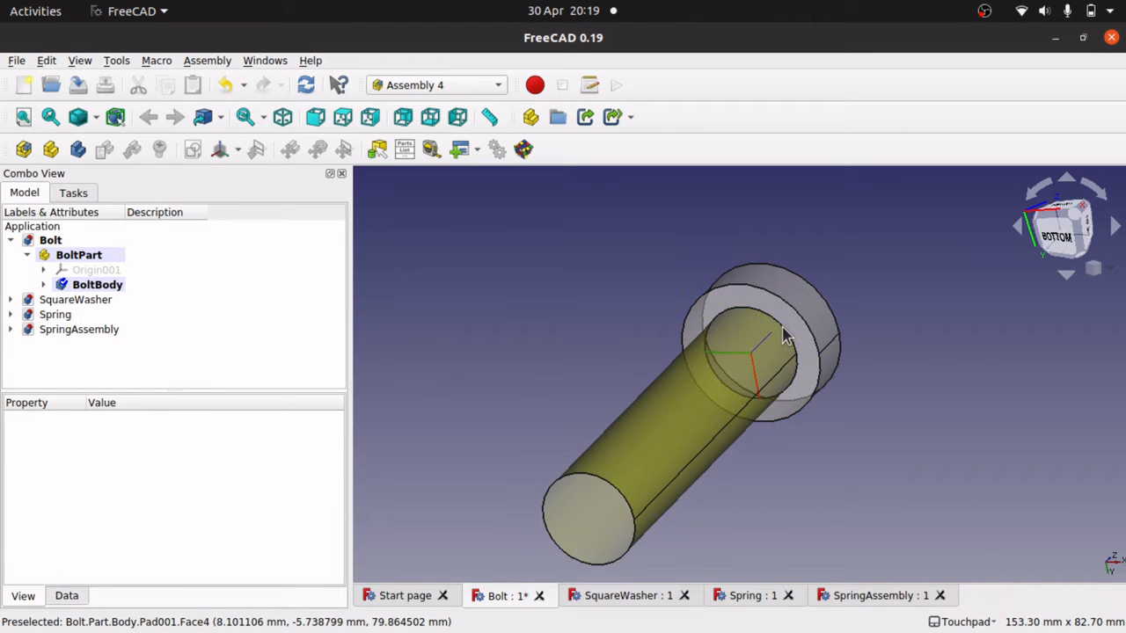
{"action": "left_click_drag", "start_coordinate": [869, 311], "coordinate": [822, 343], "text": "shift"}
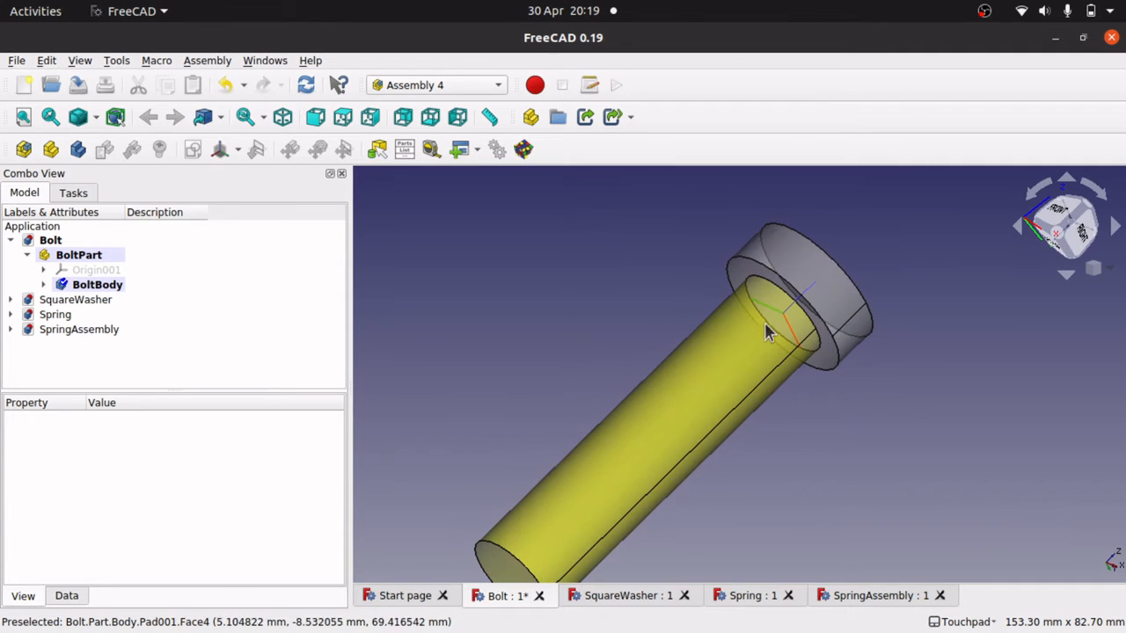
{"action": "left_click_drag", "start_coordinate": [783, 312], "coordinate": [747, 344], "text": "shift"}
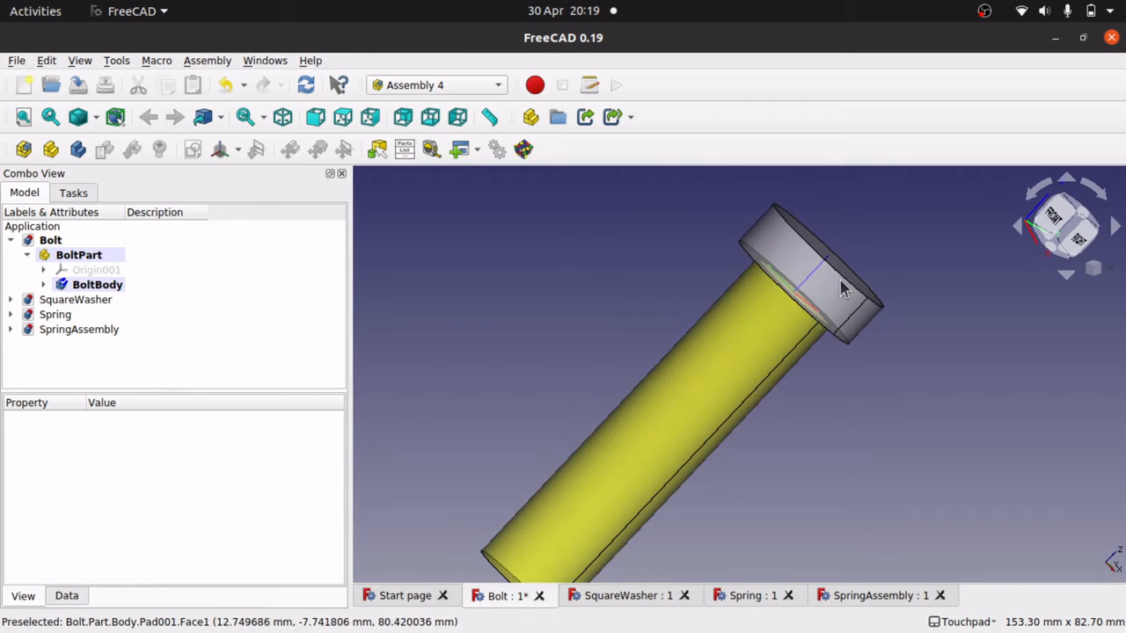
{"action": "left_click_drag", "start_coordinate": [815, 317], "coordinate": [876, 261], "text": "shift"}
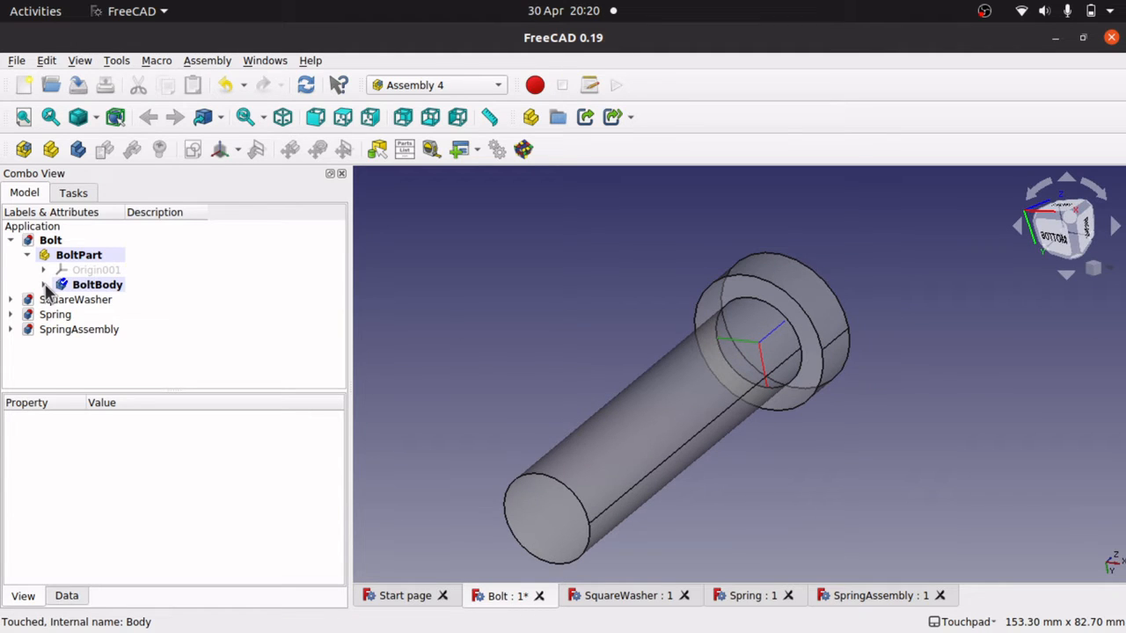
Move LCS_1 out of BoltBody so that it sits directly under BoltPart in the model tree.
{"action": "left_click", "coordinate": [44, 285]}
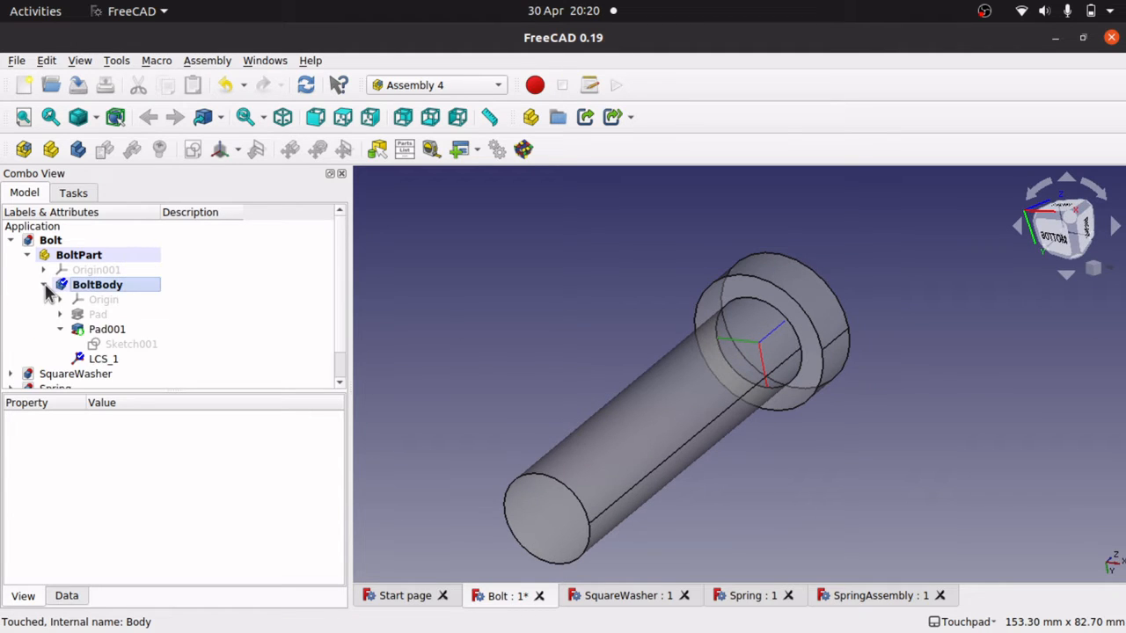
{"action": "left_click", "coordinate": [100, 368]}
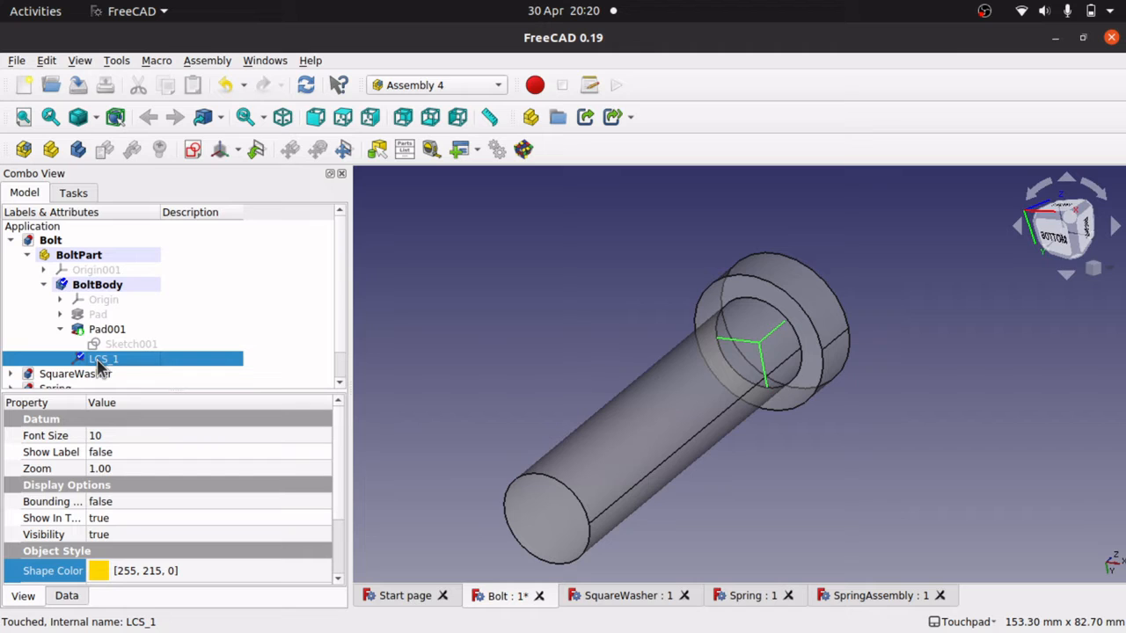
{"action": "left_click_drag", "start_coordinate": [101, 368], "coordinate": [90, 262]}
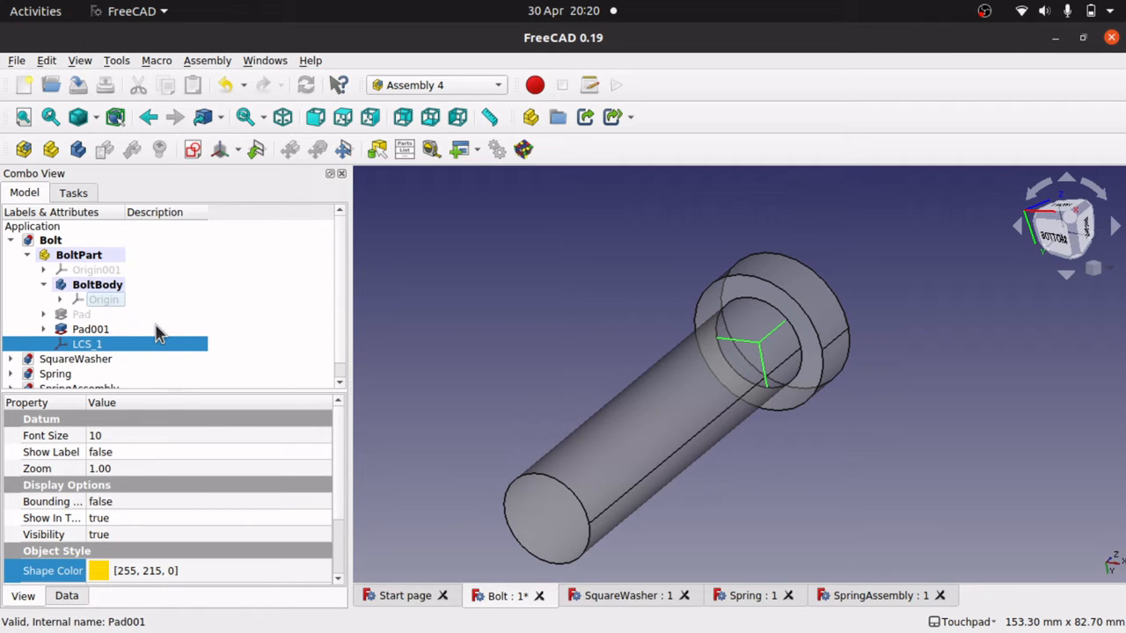
{"action": "left_click", "coordinate": [44, 286]}
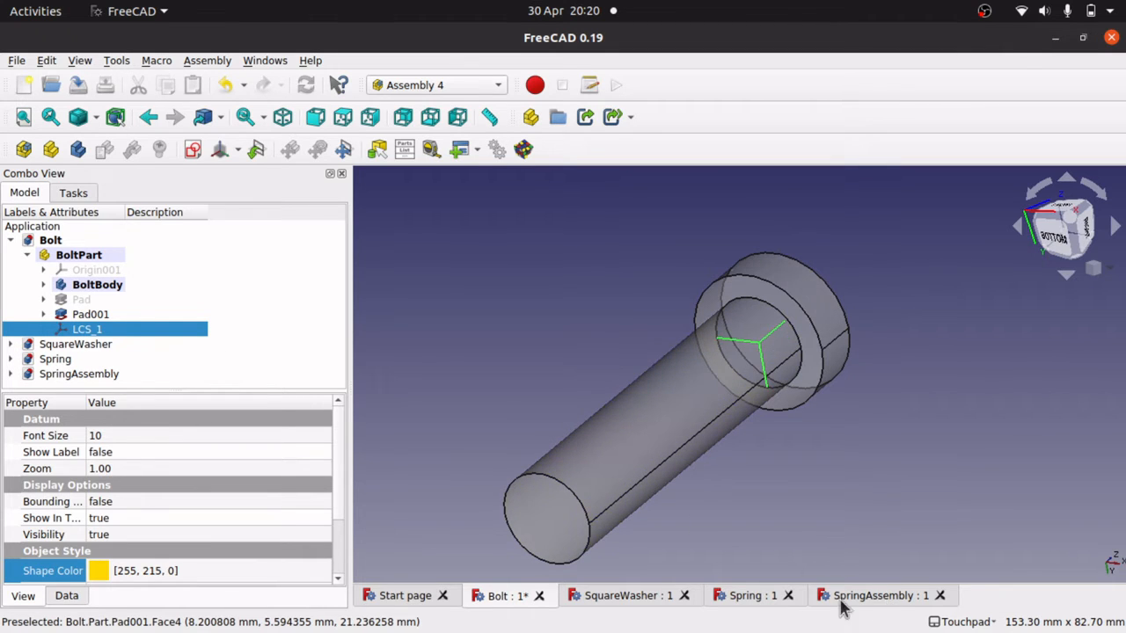
Activate SquareWasherBody in the SquareWasher document and return to the Assembly 4 workbench.
{"action": "left_click", "coordinate": [10, 345]}
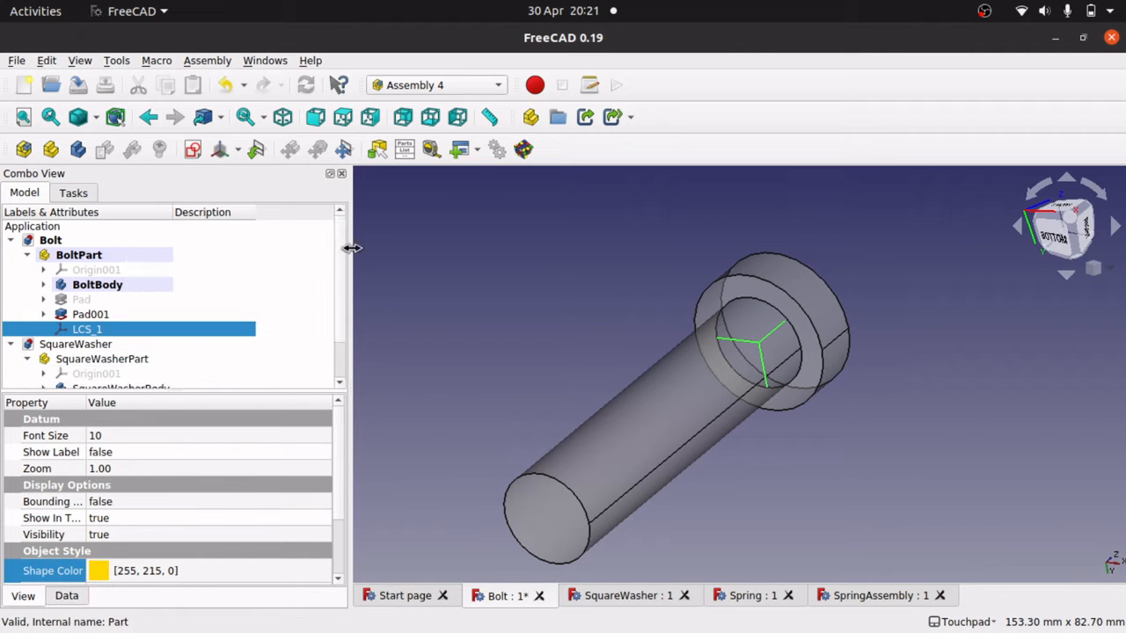
{"action": "scroll", "coordinate": [339, 307], "scroll_direction": "down", "scroll_amount": 1}
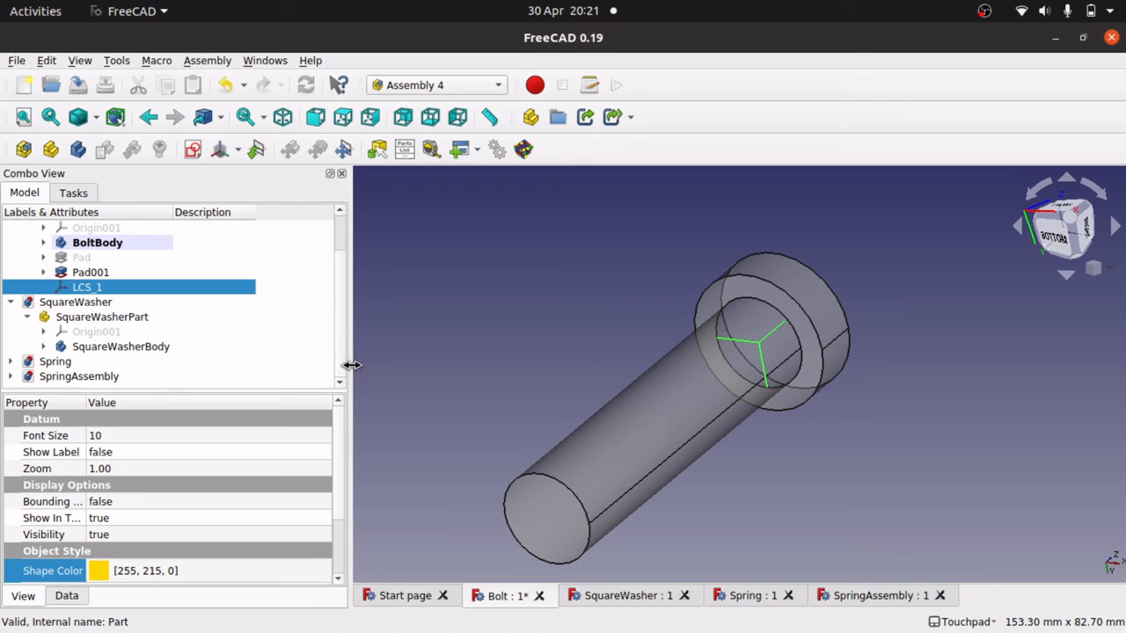
{"action": "double_click", "coordinate": [125, 349]}
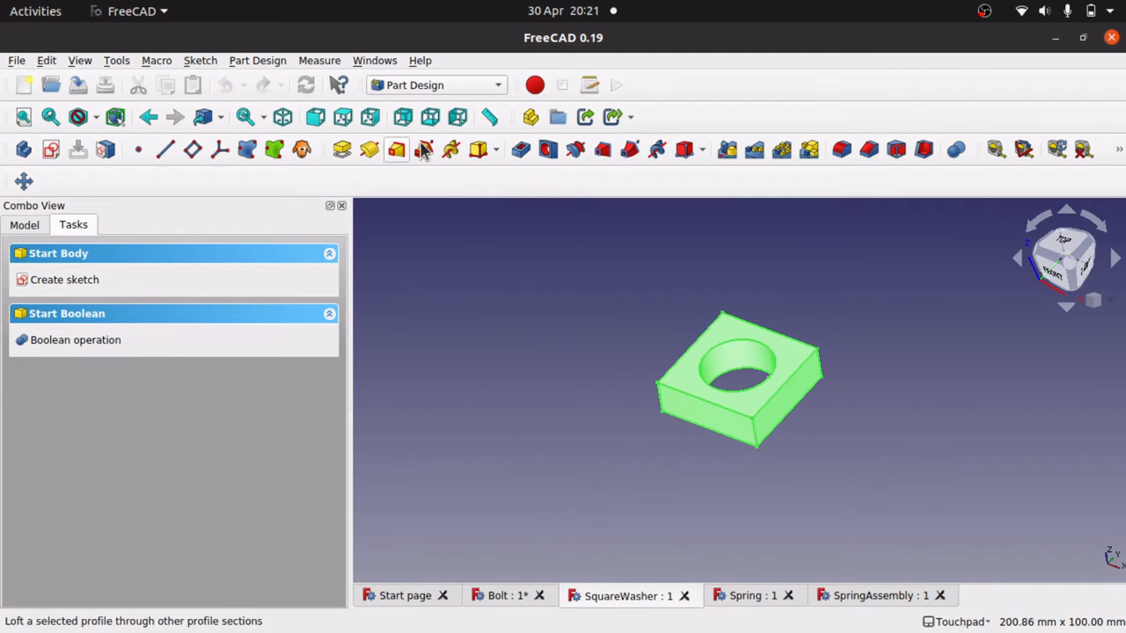
{"action": "left_click", "coordinate": [25, 226]}
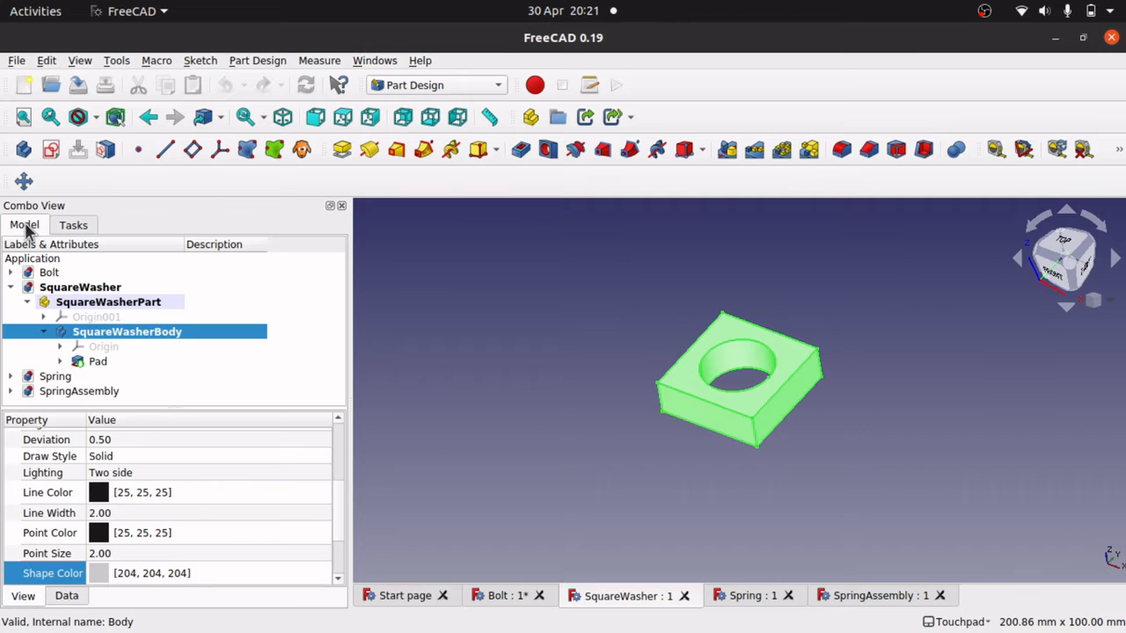
{"action": "left_click", "coordinate": [397, 85]}
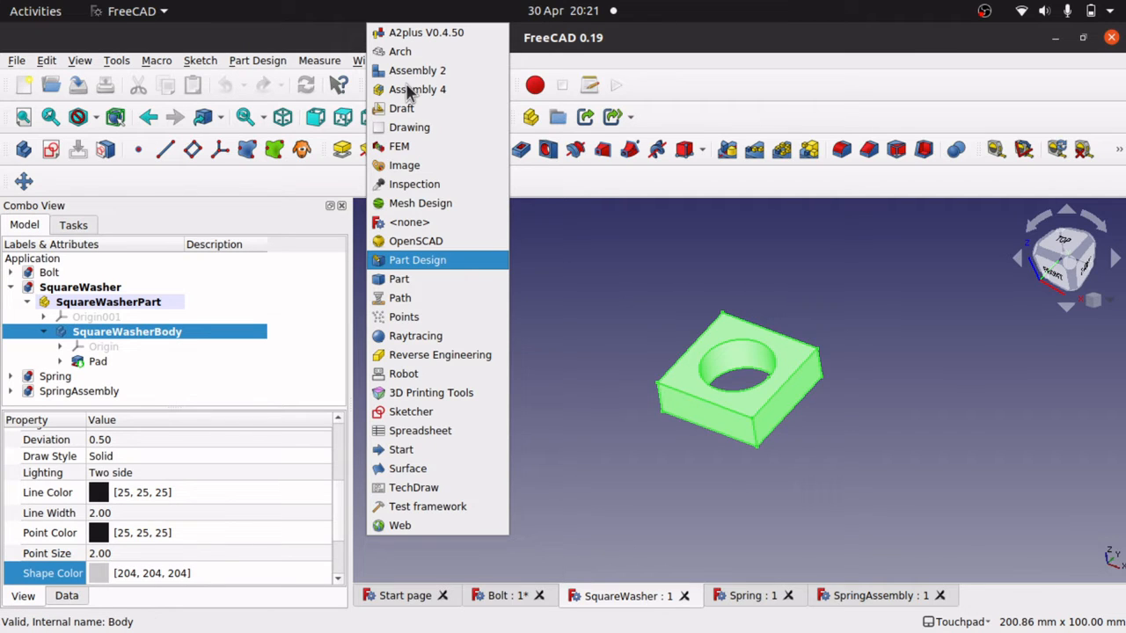
{"action": "left_click", "coordinate": [415, 90]}
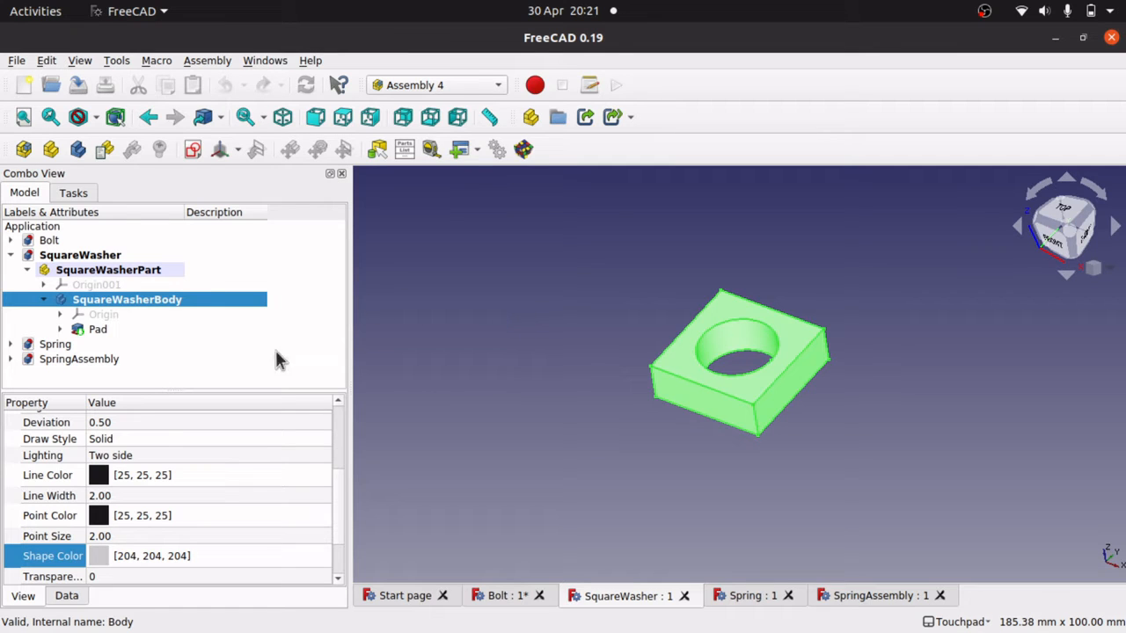
{"action": "left_click", "coordinate": [597, 374]}
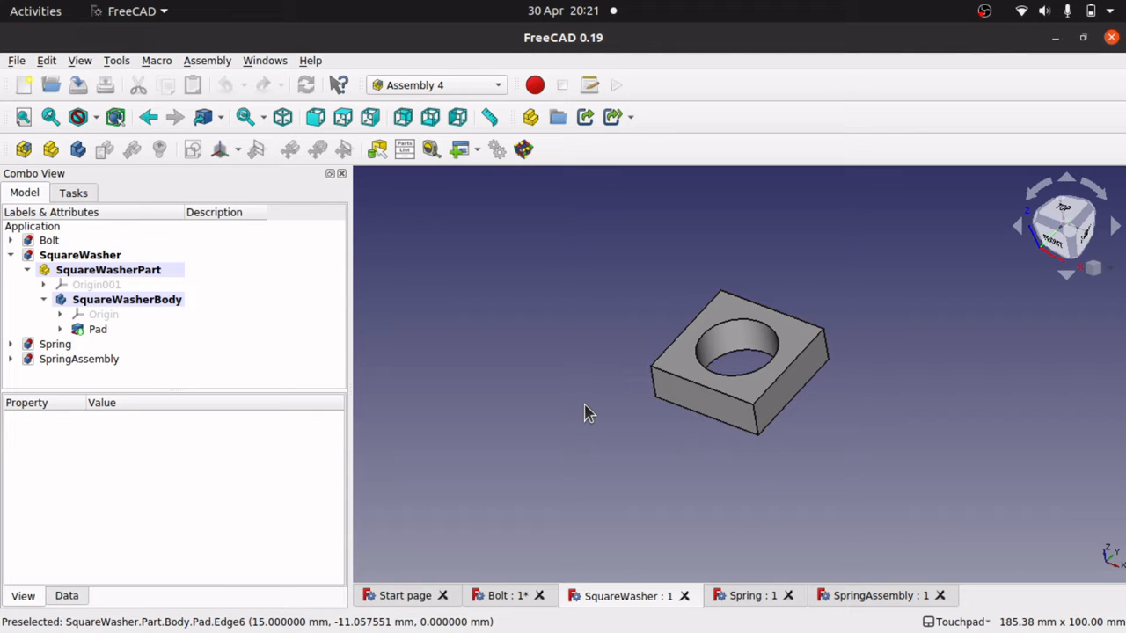
Create a new coordinate system named LCS_1 in SquareWasherPart.
{"action": "left_click", "coordinate": [108, 271]}
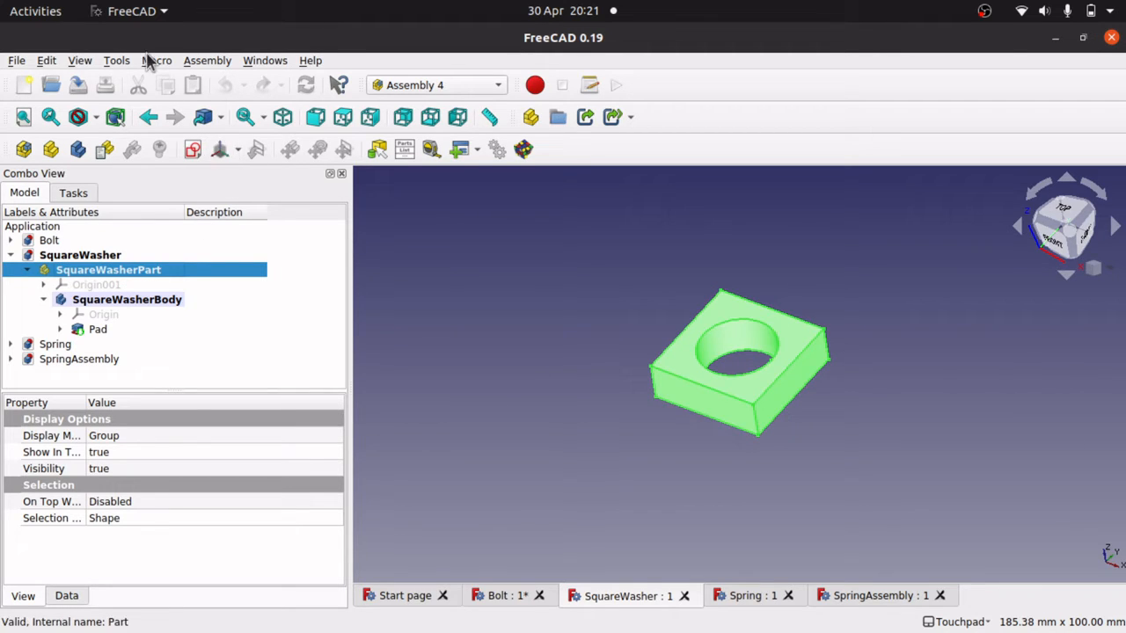
{"action": "left_click", "coordinate": [209, 62]}
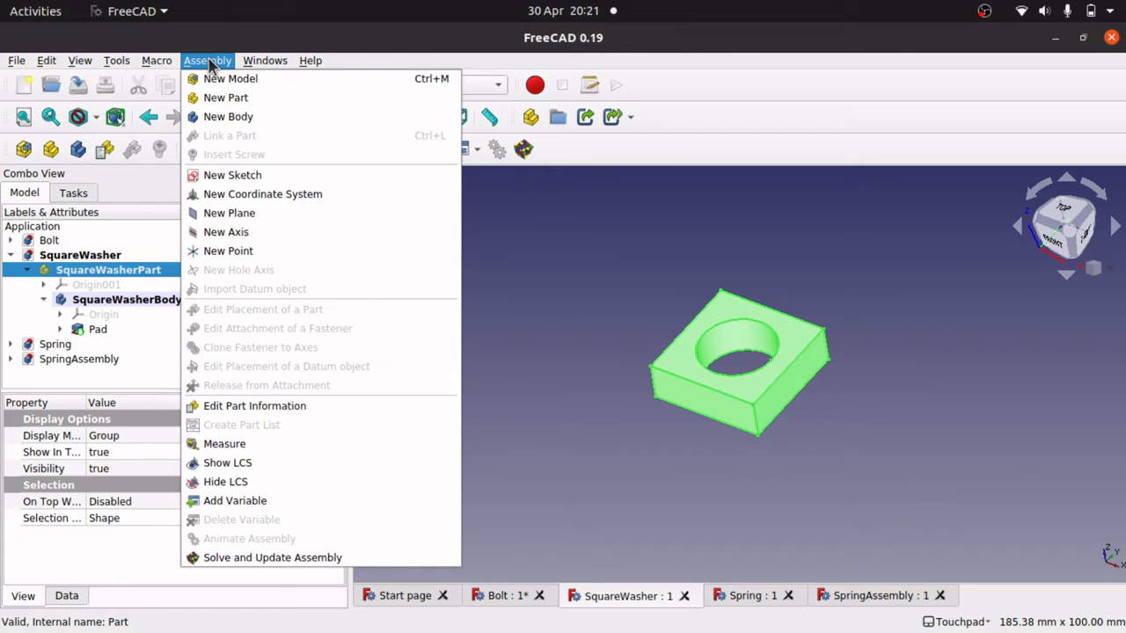
{"action": "left_click", "coordinate": [264, 197]}
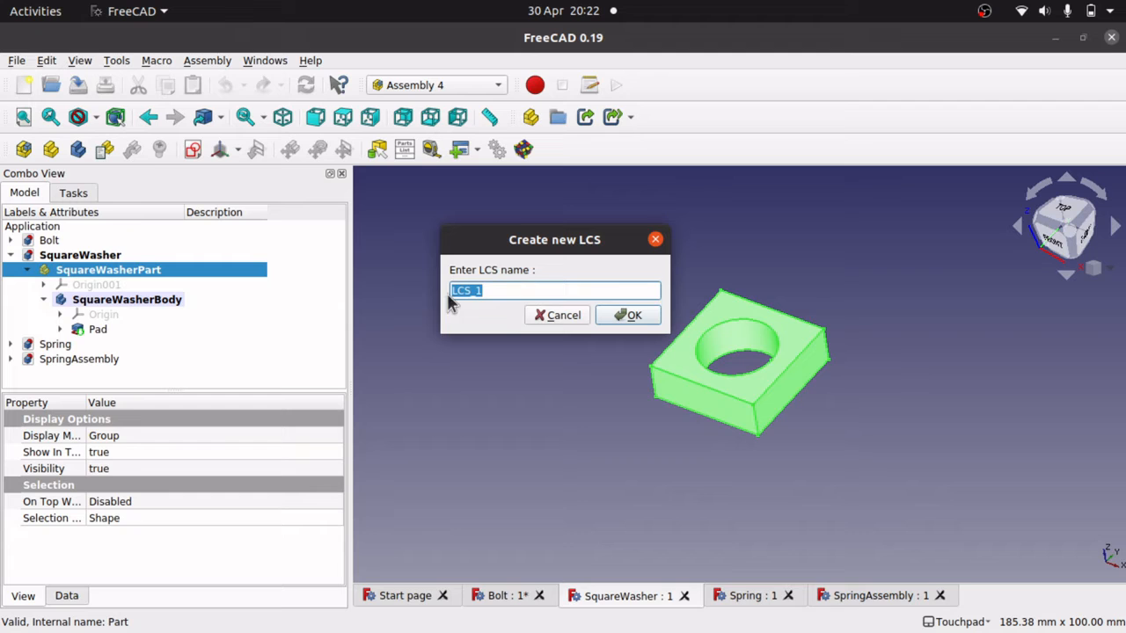
{"action": "left_click", "coordinate": [630, 317]}
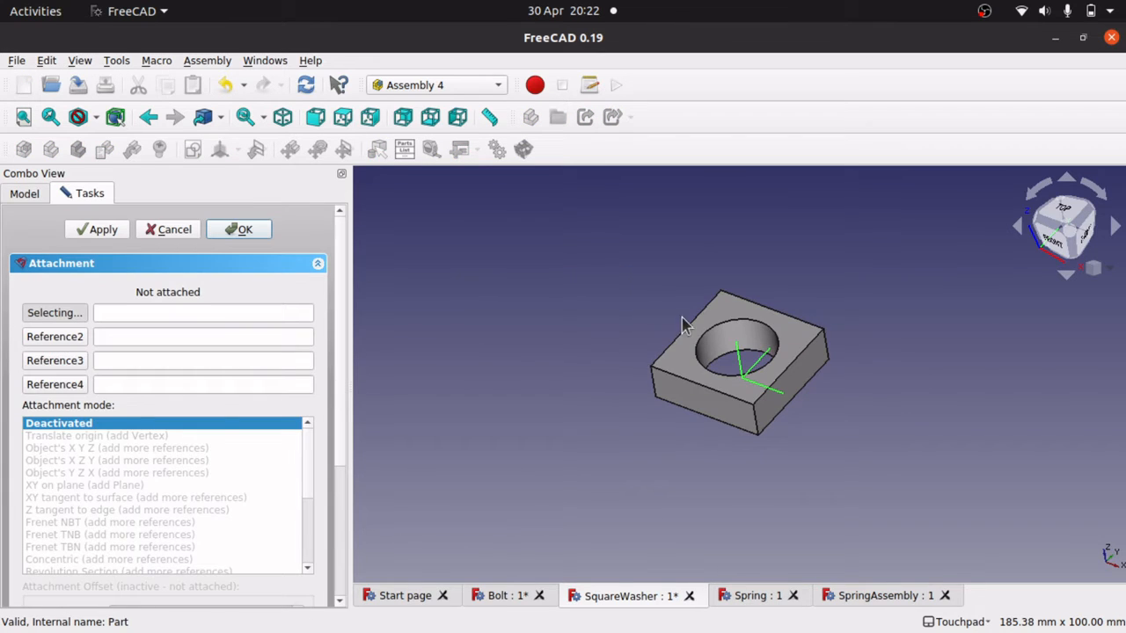
Attach LCS_1 to the bottom face of the square washer's pad with the Inertial CS mode.
{"action": "left_click_drag", "start_coordinate": [816, 444], "coordinate": [761, 329], "text": "shift"}
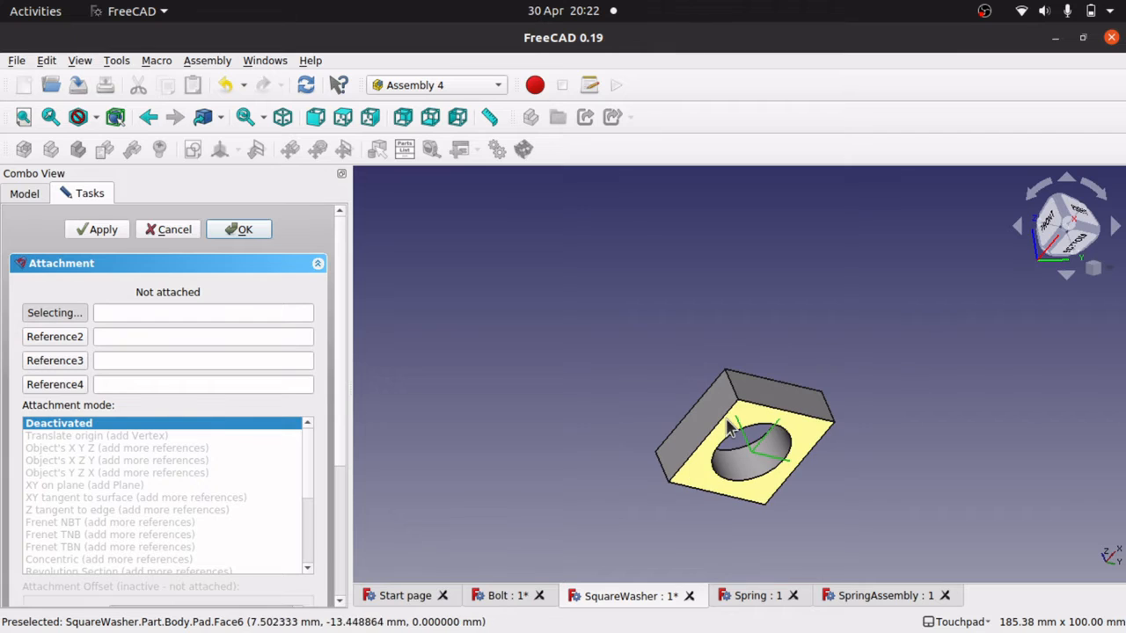
{"action": "left_click", "coordinate": [729, 429]}
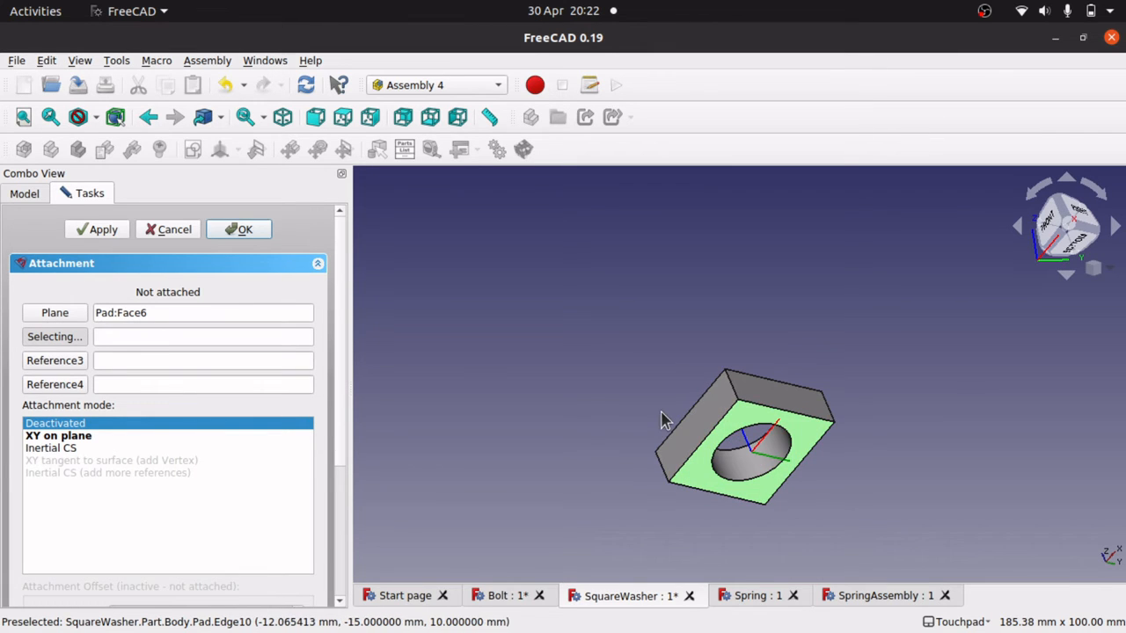
{"action": "left_click", "coordinate": [62, 449]}
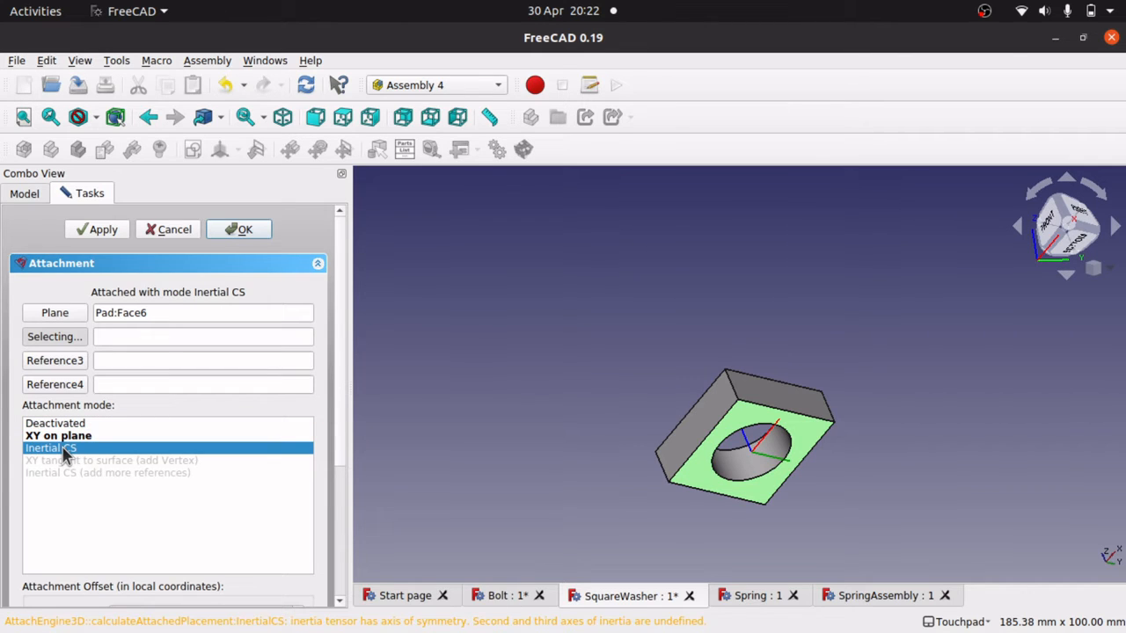
Compare how the XY on plane and Inertial CS modes orient the axes of LCS_1 on the washer's bottom face.
{"action": "left_click_drag", "start_coordinate": [675, 463], "coordinate": [706, 526], "text": "shift"}
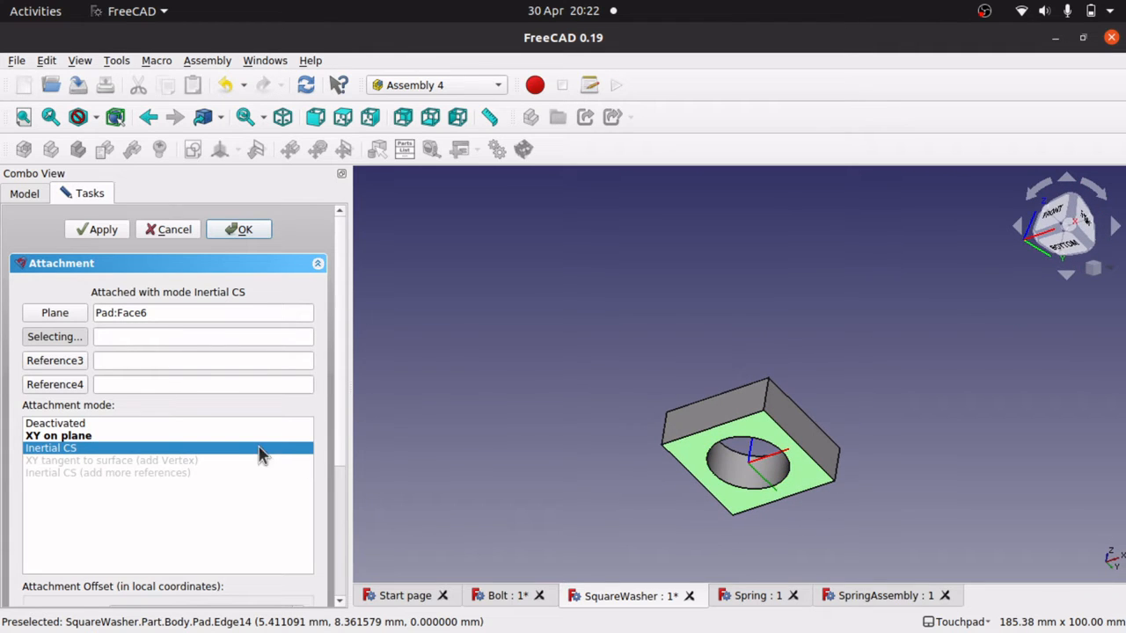
{"action": "left_click", "coordinate": [66, 437]}
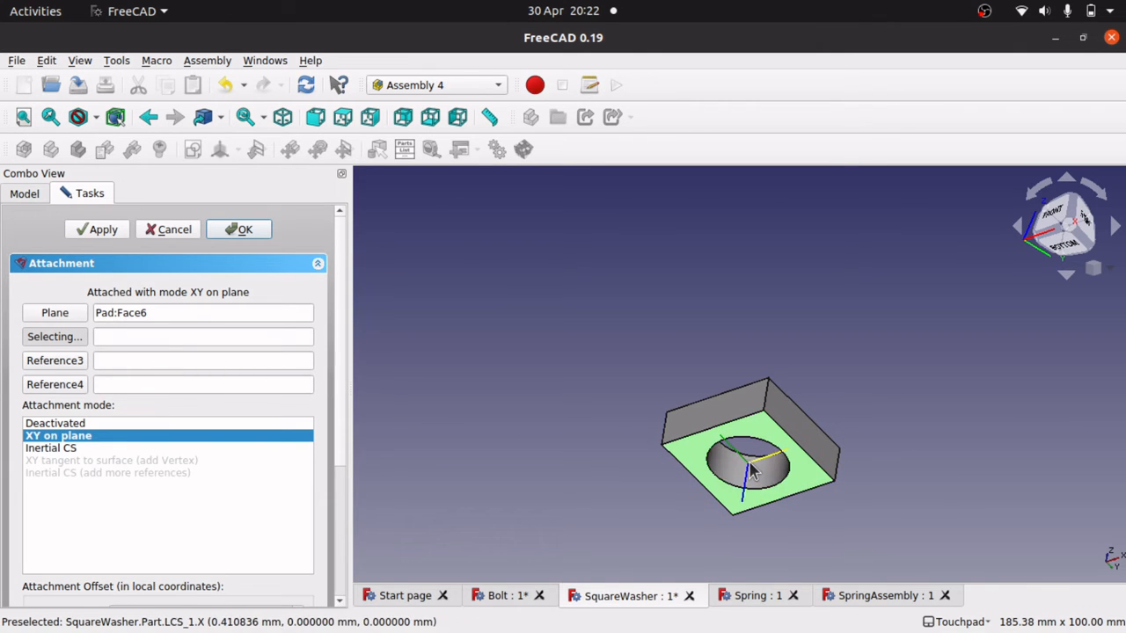
{"action": "left_click_drag", "start_coordinate": [836, 478], "coordinate": [834, 395], "text": "alt"}
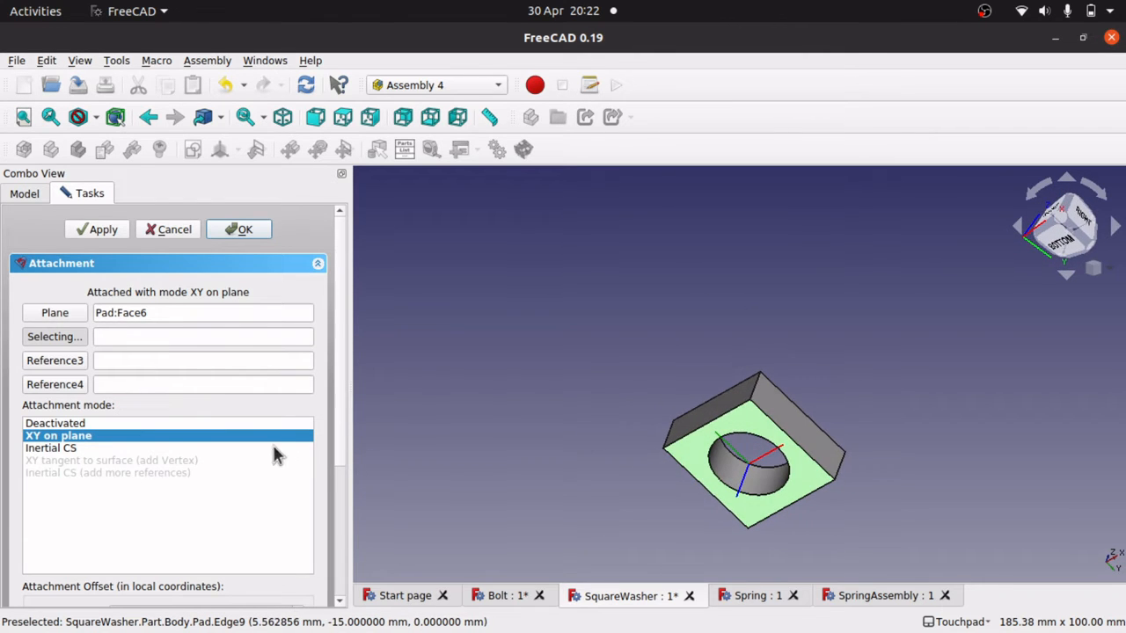
{"action": "left_click", "coordinate": [61, 448]}
{"action": "left_click", "coordinate": [82, 436]}
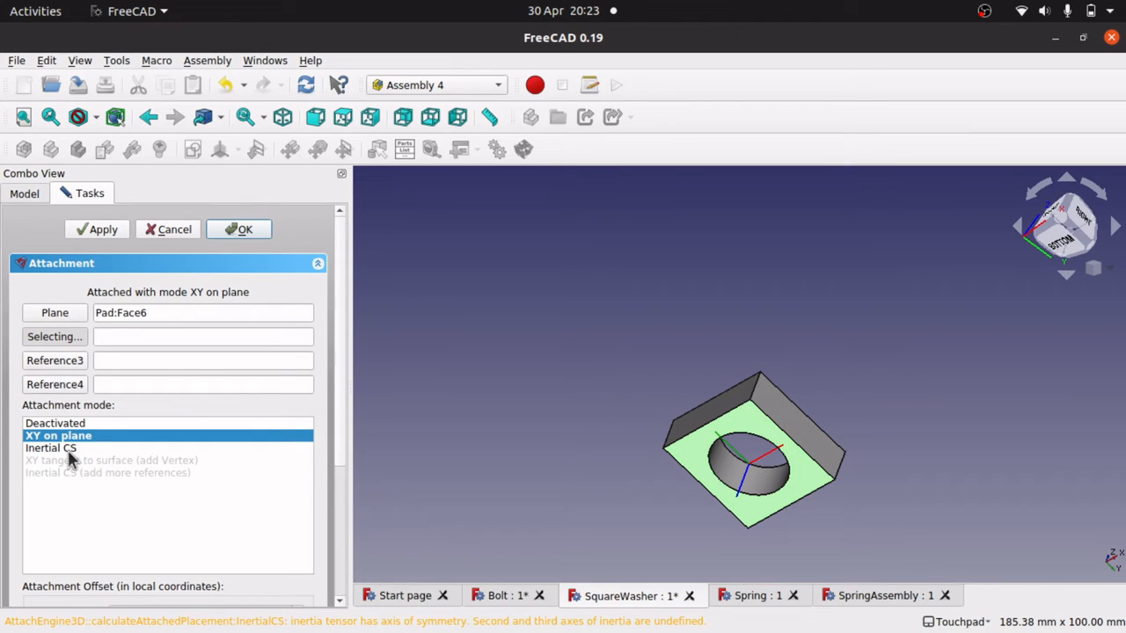
{"action": "left_click", "coordinate": [68, 450]}
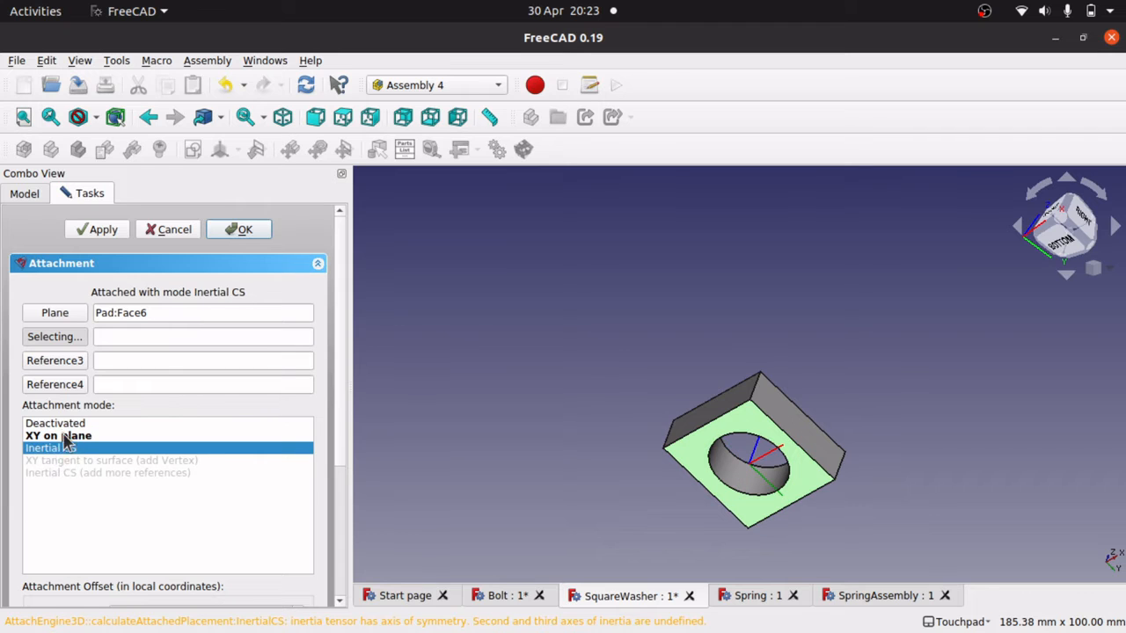
{"action": "left_click", "coordinate": [70, 437]}
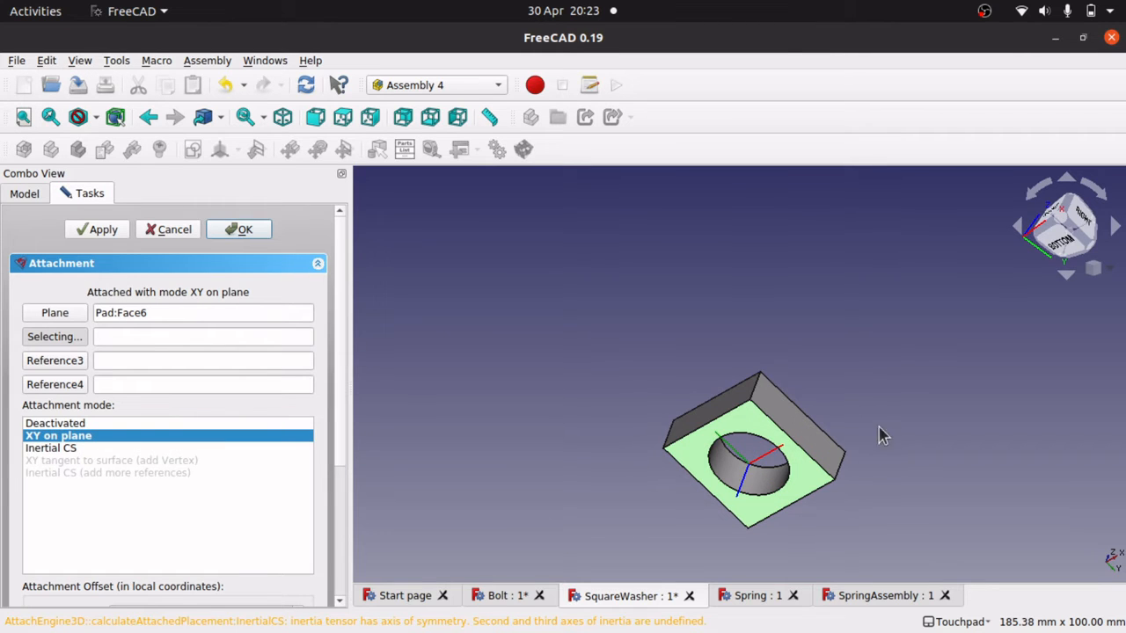
{"action": "left_click_drag", "start_coordinate": [853, 437], "coordinate": [812, 479], "text": "alt"}
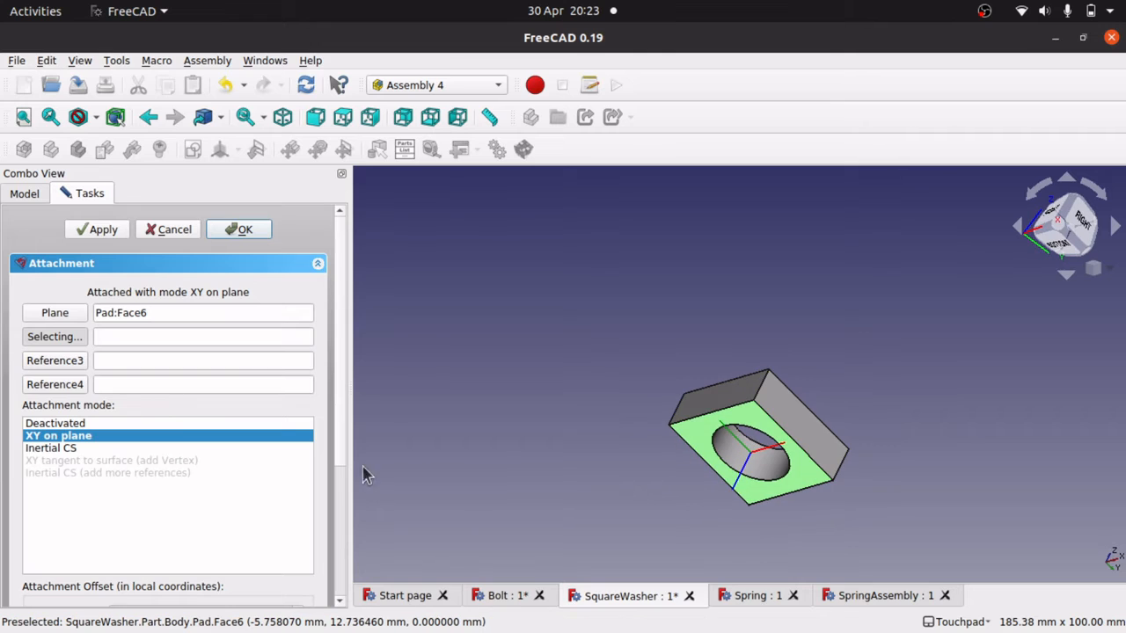
Set the attachment mode of LCS_1 to Inertial CS, accept the attachment and save the SquareWasher document.
{"action": "left_click", "coordinate": [72, 449]}
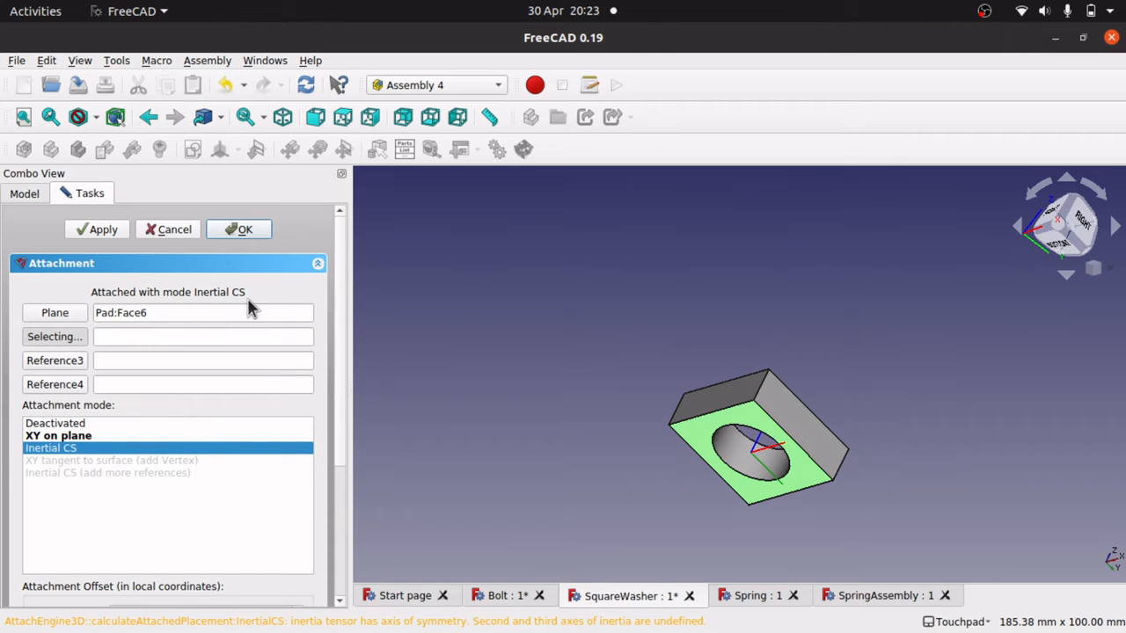
{"action": "left_click", "coordinate": [240, 230]}
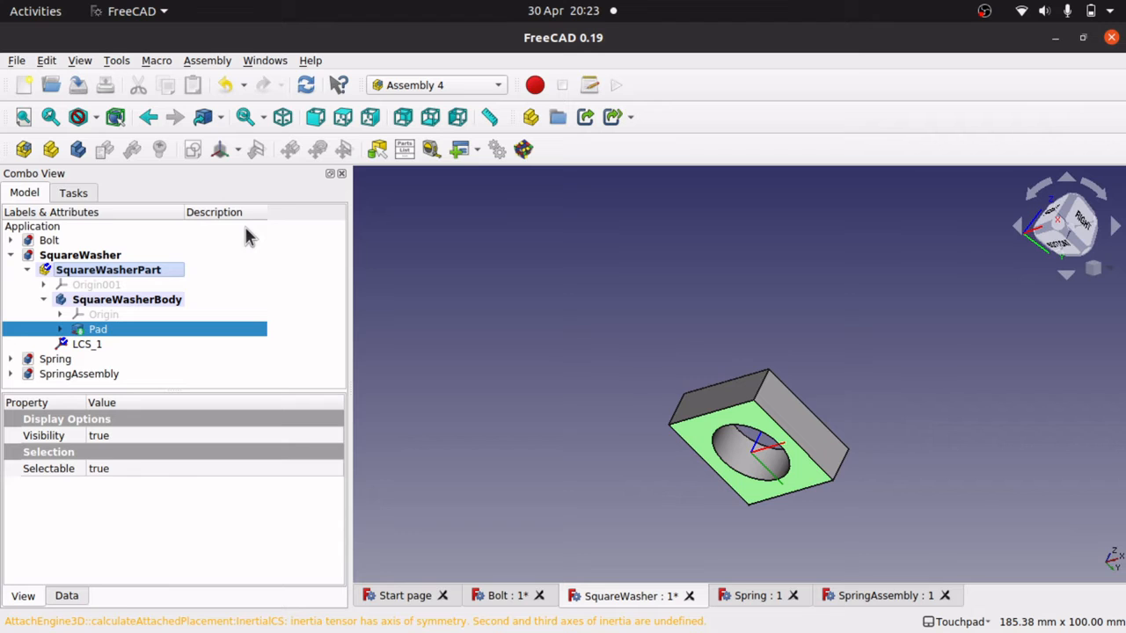
{"action": "left_click_drag", "start_coordinate": [882, 373], "coordinate": [809, 378], "text": "alt"}
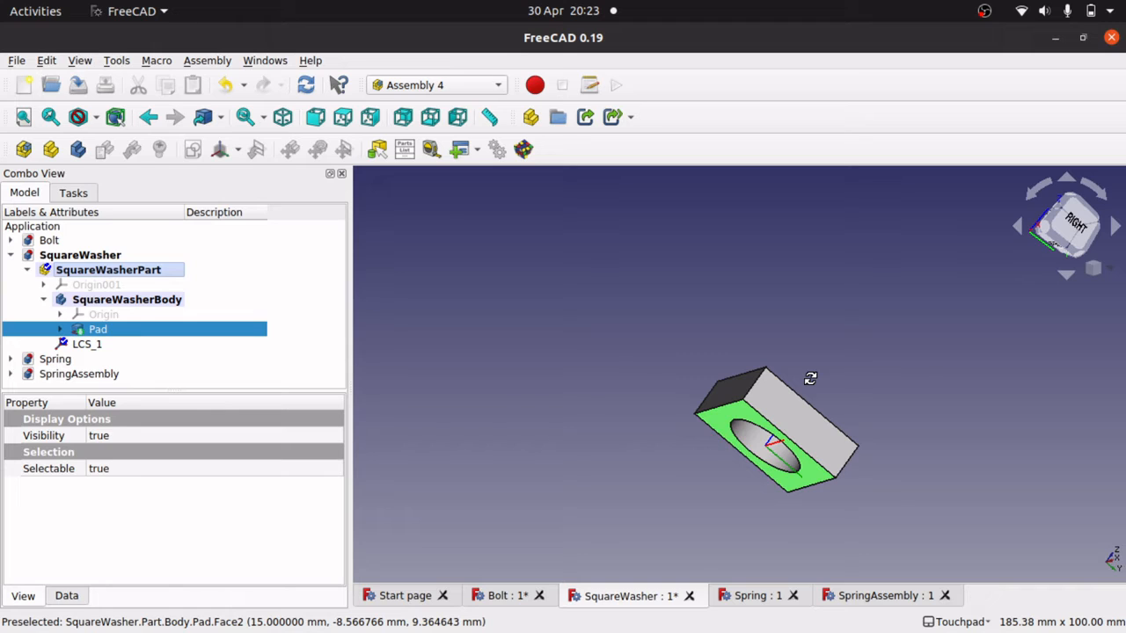
{"action": "key", "text": "ctrl+s"}
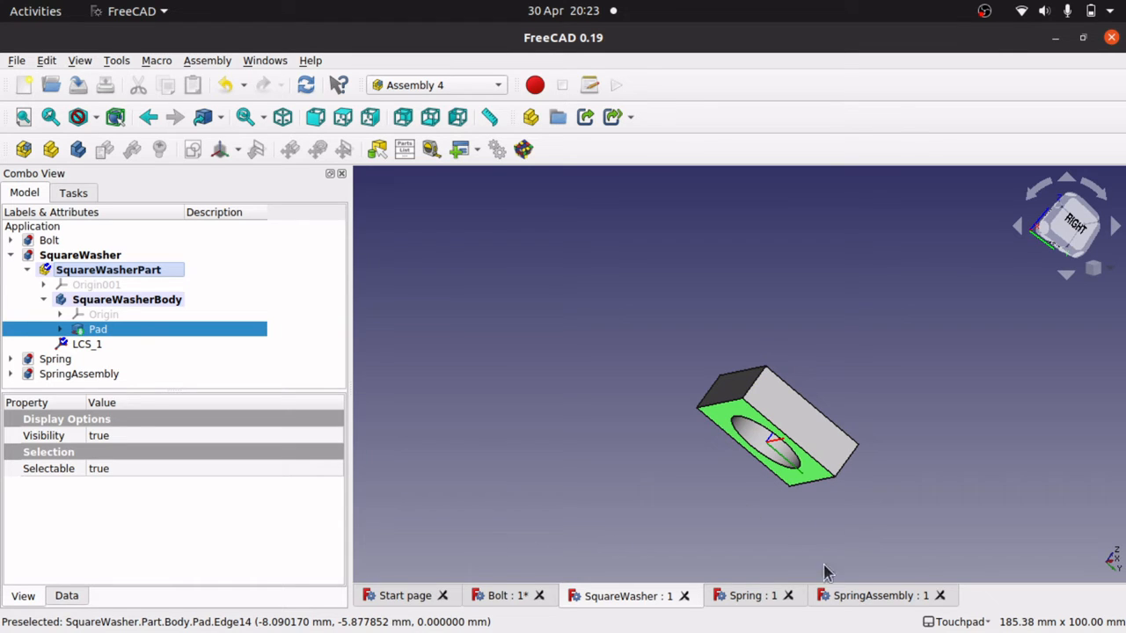
Save the Bolt document and return to the SpringAssembly document.
{"action": "left_click", "coordinate": [867, 598]}
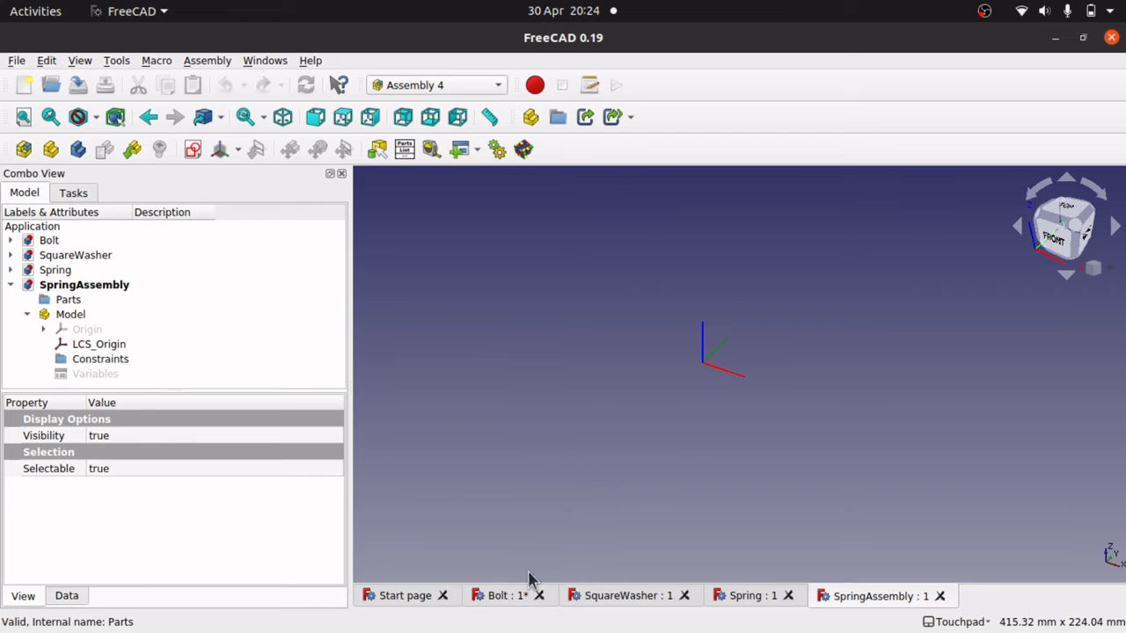
{"action": "left_click", "coordinate": [490, 595]}
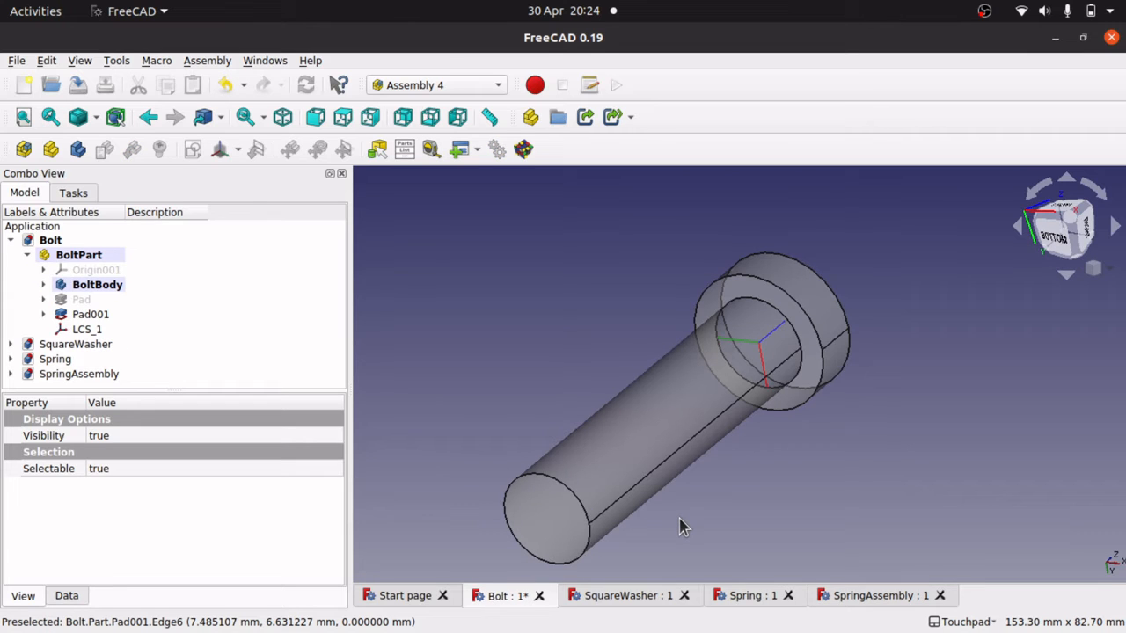
{"action": "left_click", "coordinate": [854, 602]}
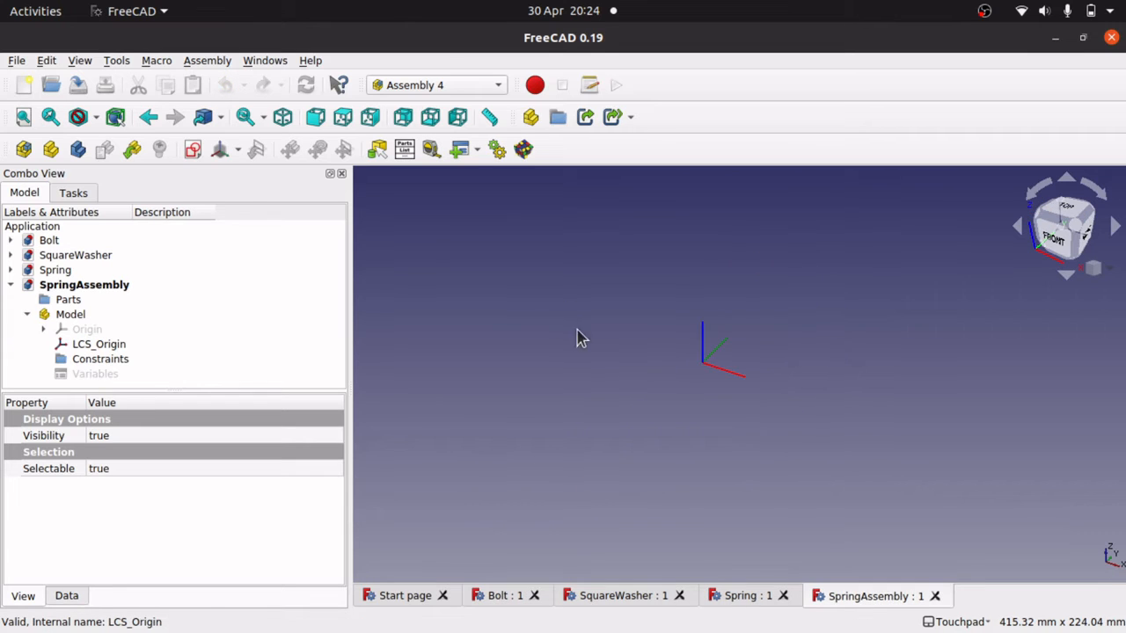
Insert a link to SquareWasherPart into the SpringAssembly model under the name SquareWasher_SquareWasherPart.
{"action": "left_click", "coordinate": [722, 350]}
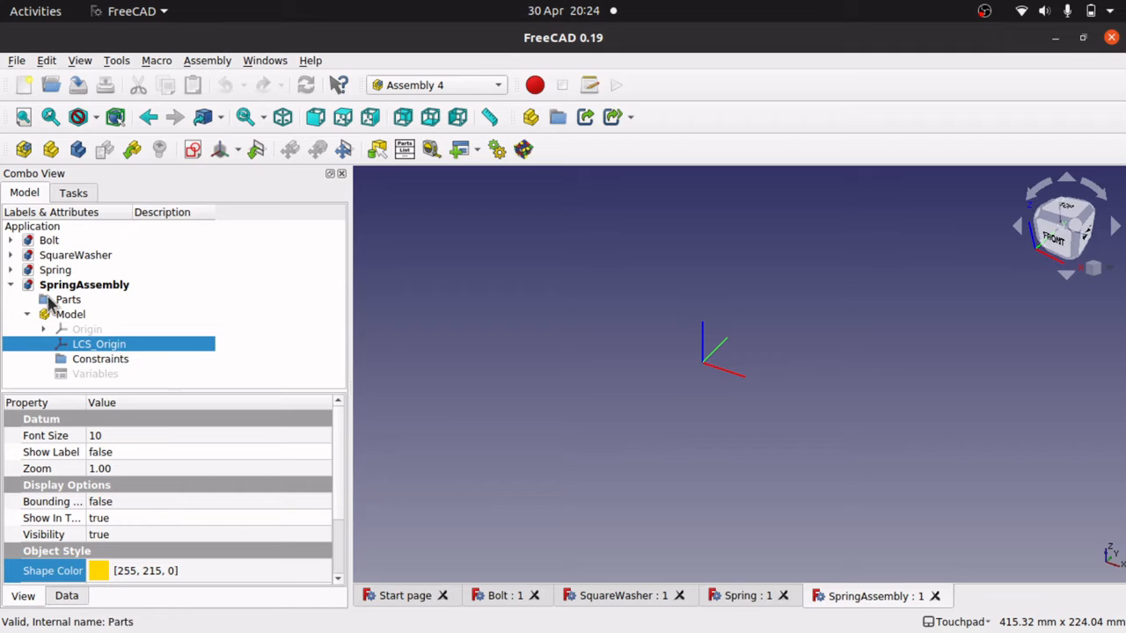
{"action": "left_click", "coordinate": [79, 320]}
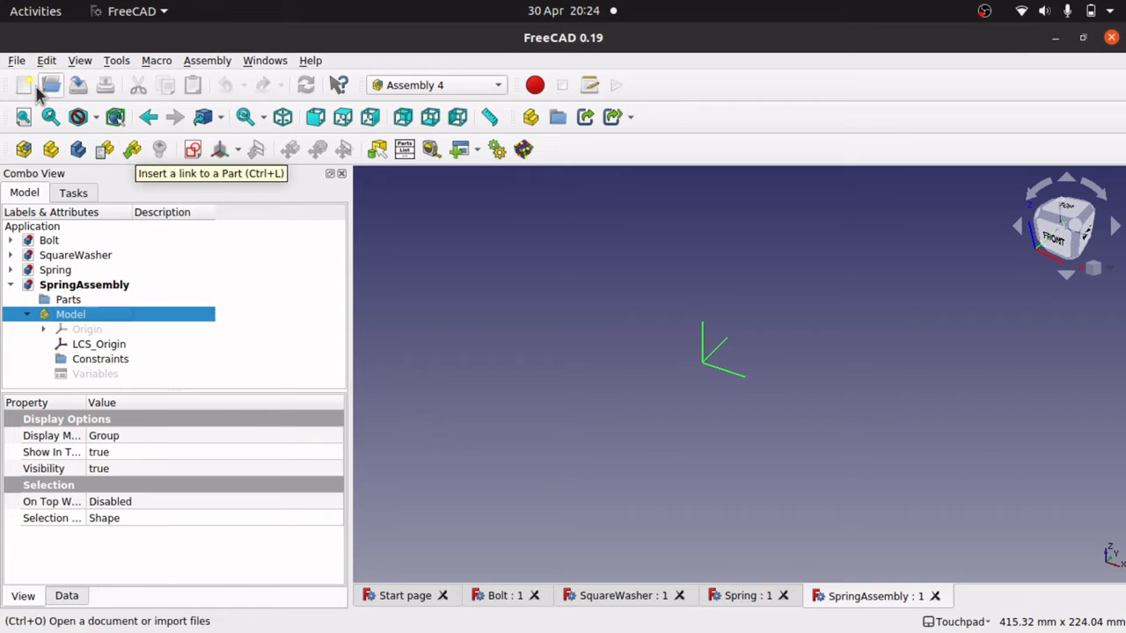
{"action": "left_click", "coordinate": [204, 61]}
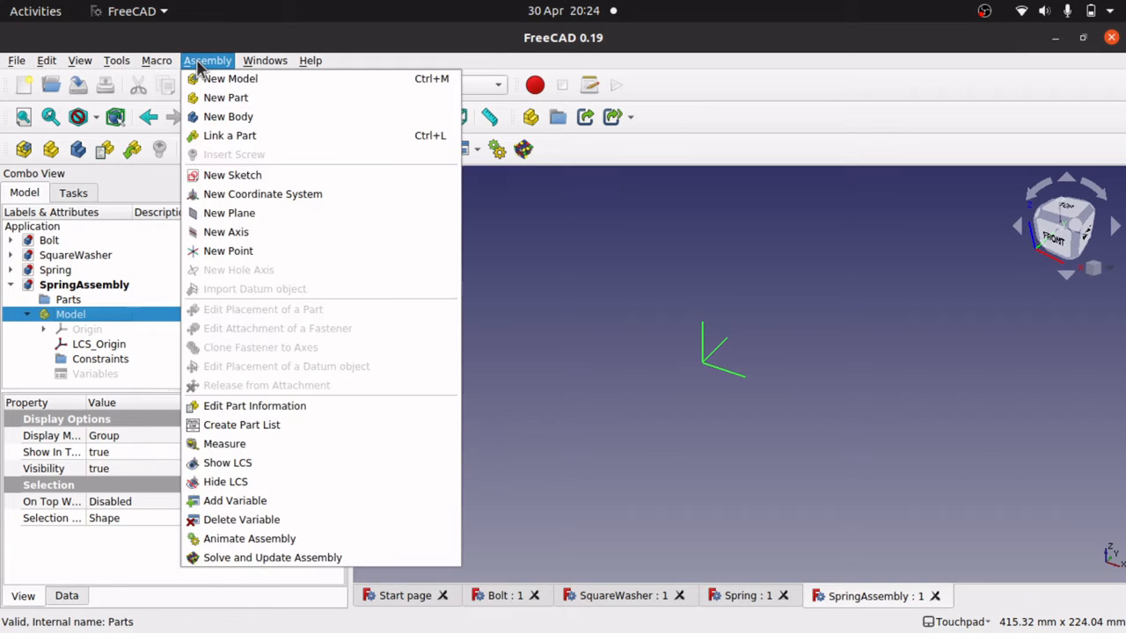
{"action": "left_click", "coordinate": [236, 135]}
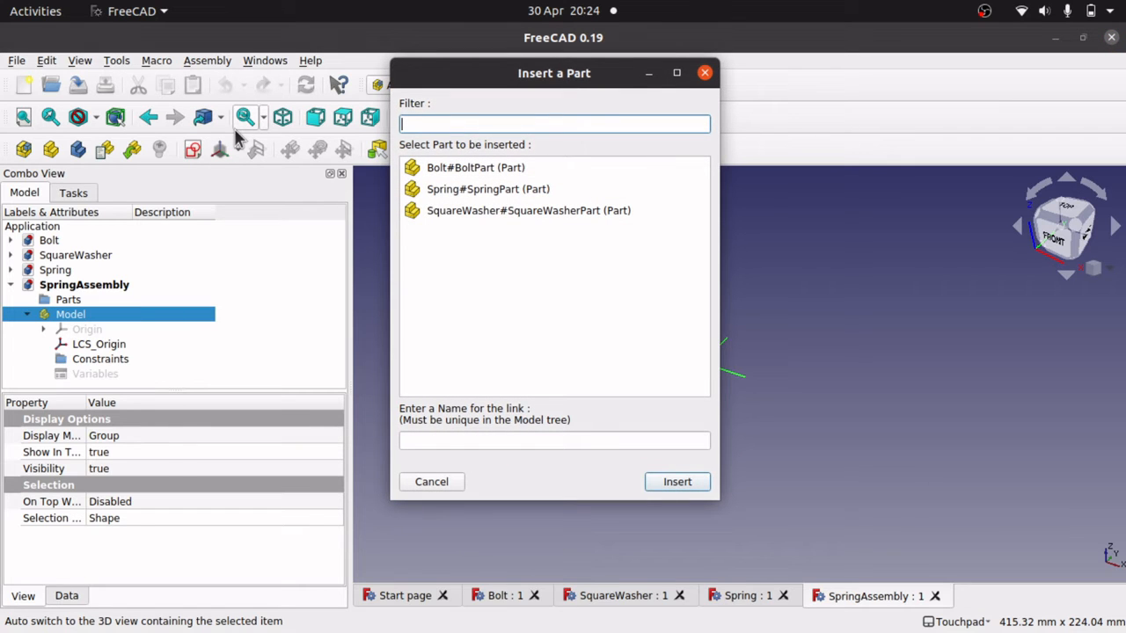
{"action": "left_click", "coordinate": [520, 211]}
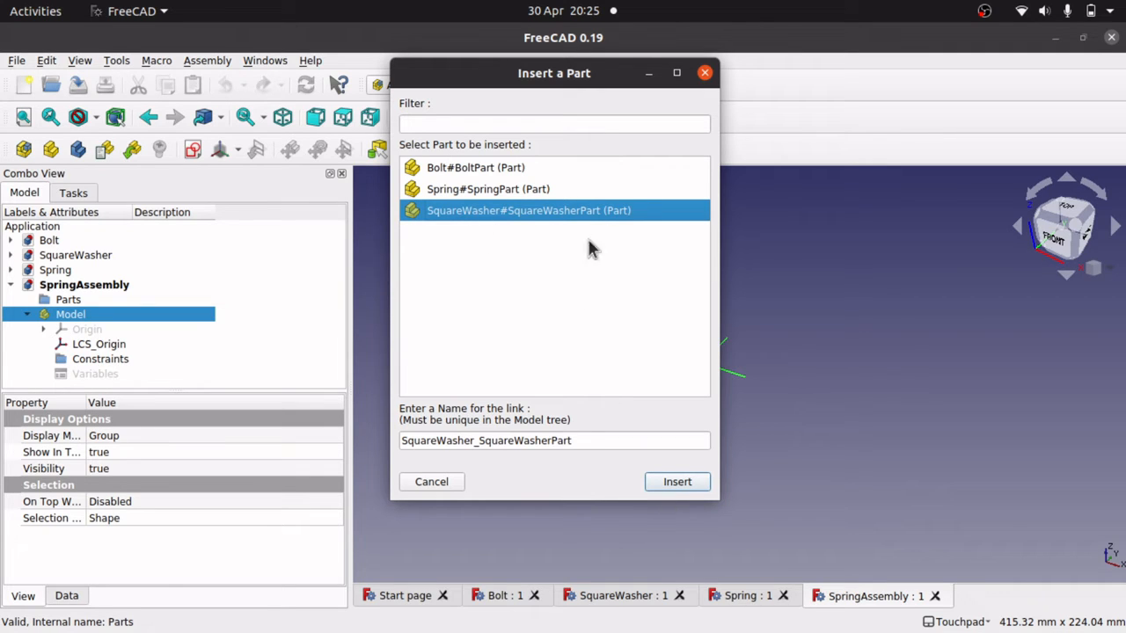
{"action": "left_click", "coordinate": [661, 485]}
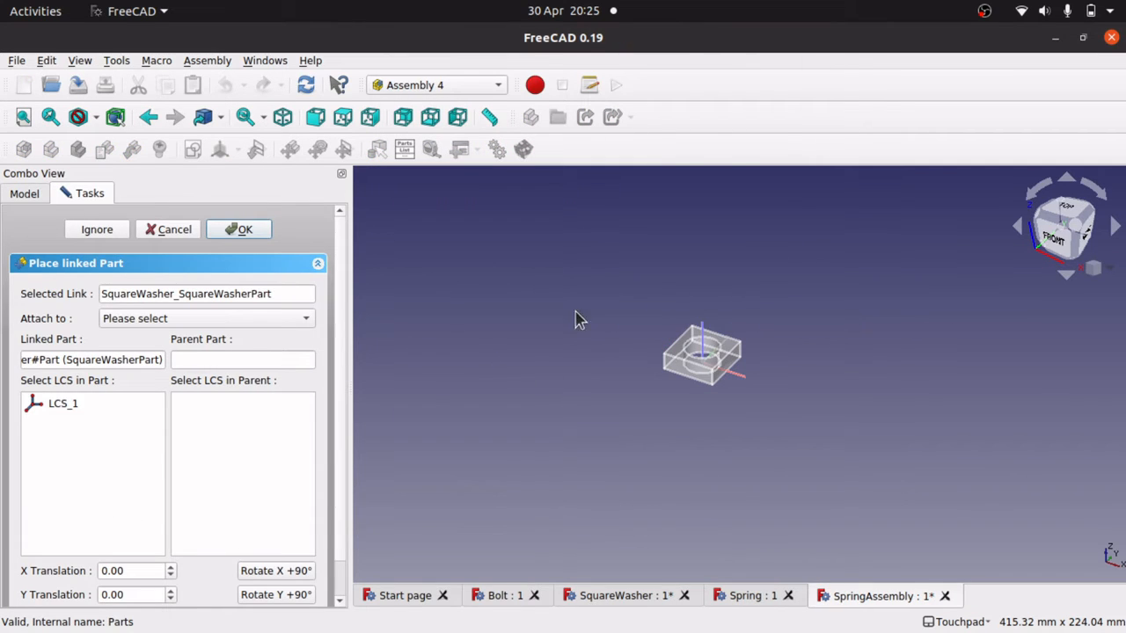
Attach the linked square washer to the Parent Assembly, matching its LCS_1 with LCS_Origin.
{"action": "mouse_move", "coordinate": [728, 407]}
{"action": "left_mouse_down", "text": "alt"}
{"action": "mouse_move", "coordinate": [733, 313]}
{"action": "mouse_move", "coordinate": [727, 407]}
{"action": "left_mouse_up", "text": "alt"}
{"action": "scroll", "coordinate": [728, 407], "scroll_direction": "up", "scroll_amount": 10}
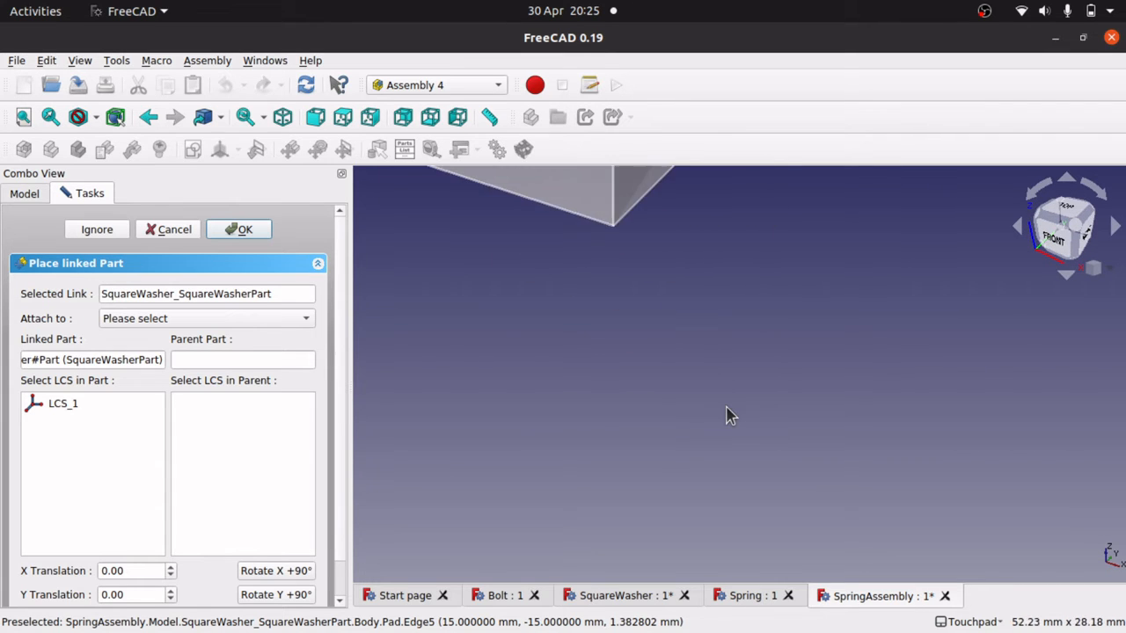
{"action": "scroll", "coordinate": [729, 415], "scroll_direction": "down", "scroll_amount": 5}
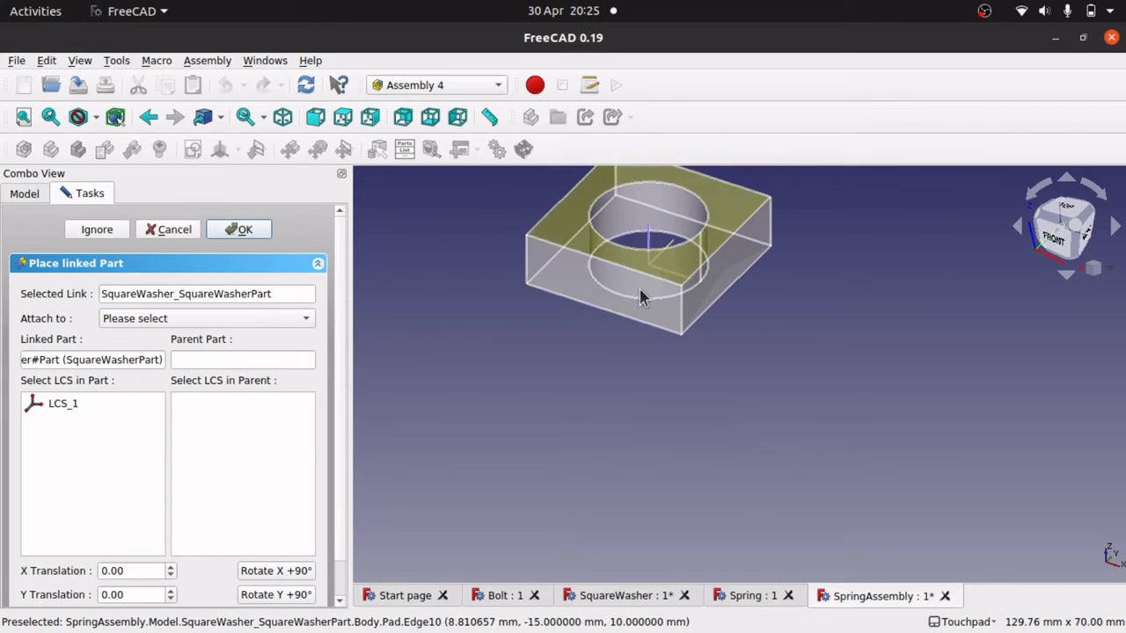
{"action": "left_click_drag", "start_coordinate": [642, 294], "coordinate": [668, 343], "text": "alt"}
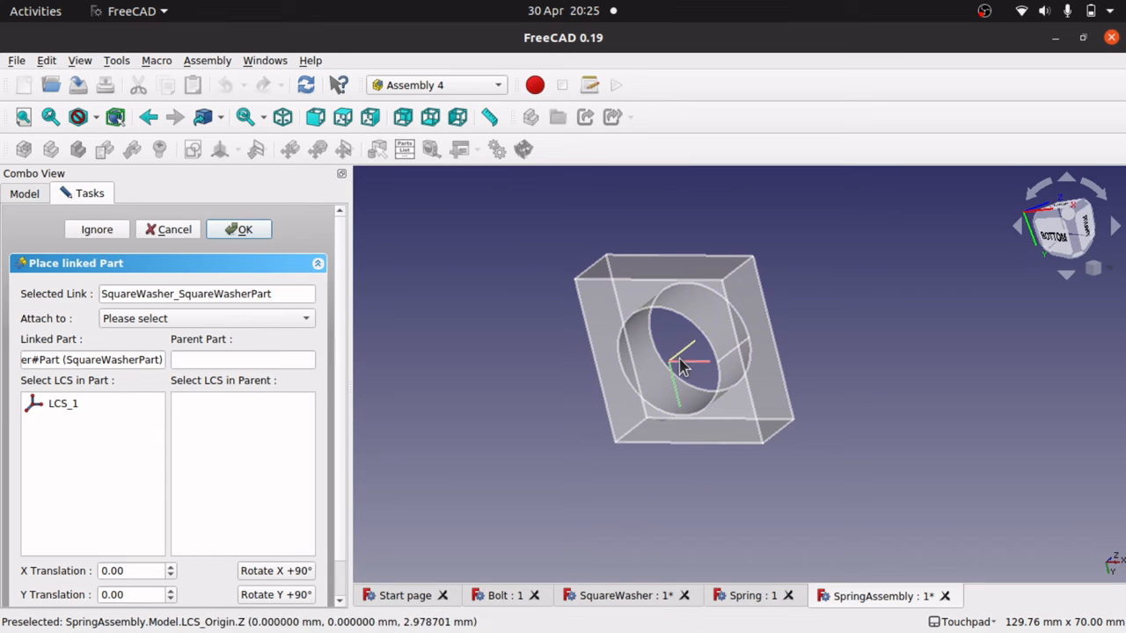
{"action": "left_click_drag", "start_coordinate": [666, 226], "coordinate": [370, 280], "text": "alt"}
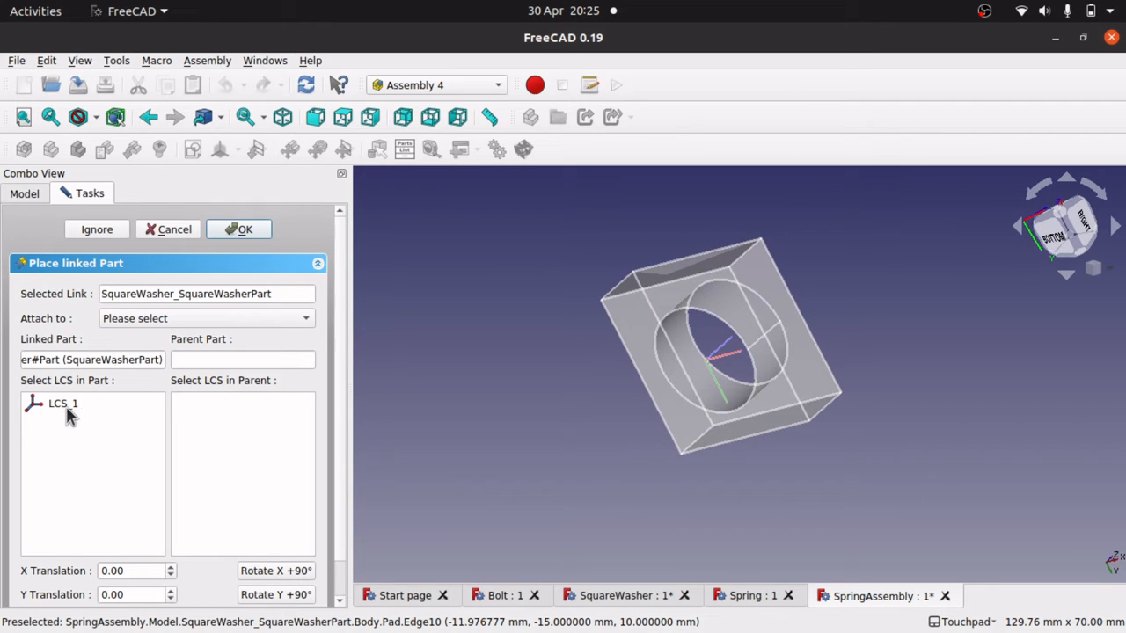
{"action": "left_click", "coordinate": [201, 320]}
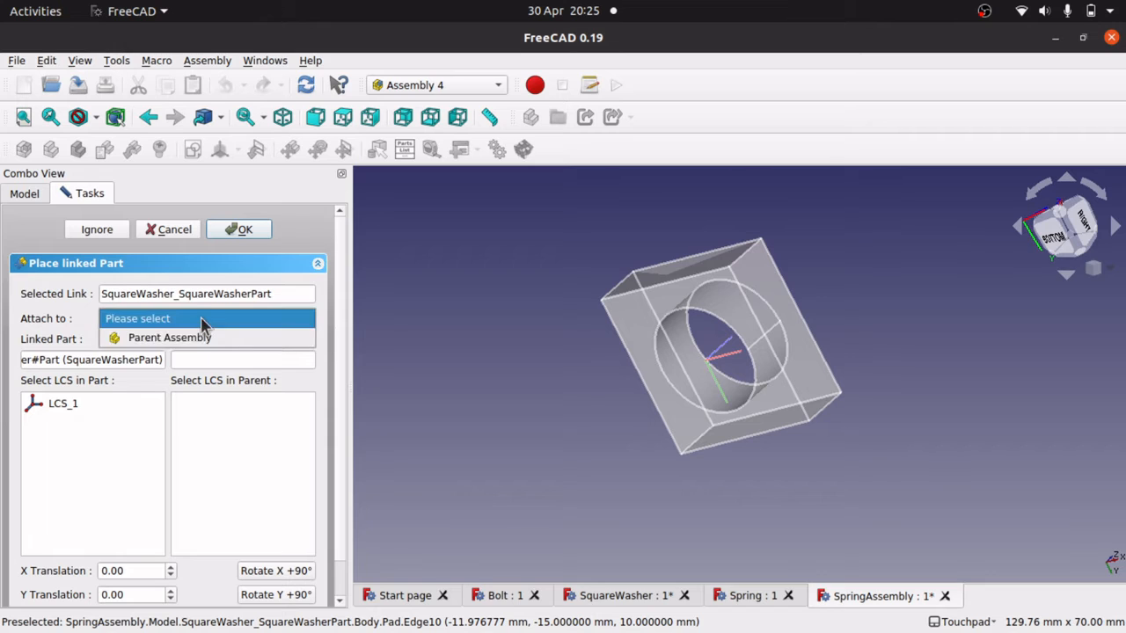
{"action": "left_click", "coordinate": [195, 343]}
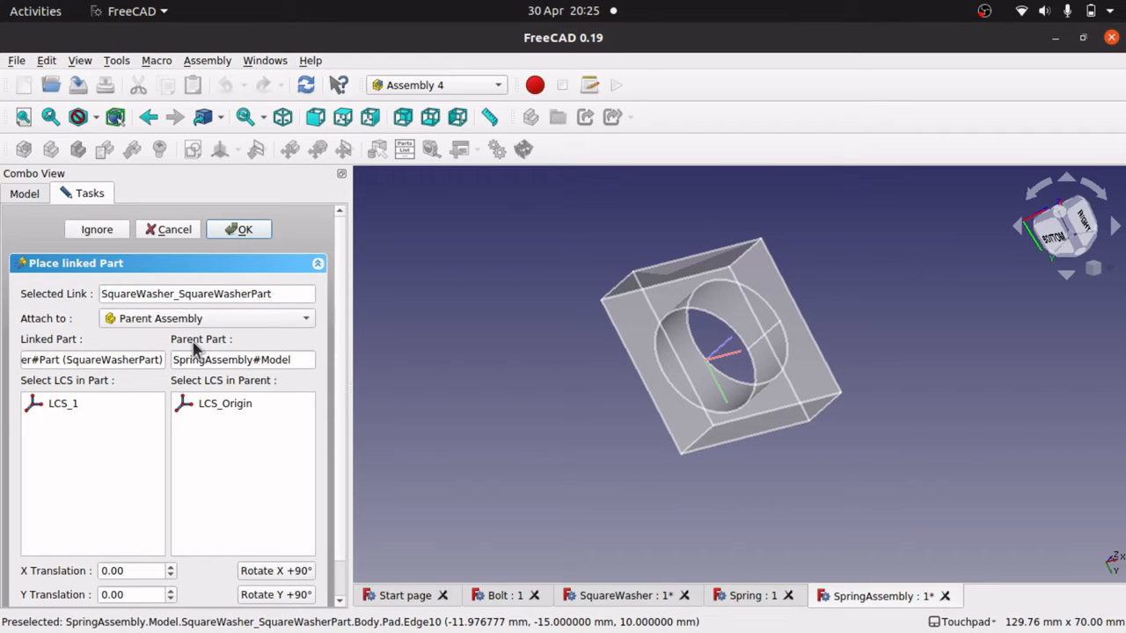
{"action": "left_click", "coordinate": [66, 405]}
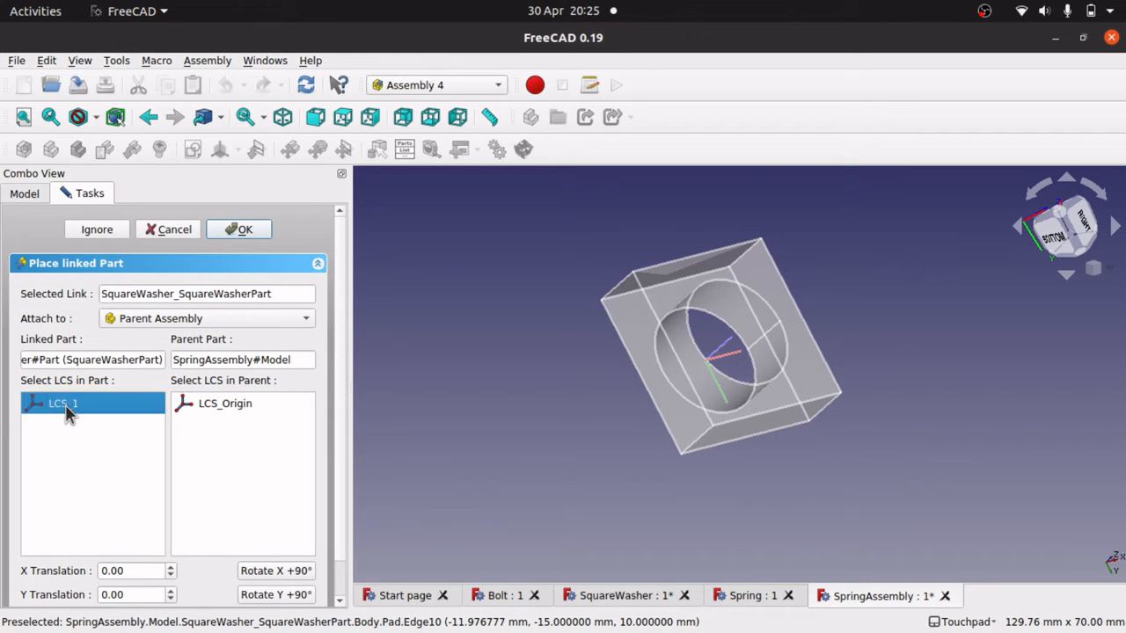
{"action": "left_click", "coordinate": [222, 407]}
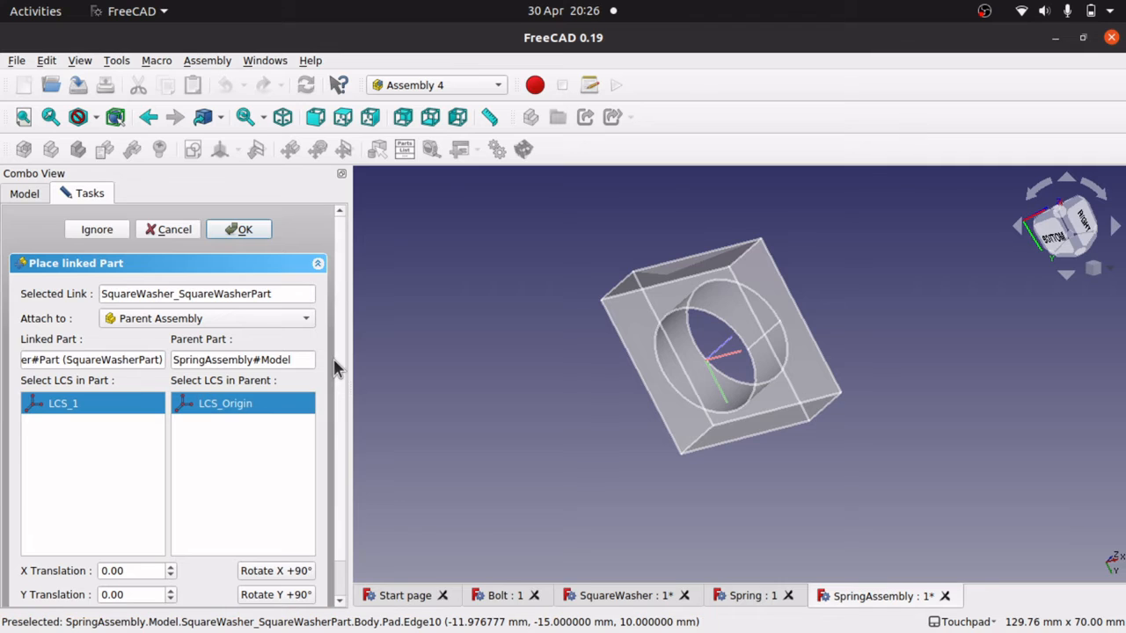
Rotate the linked square washer about its X and Y axes in 90° increments and accept its placement.
{"action": "scroll", "coordinate": [340, 433], "scroll_direction": "down", "scroll_amount": 2}
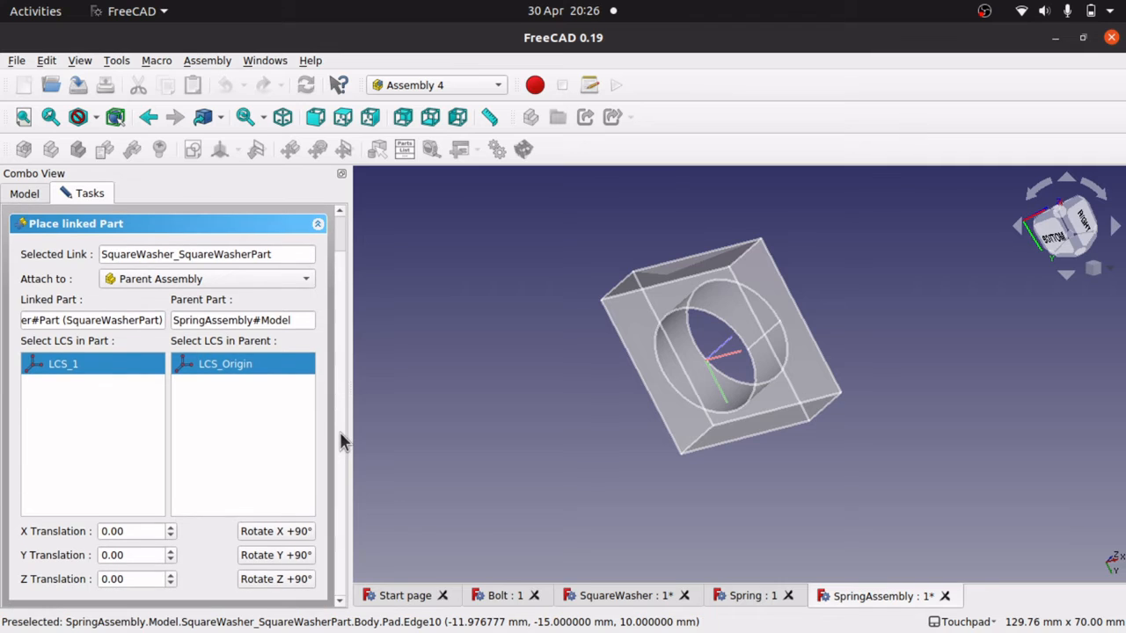
{"action": "left_click", "coordinate": [278, 532]}
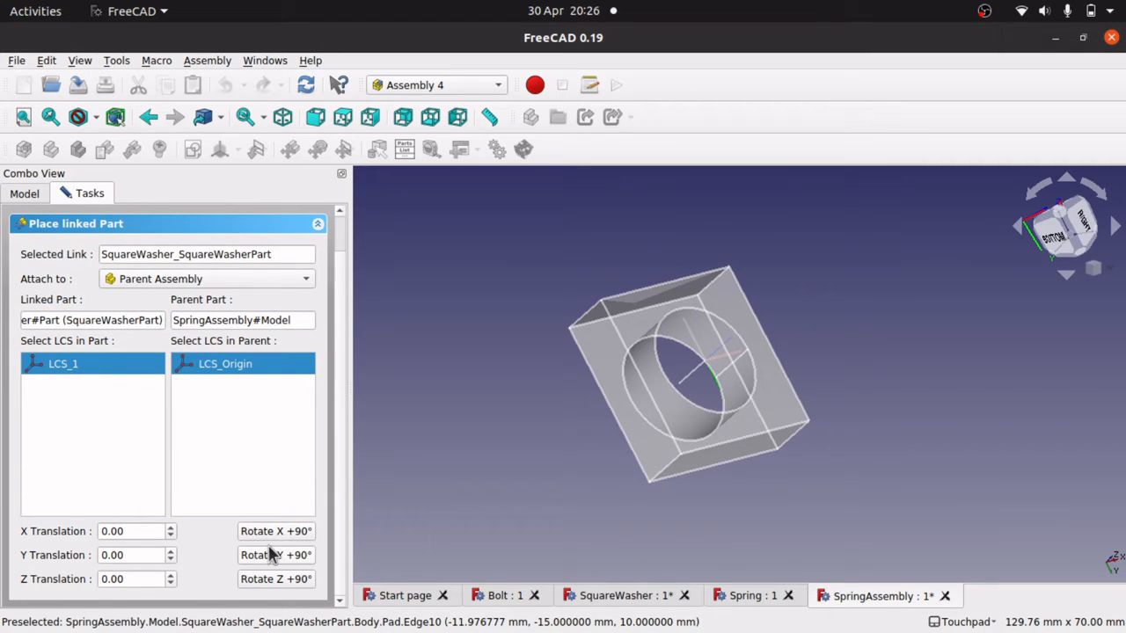
{"action": "left_click", "coordinate": [275, 555]}
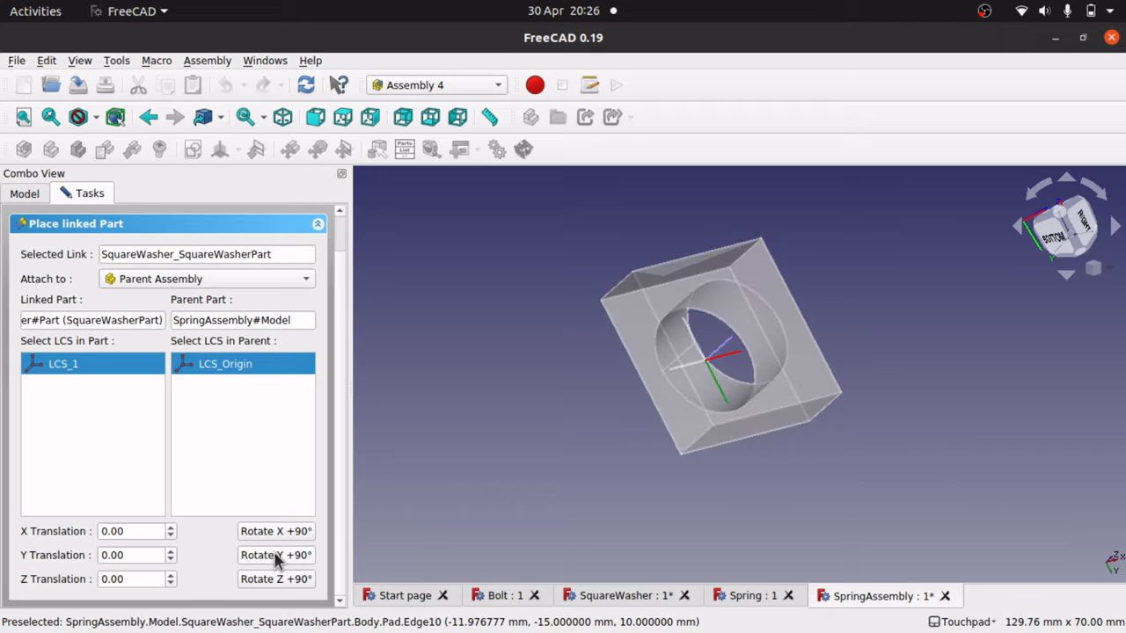
{"action": "left_click", "coordinate": [275, 532]}
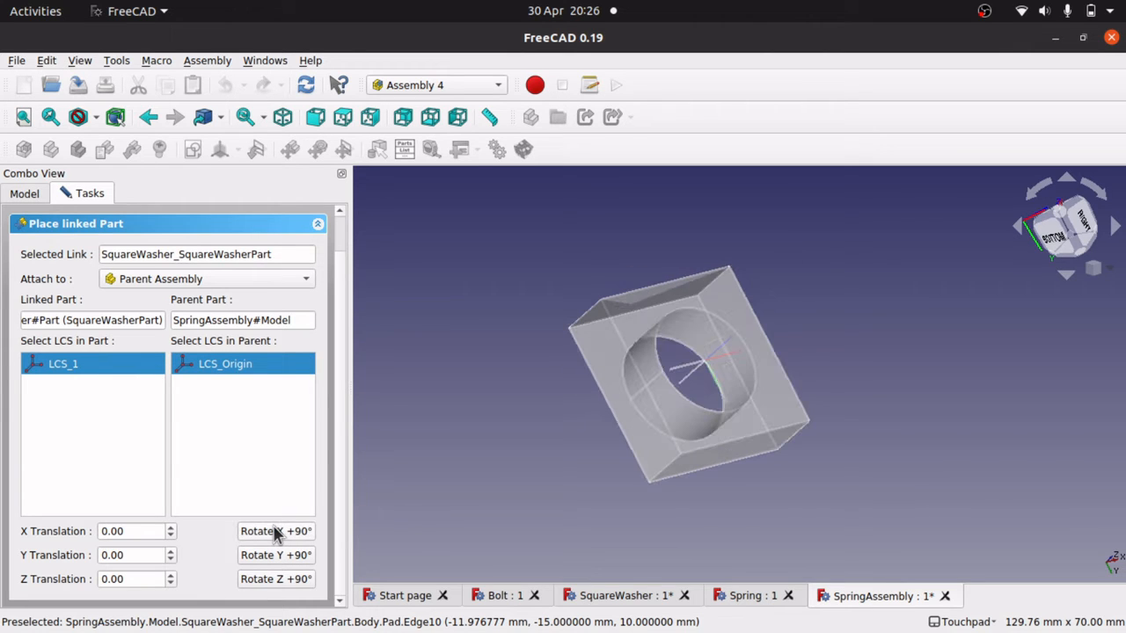
{"action": "left_click_drag", "start_coordinate": [667, 362], "coordinate": [470, 411], "text": "alt"}
{"action": "left_click", "coordinate": [280, 531]}
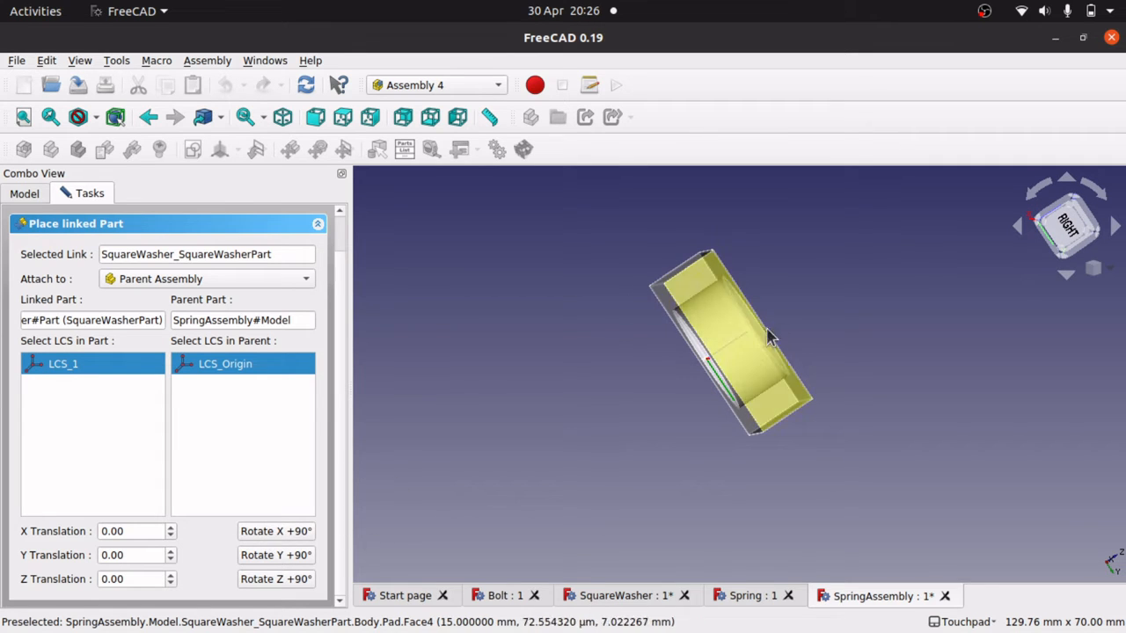
{"action": "left_click_drag", "start_coordinate": [764, 329], "coordinate": [648, 377], "text": "alt"}
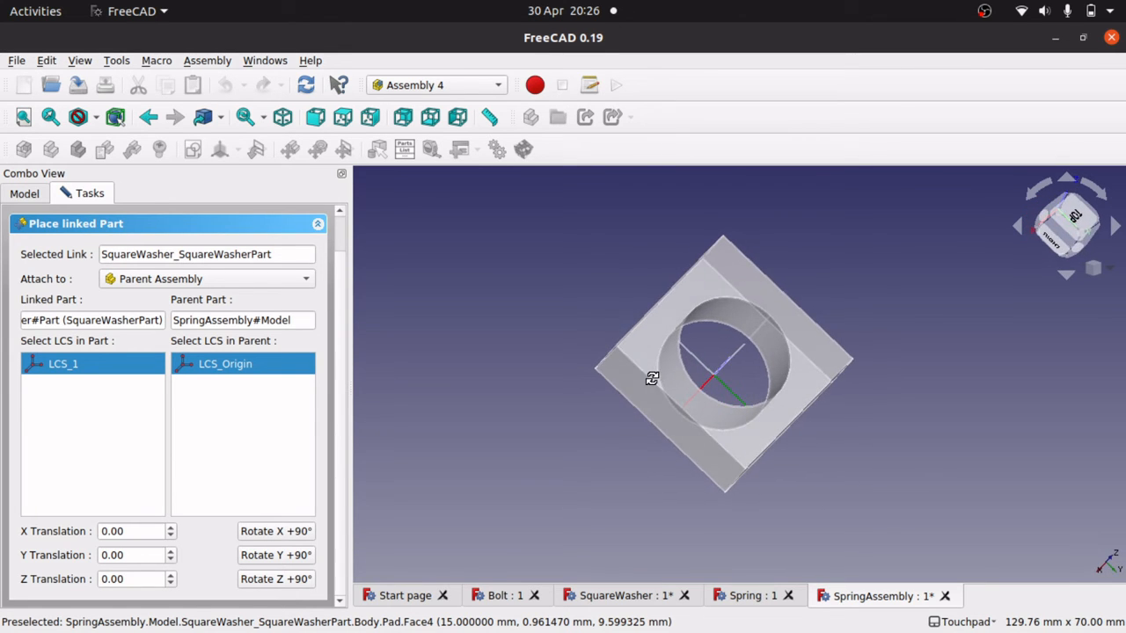
{"action": "scroll", "coordinate": [336, 416], "scroll_direction": "up", "scroll_amount": 2}
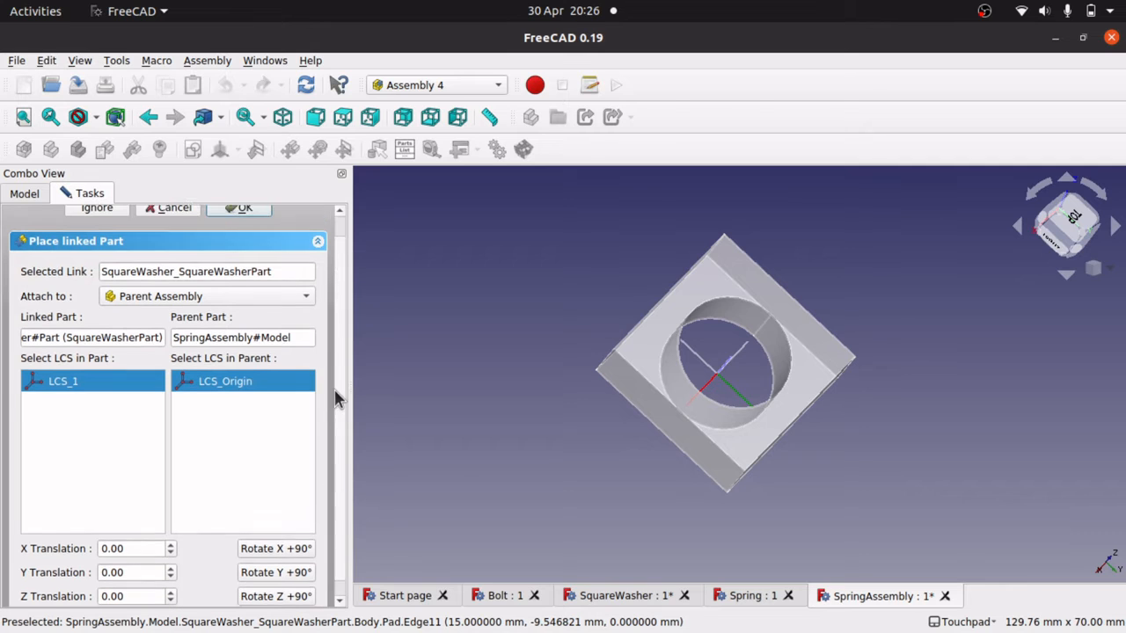
{"action": "left_click", "coordinate": [241, 229]}
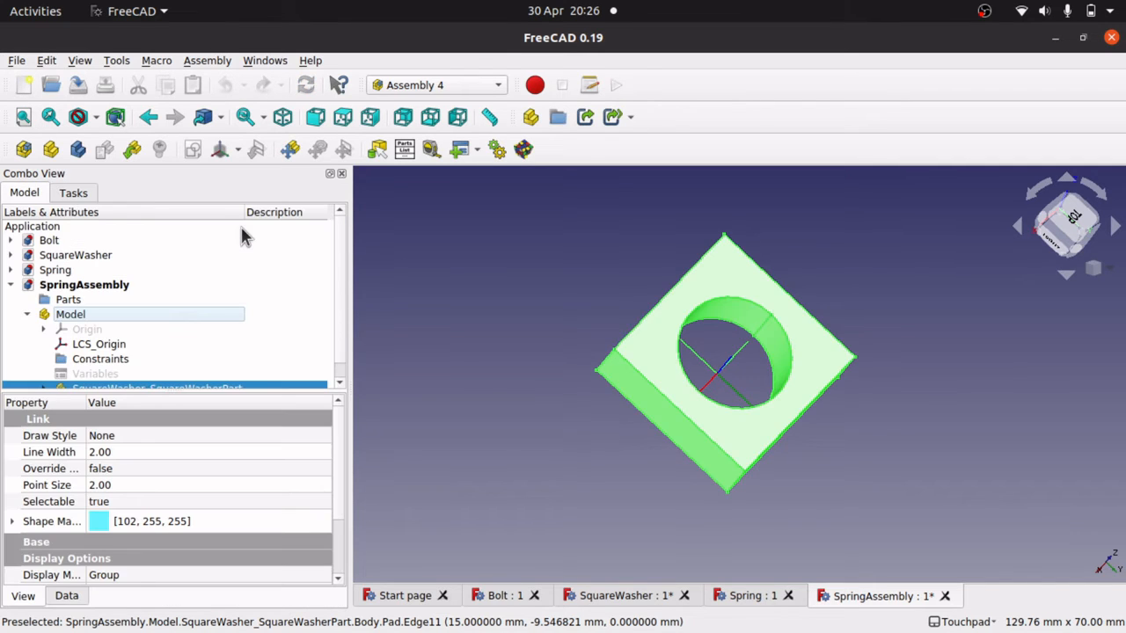
Clear the square washer selection and save SpringAssembly together with its dependent files.
{"action": "left_click_drag", "start_coordinate": [686, 346], "coordinate": [631, 349], "text": "alt"}
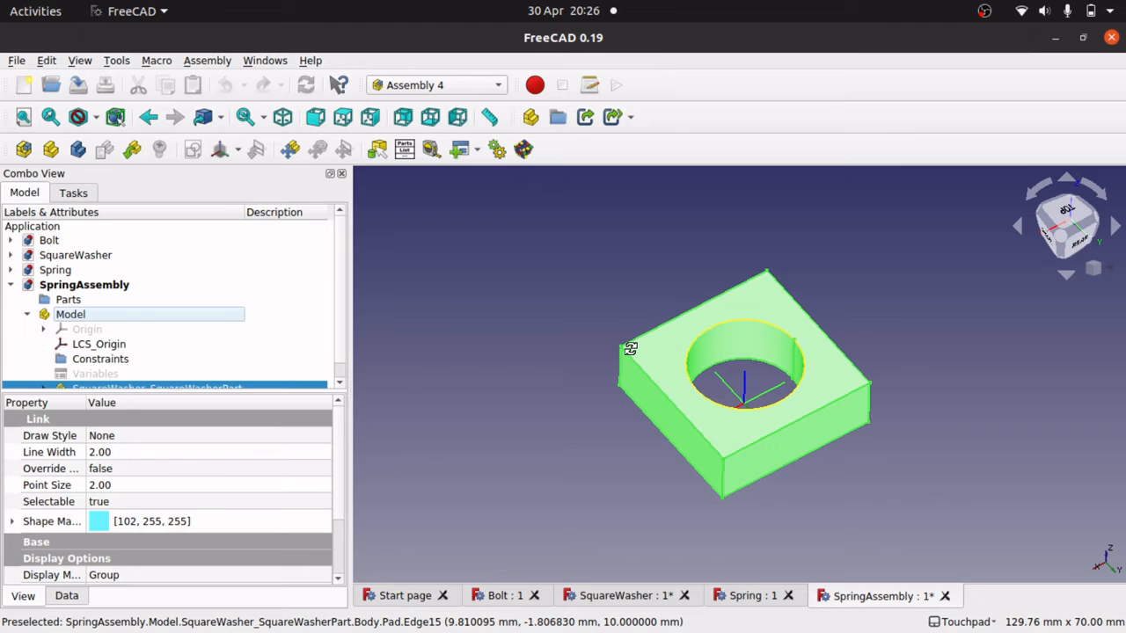
{"action": "left_click_drag", "start_coordinate": [631, 349], "coordinate": [629, 342], "text": "alt"}
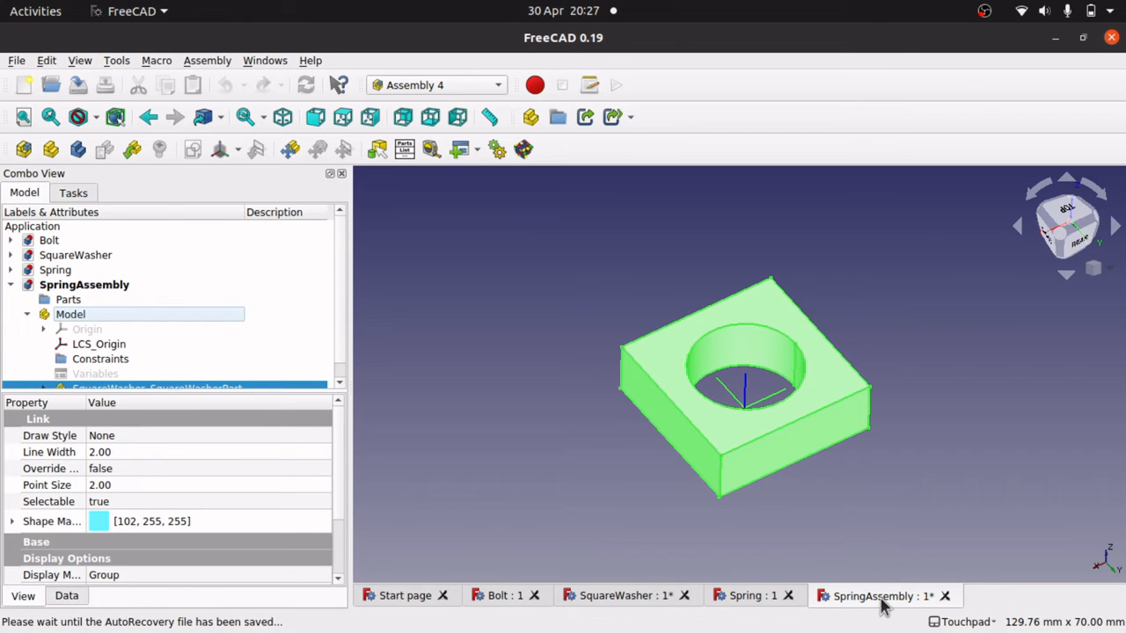
{"action": "left_click", "coordinate": [542, 394]}
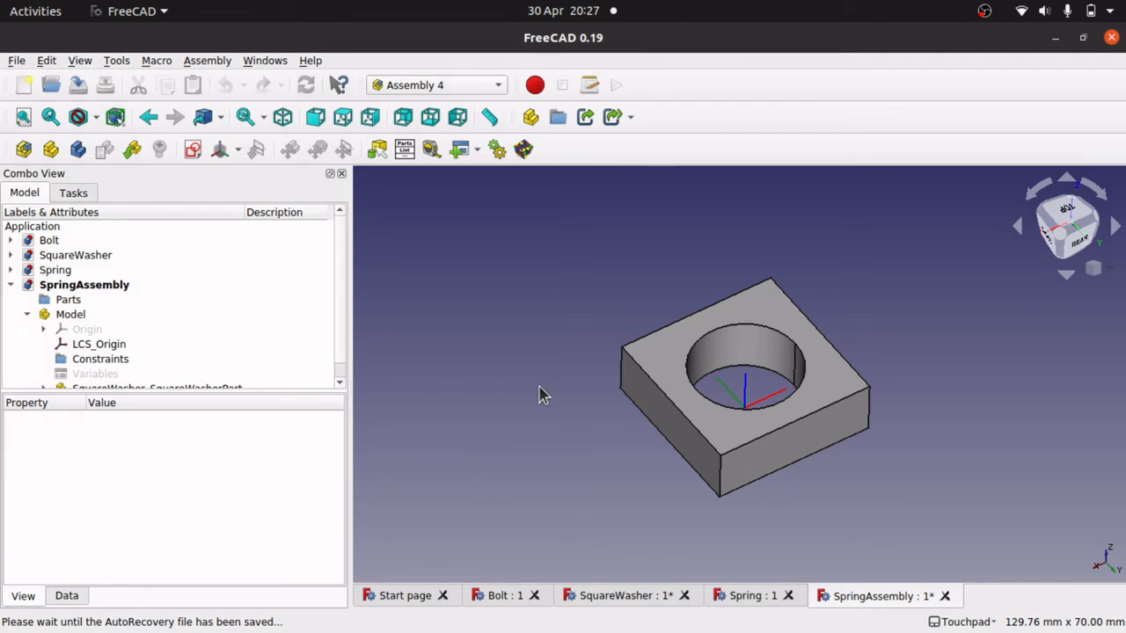
{"action": "key", "text": "ctrl+s"}
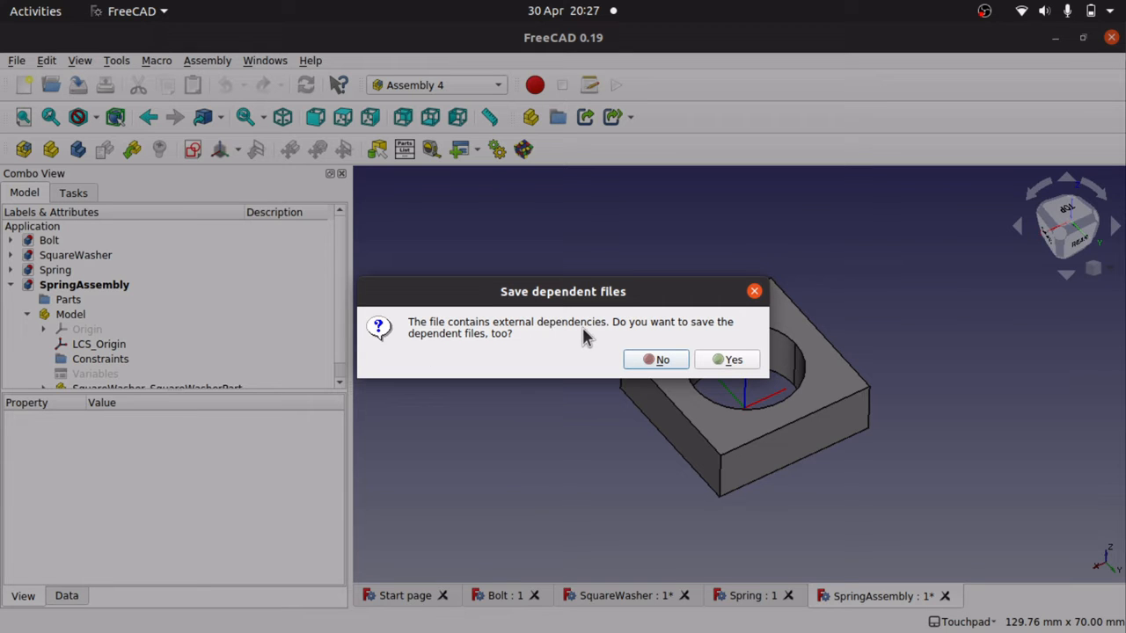
{"action": "left_click", "coordinate": [743, 360]}
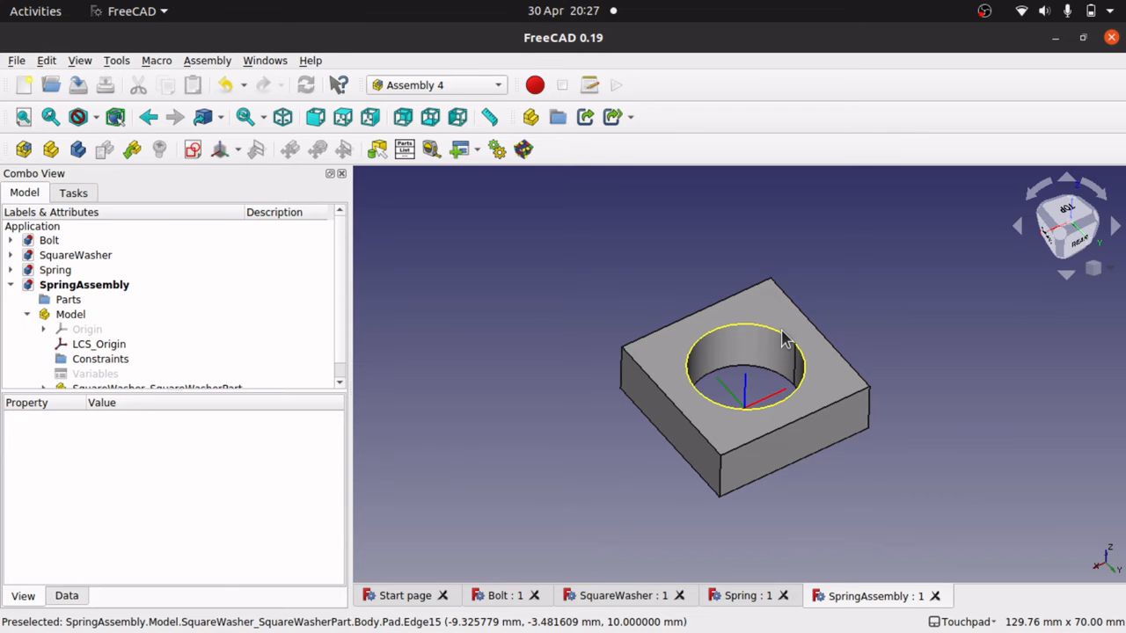
In the Spring document, add a new coordinate system named LCS_SquareWasher to SpringPart.
{"action": "left_click", "coordinate": [747, 596]}
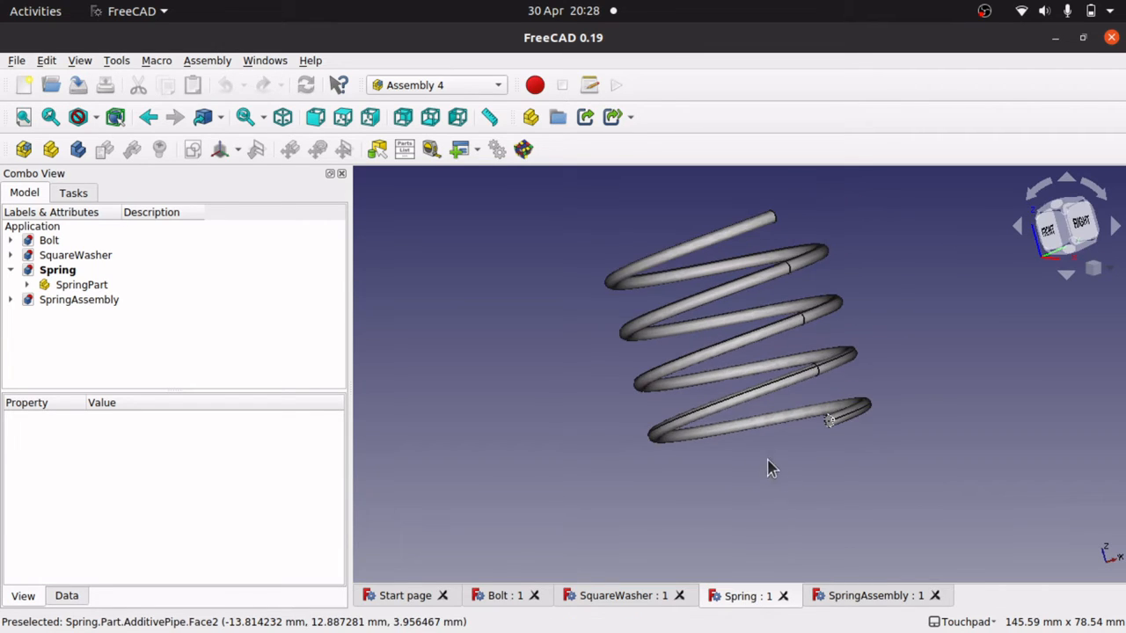
{"action": "mouse_move", "coordinate": [770, 444]}
{"action": "left_mouse_down", "text": "alt"}
{"action": "mouse_move", "coordinate": [746, 294]}
{"action": "mouse_move", "coordinate": [762, 467]}
{"action": "mouse_move", "coordinate": [754, 450]}
{"action": "left_mouse_up", "text": "alt"}
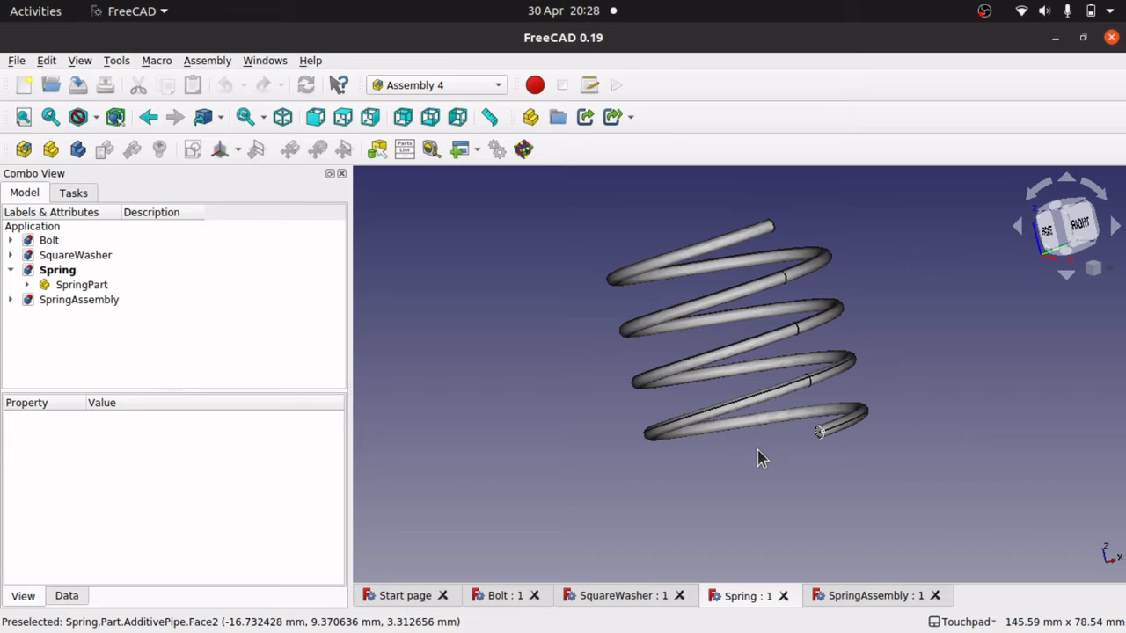
{"action": "left_click_drag", "start_coordinate": [761, 458], "coordinate": [848, 440], "text": "alt"}
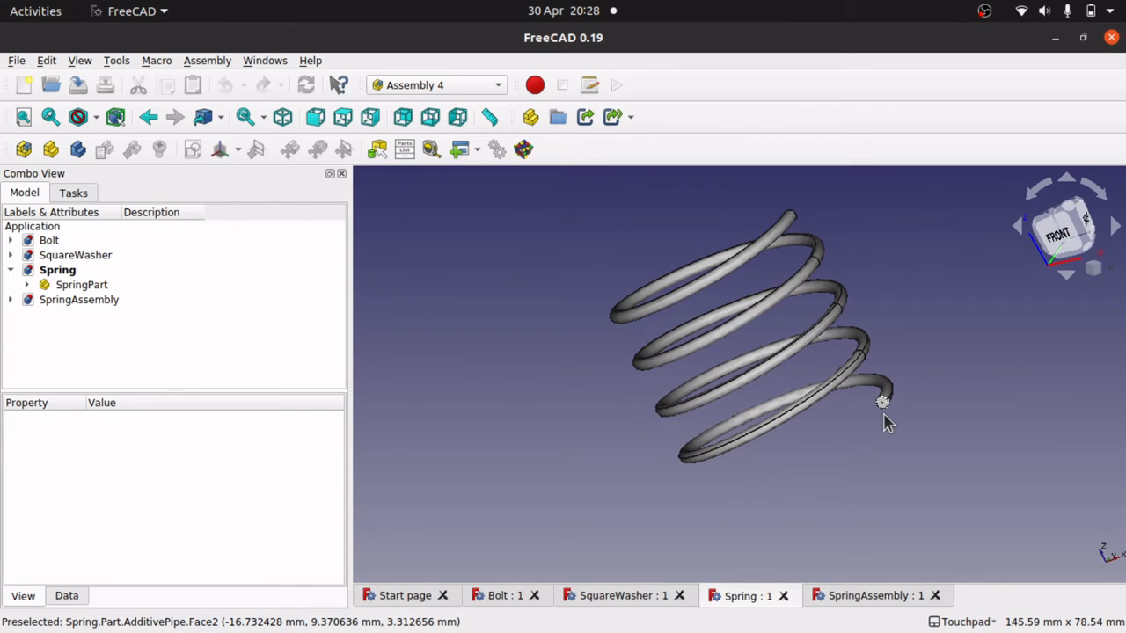
{"action": "scroll", "coordinate": [884, 422], "scroll_direction": "up", "scroll_amount": 10}
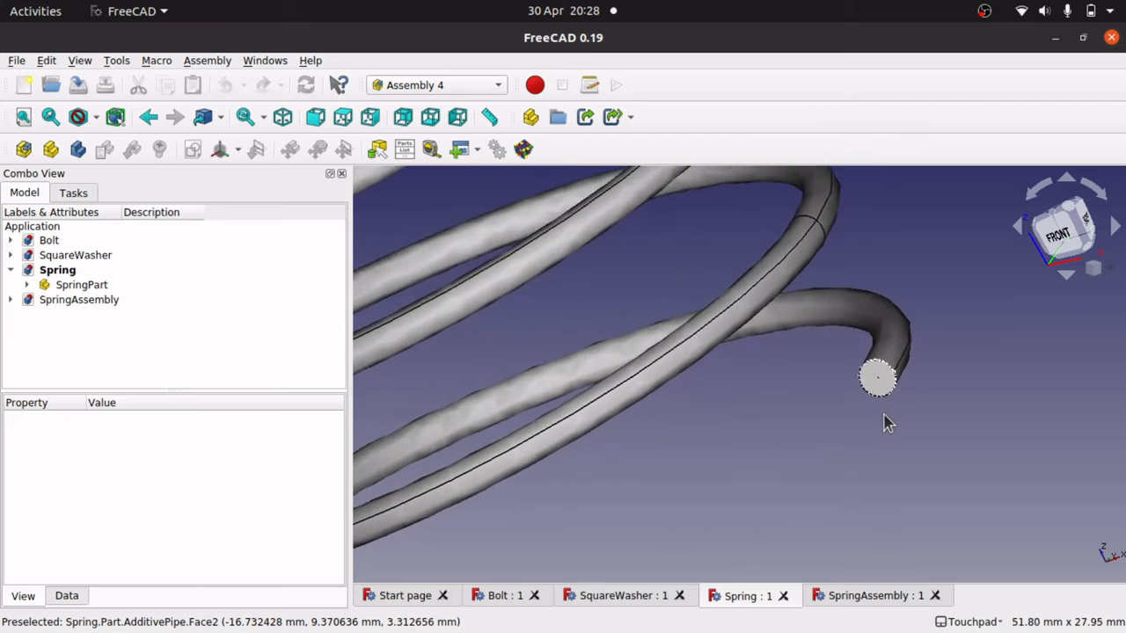
{"action": "scroll", "coordinate": [884, 422], "scroll_direction": "up", "scroll_amount": 8}
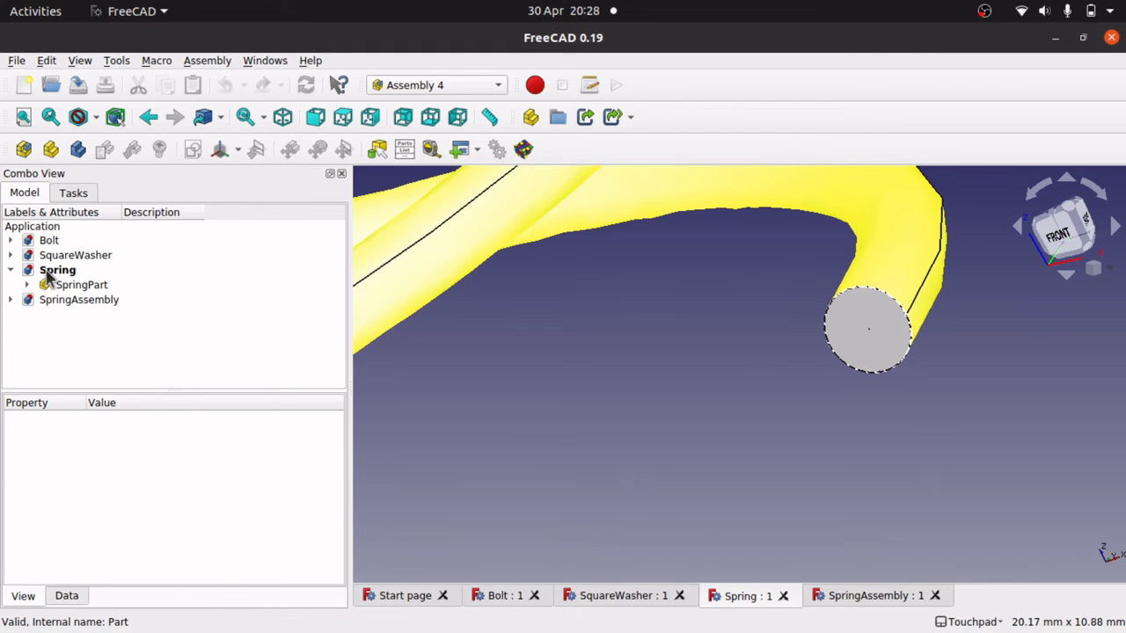
{"action": "left_click", "coordinate": [85, 287]}
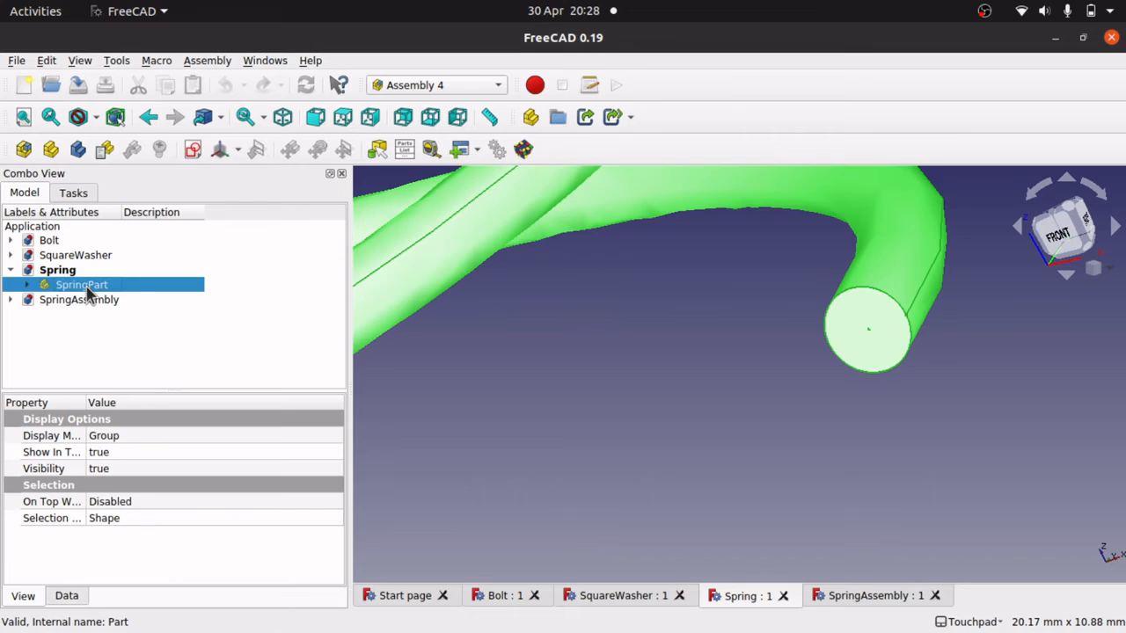
{"action": "left_click", "coordinate": [236, 152]}
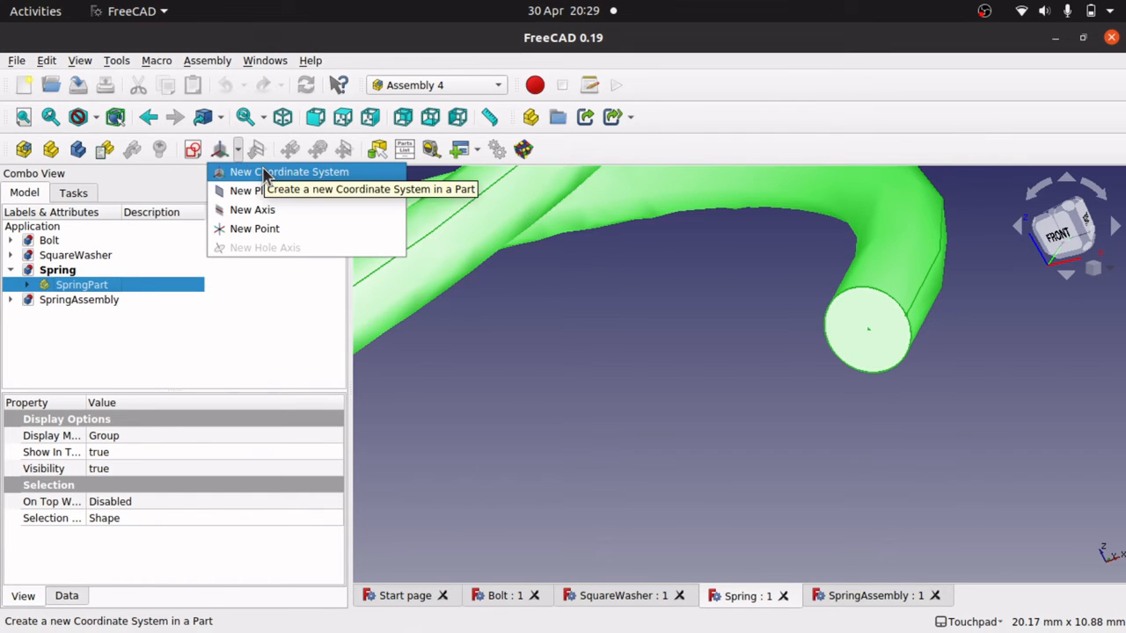
{"action": "left_click", "coordinate": [266, 173]}
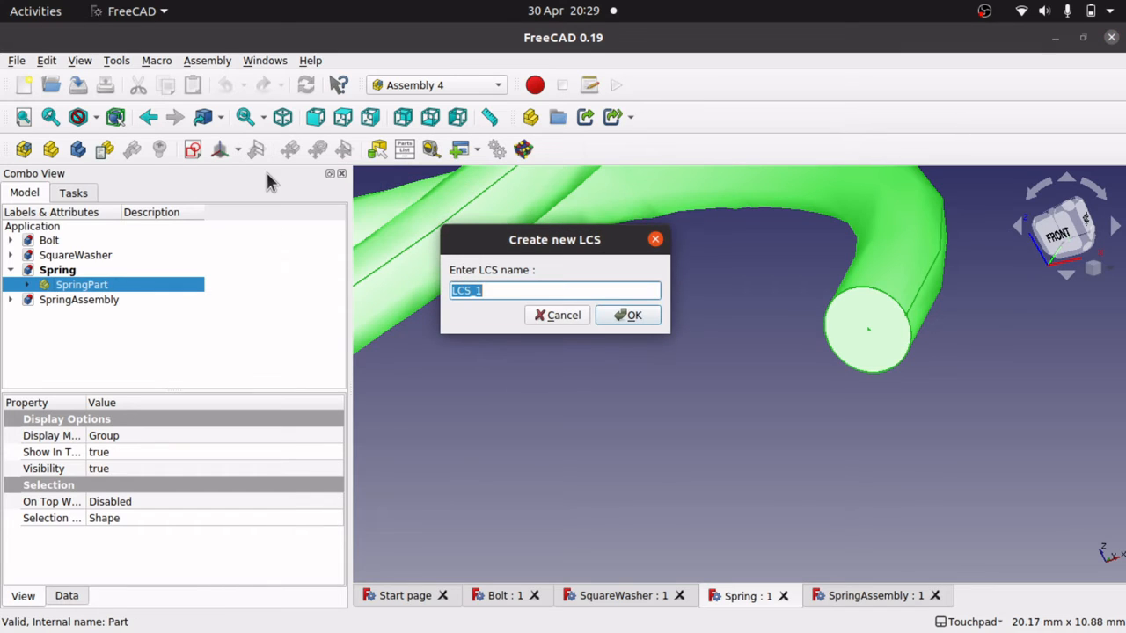
{"action": "left_click", "coordinate": [505, 293]}
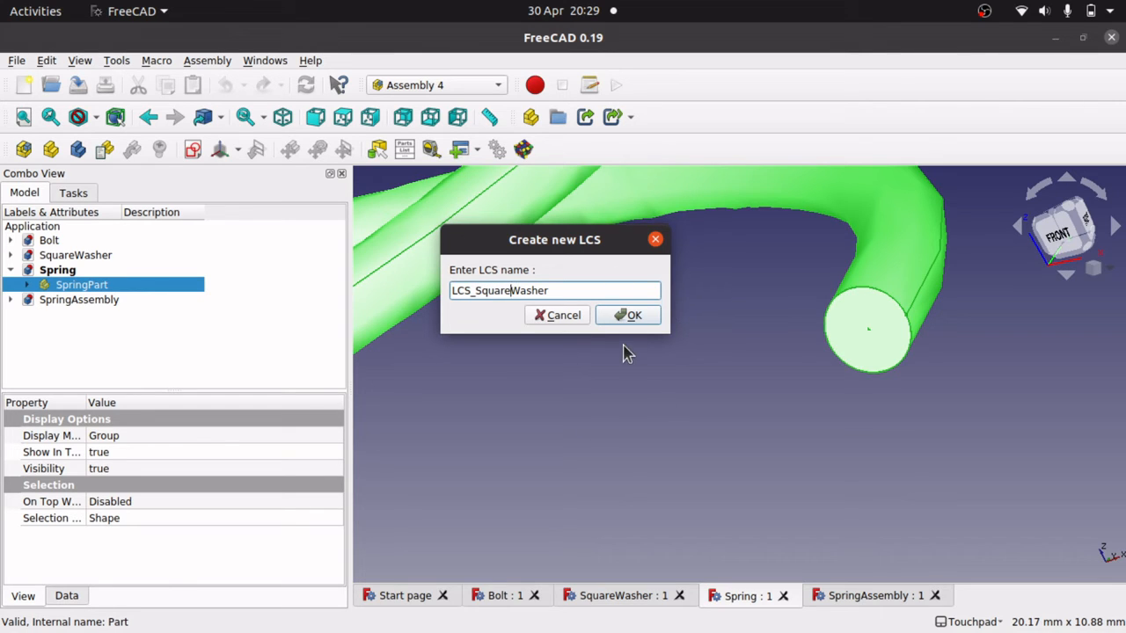
{"action": "left_click", "coordinate": [628, 316]}
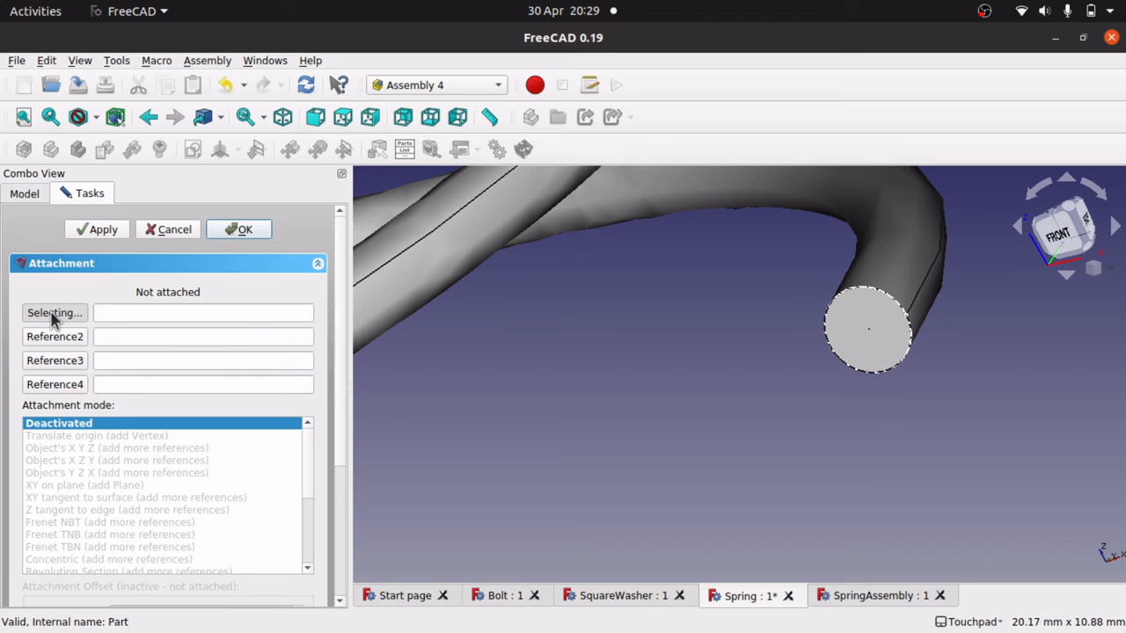
Attach LCS_SquareWasher to the flat end face of the spring's lowest coil in Inertial CS mode and save the Spring document.
{"action": "left_click", "coordinate": [865, 333]}
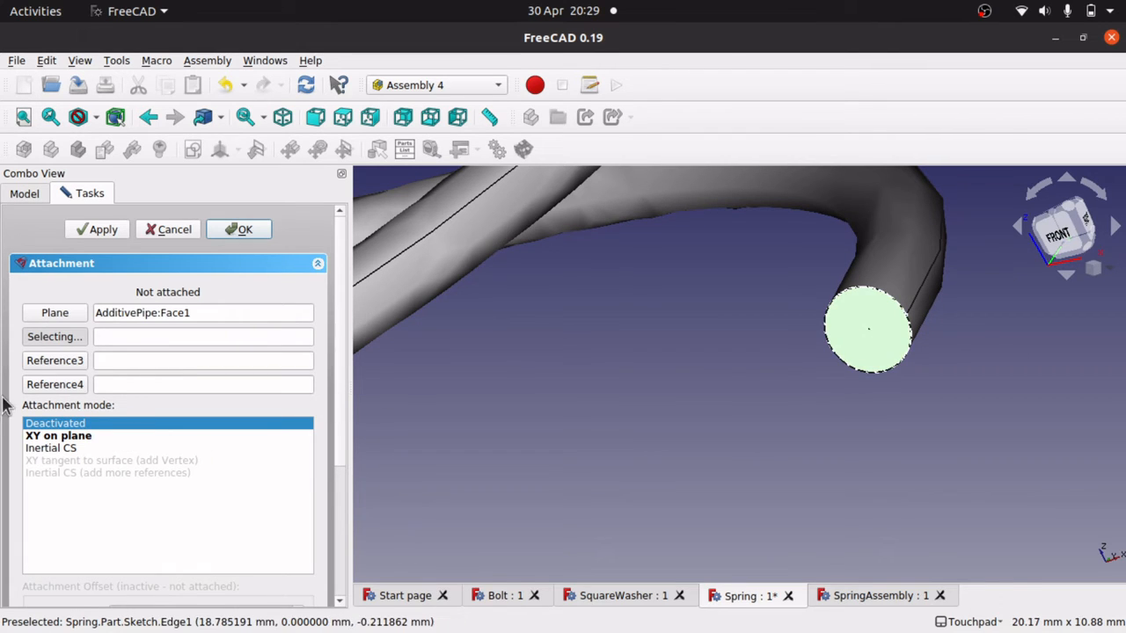
{"action": "left_click", "coordinate": [51, 437]}
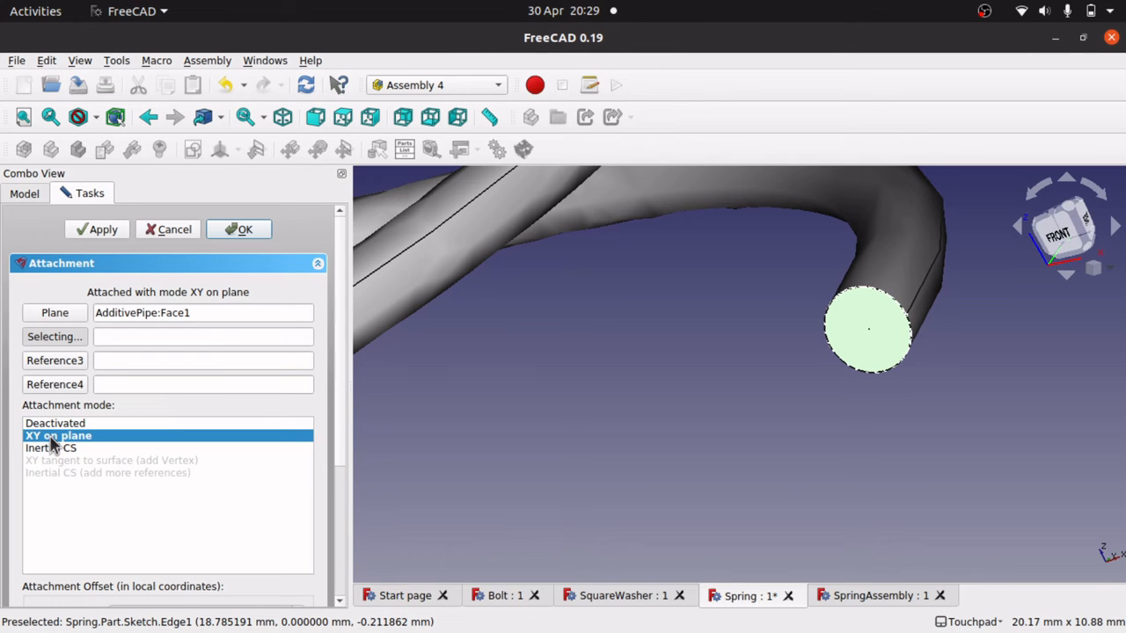
{"action": "left_click", "coordinate": [77, 448]}
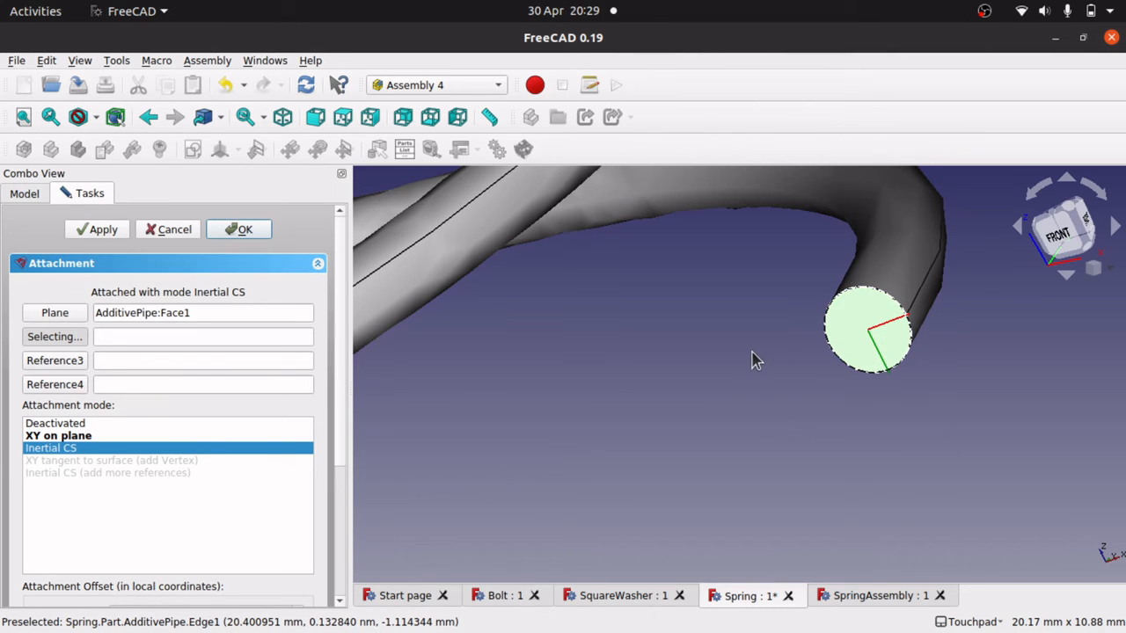
{"action": "left_click_drag", "start_coordinate": [744, 346], "coordinate": [704, 349], "text": "alt"}
{"action": "left_click", "coordinate": [240, 231]}
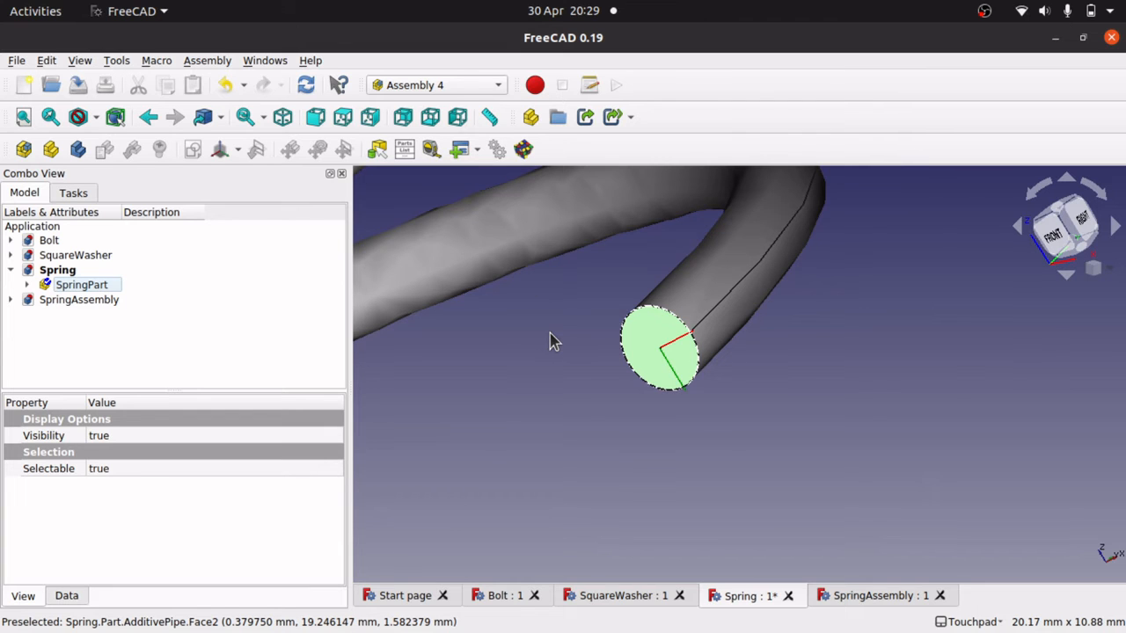
{"action": "scroll", "coordinate": [550, 341], "scroll_direction": "down", "scroll_amount": 5}
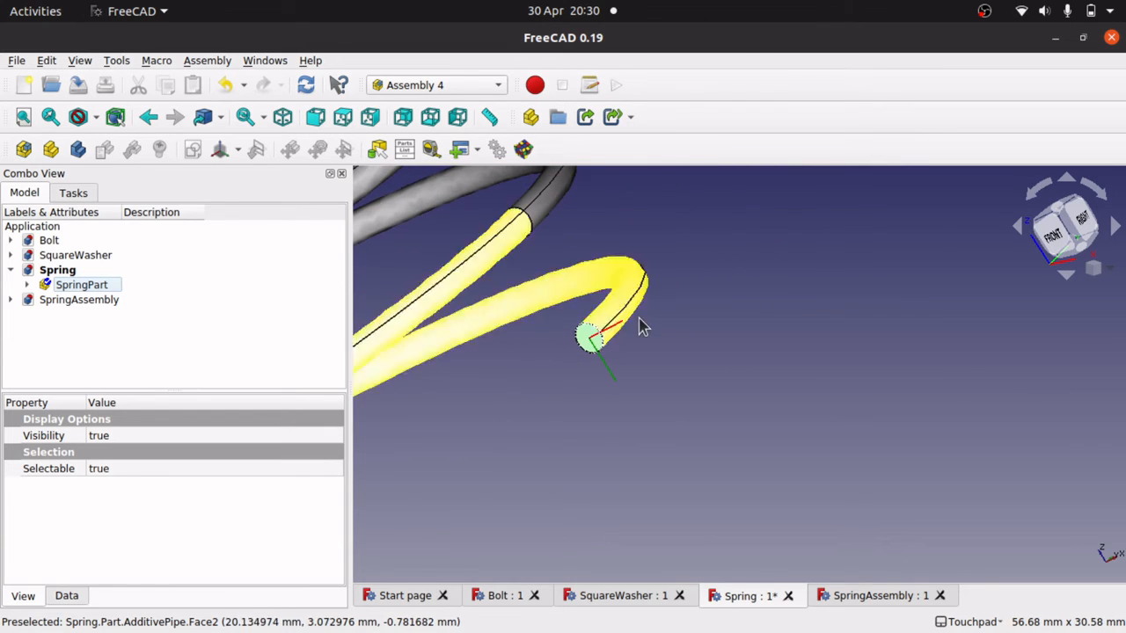
{"action": "left_click", "coordinate": [605, 369]}
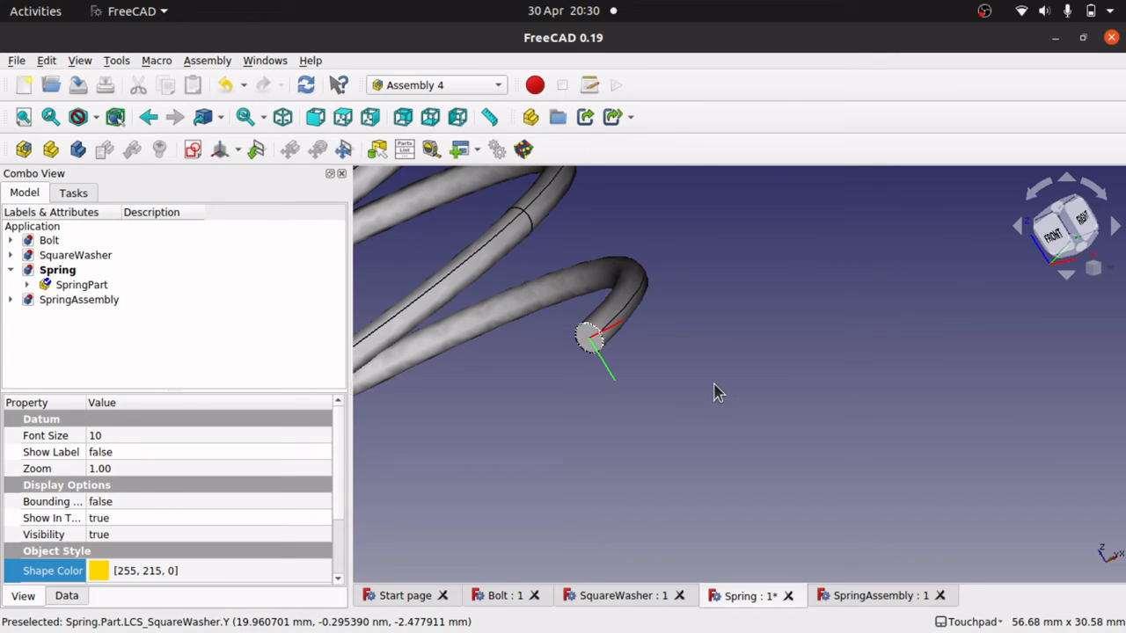
{"action": "key", "text": "ctrl+s"}
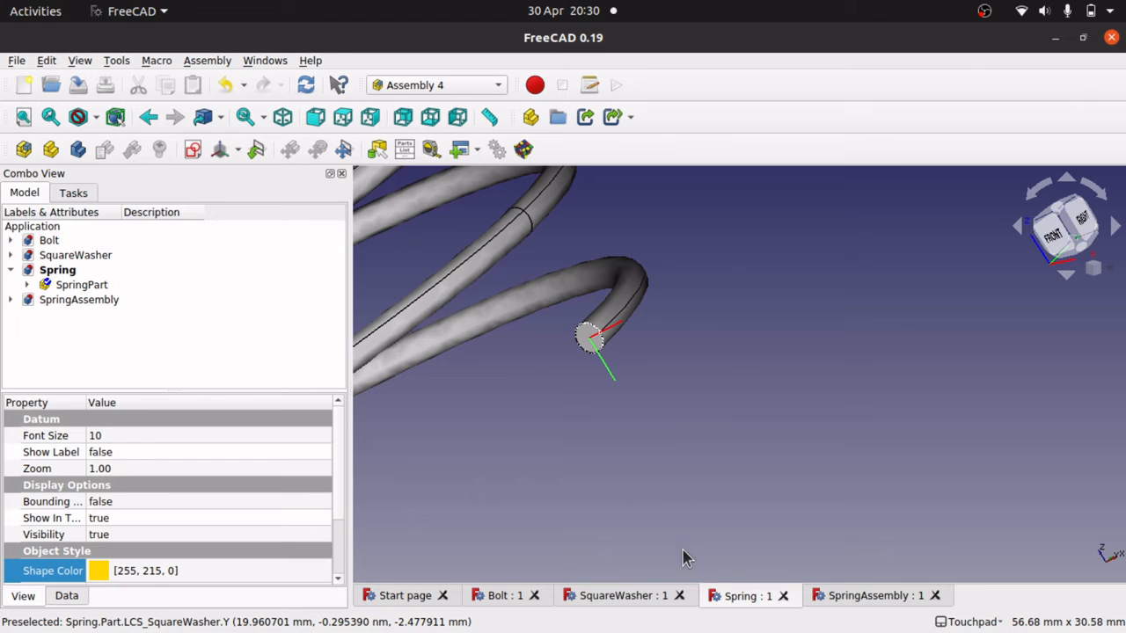
Switch to the SquareWasher document, examine the washer's top face and the hole's upper edge, and compare them with the linked washer in SpringAssembly.
{"action": "left_click", "coordinate": [620, 598]}
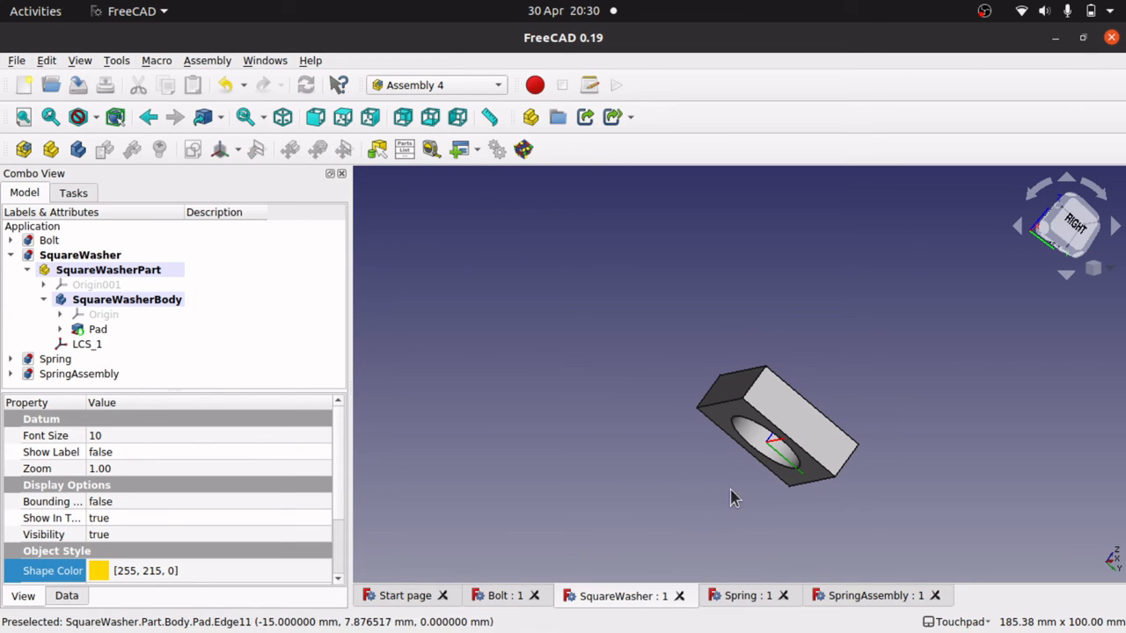
{"action": "left_click_drag", "start_coordinate": [892, 398], "coordinate": [1029, 370], "text": "shift"}
{"action": "left_click", "coordinate": [1034, 369]}
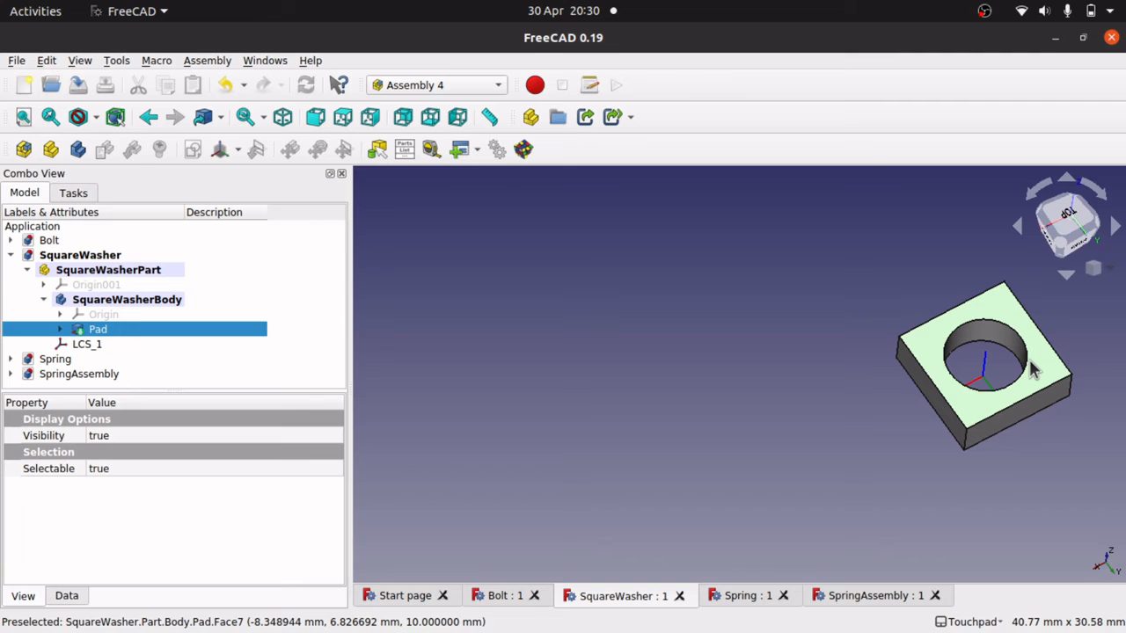
{"action": "right_click", "coordinate": [1033, 369]}
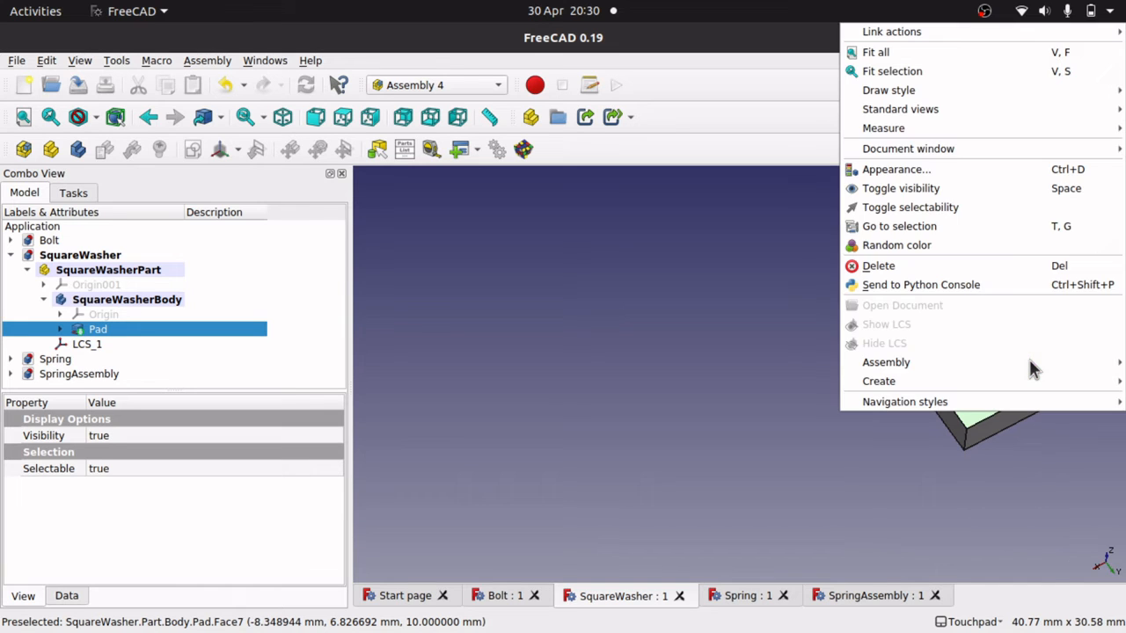
{"action": "left_click", "coordinate": [929, 70]}
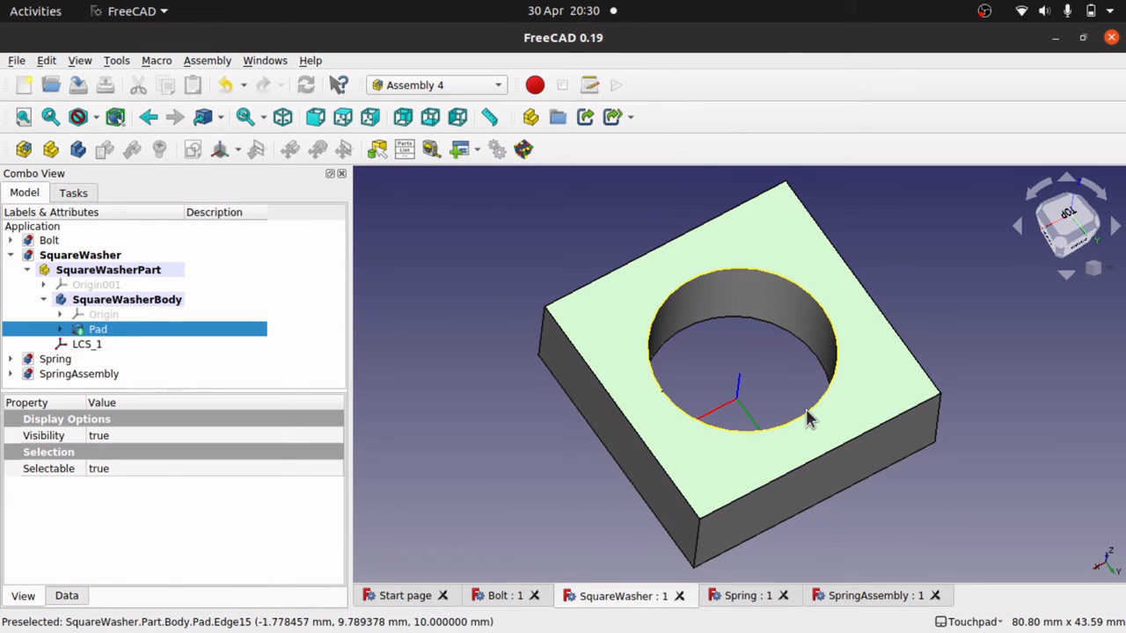
{"action": "left_click", "coordinate": [890, 338]}
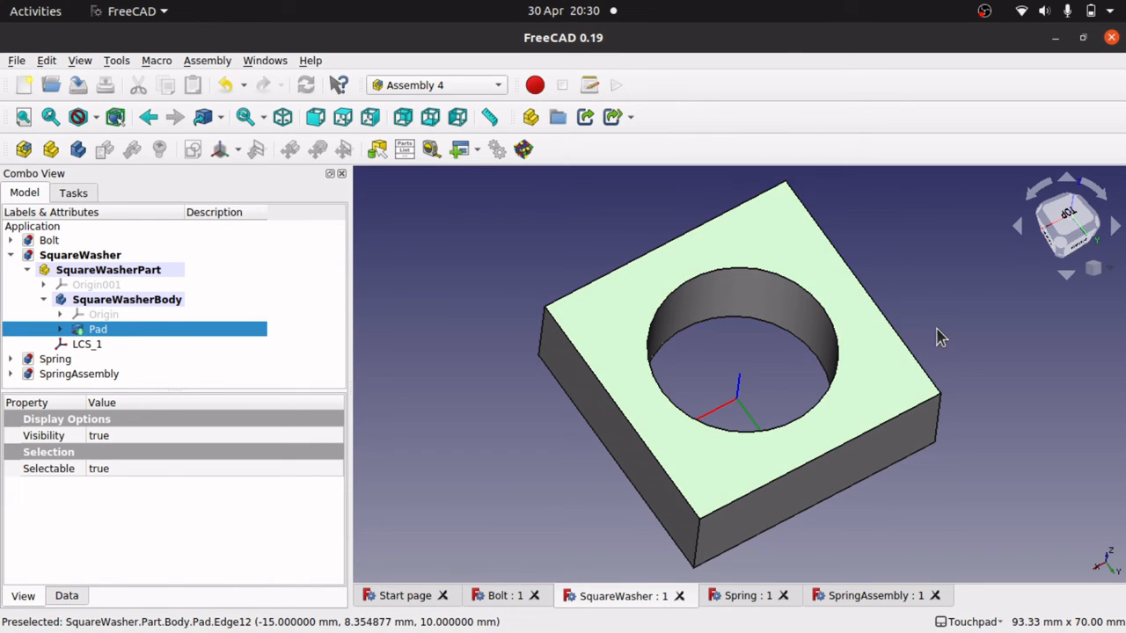
{"action": "left_click", "coordinate": [825, 401]}
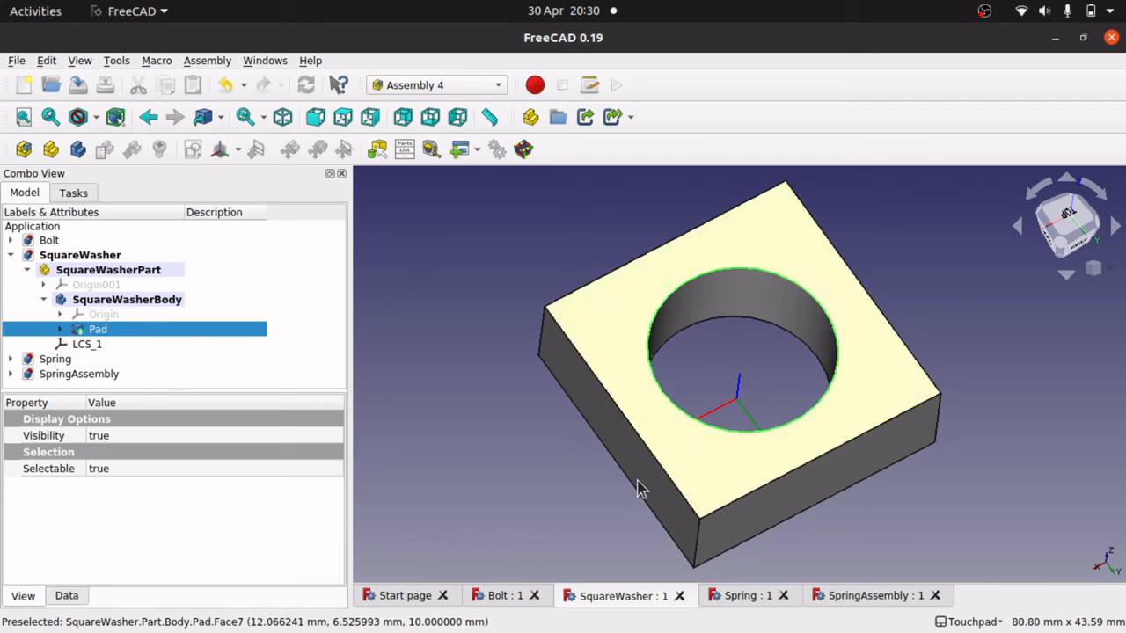
{"action": "left_click", "coordinate": [862, 597]}
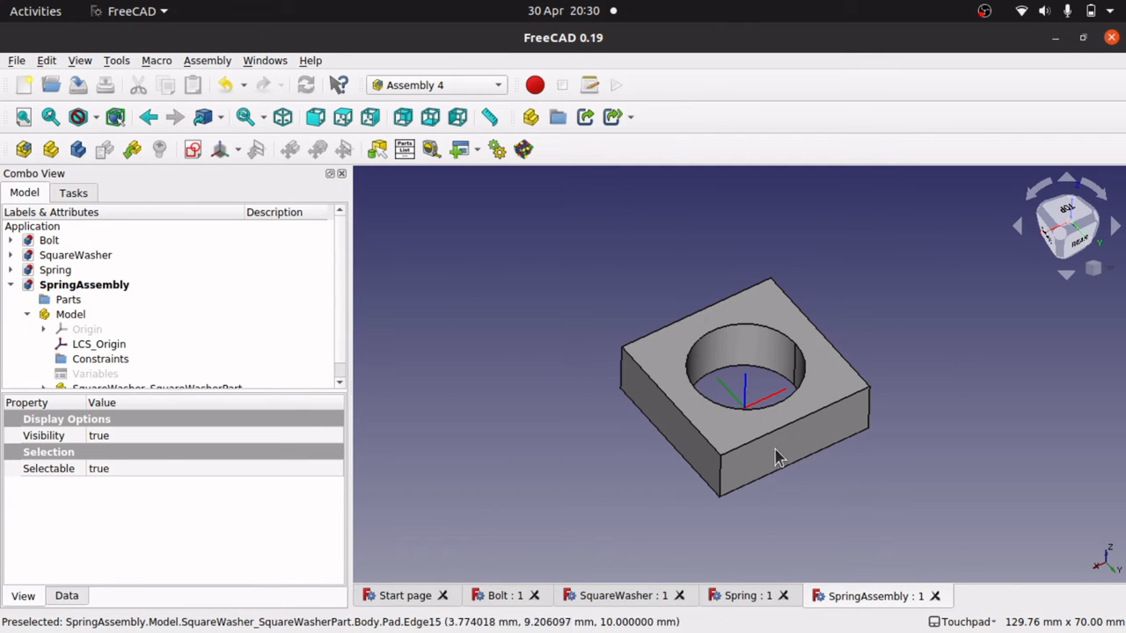
{"action": "left_click", "coordinate": [645, 601]}
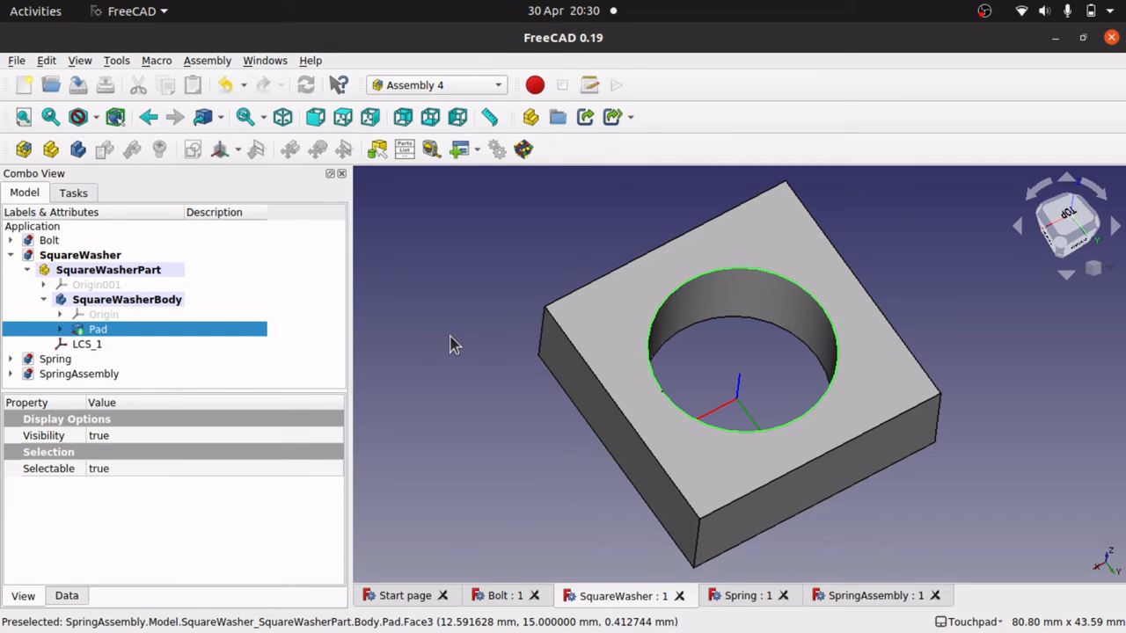
Add a new coordinate system named LCS_Spring to SquareWasherPart.
{"action": "left_click", "coordinate": [238, 151]}
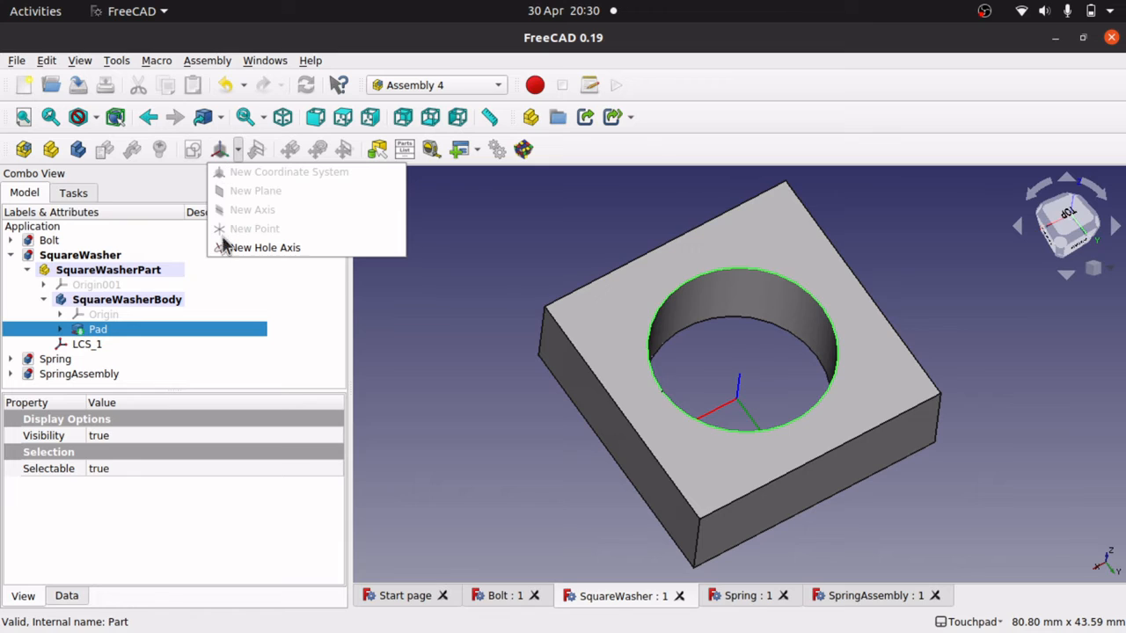
{"action": "left_click", "coordinate": [91, 331]}
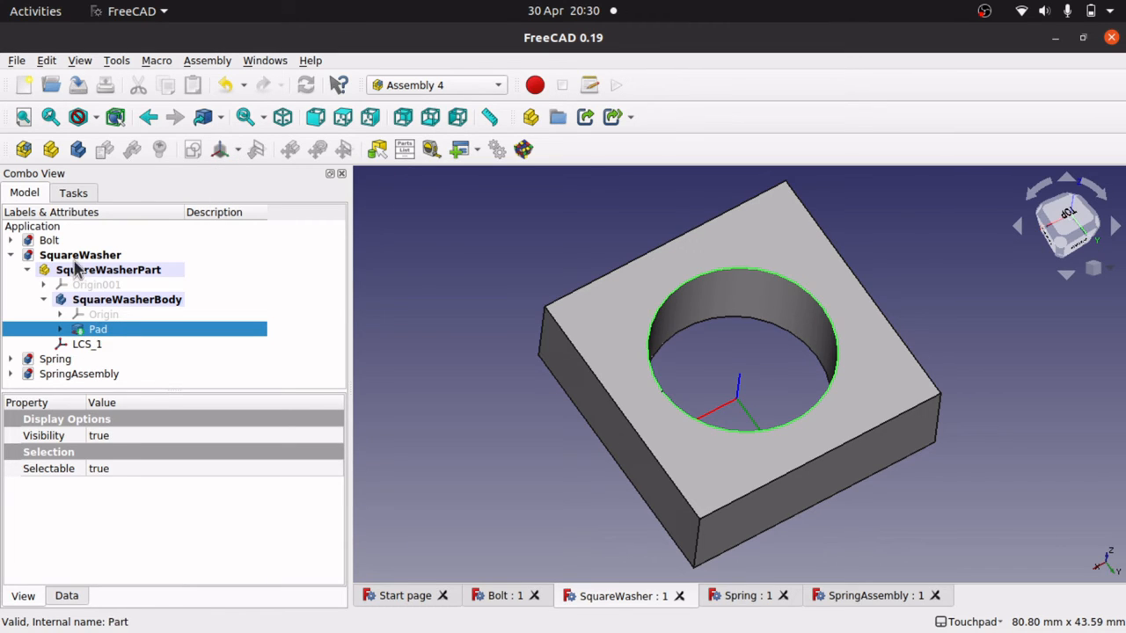
{"action": "left_click", "coordinate": [95, 272]}
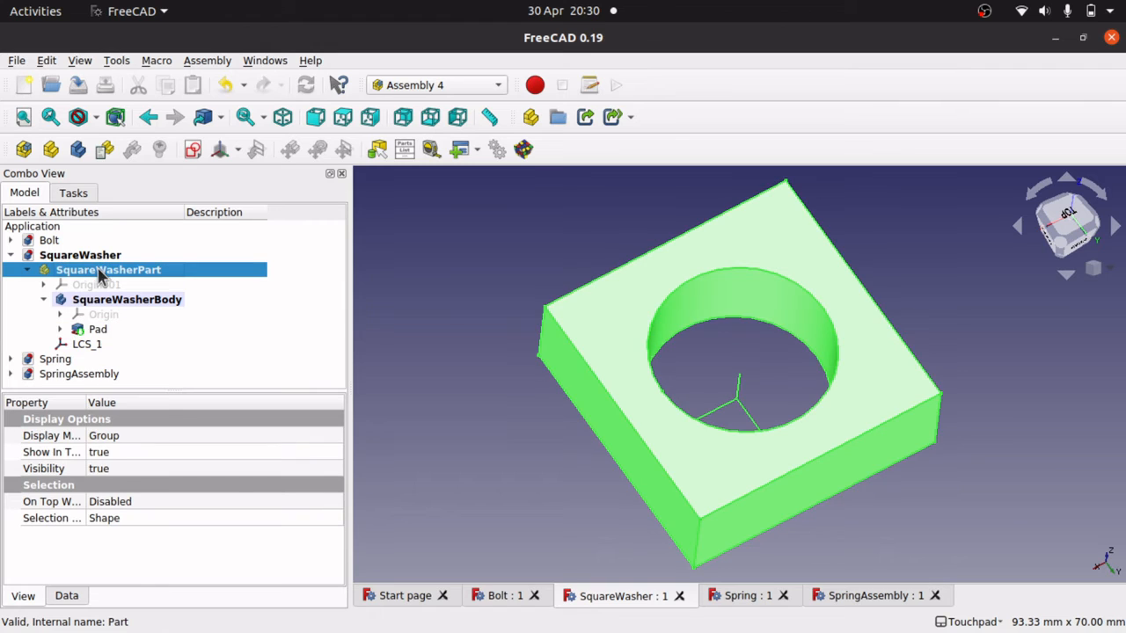
{"action": "left_click", "coordinate": [238, 151]}
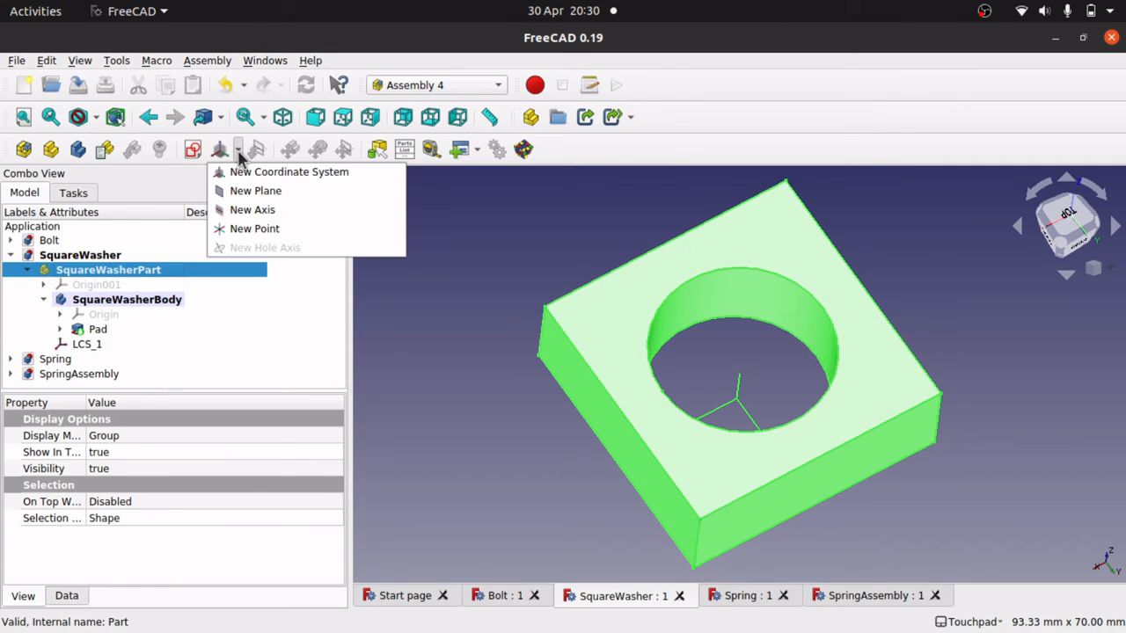
{"action": "left_click", "coordinate": [251, 171]}
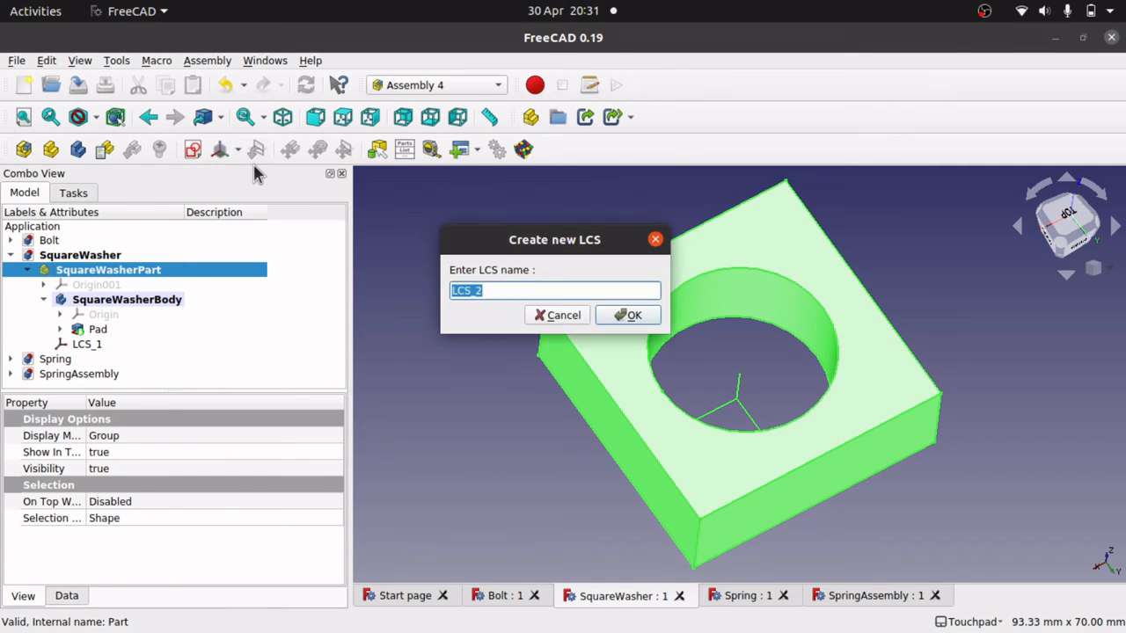
{"action": "left_click", "coordinate": [485, 291]}
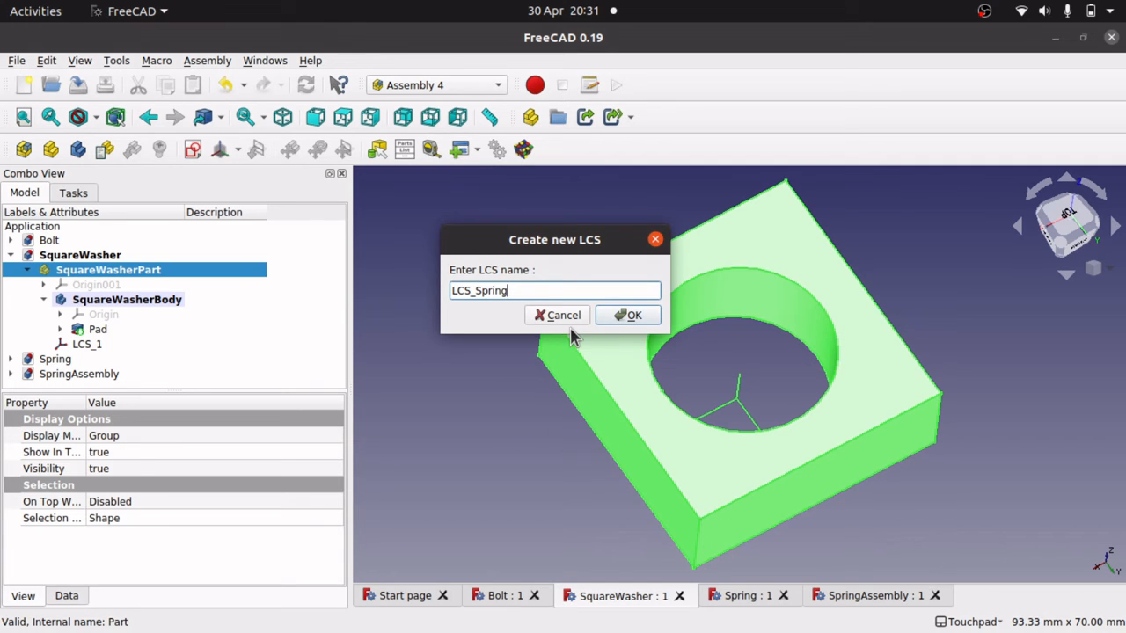
{"action": "left_click", "coordinate": [624, 314]}
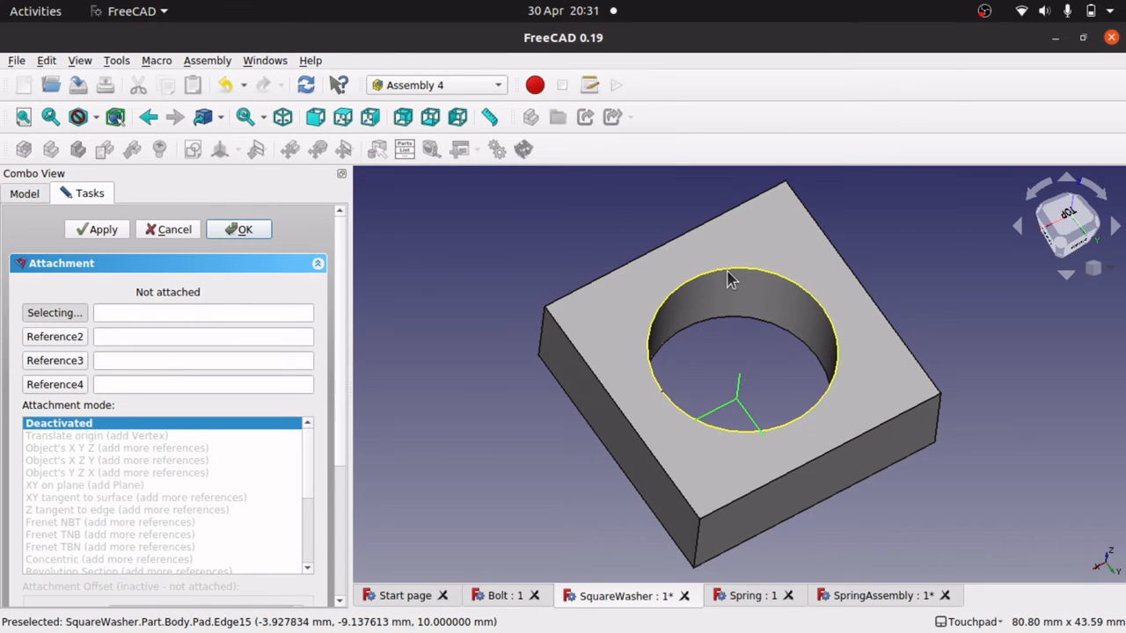
Attach LCS_Spring to the upper circular edge of the washer's hole in Z tangent to edge mode.
{"action": "left_click", "coordinate": [667, 310]}
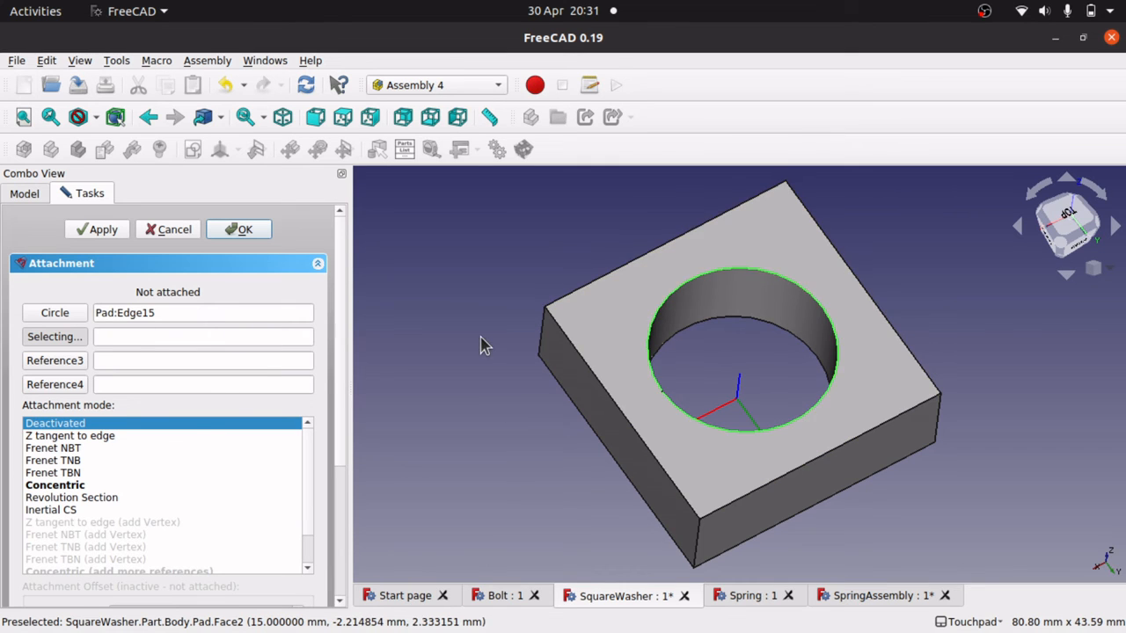
{"action": "left_click", "coordinate": [53, 486]}
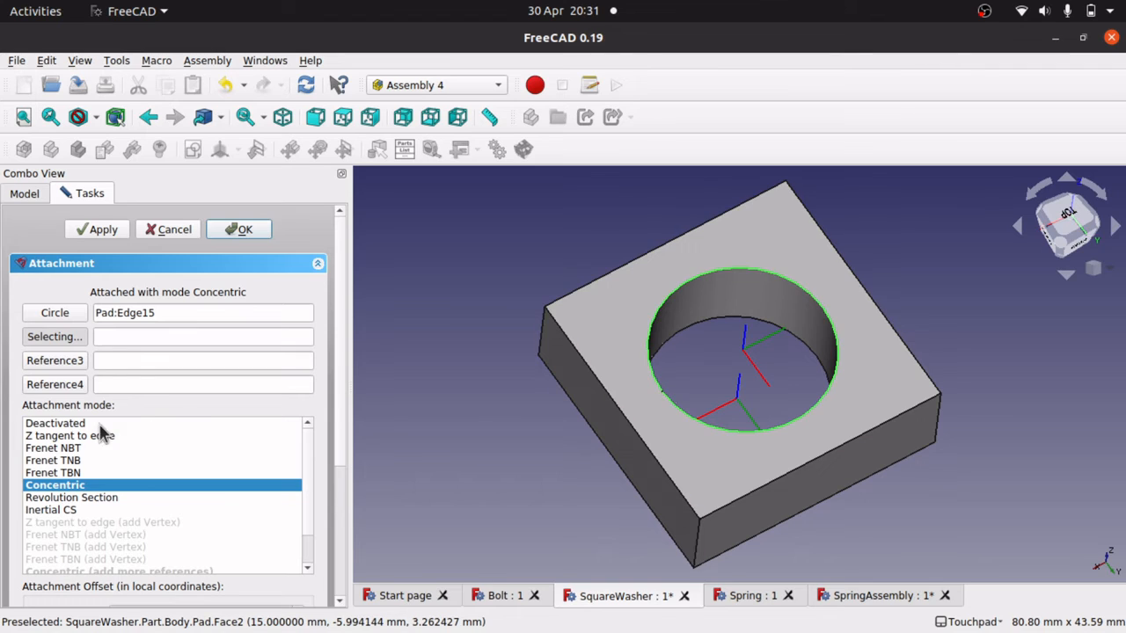
{"action": "left_click", "coordinate": [64, 437]}
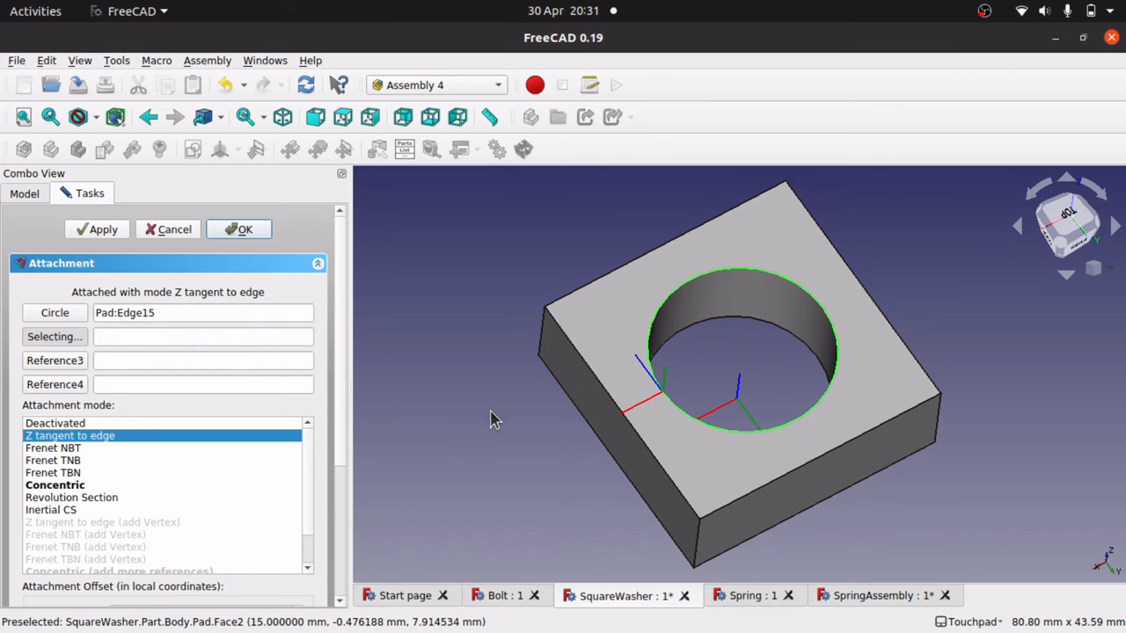
{"action": "left_click", "coordinate": [246, 229]}
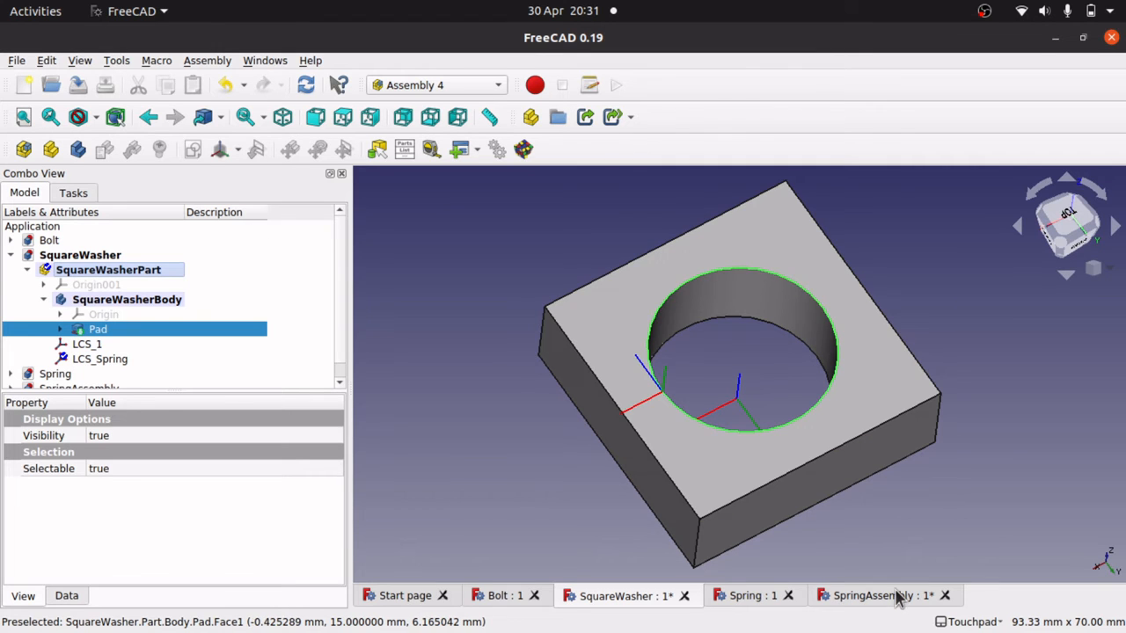
Check LCS_Spring on the linked washer in SpringAssembly, and save the SquareWasher document.
{"action": "left_click", "coordinate": [851, 598]}
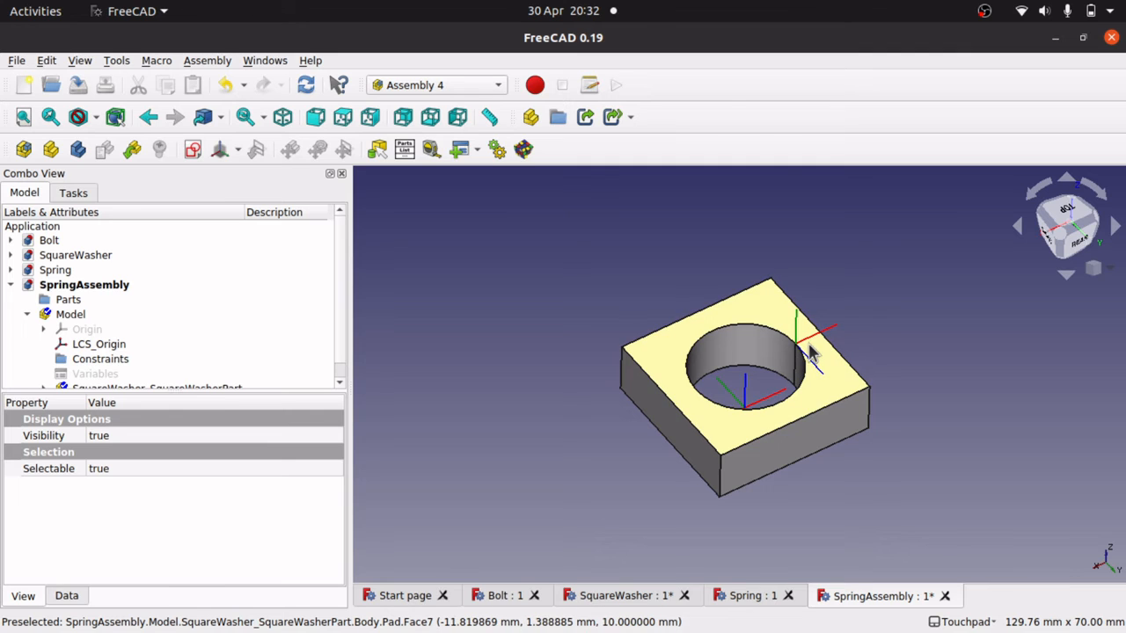
{"action": "left_click", "coordinate": [629, 598]}
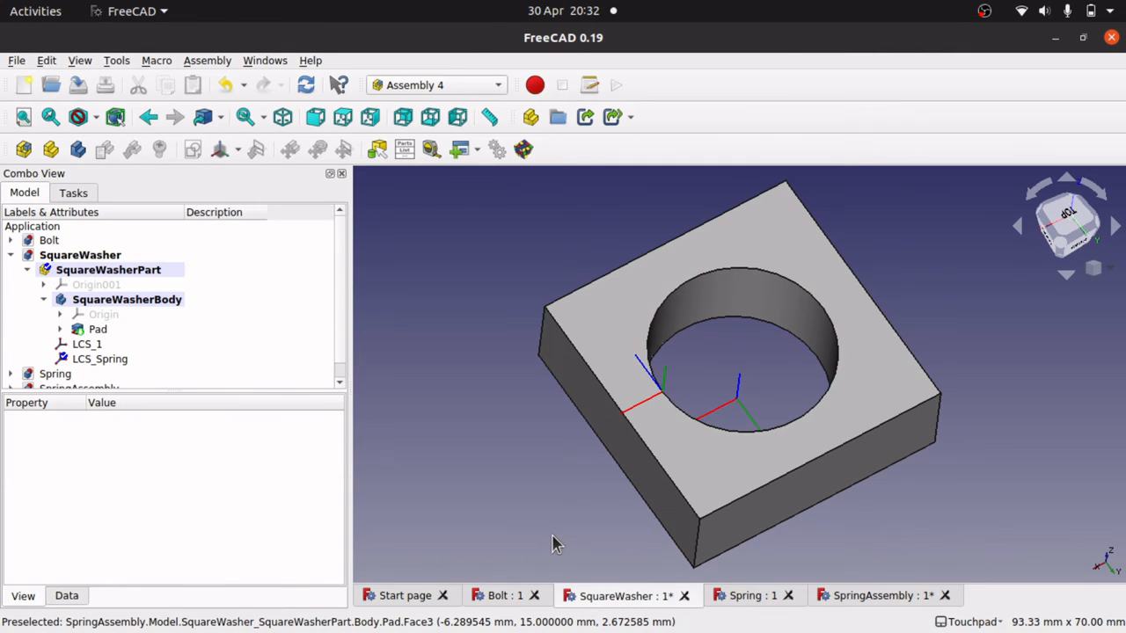
{"action": "key", "text": "ctrl+s"}
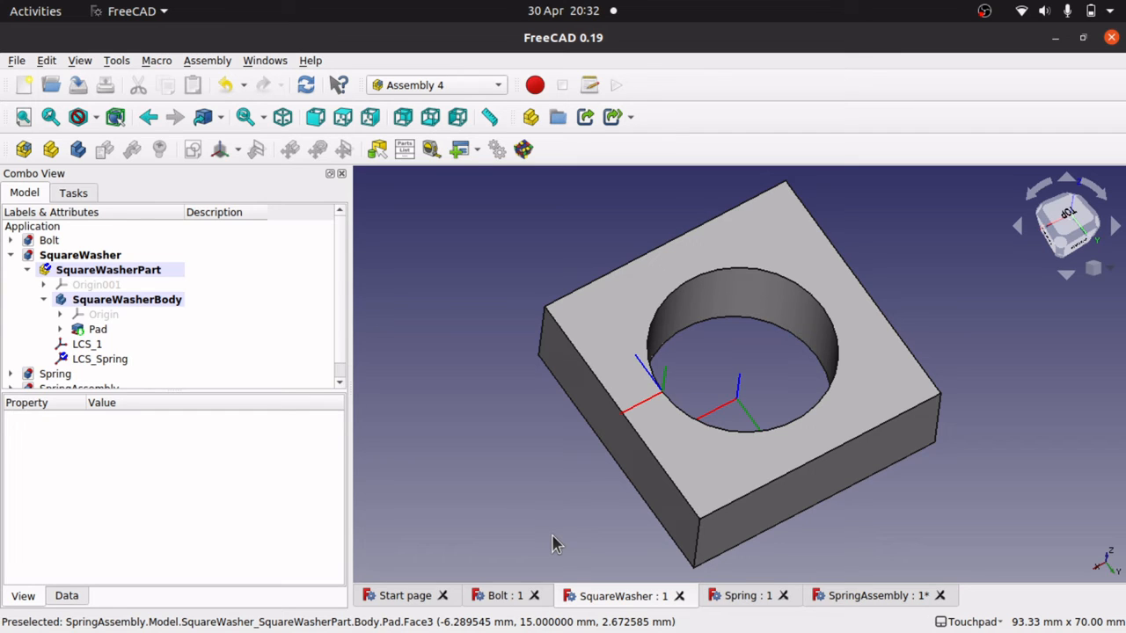
In SpringAssembly, link SpringPart from the Spring document into the Model as Spring_SpringPart.
{"action": "left_click", "coordinate": [860, 596]}
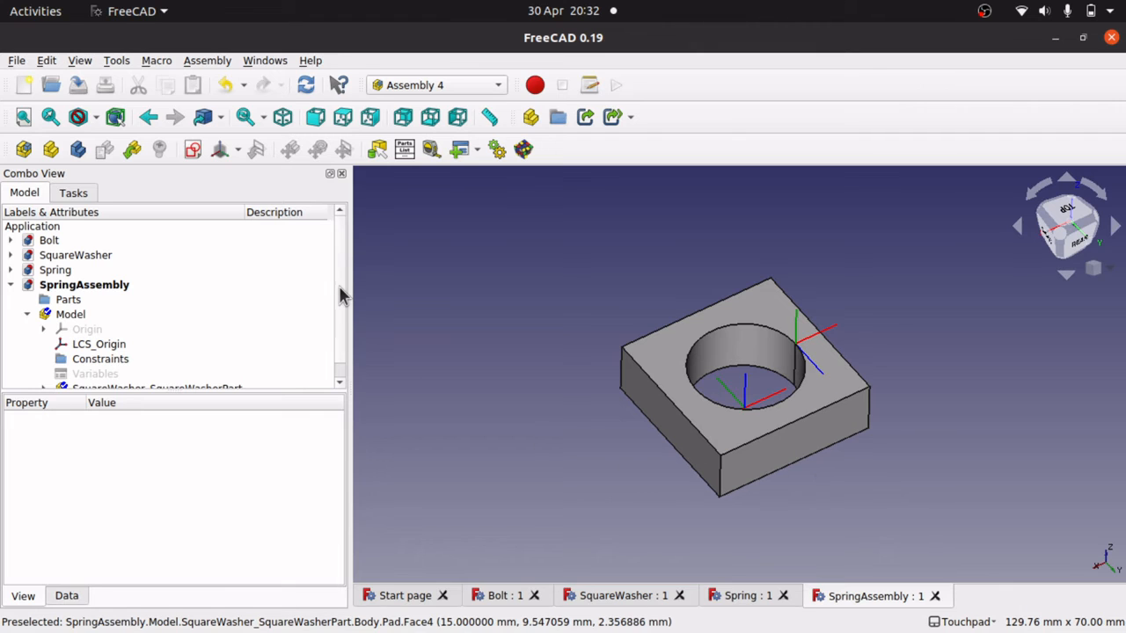
{"action": "left_click", "coordinate": [70, 318]}
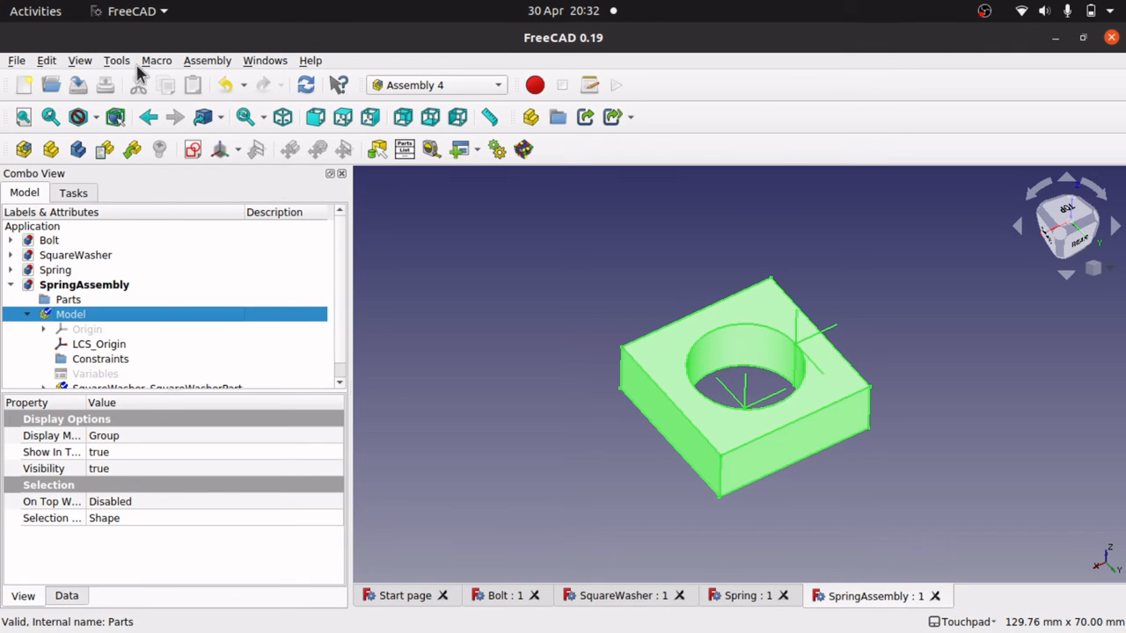
{"action": "left_click", "coordinate": [208, 62]}
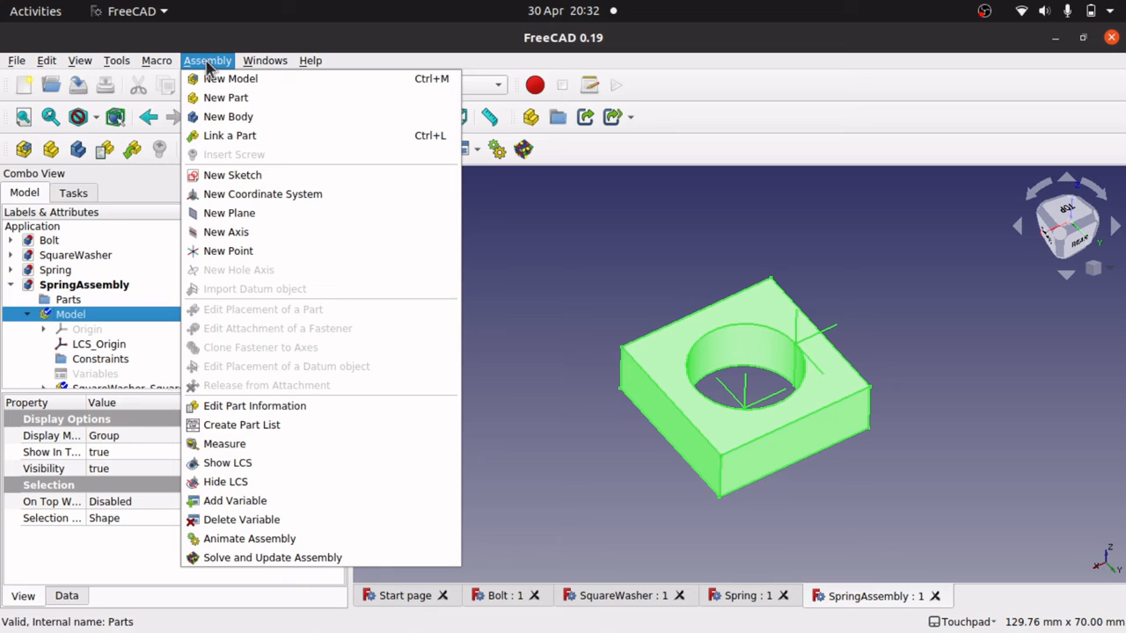
{"action": "left_click", "coordinate": [233, 138]}
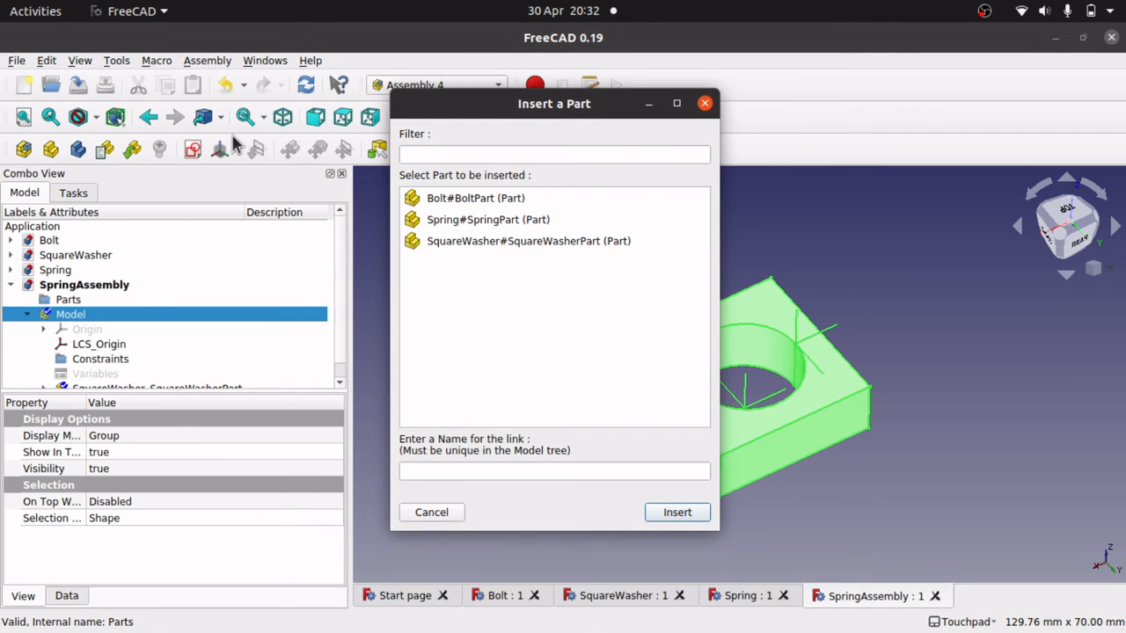
{"action": "left_click", "coordinate": [481, 227]}
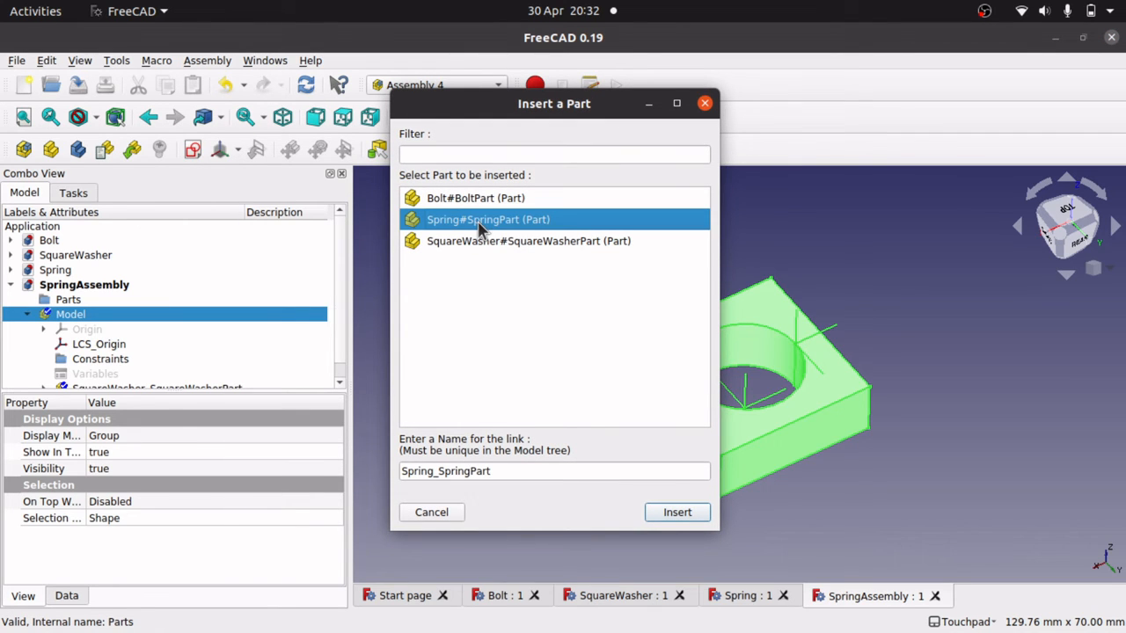
{"action": "left_click", "coordinate": [677, 513]}
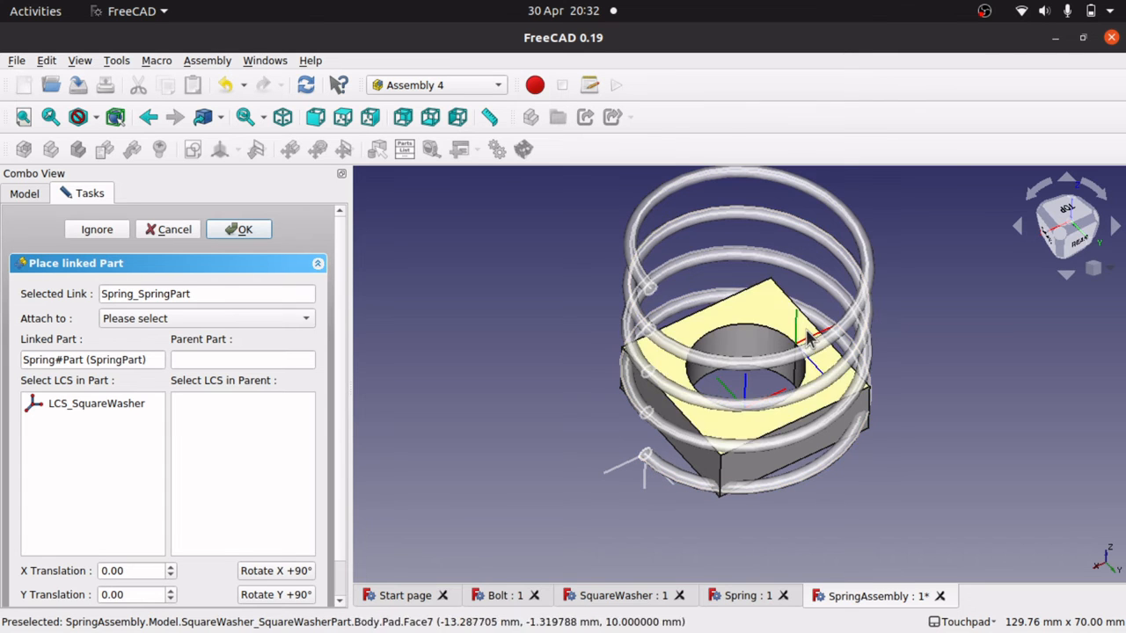
Attach the linked spring to SquareWasher_SquareWasherPart, matching its LCS_SquareWasher with LCS_Spring on the washer.
{"action": "scroll", "coordinate": [803, 327], "scroll_direction": "up", "scroll_amount": 5}
{"action": "scroll", "coordinate": [800, 341], "scroll_direction": "down", "scroll_amount": 5}
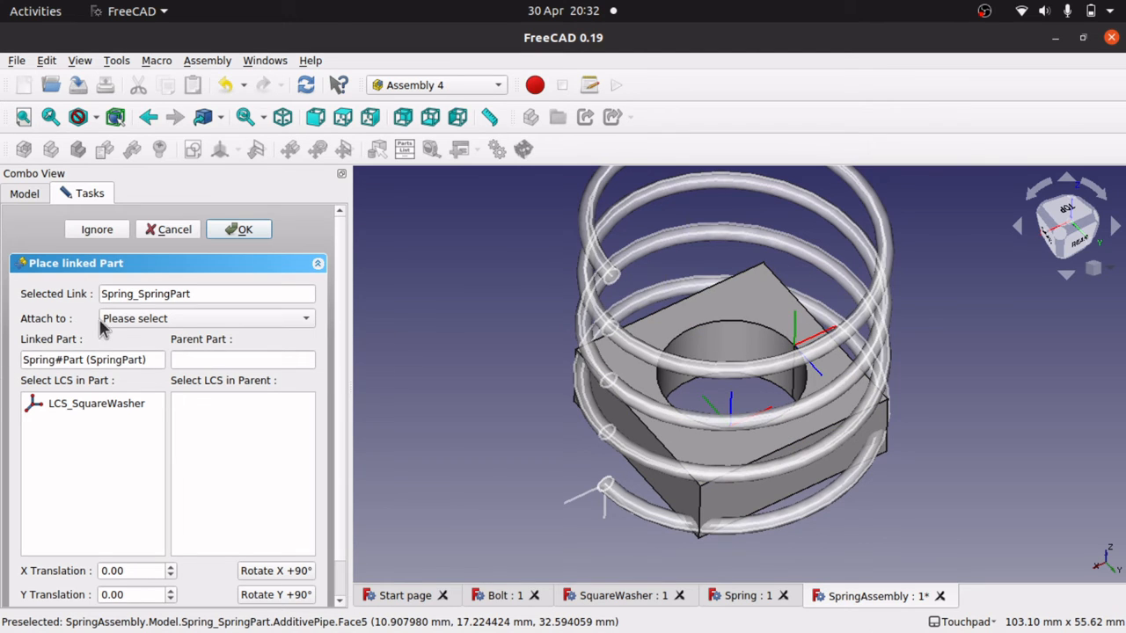
{"action": "left_click", "coordinate": [171, 320]}
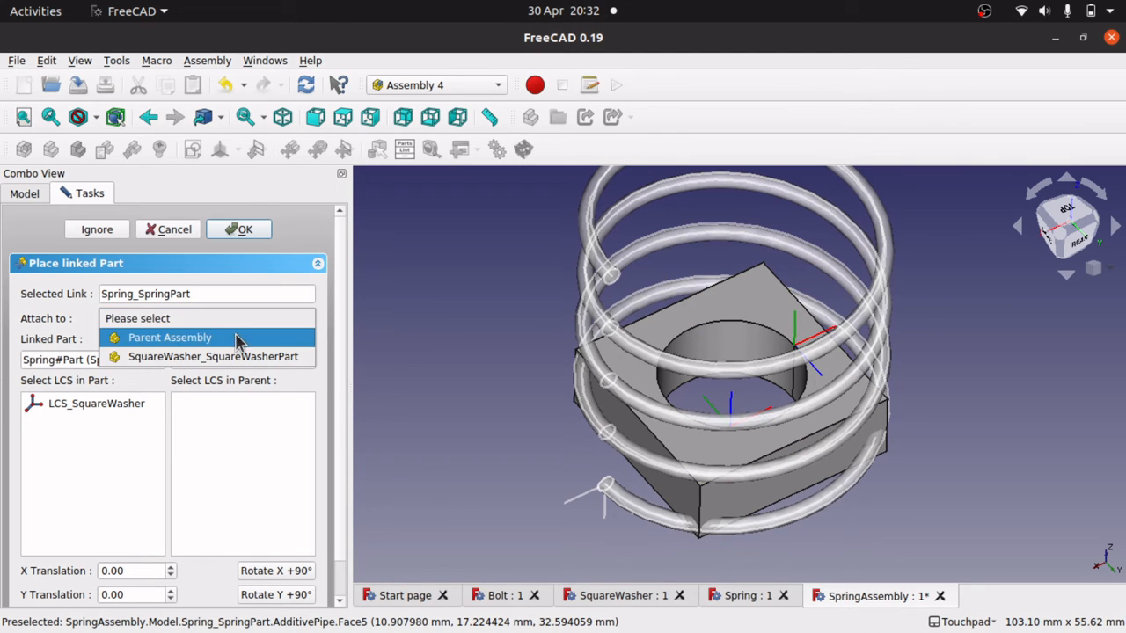
{"action": "left_click", "coordinate": [295, 359]}
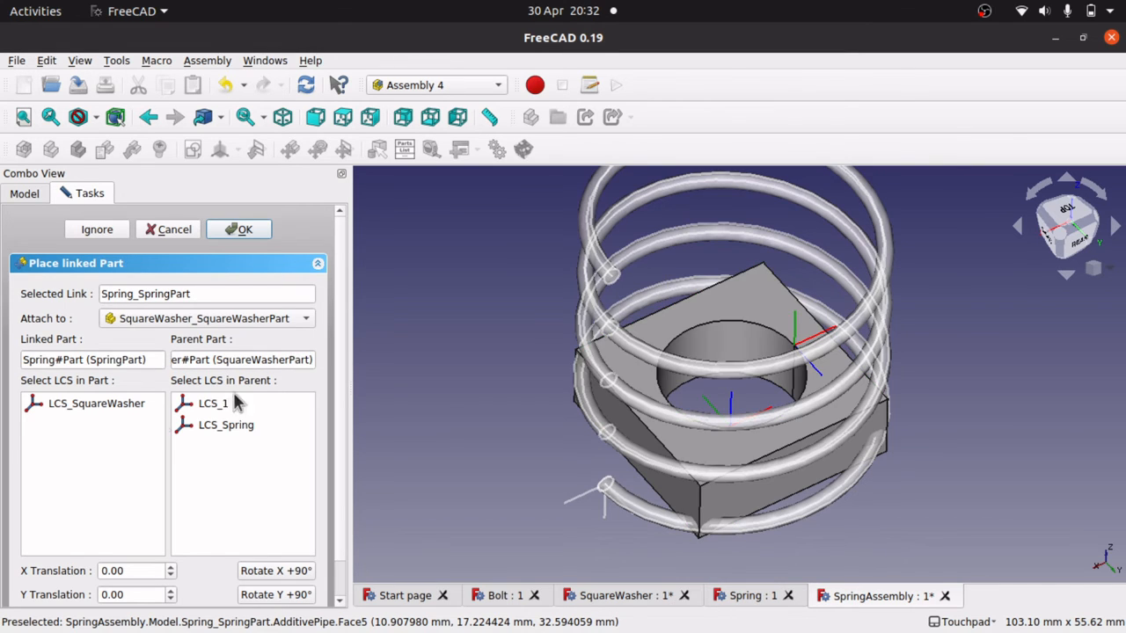
{"action": "left_click", "coordinate": [84, 412]}
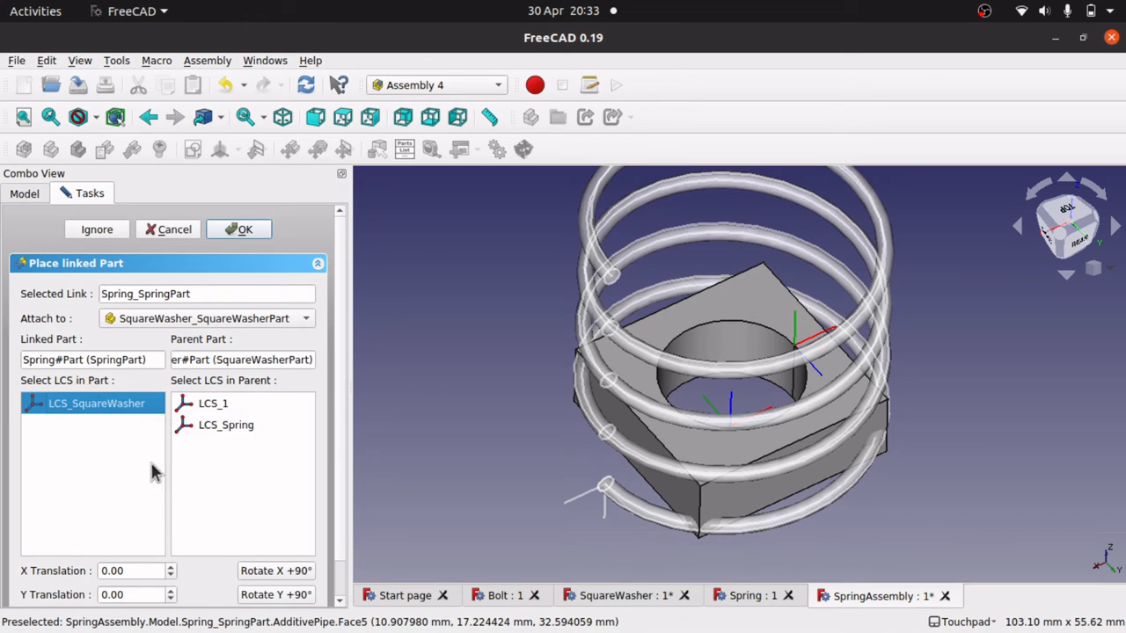
{"action": "left_click", "coordinate": [231, 426]}
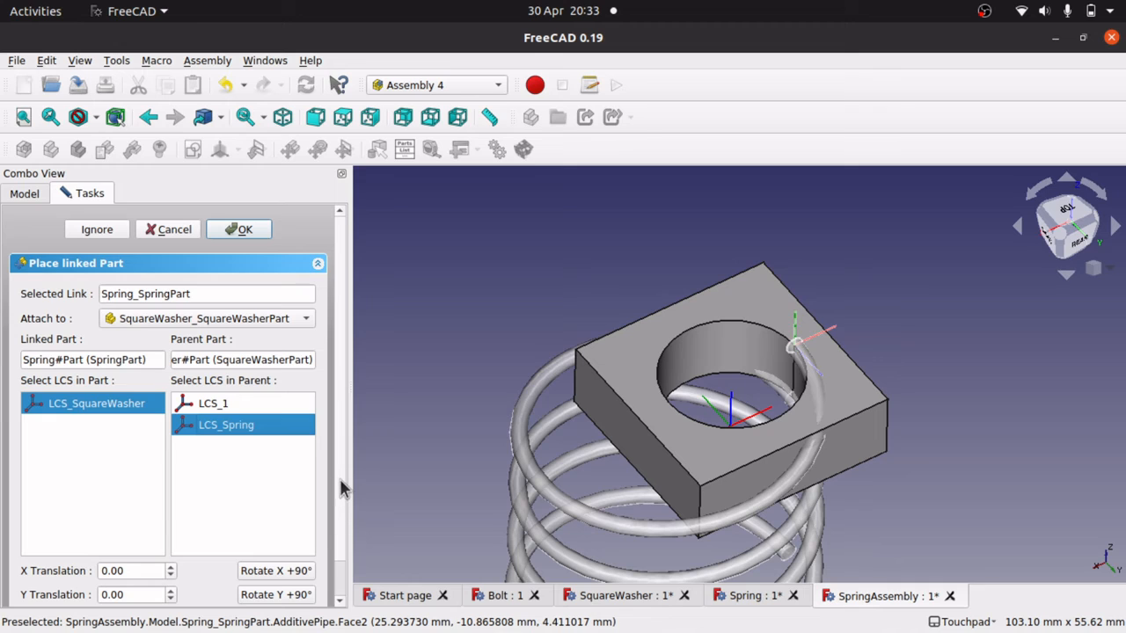
Rotate the linked spring about X by +90° twice, accept its placement, and save SpringAssembly together with its dependent files.
{"action": "scroll", "coordinate": [341, 488], "scroll_direction": "down", "scroll_amount": 2}
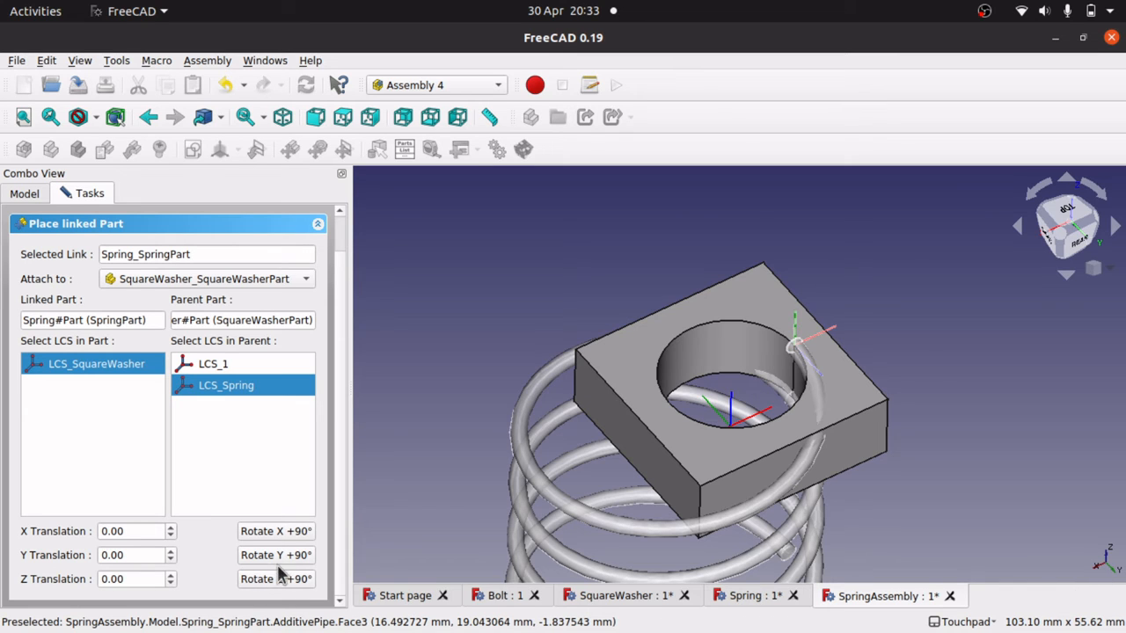
{"action": "left_click", "coordinate": [279, 540]}
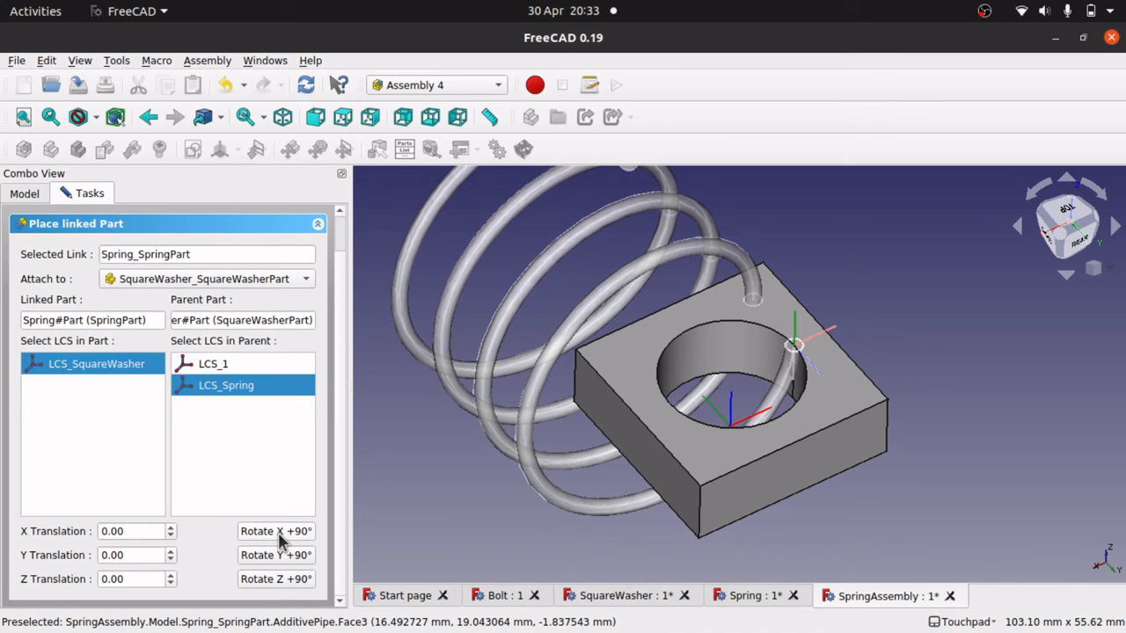
{"action": "left_click", "coordinate": [279, 540]}
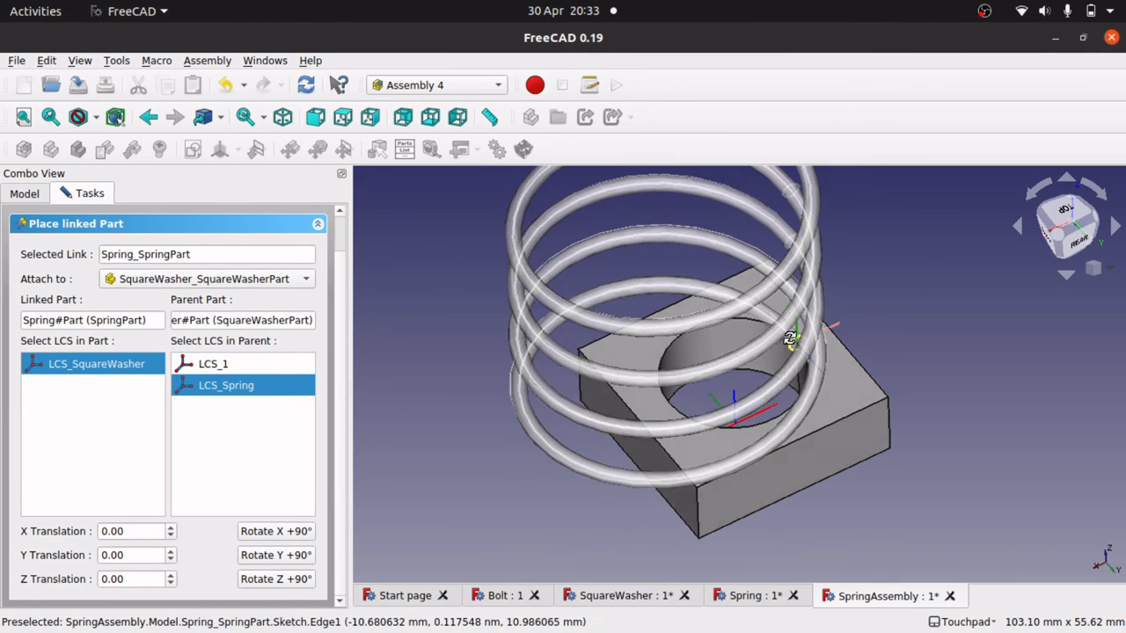
{"action": "left_click_drag", "start_coordinate": [795, 339], "coordinate": [615, 402], "text": "alt"}
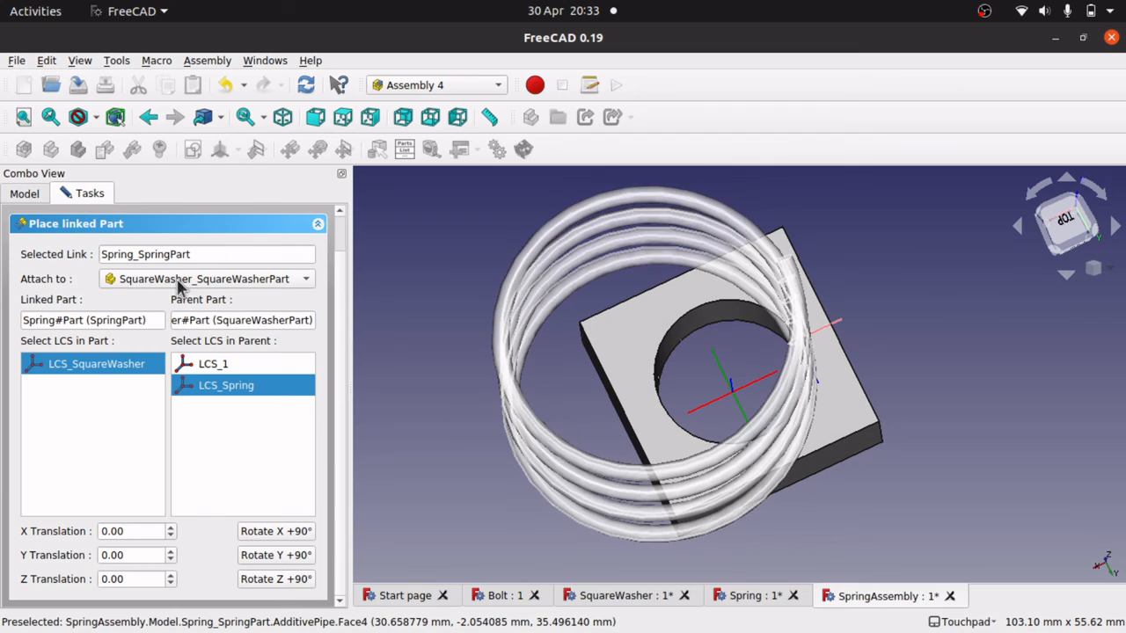
{"action": "scroll", "coordinate": [335, 249], "scroll_direction": "up", "scroll_amount": 2}
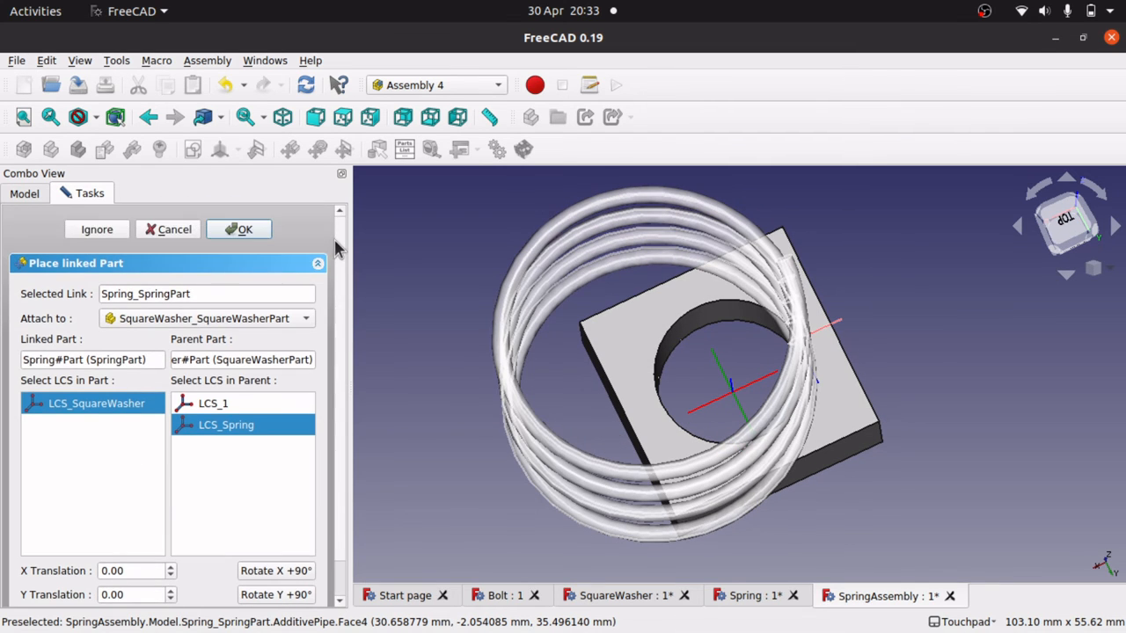
{"action": "left_click", "coordinate": [245, 230]}
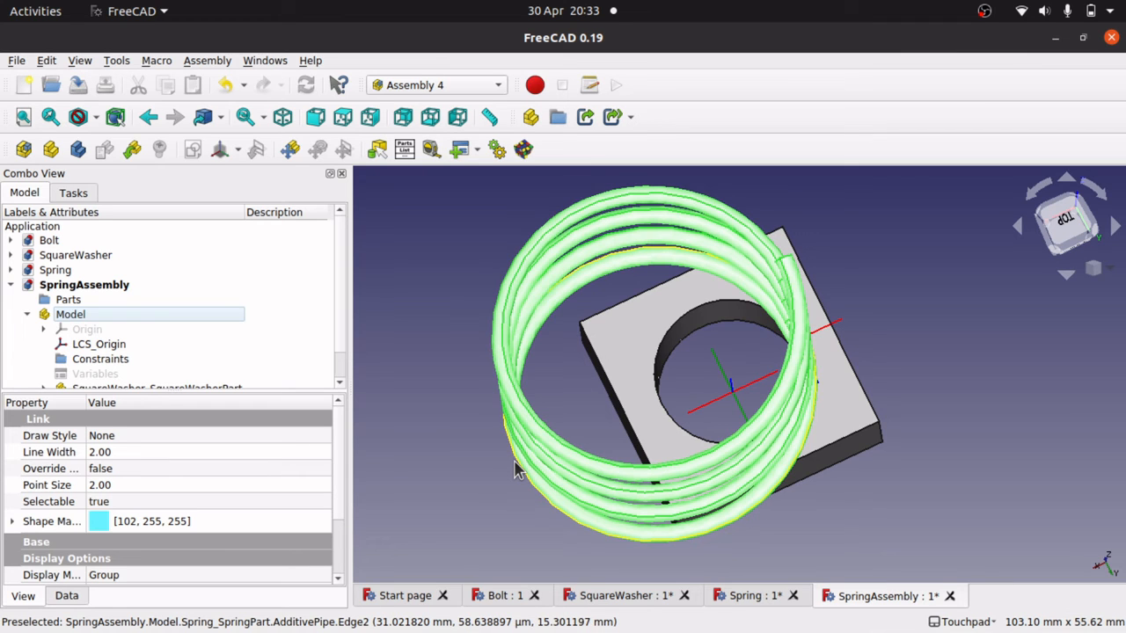
{"action": "key", "text": "ctrl+s"}
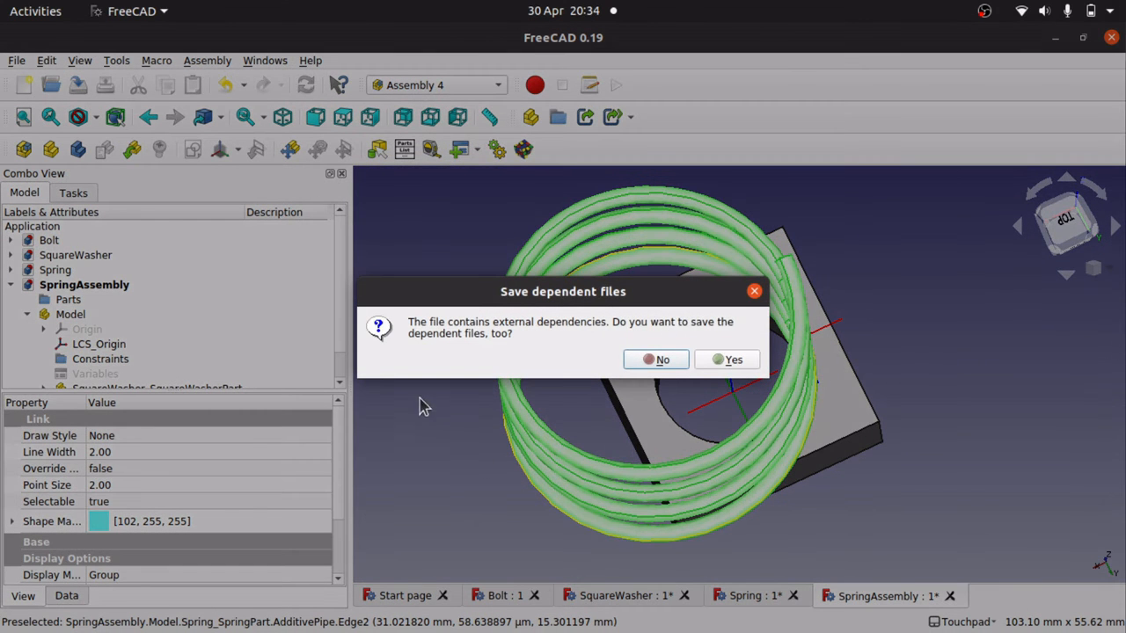
{"action": "left_click", "coordinate": [734, 361]}
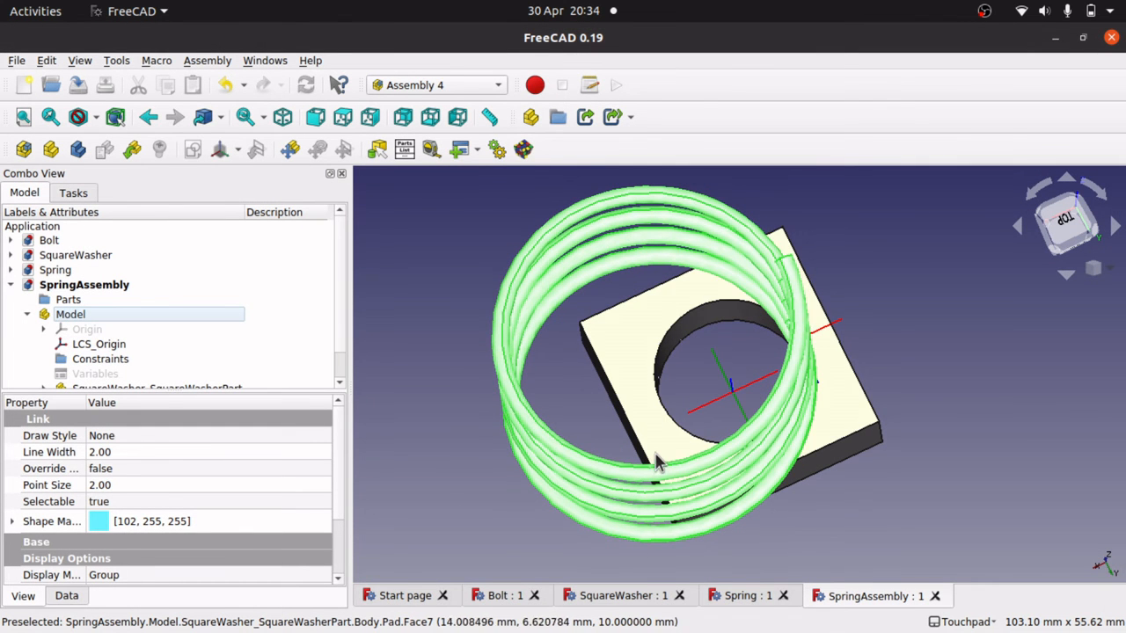
In the Spring document, set the radius of SpringPart's Helix to 10 mm.
{"action": "left_click", "coordinate": [743, 596]}
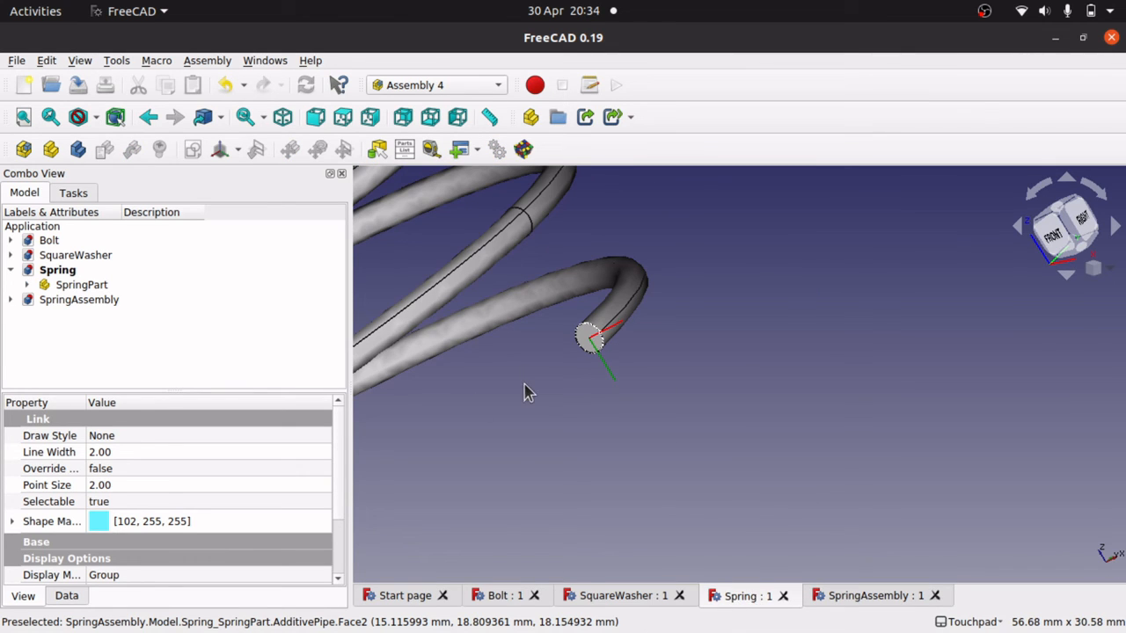
{"action": "scroll", "coordinate": [525, 393], "scroll_direction": "down", "scroll_amount": 6}
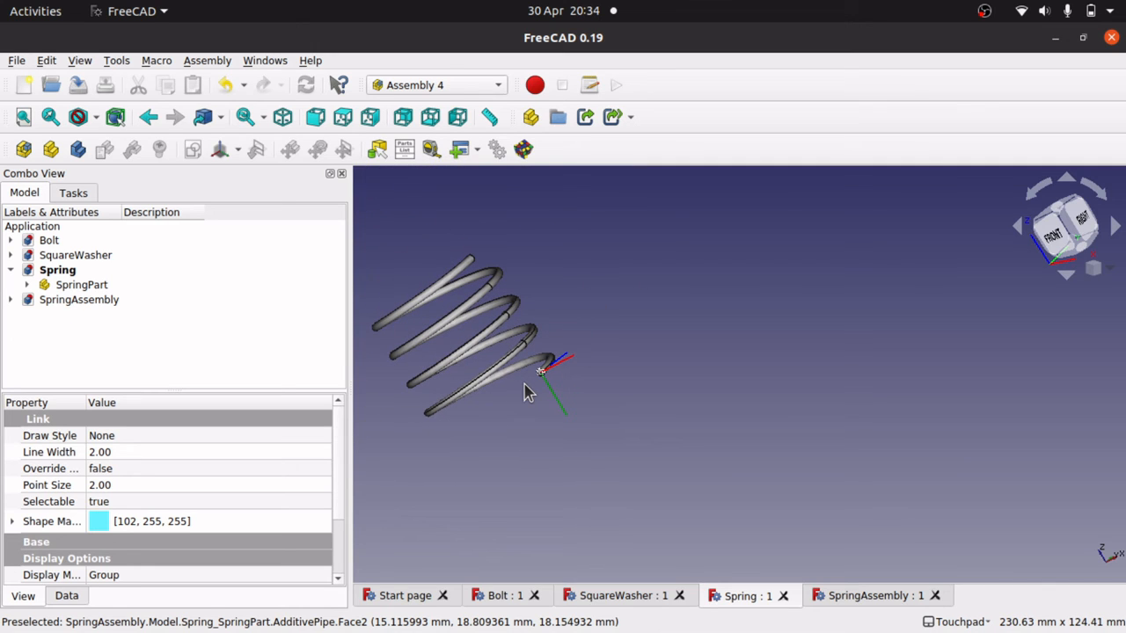
{"action": "left_click", "coordinate": [28, 285]}
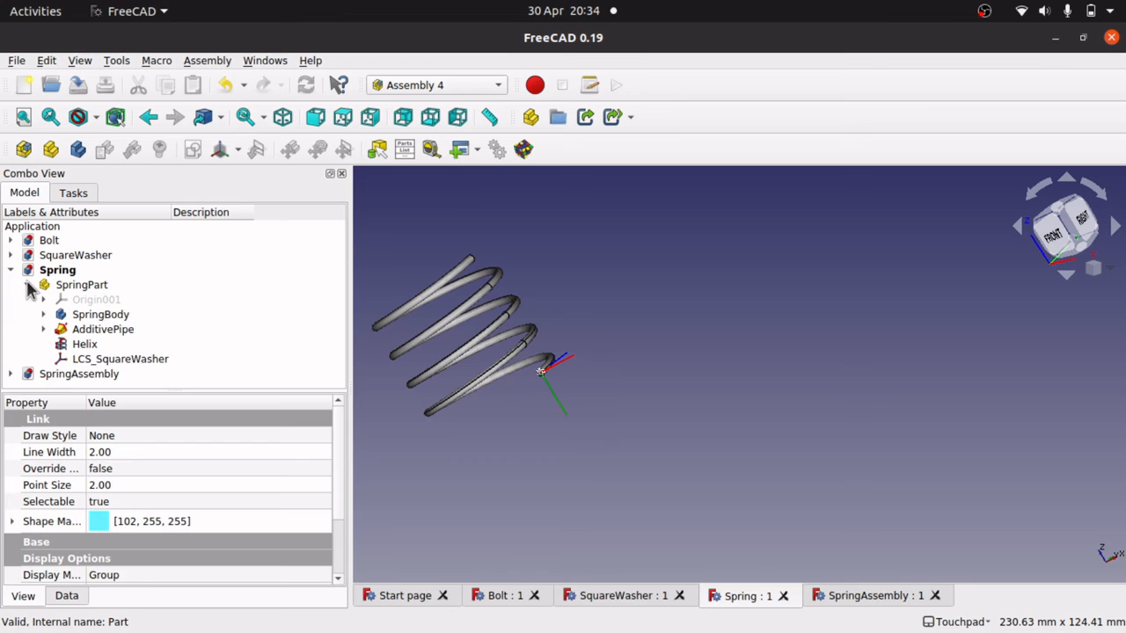
{"action": "left_click", "coordinate": [84, 346]}
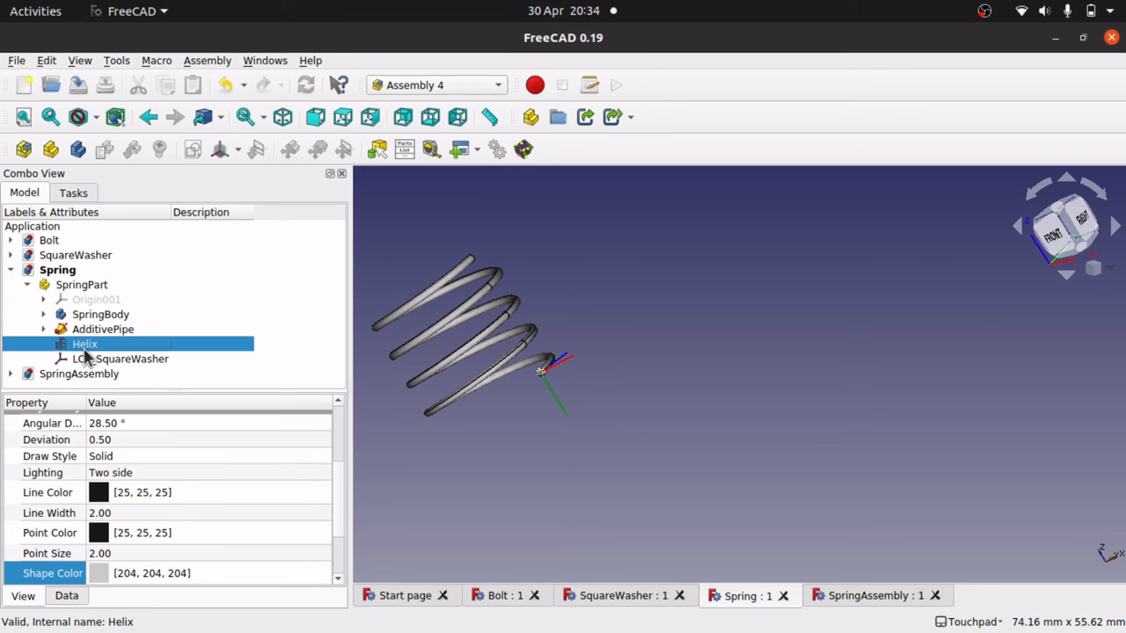
{"action": "left_click", "coordinate": [69, 596]}
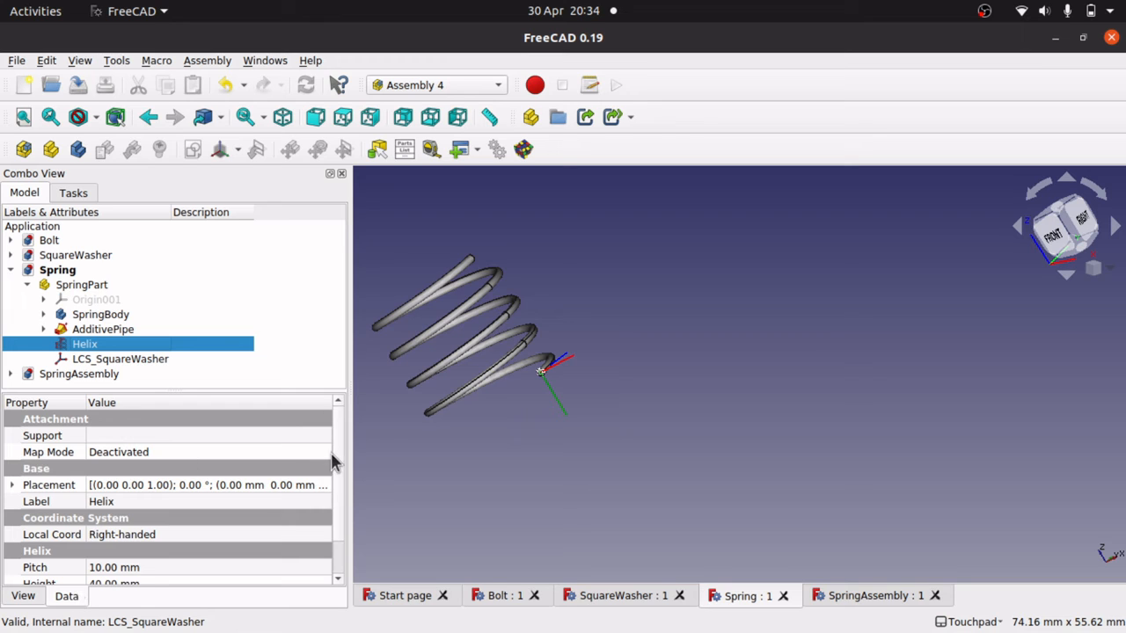
{"action": "left_click_drag", "start_coordinate": [340, 452], "coordinate": [338, 527]}
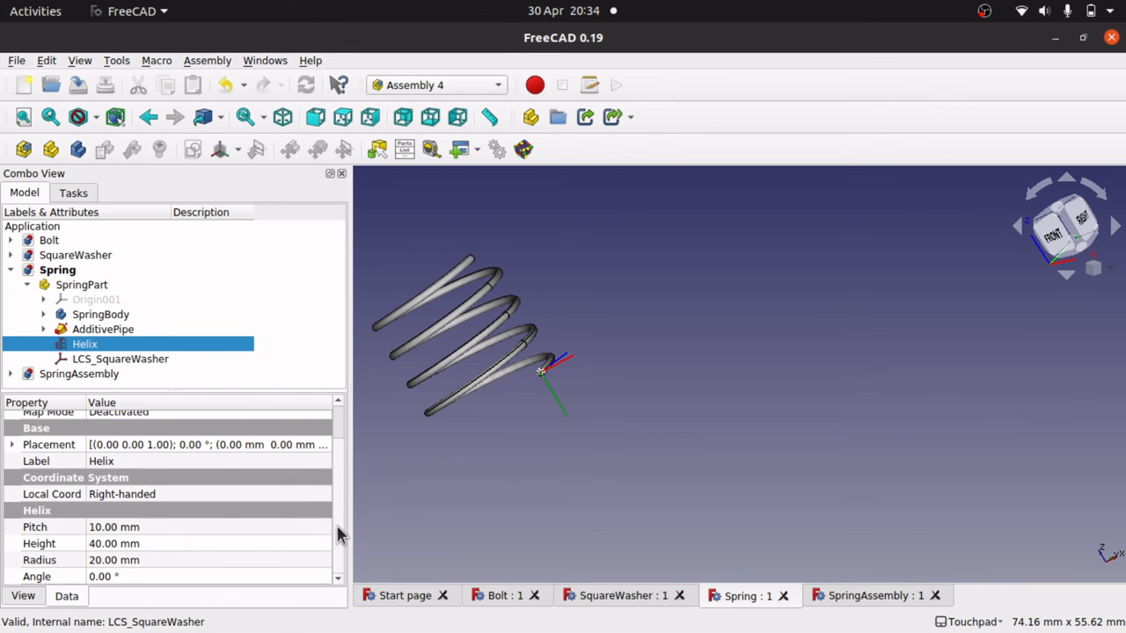
{"action": "double_click", "coordinate": [99, 561]}
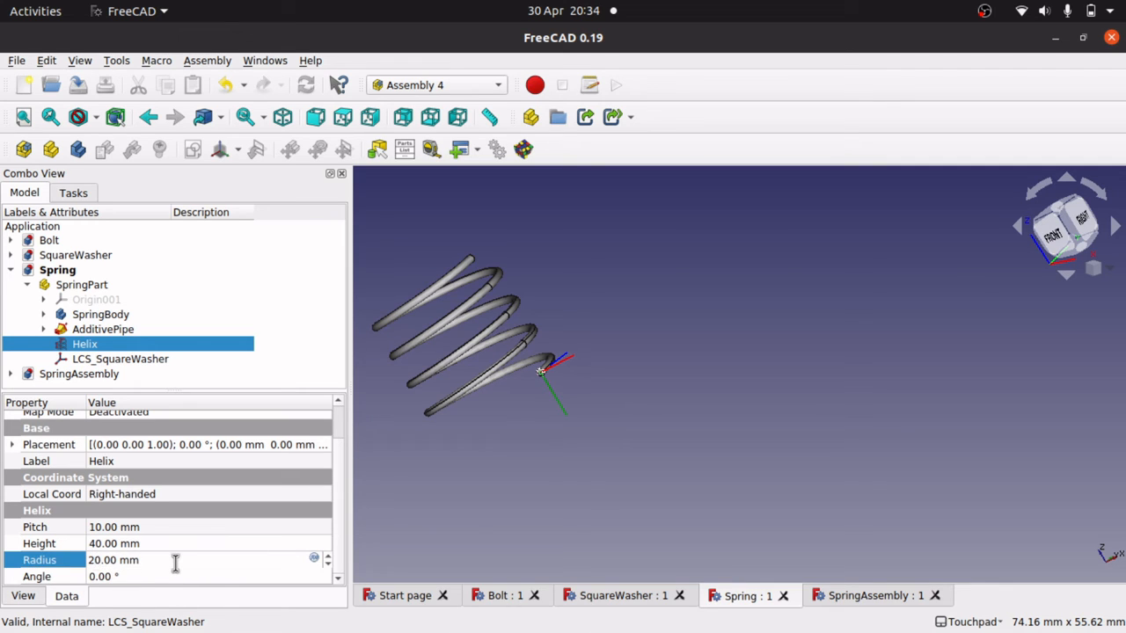
{"action": "type", "text": "1"}
{"action": "key", "text": "Return"}
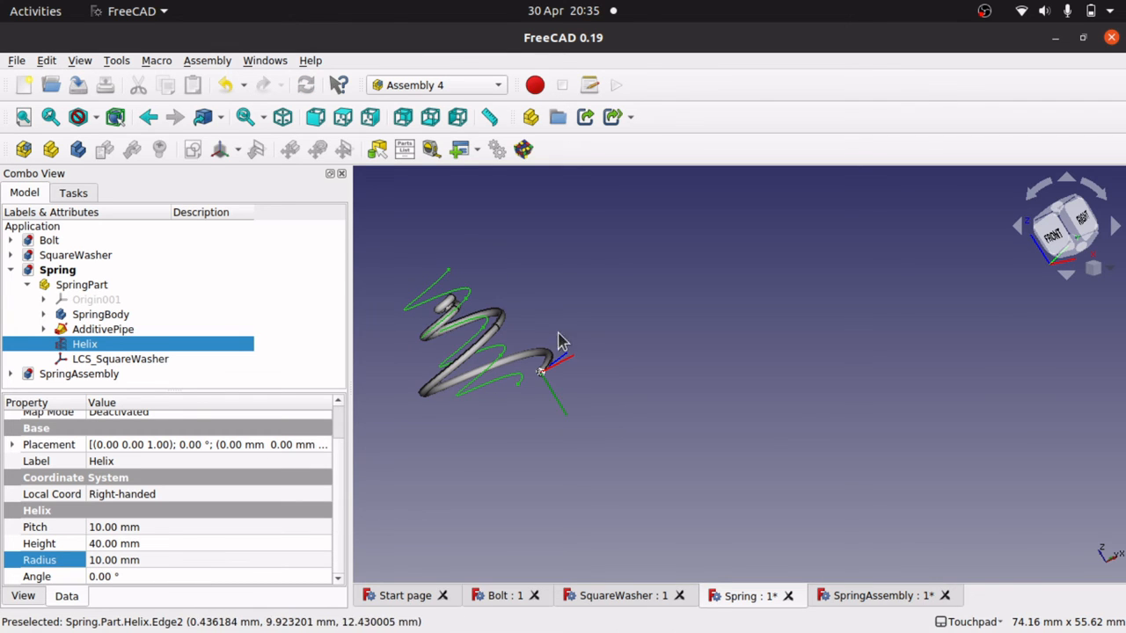
Open the AdditivePipe's ProfileSketch for editing and constrain the profile circle's diameter to 4 mm.
{"action": "left_click_drag", "start_coordinate": [420, 303], "coordinate": [461, 274], "text": "alt"}
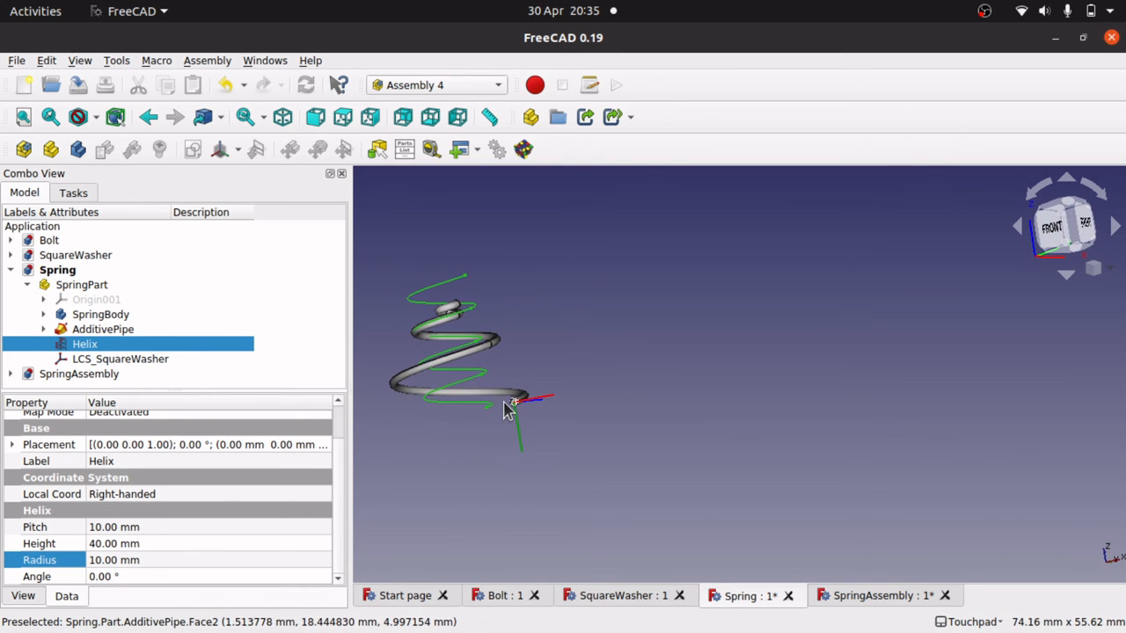
{"action": "scroll", "coordinate": [487, 339], "scroll_direction": "up", "scroll_amount": 5}
{"action": "left_click_drag", "start_coordinate": [484, 334], "coordinate": [581, 323], "text": "alt"}
{"action": "left_click", "coordinate": [38, 332]}
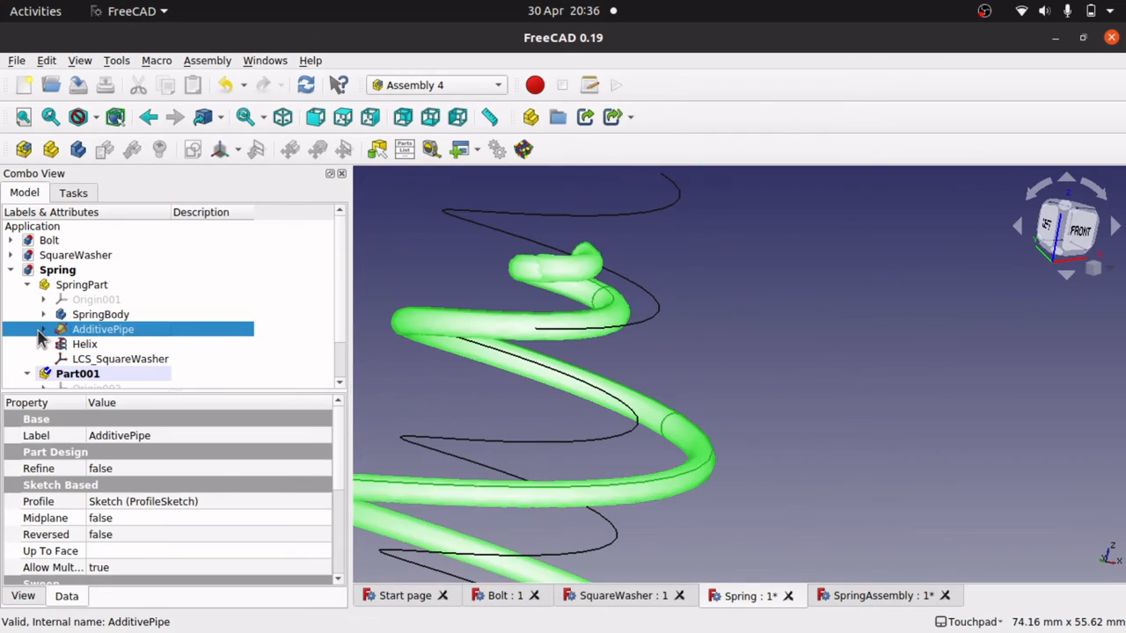
{"action": "left_click", "coordinate": [44, 329]}
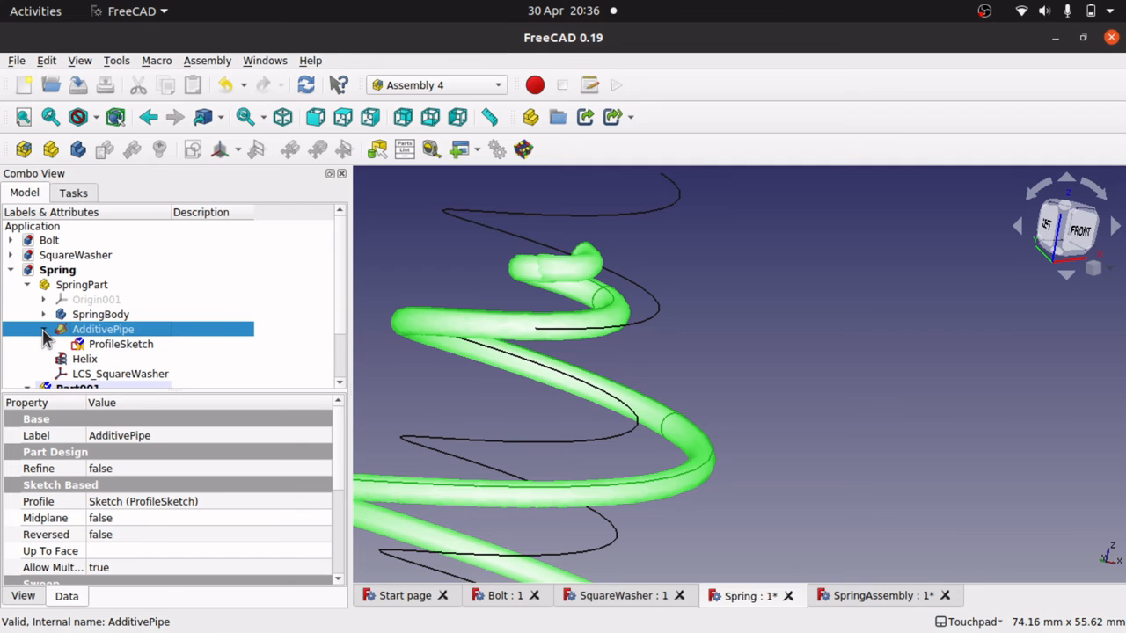
{"action": "double_click", "coordinate": [108, 345]}
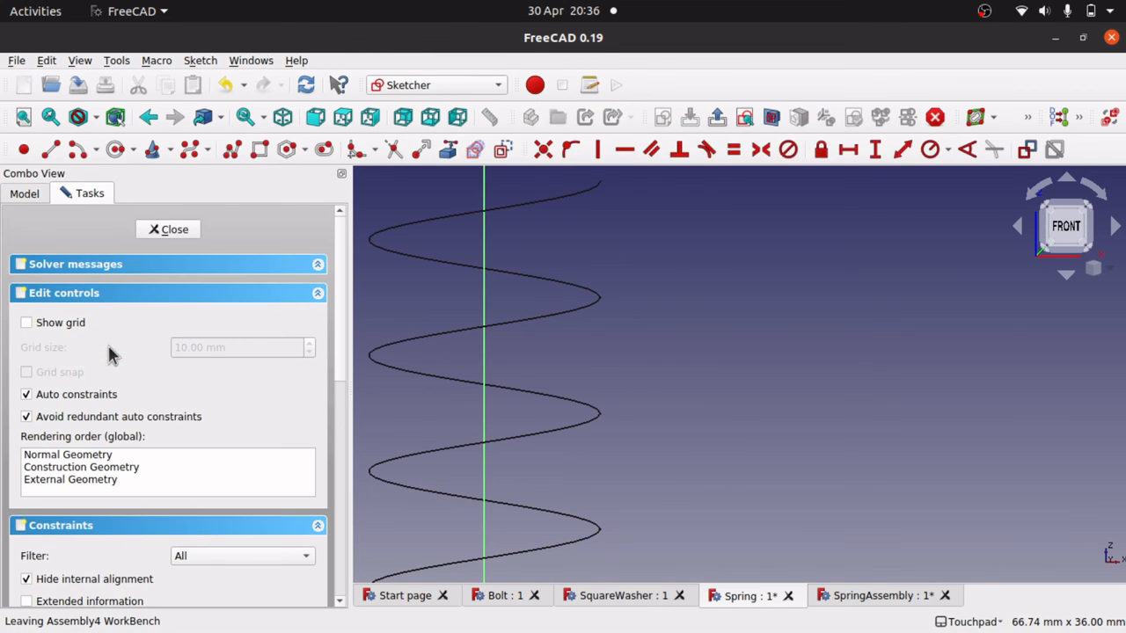
{"action": "scroll", "coordinate": [482, 391], "scroll_direction": "down", "scroll_amount": 5}
{"action": "scroll", "coordinate": [482, 391], "scroll_direction": "up", "scroll_amount": 3}
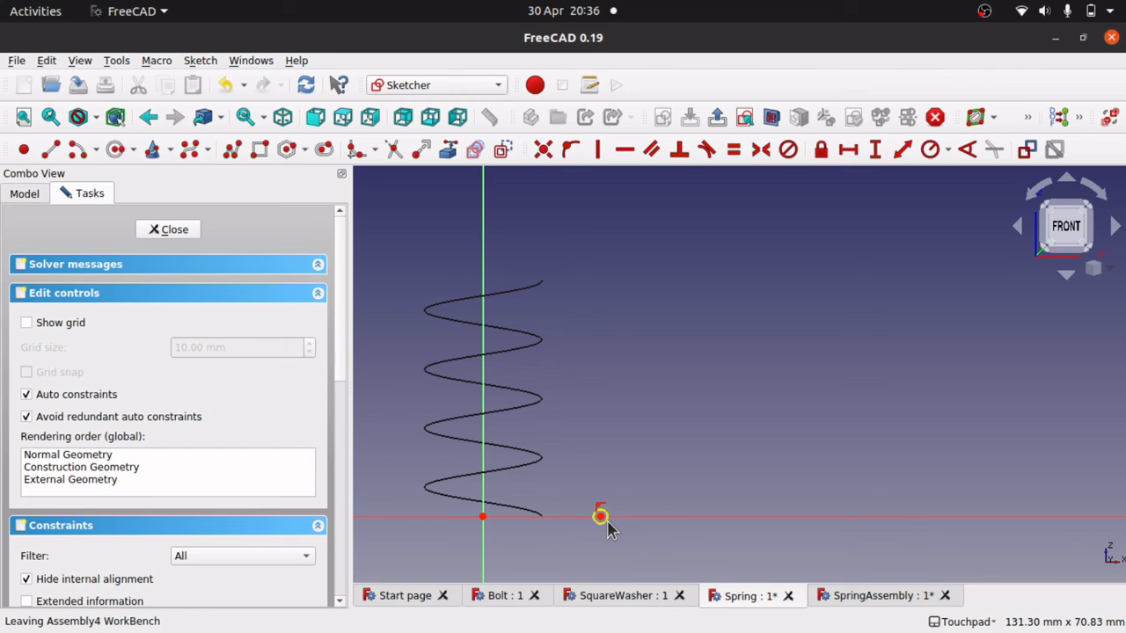
{"action": "mouse_move", "coordinate": [607, 519]}
{"action": "left_mouse_down"}
{"action": "mouse_move", "coordinate": [559, 524]}
{"action": "mouse_move", "coordinate": [600, 521]}
{"action": "left_mouse_up"}
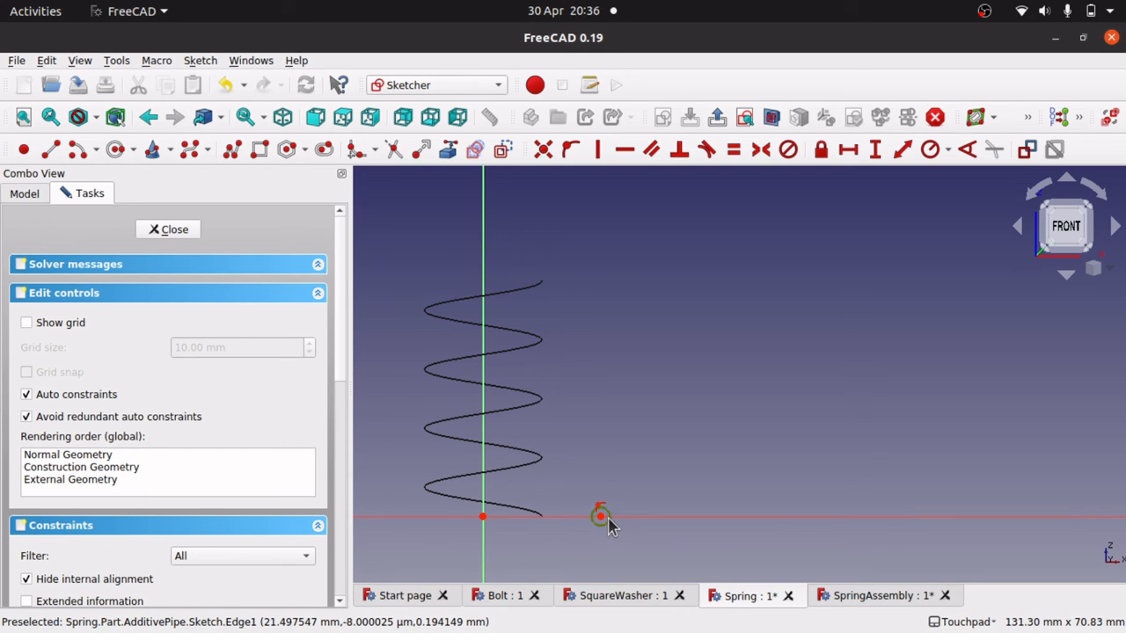
{"action": "left_click", "coordinate": [605, 521]}
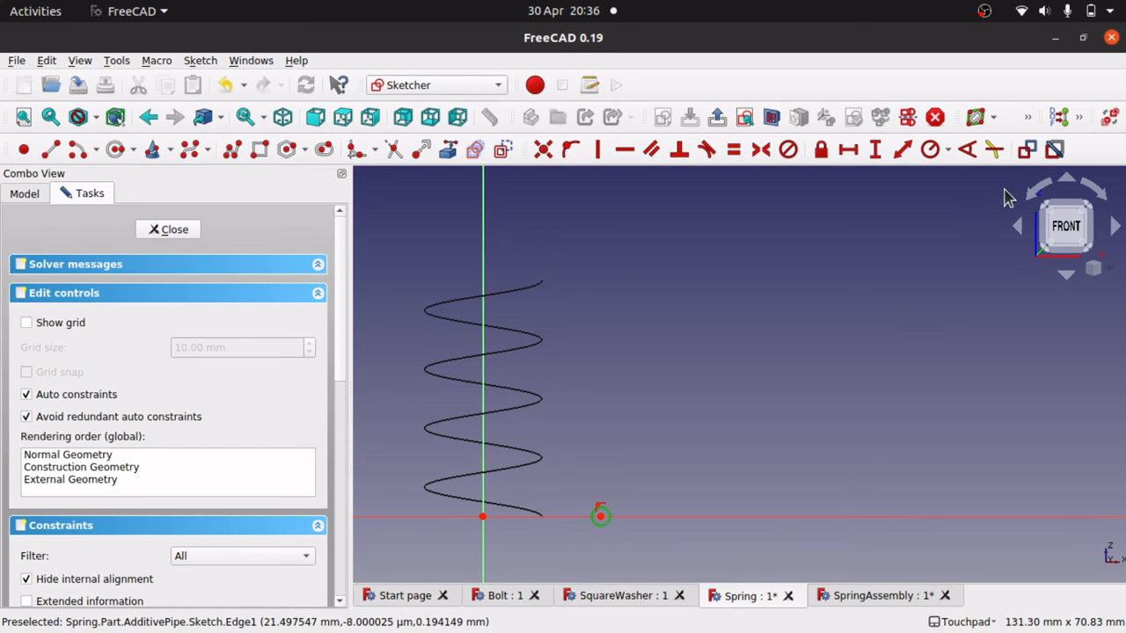
{"action": "left_click", "coordinate": [950, 151]}
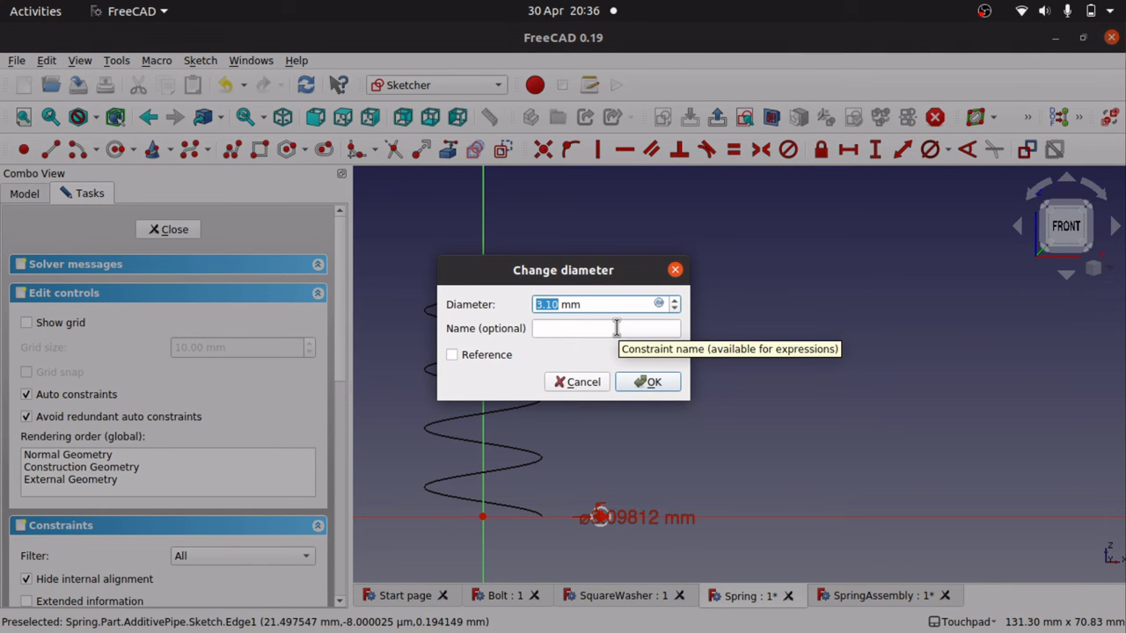
{"action": "type", "text": "4"}
{"action": "left_click", "coordinate": [648, 381]}
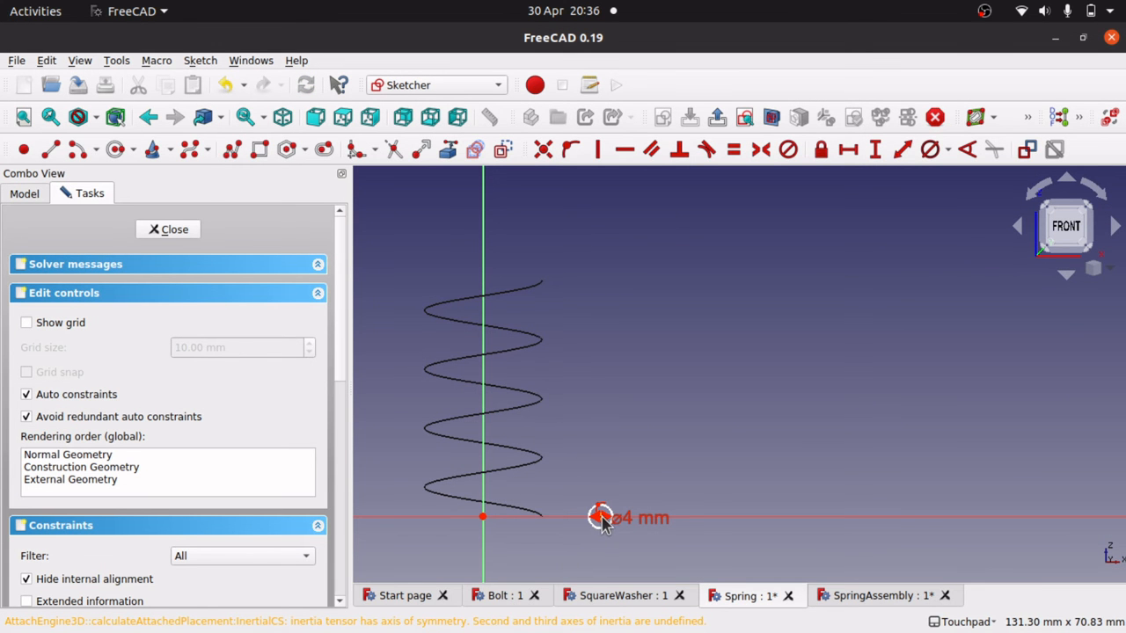
Move the profile circle onto the lower end point of the helix and close ProfileSketch.
{"action": "left_click_drag", "start_coordinate": [601, 518], "coordinate": [544, 519]}
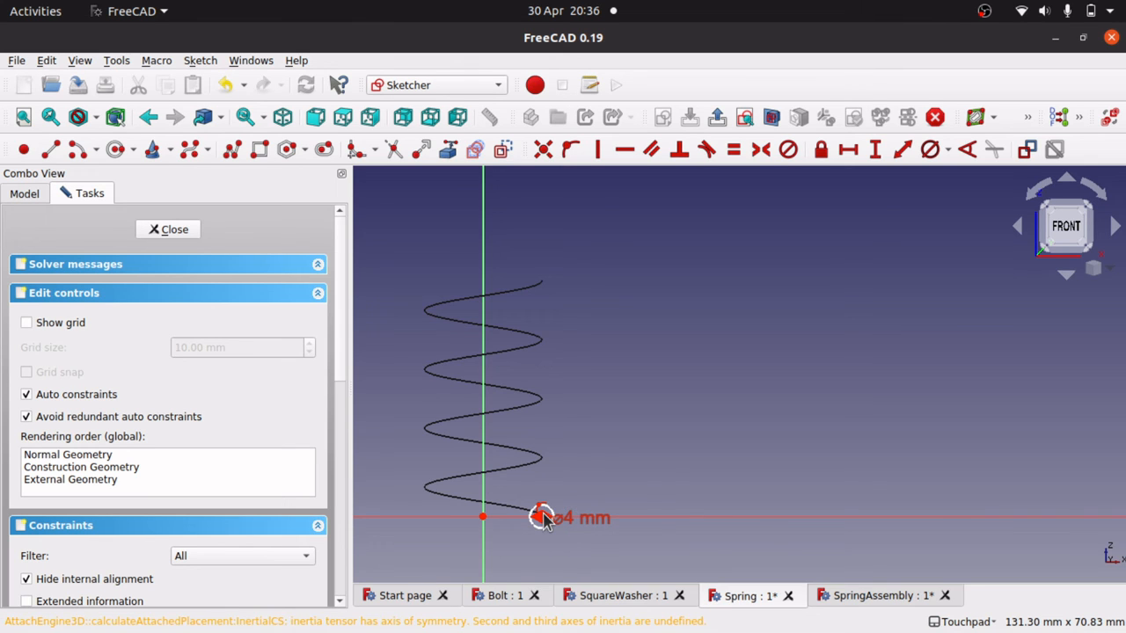
{"action": "left_click", "coordinate": [184, 228]}
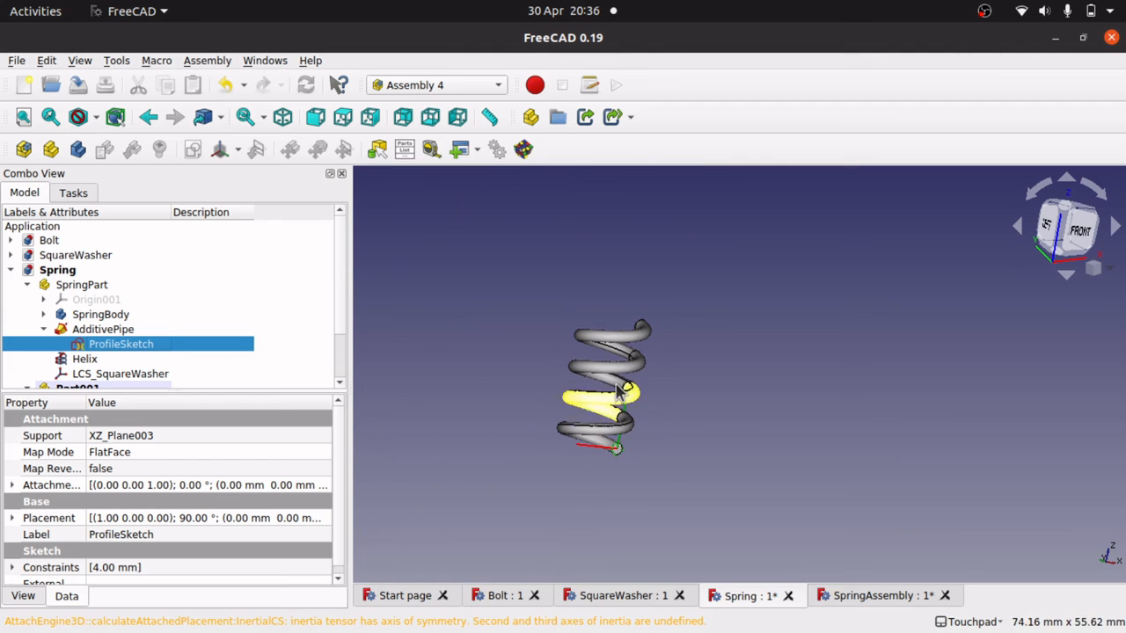
{"action": "mouse_move", "coordinate": [658, 265]}
{"action": "left_mouse_down", "text": "shift"}
{"action": "mouse_move", "coordinate": [646, 401]}
{"action": "mouse_move", "coordinate": [673, 322]}
{"action": "mouse_move", "coordinate": [664, 249]}
{"action": "mouse_move", "coordinate": [636, 274]}
{"action": "mouse_move", "coordinate": [641, 284]}
{"action": "left_mouse_up", "text": "shift"}
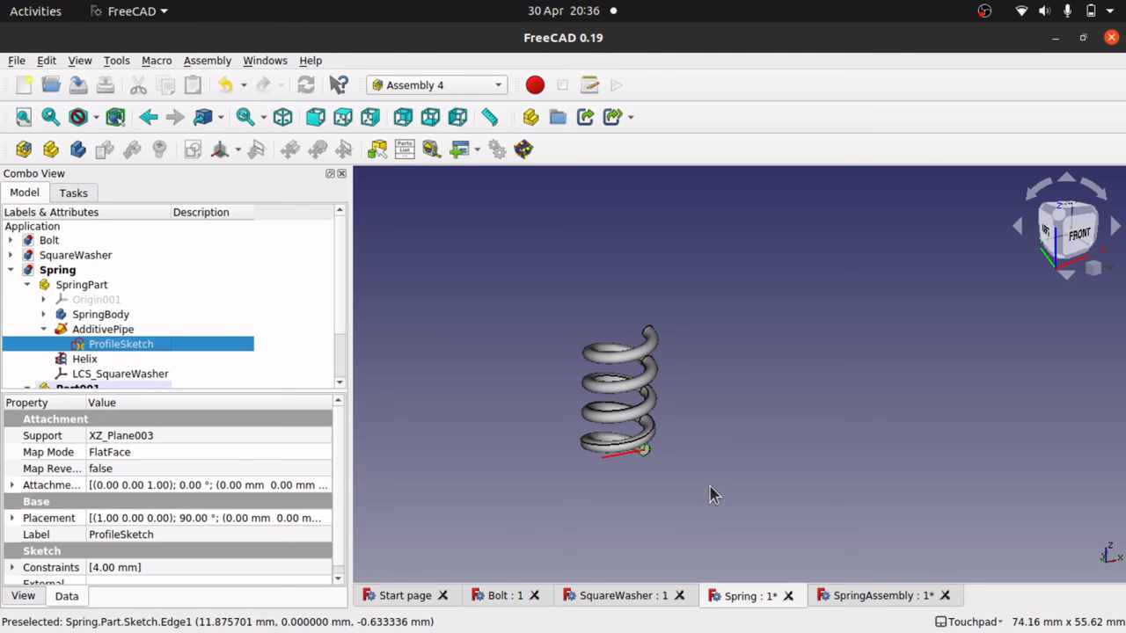
{"action": "left_click_drag", "start_coordinate": [654, 306], "coordinate": [678, 258], "text": "shift"}
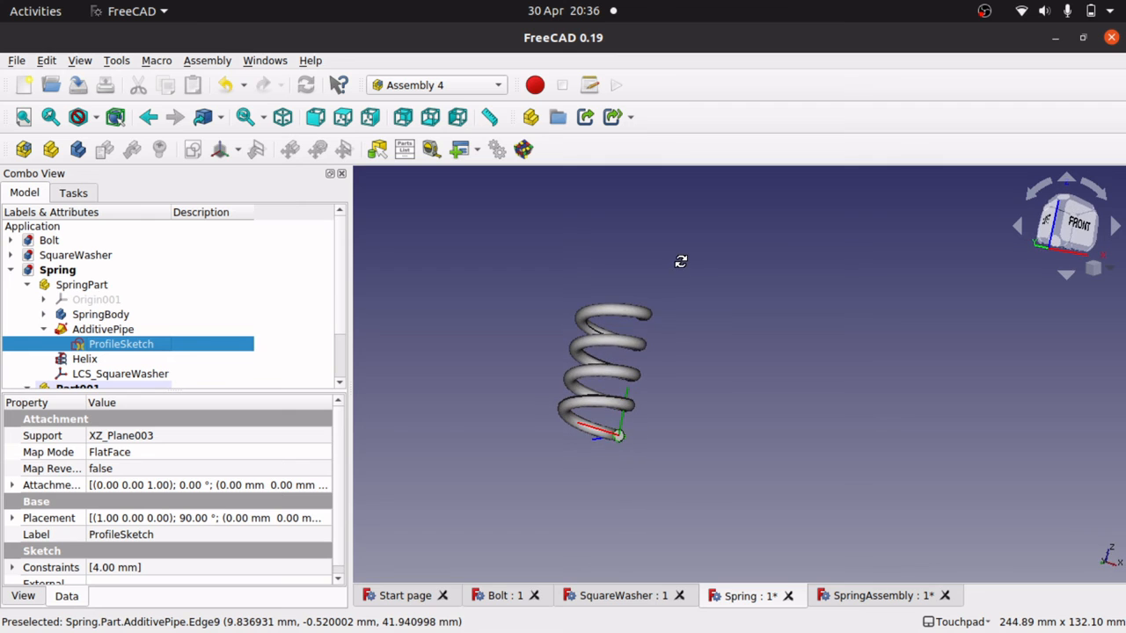
{"action": "scroll", "coordinate": [607, 369], "scroll_direction": "up", "scroll_amount": 4}
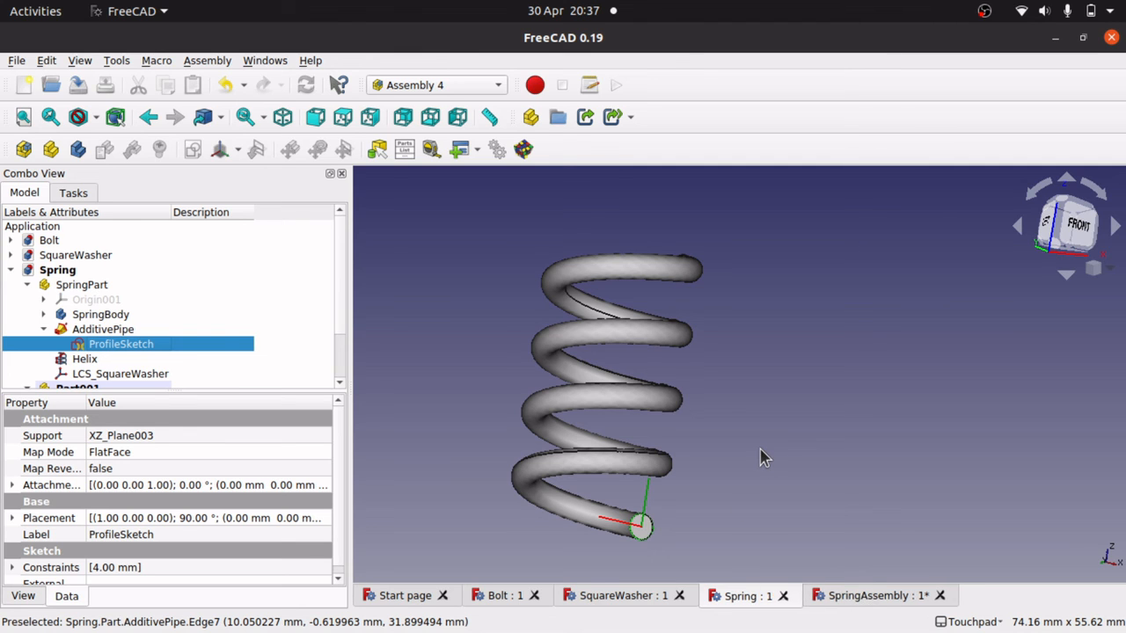
In SpringAssembly, edit the placement of Spring_SpringPart, matching its LCS_SquareWasher to LCS_Spring of SquareWasher_SquareWasherPart.
{"action": "left_click", "coordinate": [869, 598]}
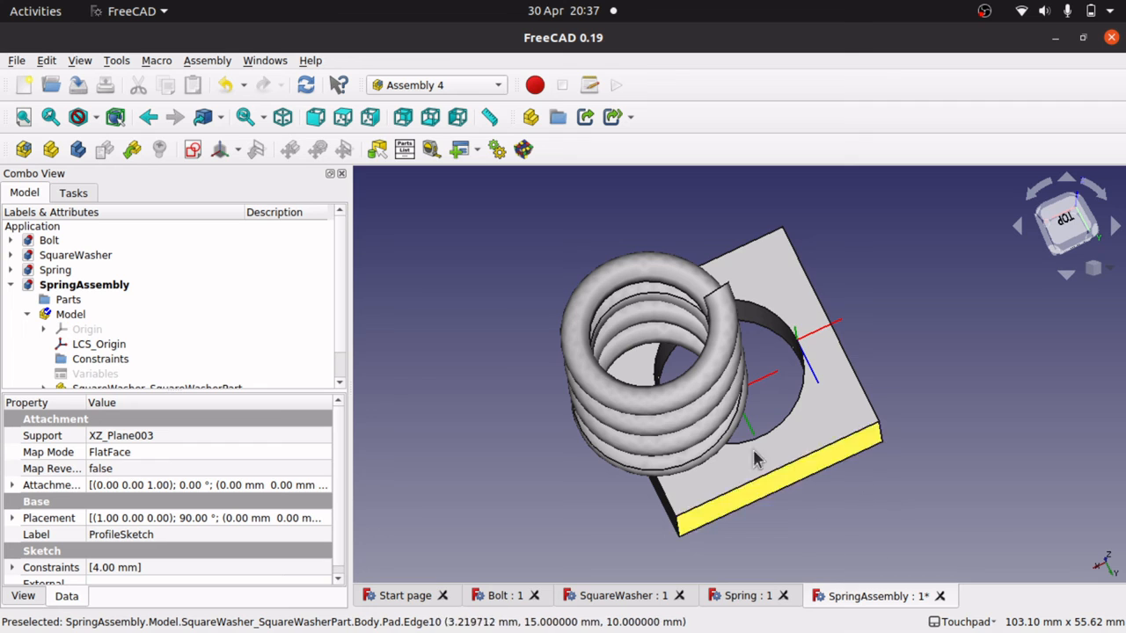
{"action": "left_click_drag", "start_coordinate": [823, 372], "coordinate": [707, 327], "text": "alt"}
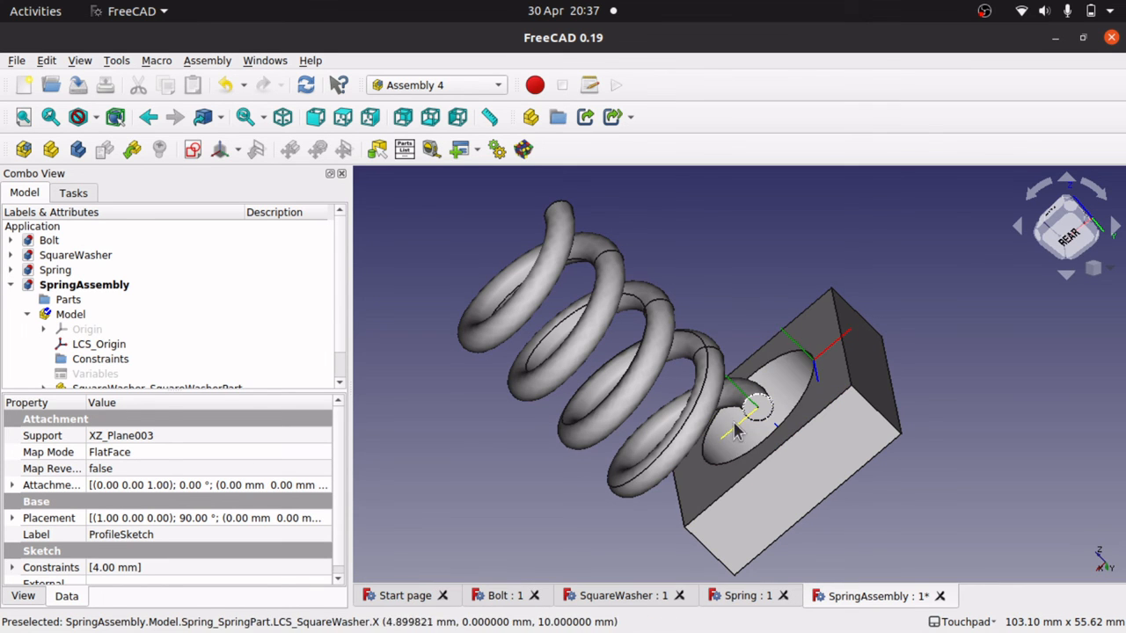
{"action": "left_click_drag", "start_coordinate": [735, 431], "coordinate": [778, 330], "text": "alt"}
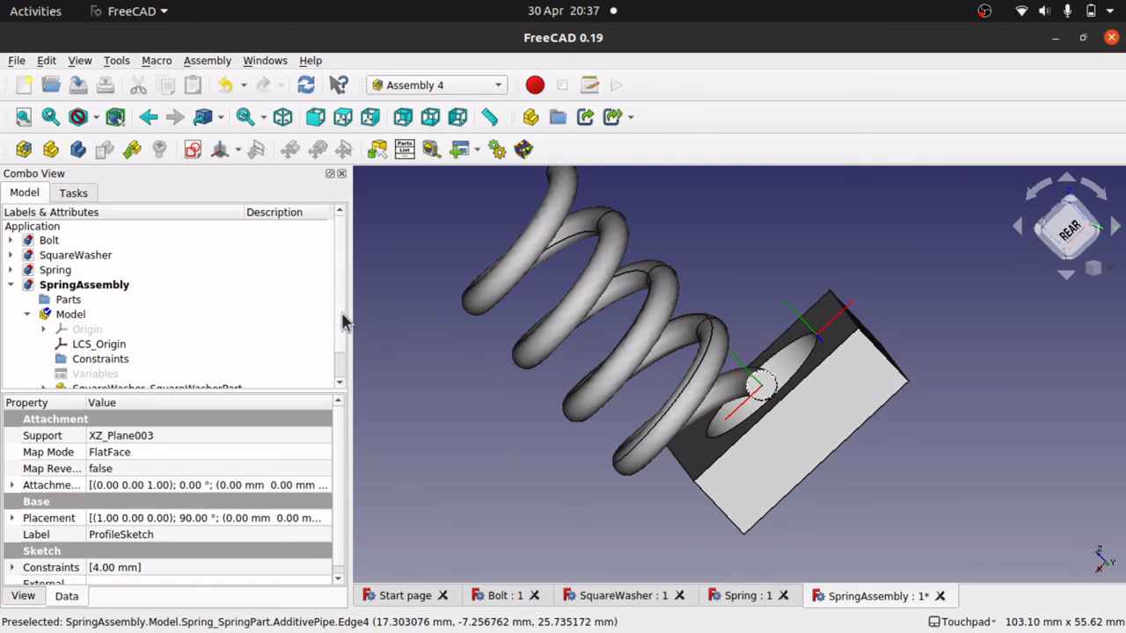
{"action": "left_click", "coordinate": [76, 319]}
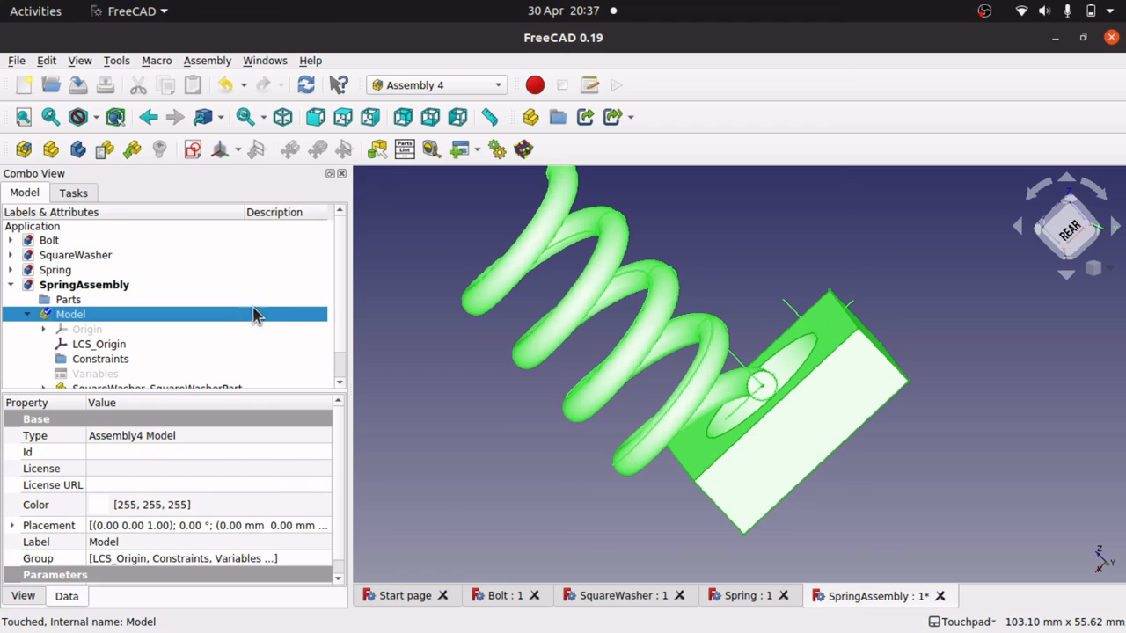
{"action": "scroll", "coordinate": [342, 334], "scroll_direction": "down", "scroll_amount": 2}
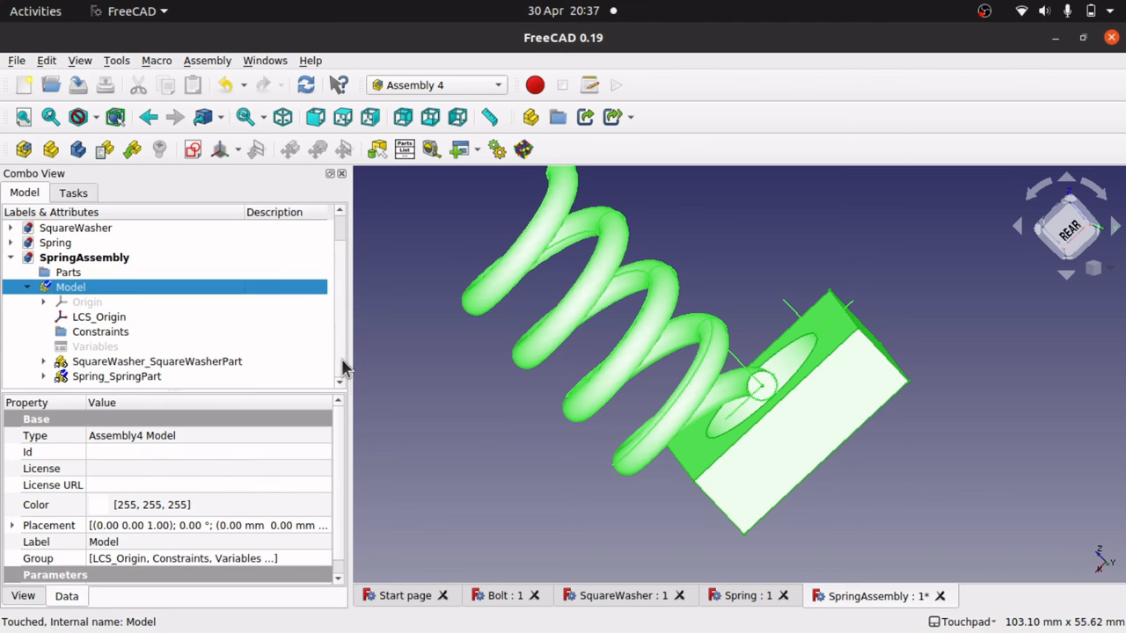
{"action": "left_click", "coordinate": [116, 378]}
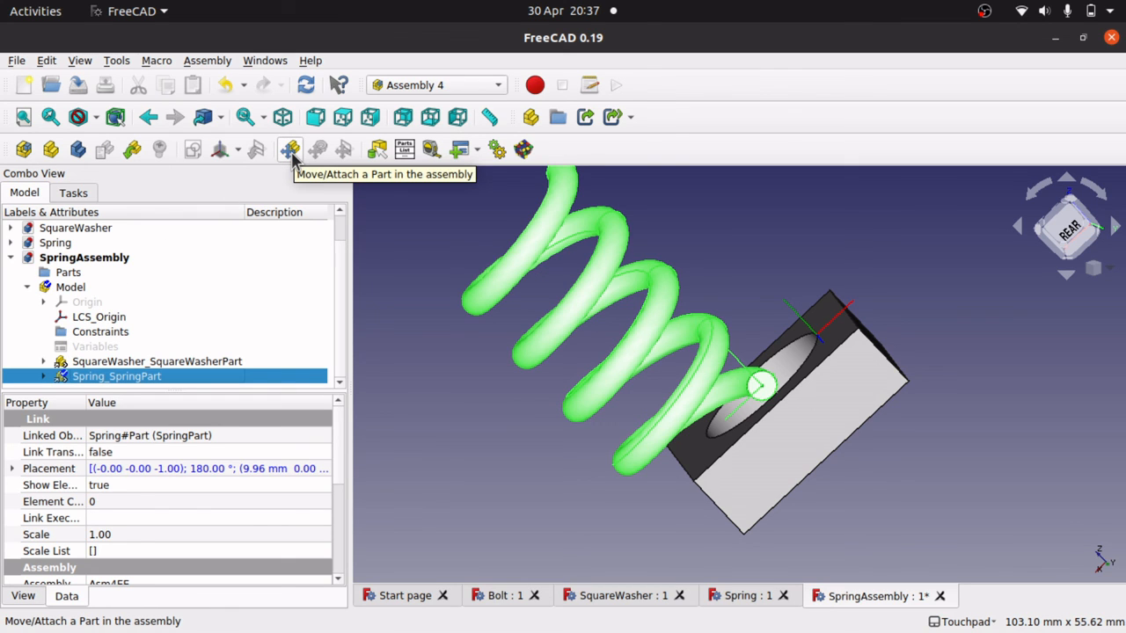
{"action": "left_click", "coordinate": [208, 61]}
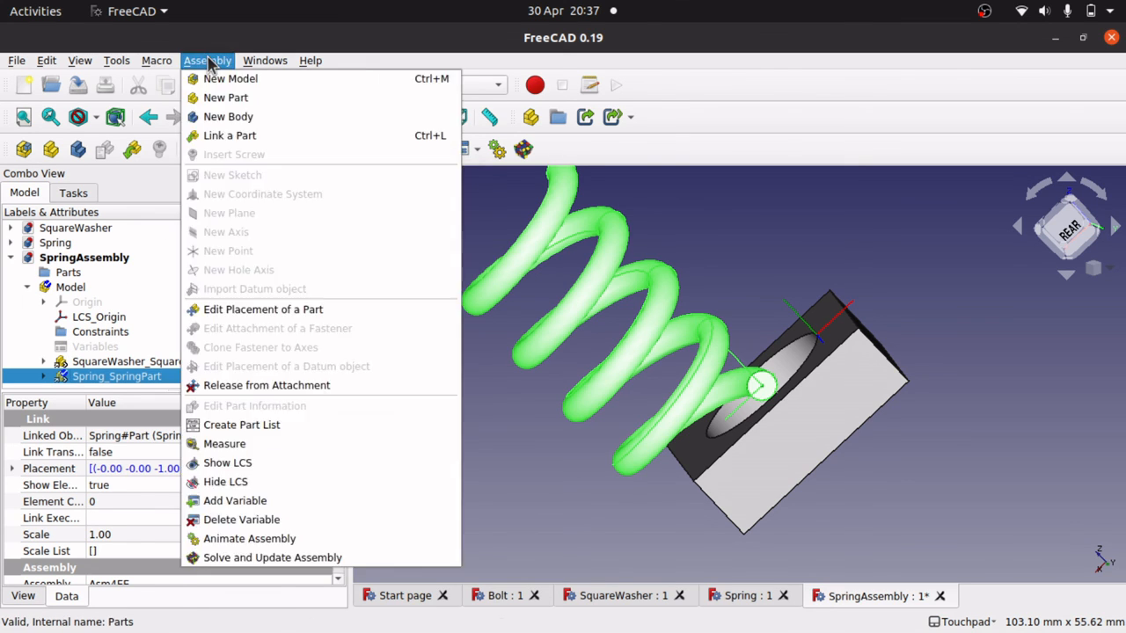
{"action": "left_click", "coordinate": [297, 319]}
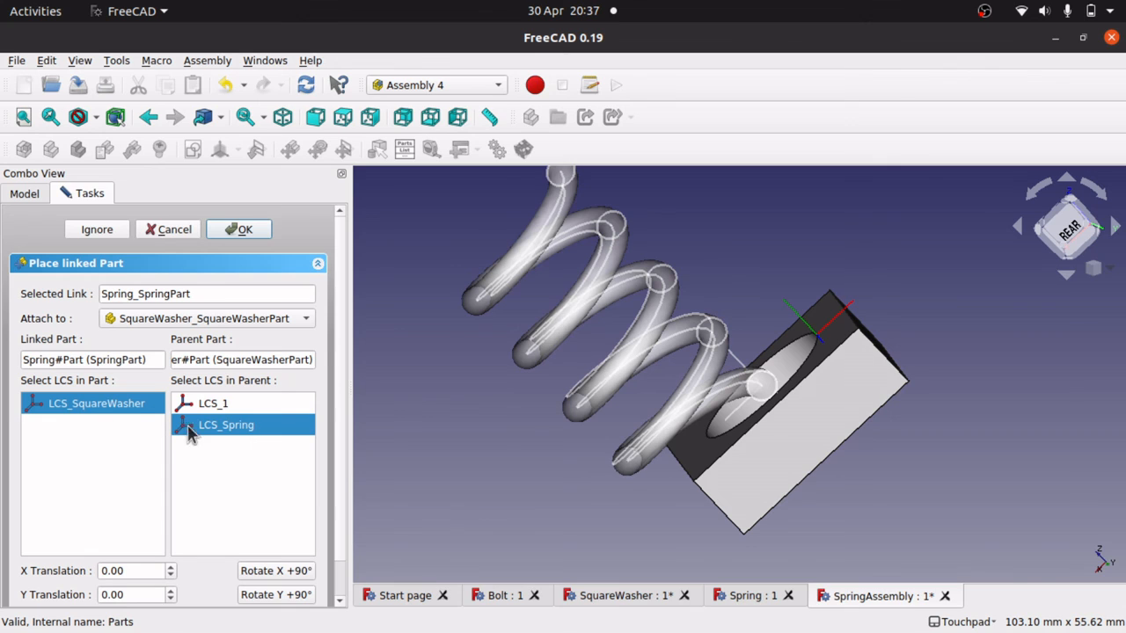
{"action": "left_click", "coordinate": [131, 410]}
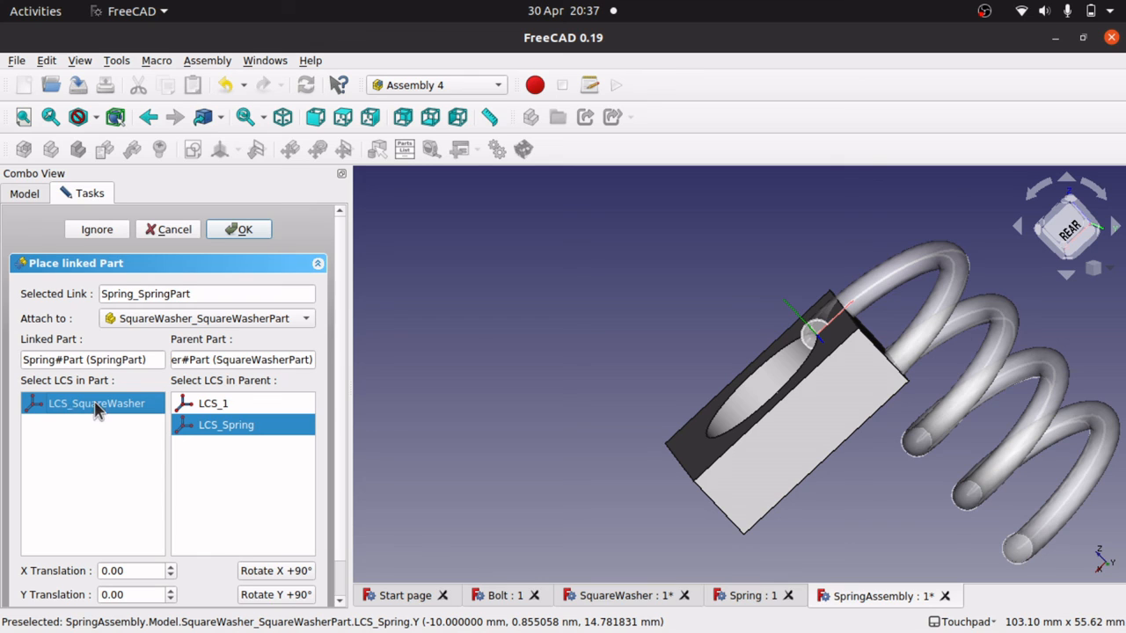
Rotate the linked spring about X by +90° twice and about Y by +90° twice.
{"action": "left_click", "coordinate": [290, 572]}
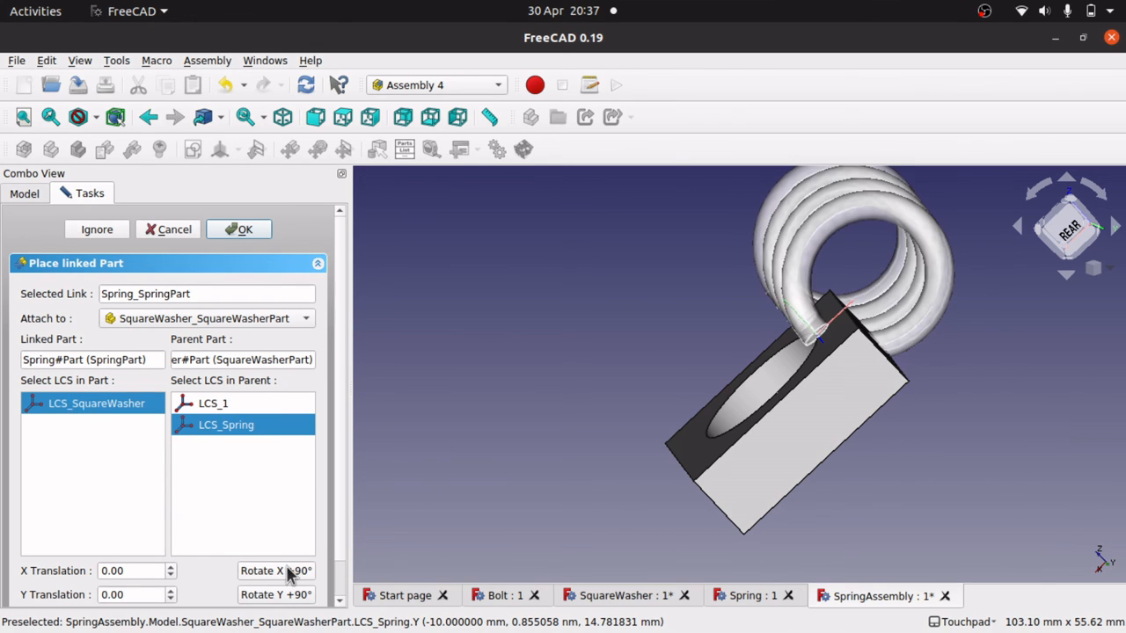
{"action": "left_click", "coordinate": [291, 571]}
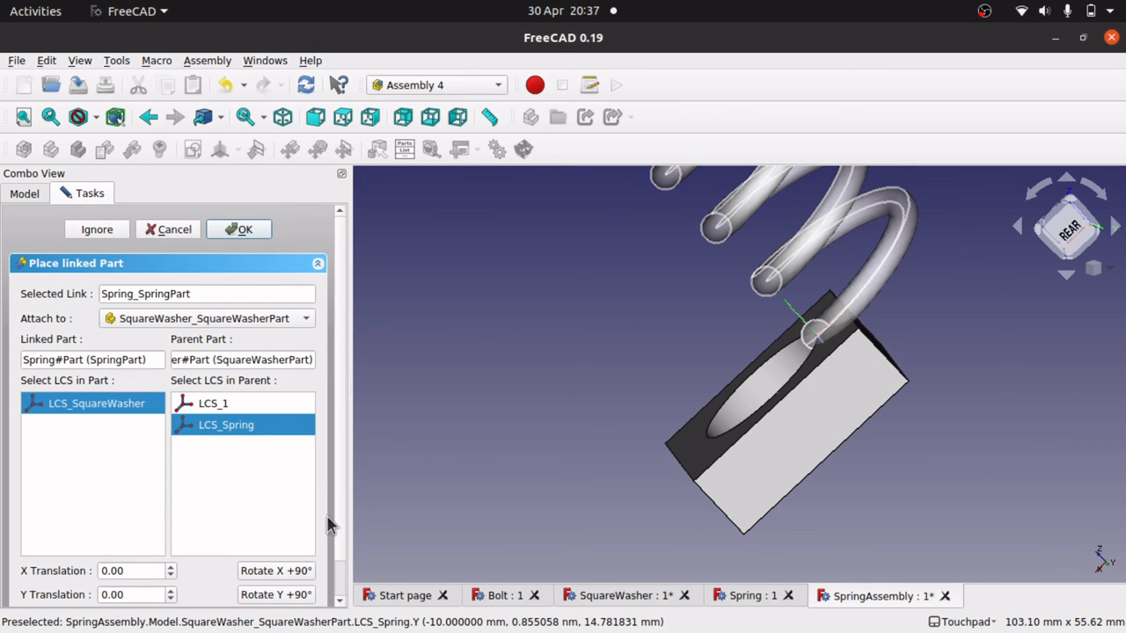
{"action": "left_click", "coordinate": [273, 596]}
{"action": "left_click", "coordinate": [273, 596]}
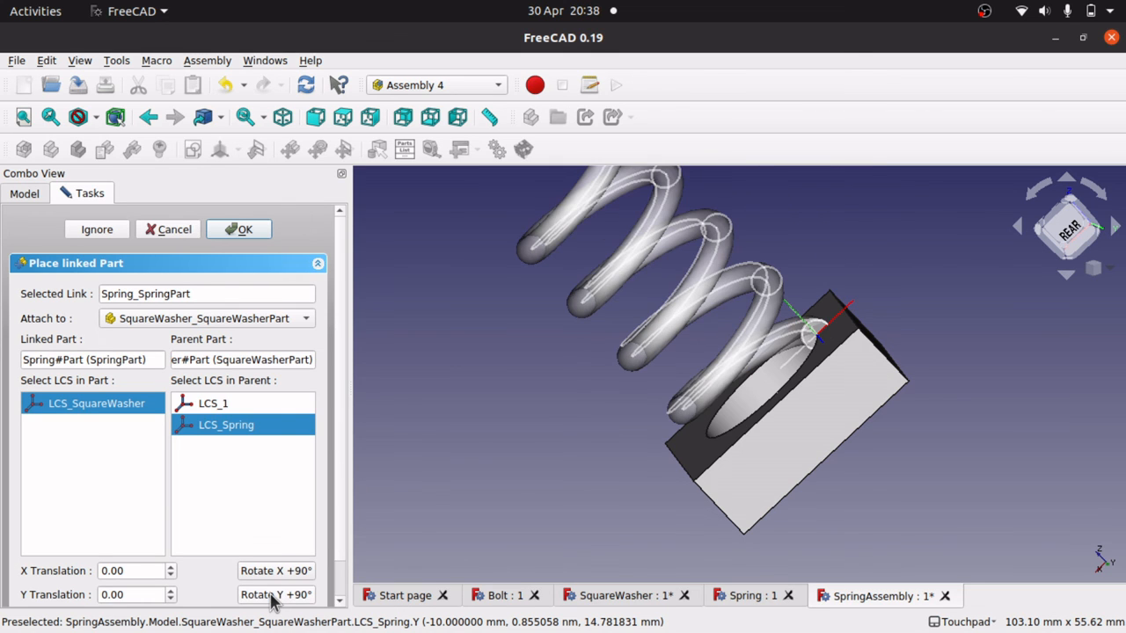
{"action": "left_click_drag", "start_coordinate": [709, 283], "coordinate": [794, 341], "text": "alt"}
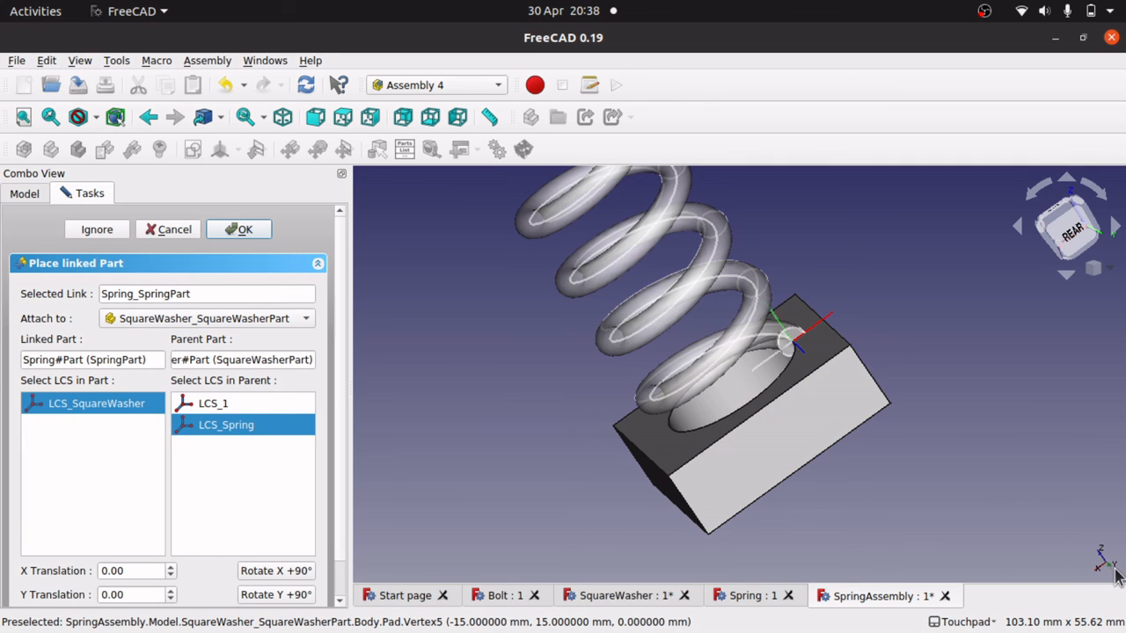
Try Y translations of 2.00 and 1.00 on the linked spring, and reset the value to 0.00.
{"action": "left_click", "coordinate": [173, 594]}
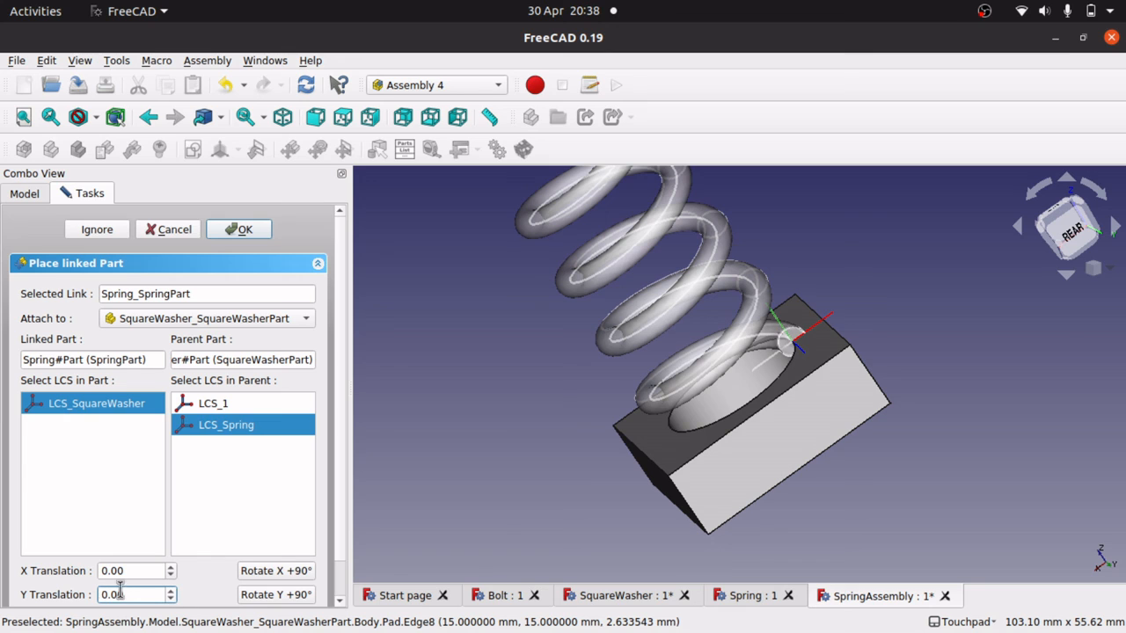
{"action": "scroll", "coordinate": [125, 596], "scroll_direction": "up", "scroll_amount": 3}
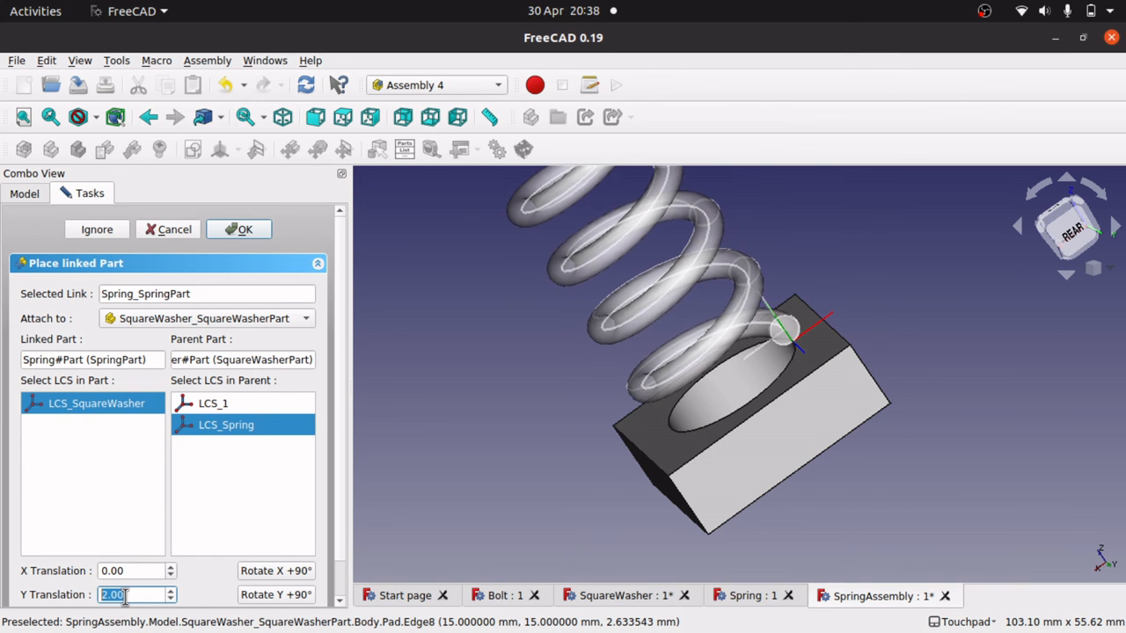
{"action": "scroll", "coordinate": [125, 596], "scroll_direction": "down", "scroll_amount": 2}
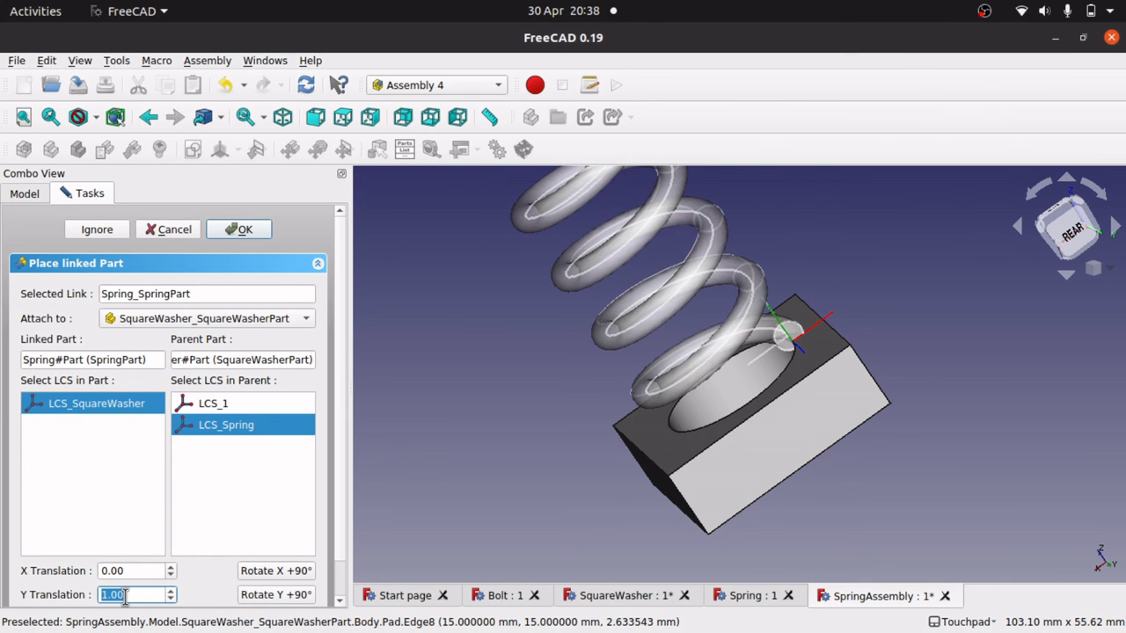
{"action": "scroll", "coordinate": [125, 596], "scroll_direction": "down", "scroll_amount": 1}
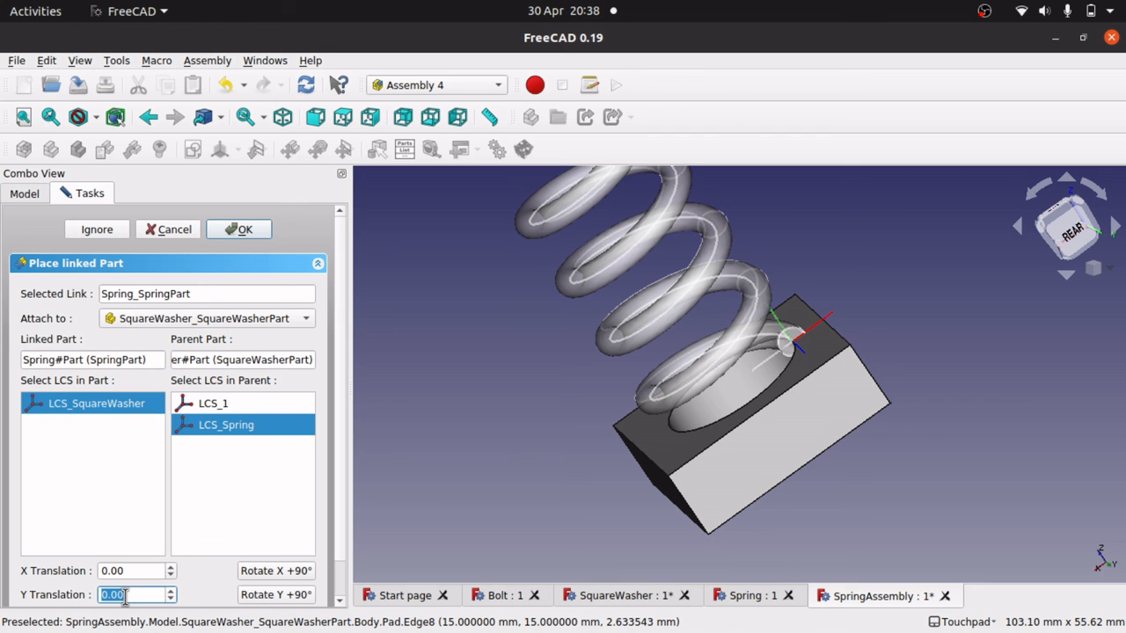
Accept the linked spring's placement on the square washer and inspect how it sits around the hole.
{"action": "left_click_drag", "start_coordinate": [827, 318], "coordinate": [842, 352], "text": "alt"}
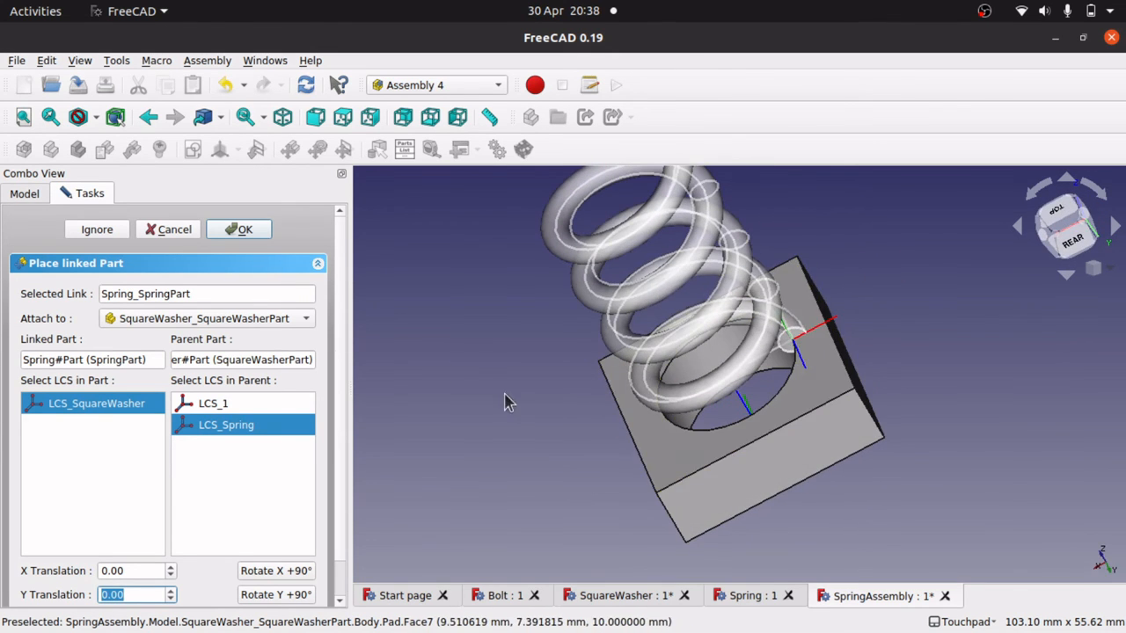
{"action": "left_click", "coordinate": [250, 231]}
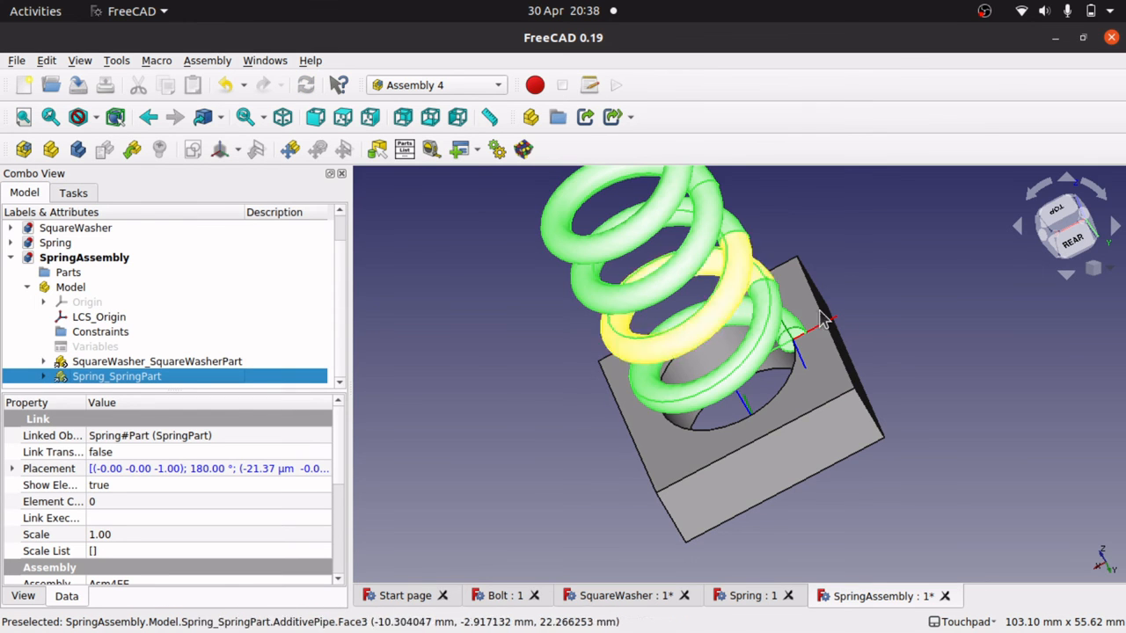
{"action": "left_click_drag", "start_coordinate": [824, 321], "coordinate": [723, 384], "text": "alt"}
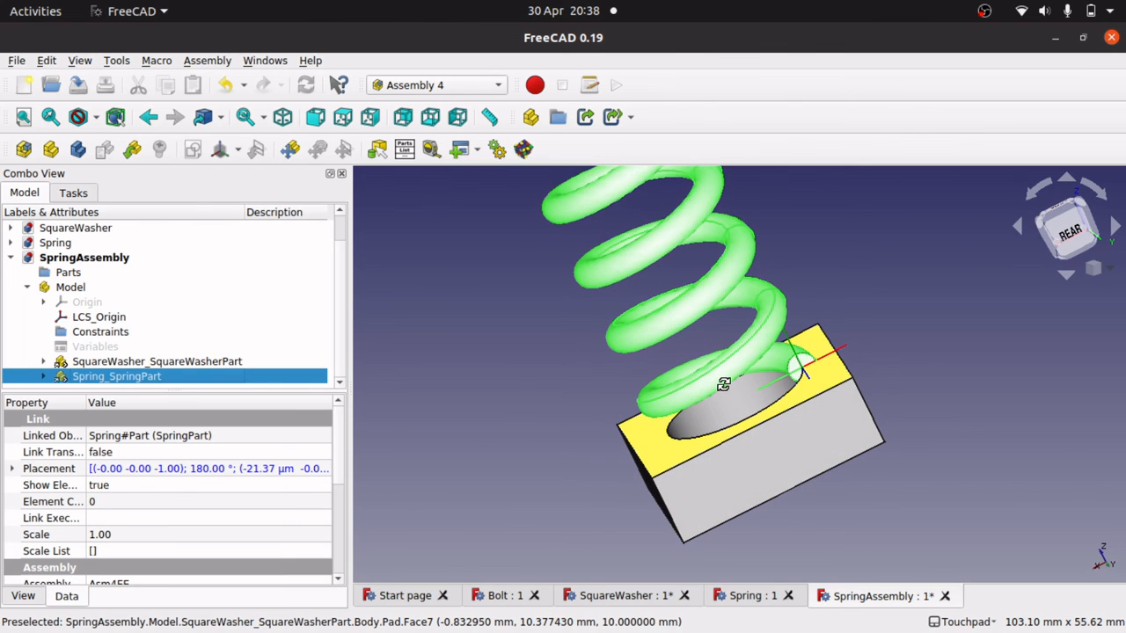